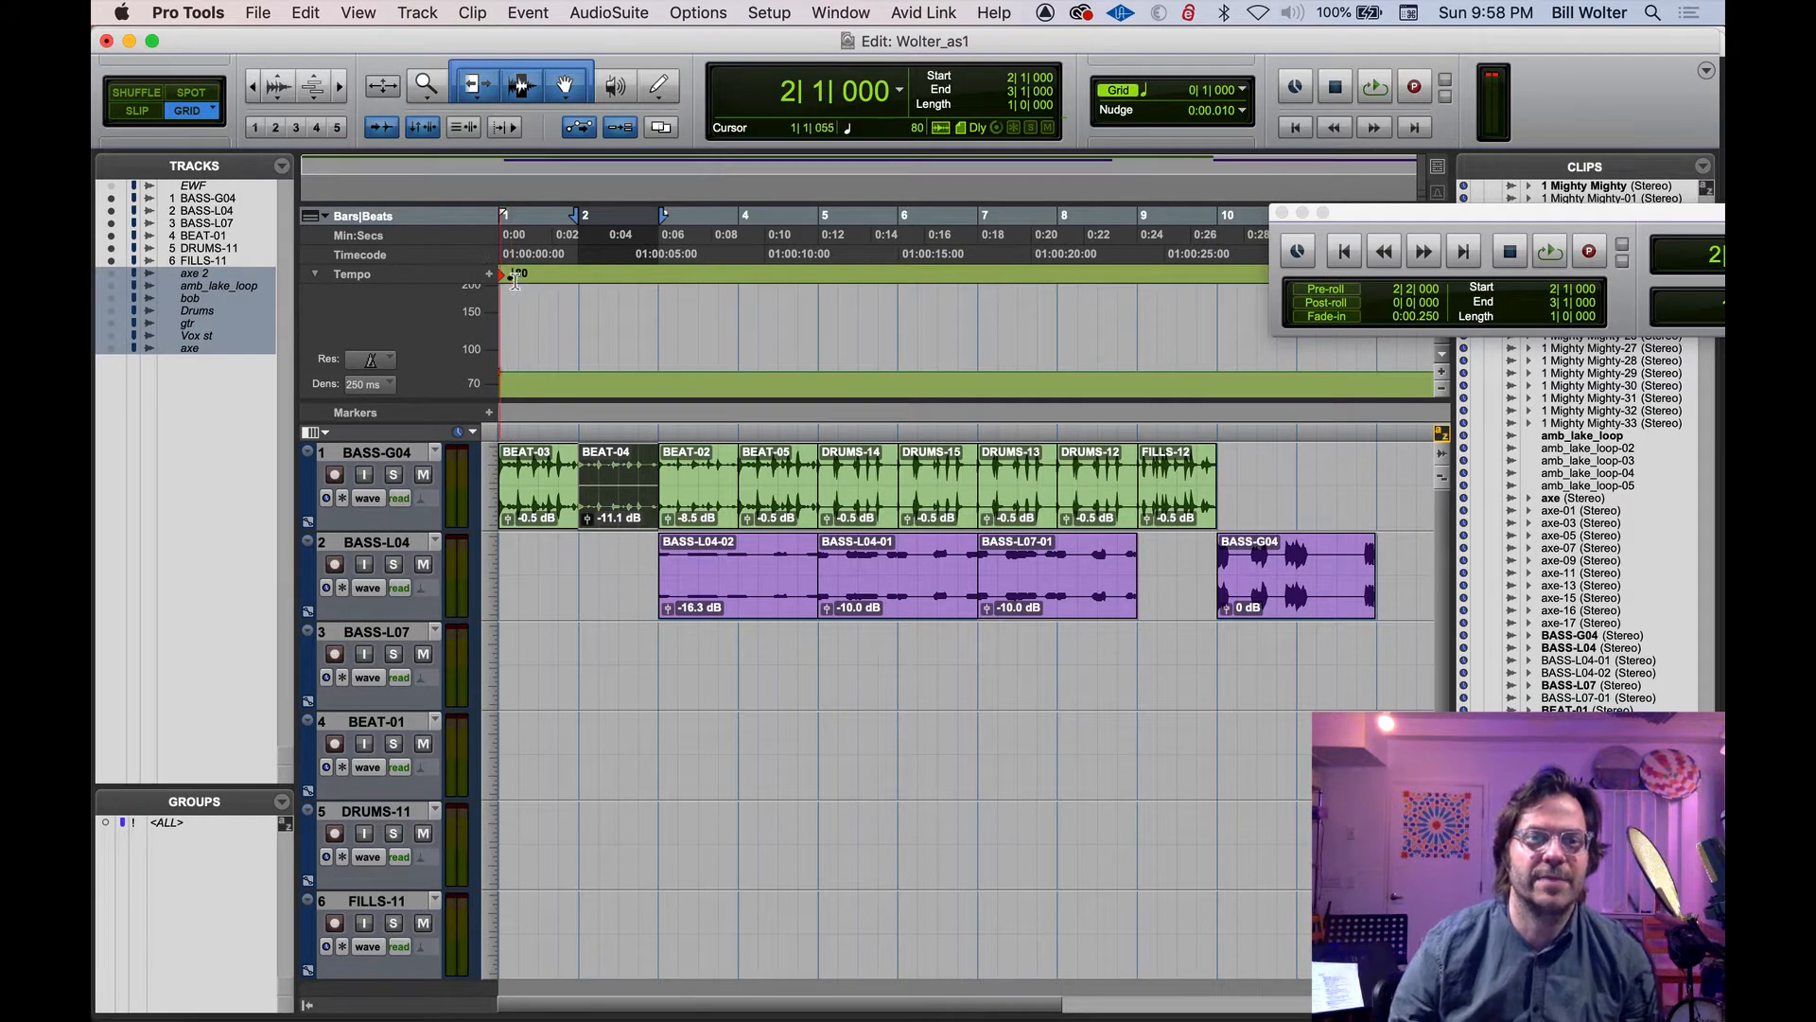
# Look through the KEYBOARD, GUITAR and DRUM folders of RNB80BPM in the audio import dialog, and close it without importing.
pyautogui.press('super+shift+i')
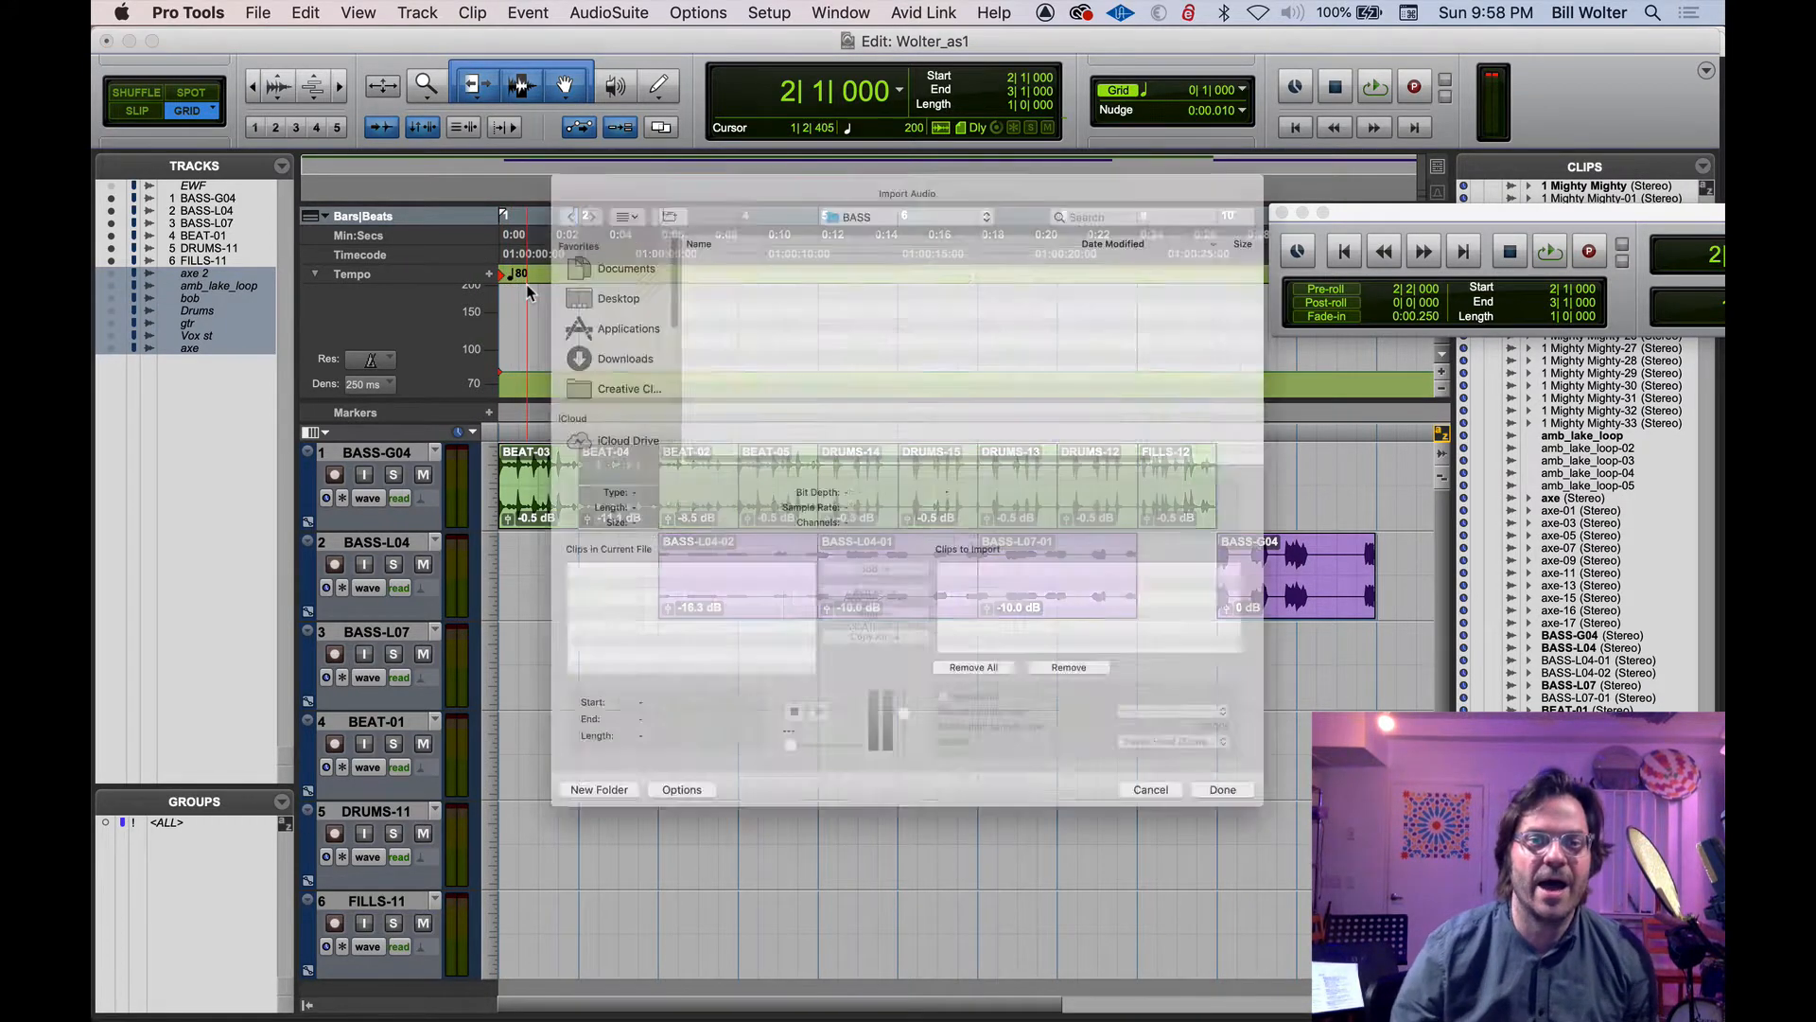
pyautogui.click(831, 120)
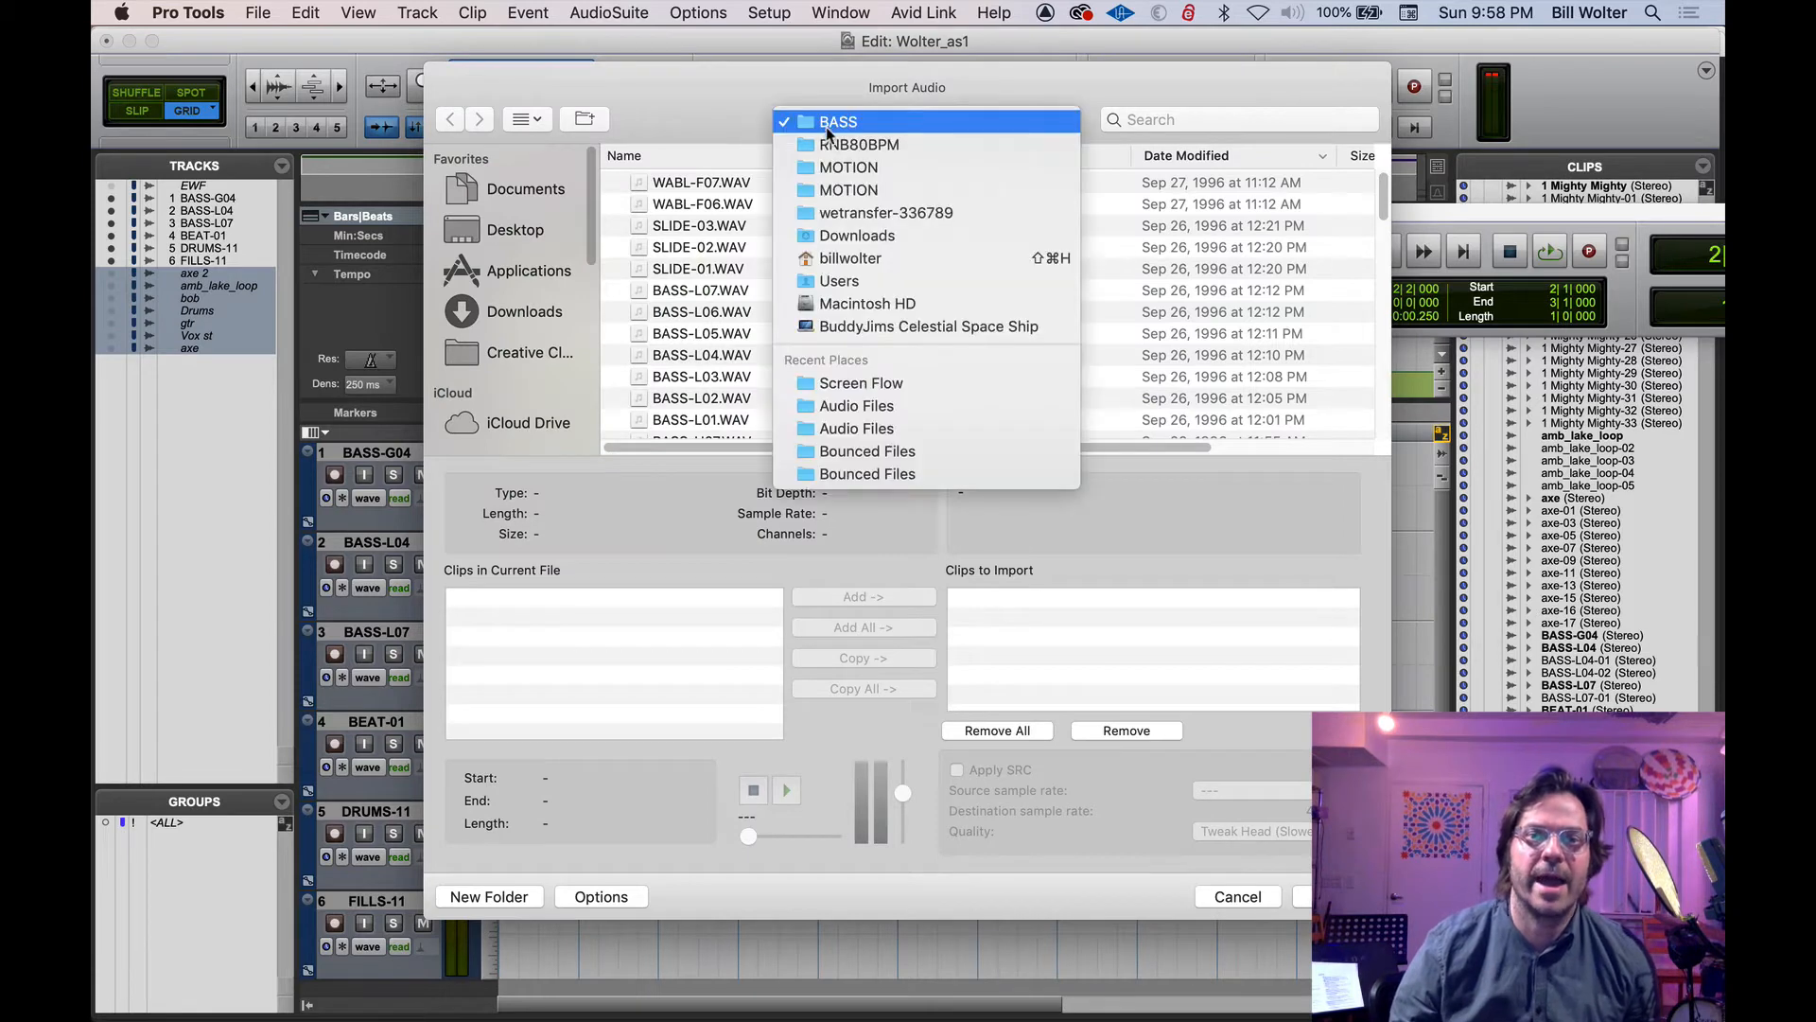
pyautogui.click(840, 147)
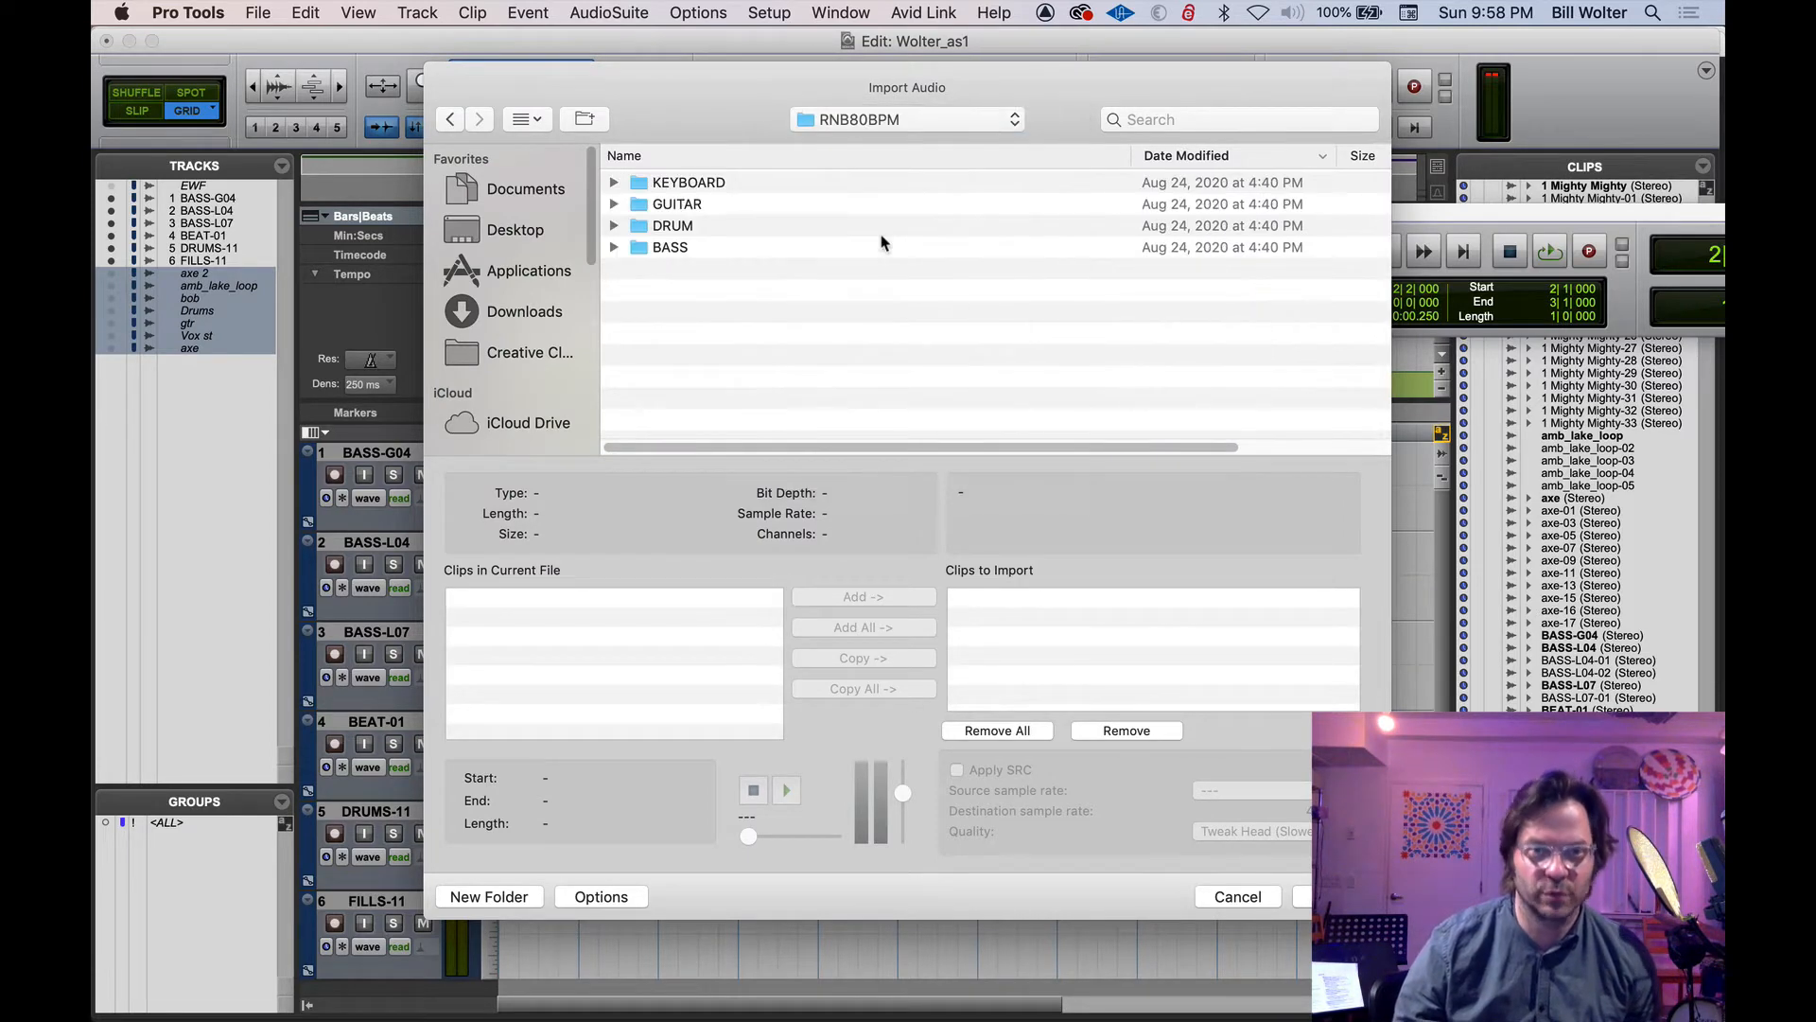
pyautogui.click(661, 184)
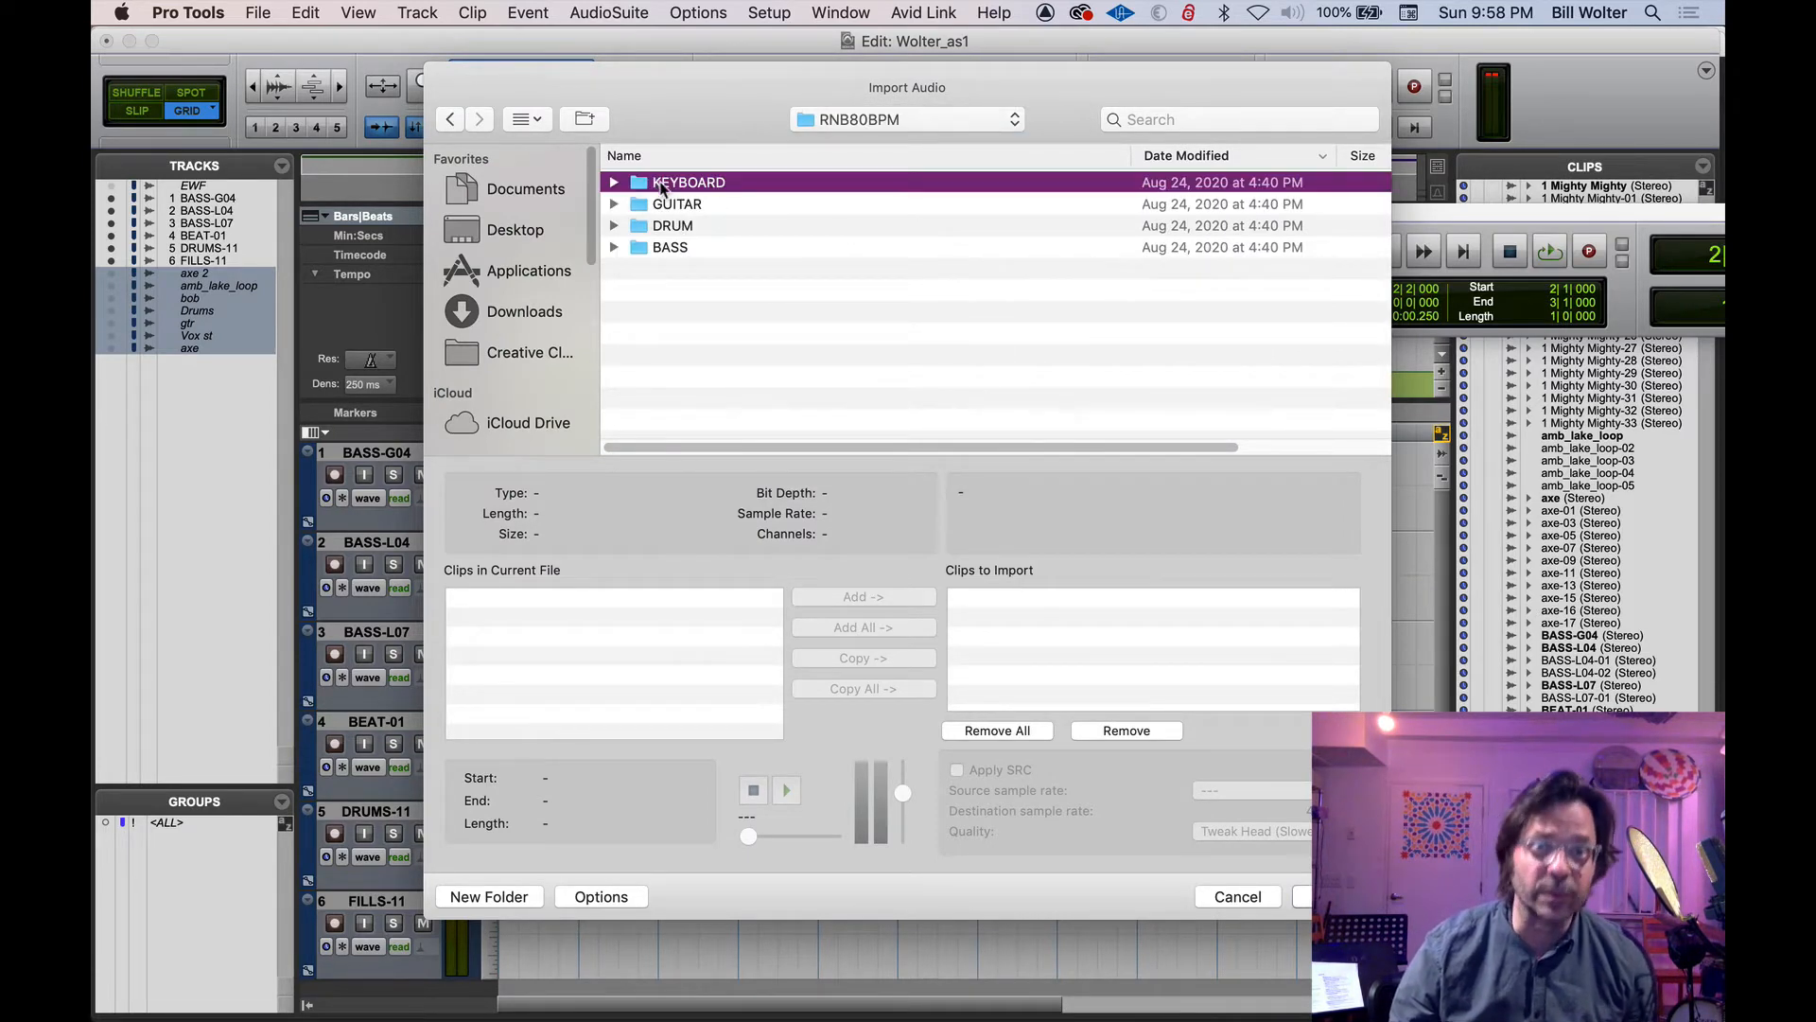
pyautogui.click(681, 205)
pyautogui.click(673, 227)
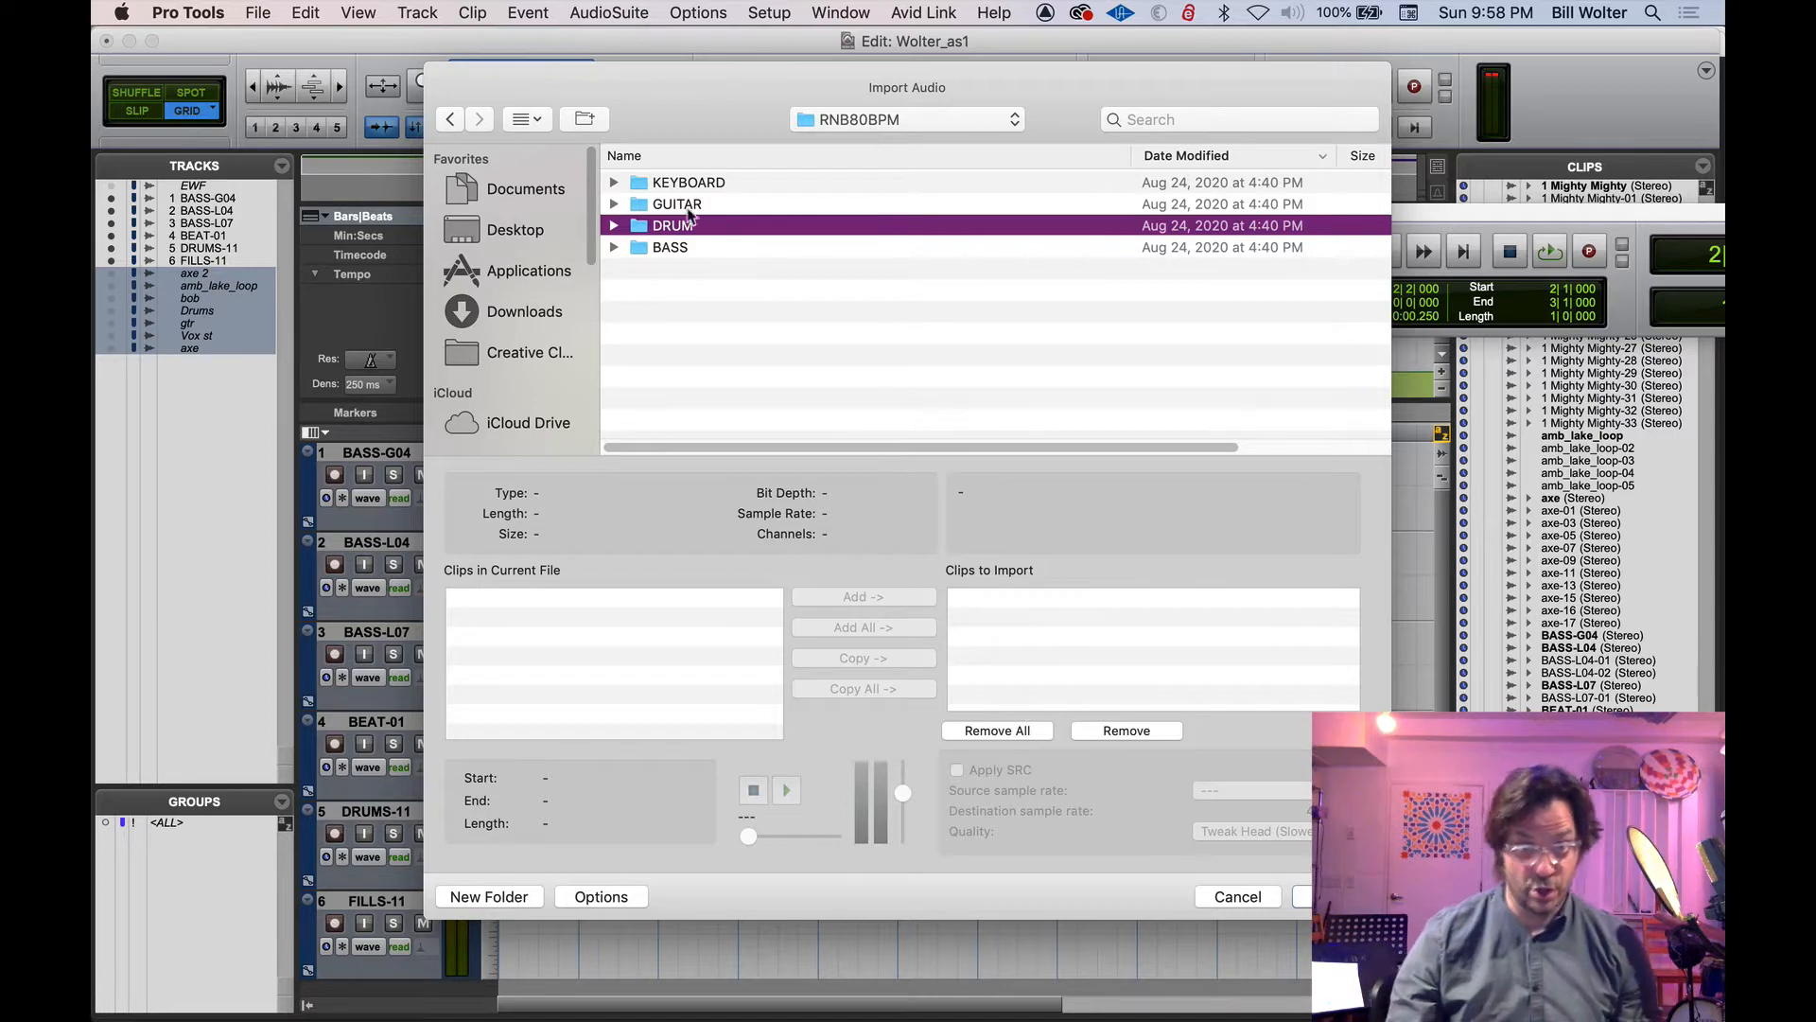
pyautogui.press('Escape')
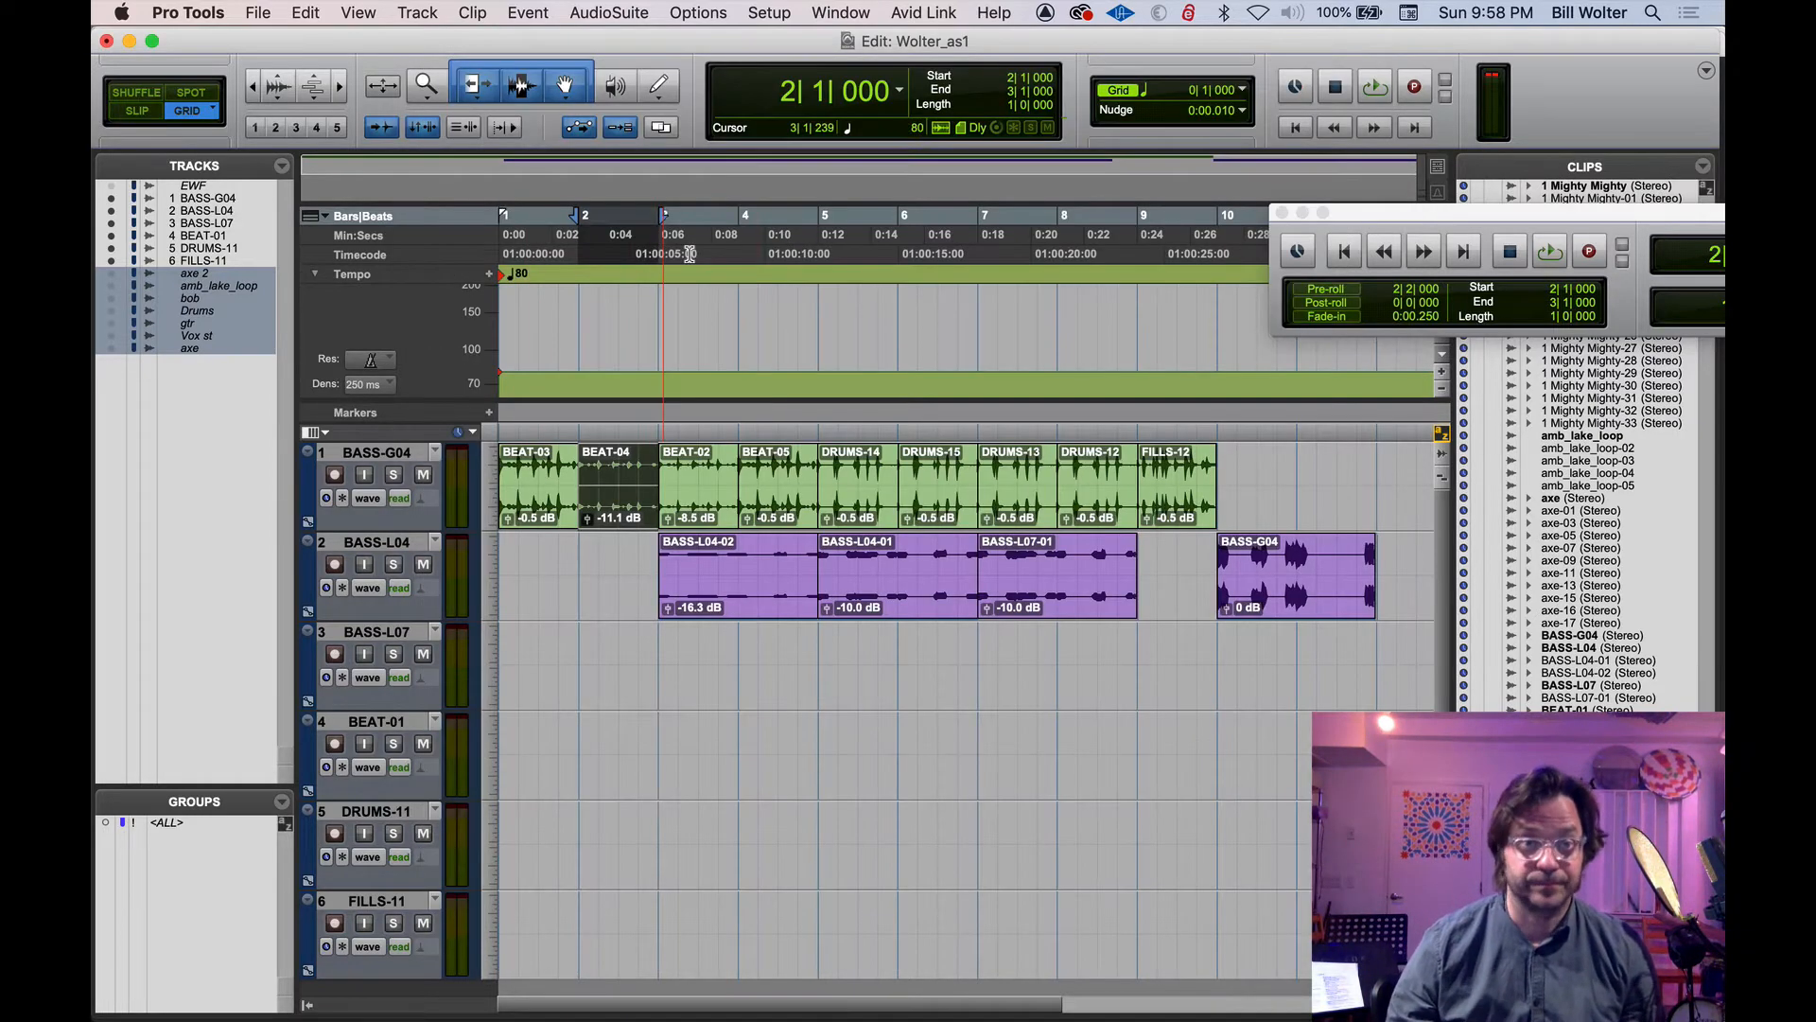
# Play the session briefly from its start and stop playback.
pyautogui.click(679, 321)
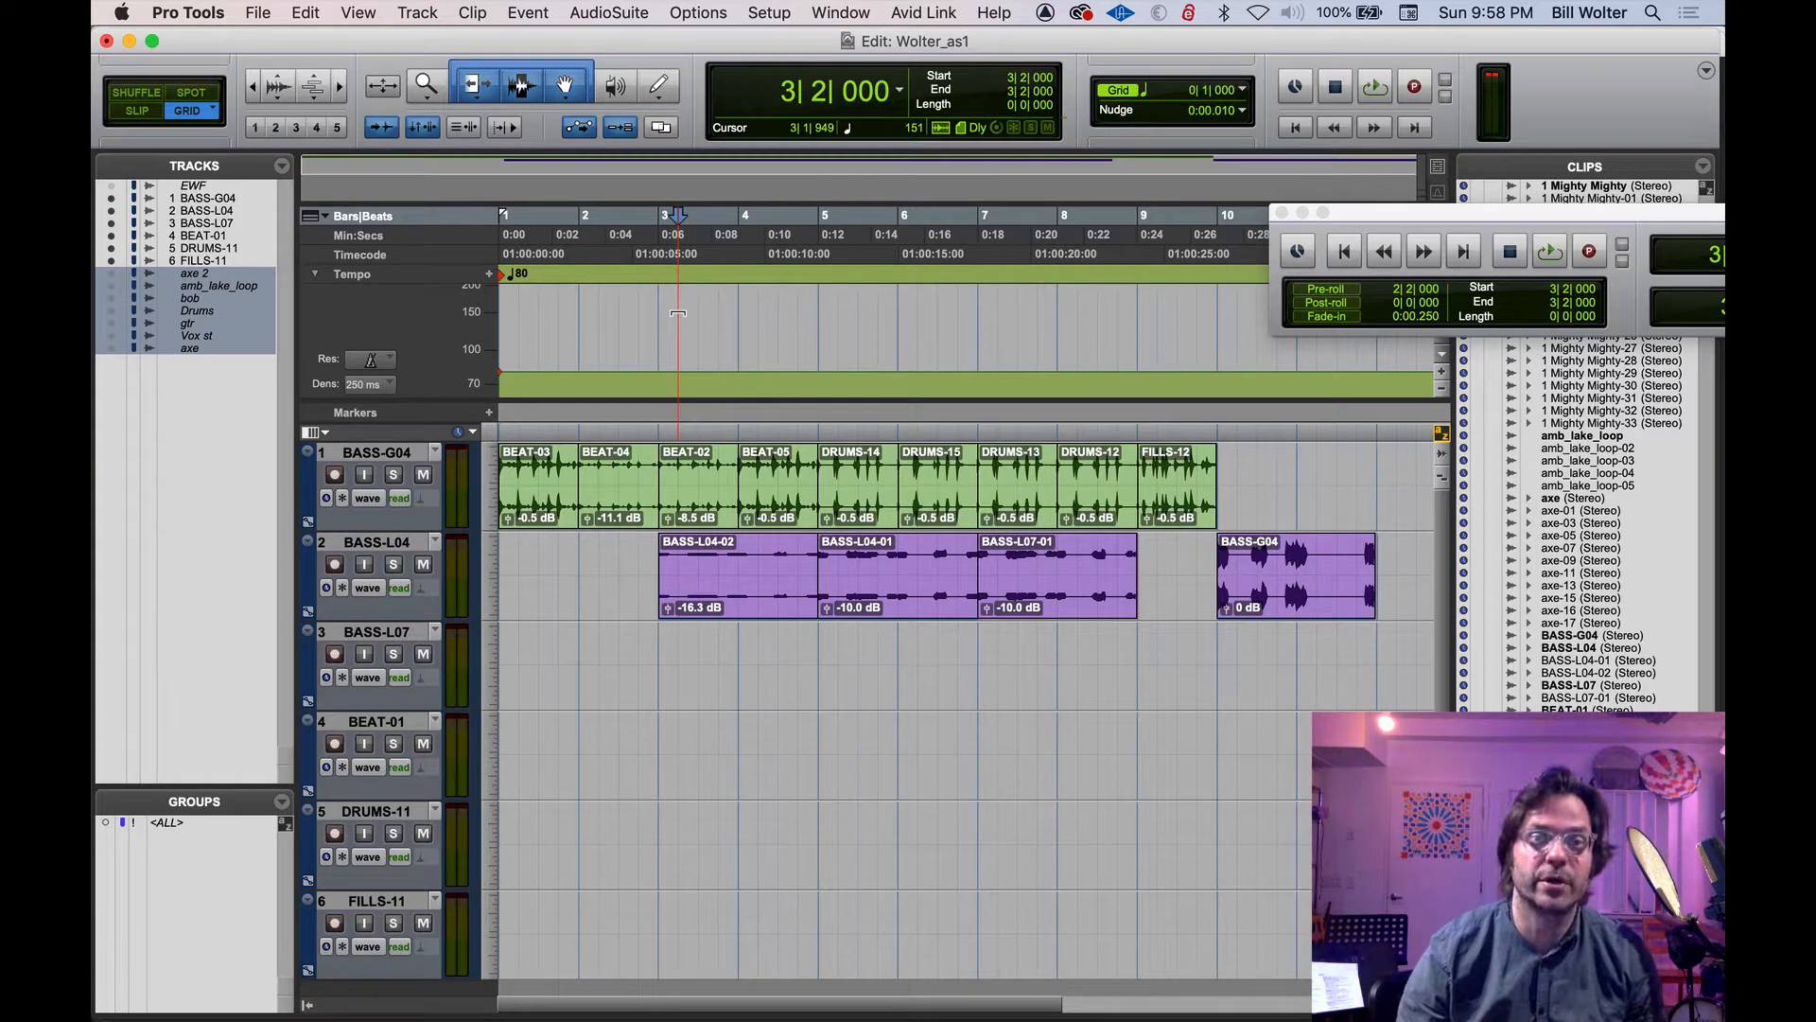
pyautogui.press('Return')
pyautogui.press('space')
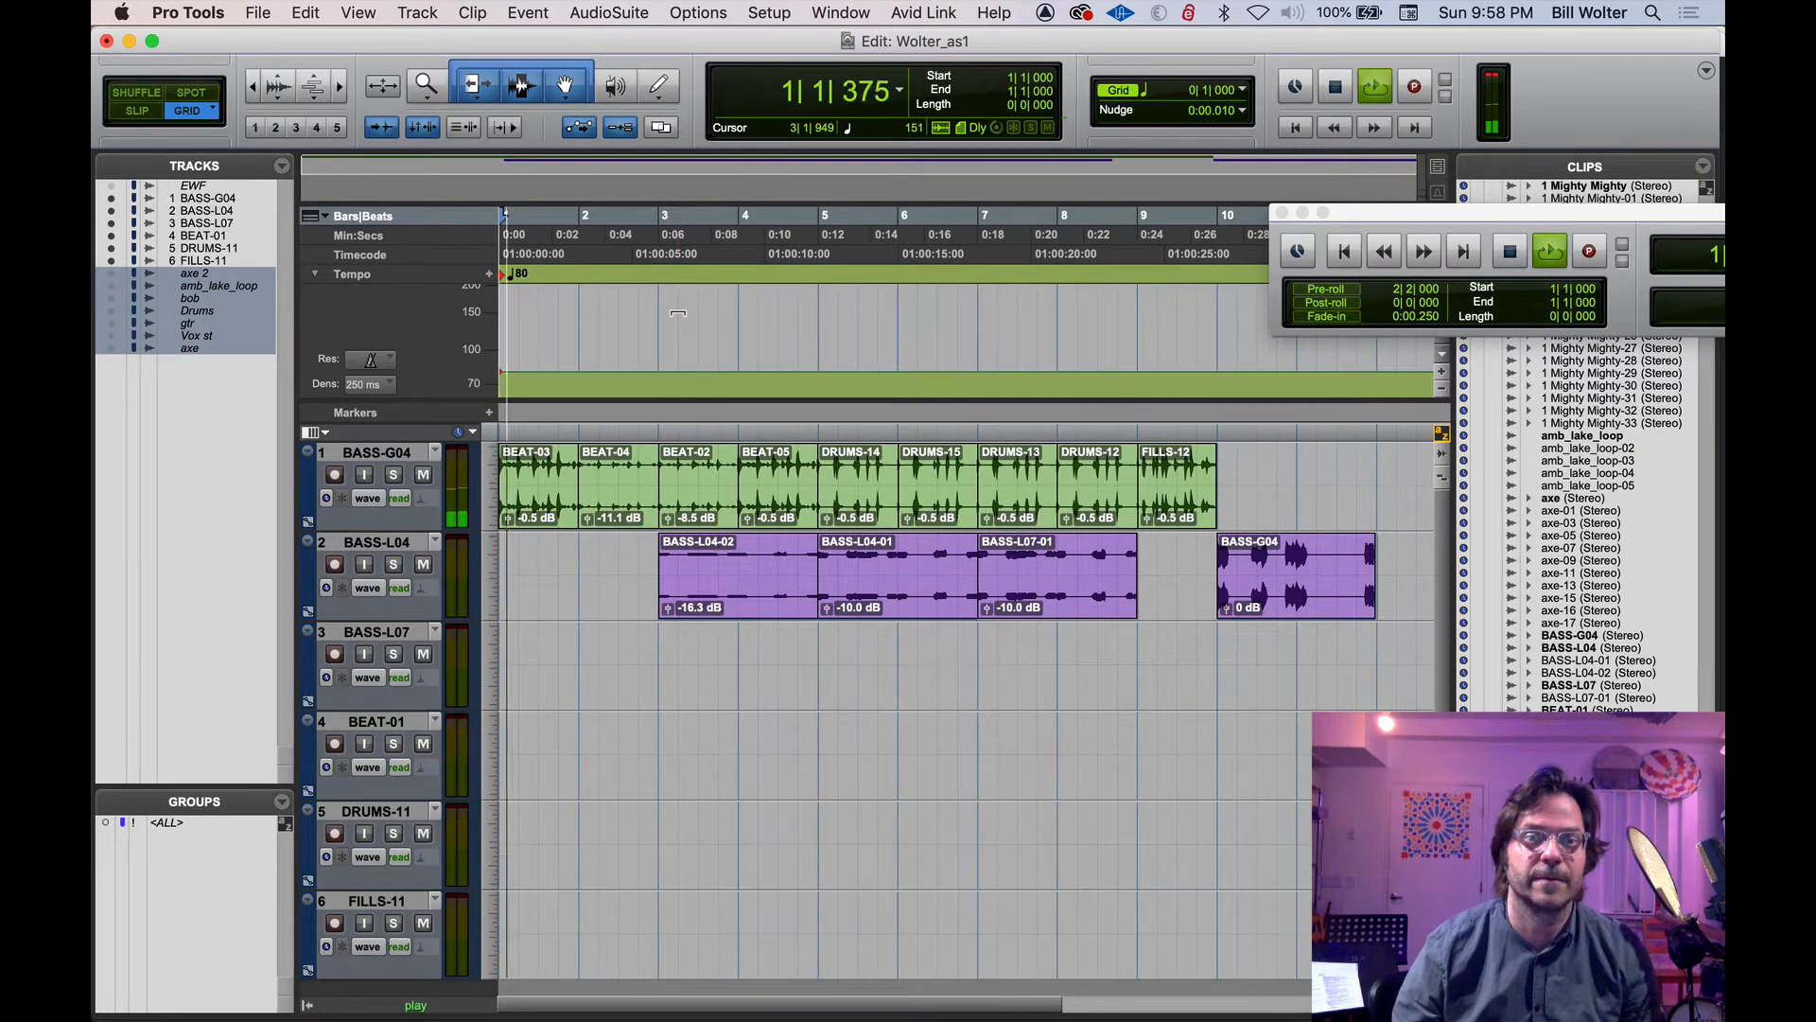
pyautogui.press('space')
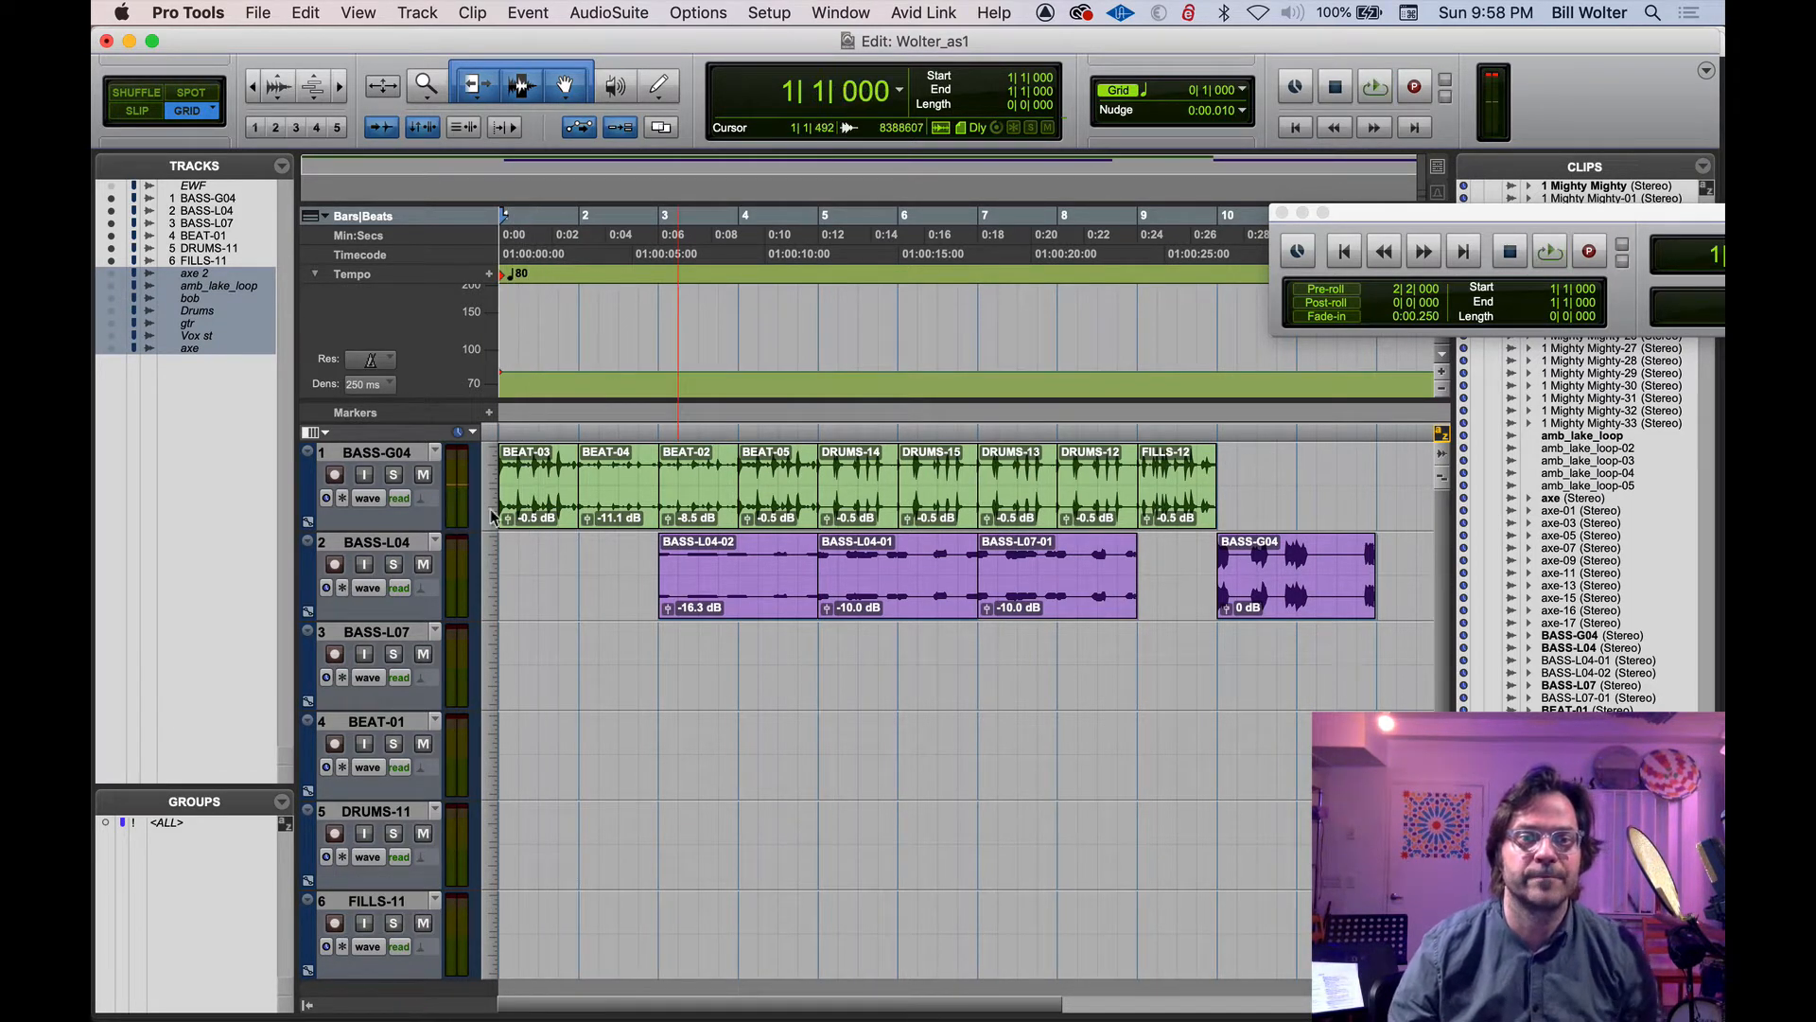
# Reset the clip gain of the BEAT-03, BEAT-04, BEAT-02 and BEAT-05 clips on the first track to 0 dB.
pyautogui.hotkey('ctrl', 'shift', 'Up')
pyautogui.keyDown('alt'); pyautogui.click(587, 517); pyautogui.keyUp('alt')
pyautogui.keyDown('alt'); pyautogui.click(668, 517); pyautogui.keyUp('alt')
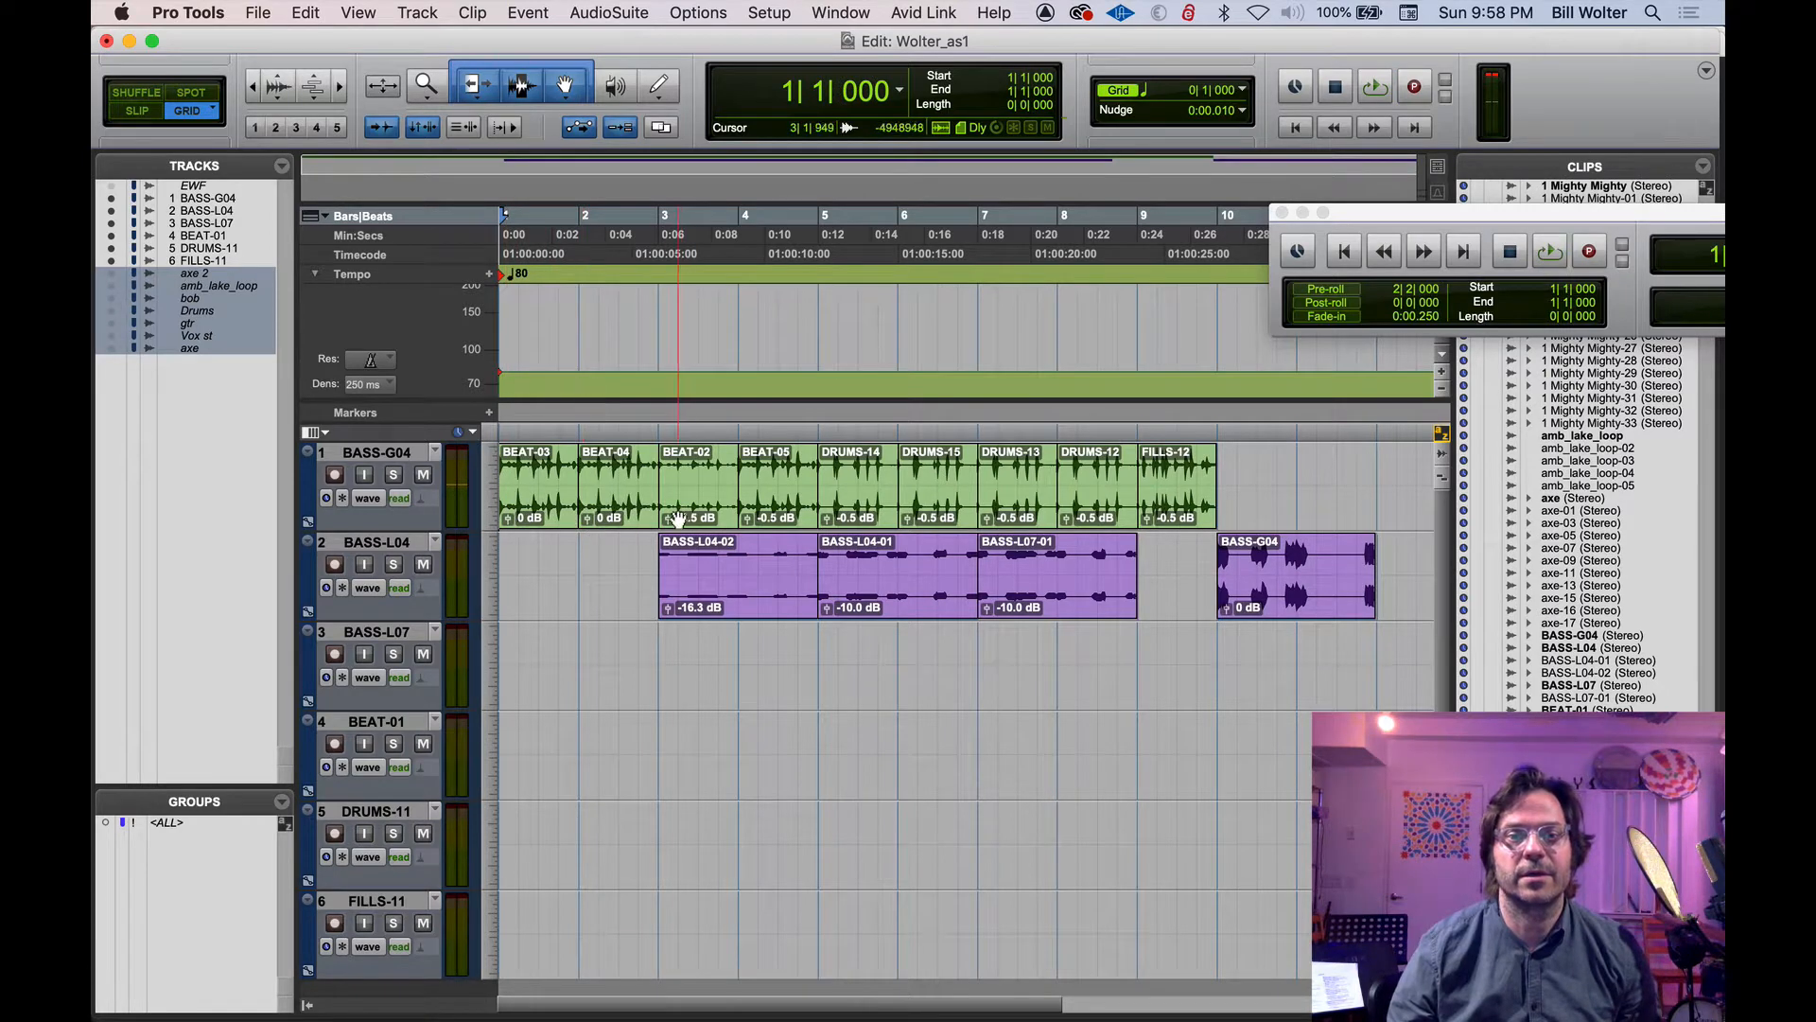
pyautogui.click(749, 518)
pyautogui.keyDown('alt'); pyautogui.click(748, 518); pyautogui.keyUp('alt')
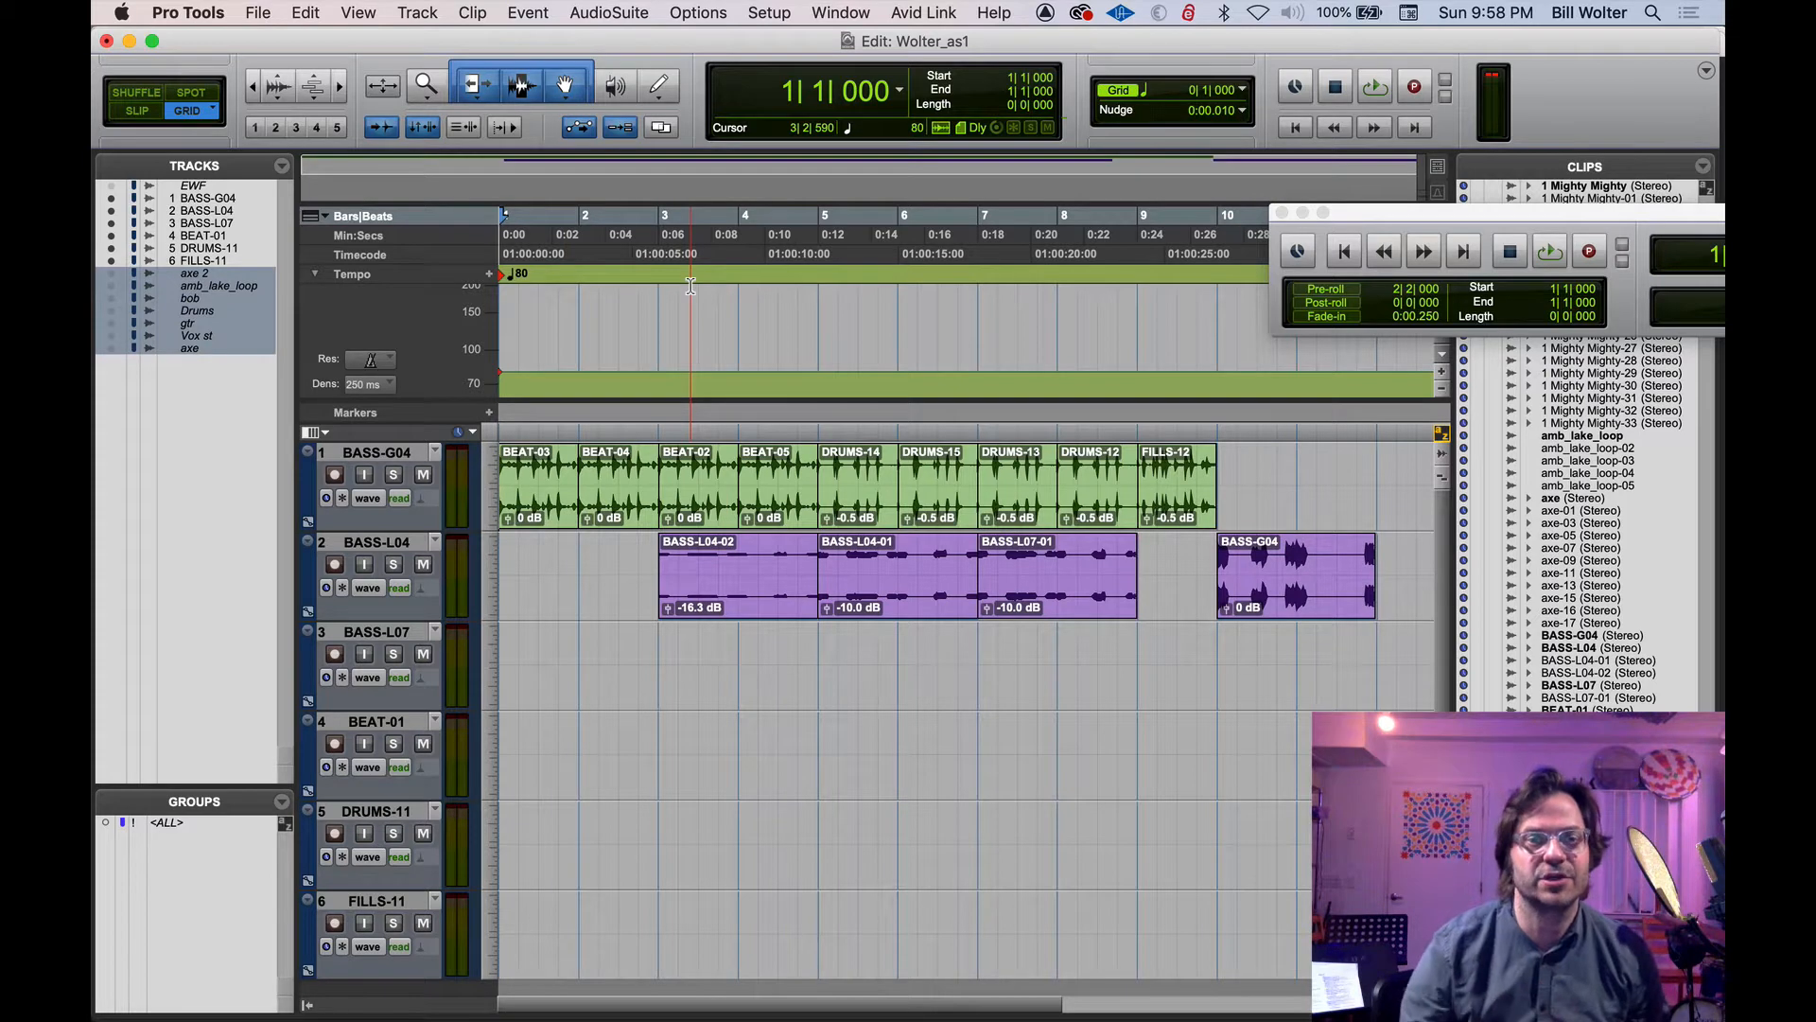
# Collapse the tempo editor and hide the Timecode, Min:Secs, Tempo and Markers rulers, leaving only Bars|Beats.
pyautogui.click(314, 273)
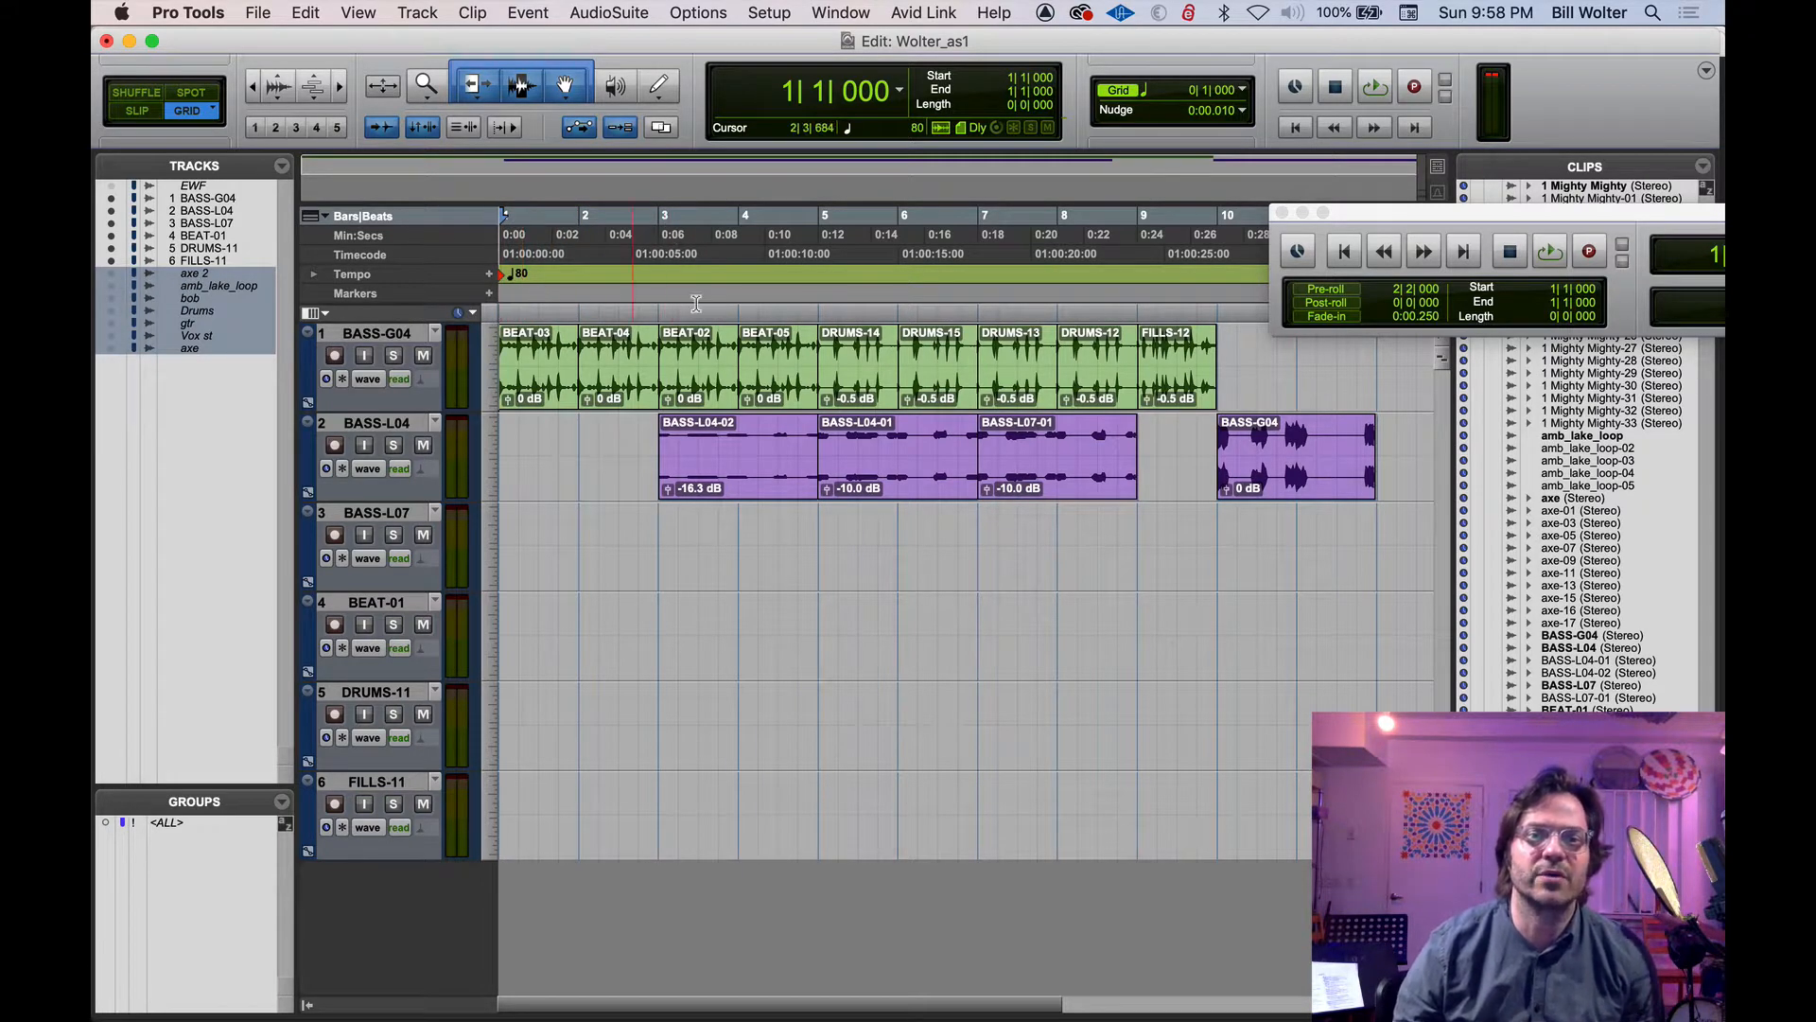
pyautogui.click(327, 216)
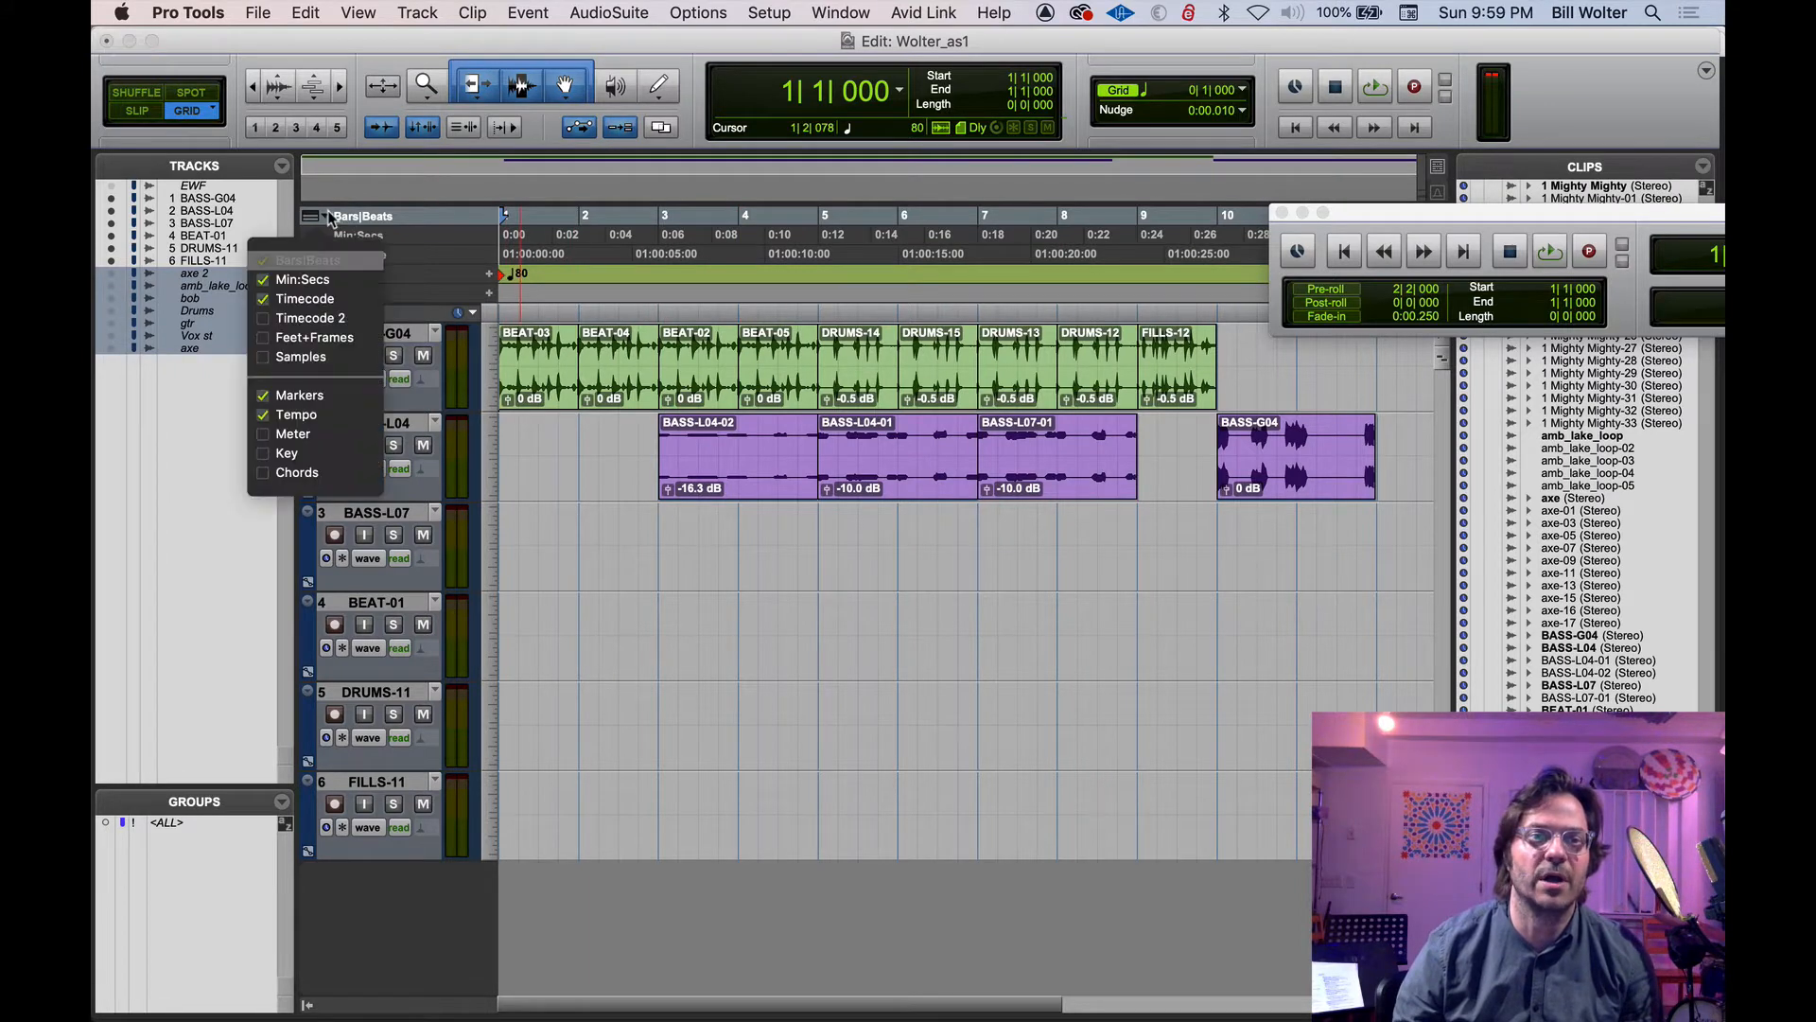
pyautogui.click(327, 214)
pyautogui.click(328, 214)
pyautogui.click(326, 215)
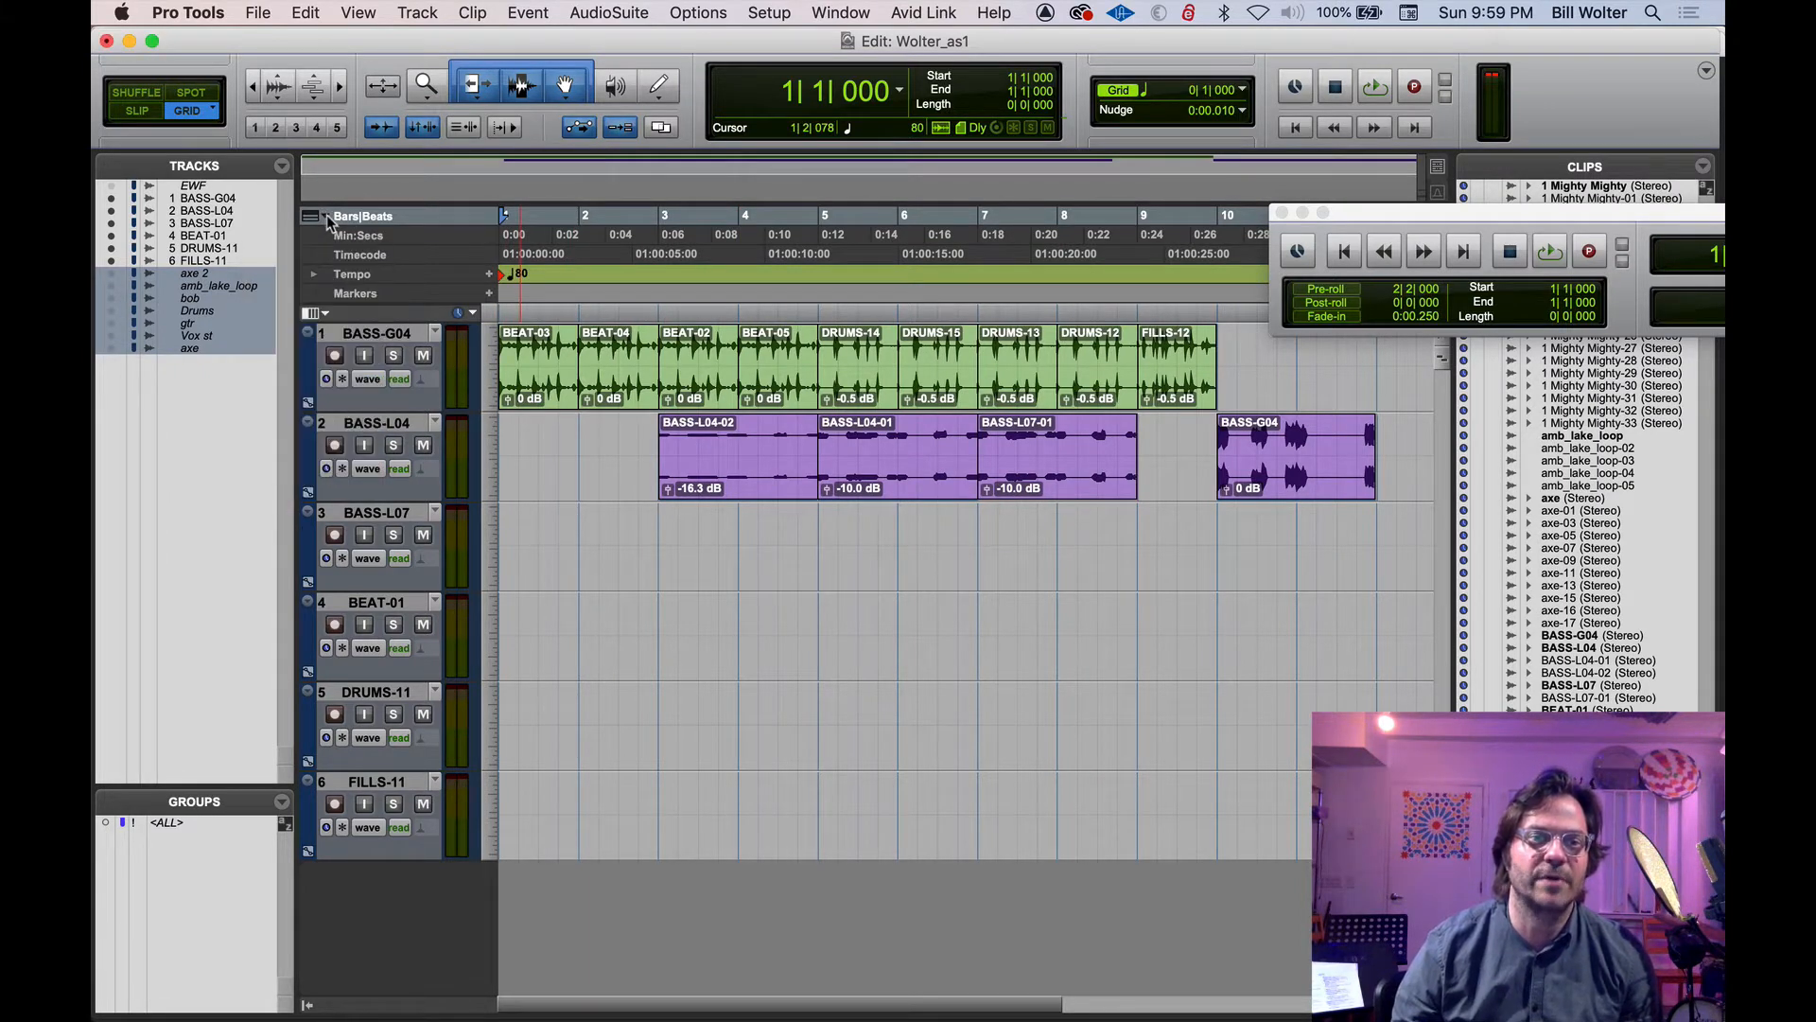
pyautogui.click(326, 217)
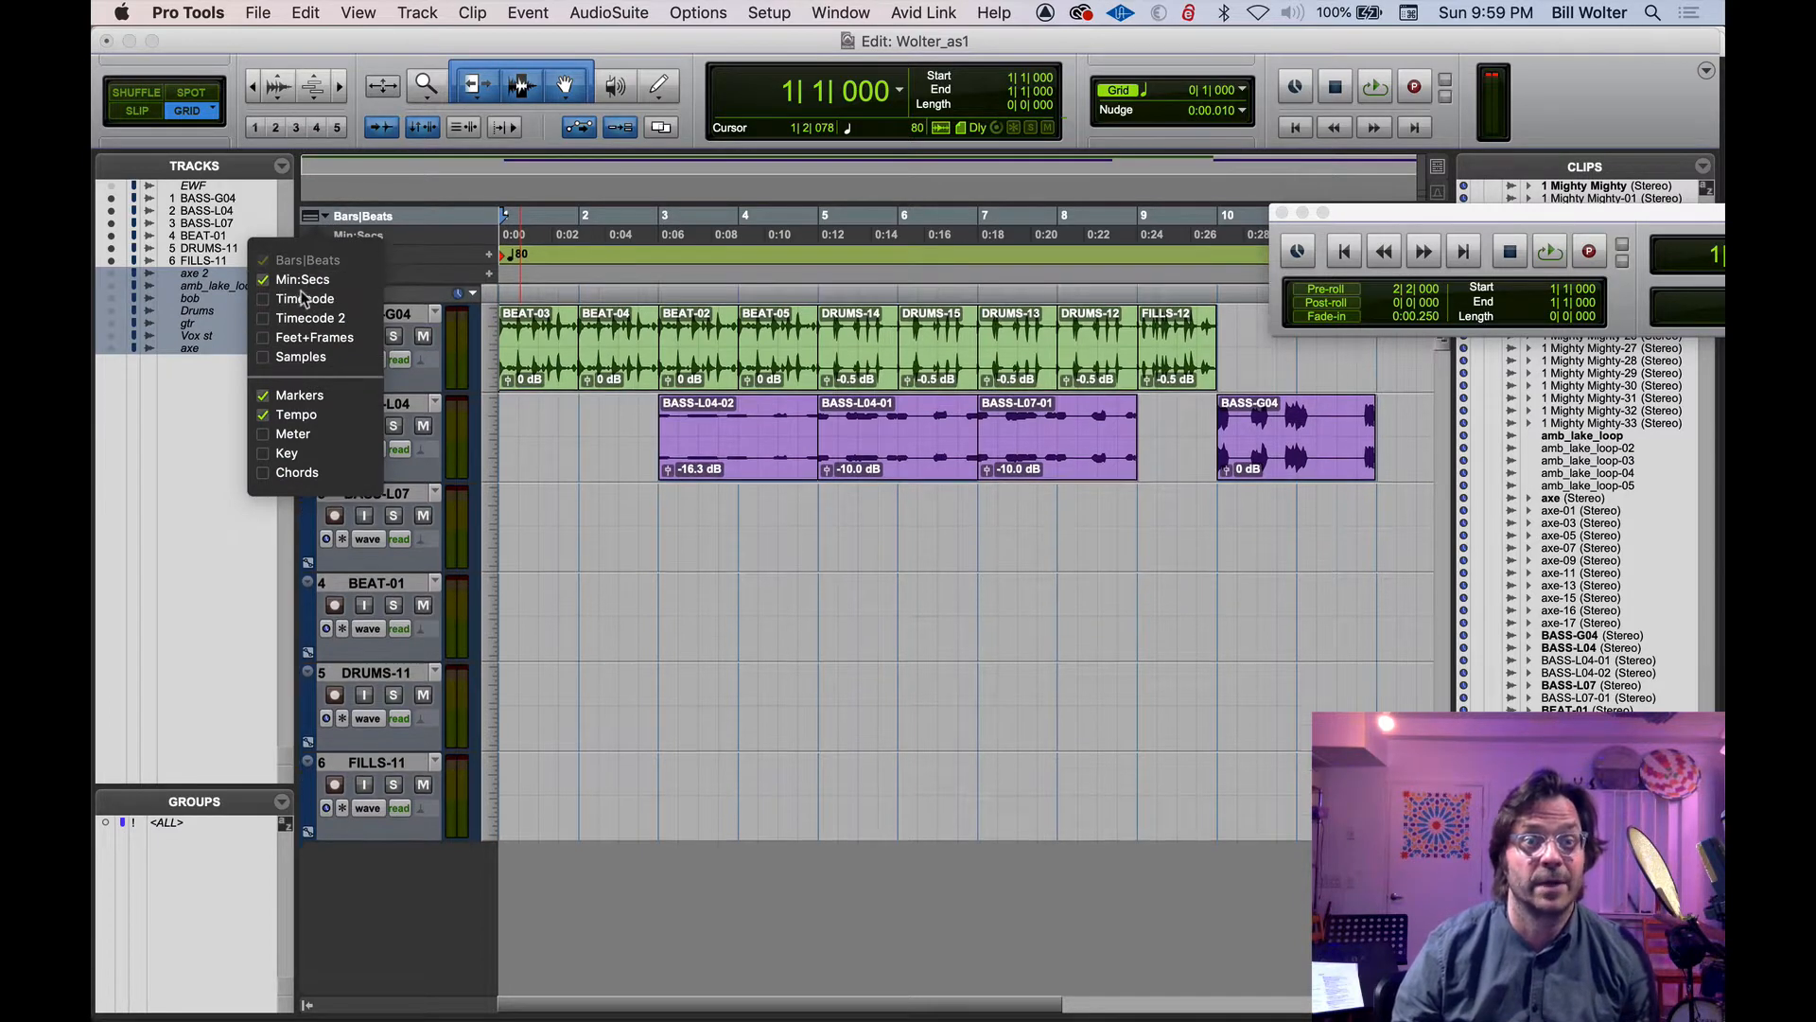
pyautogui.click(304, 297)
pyautogui.click(303, 279)
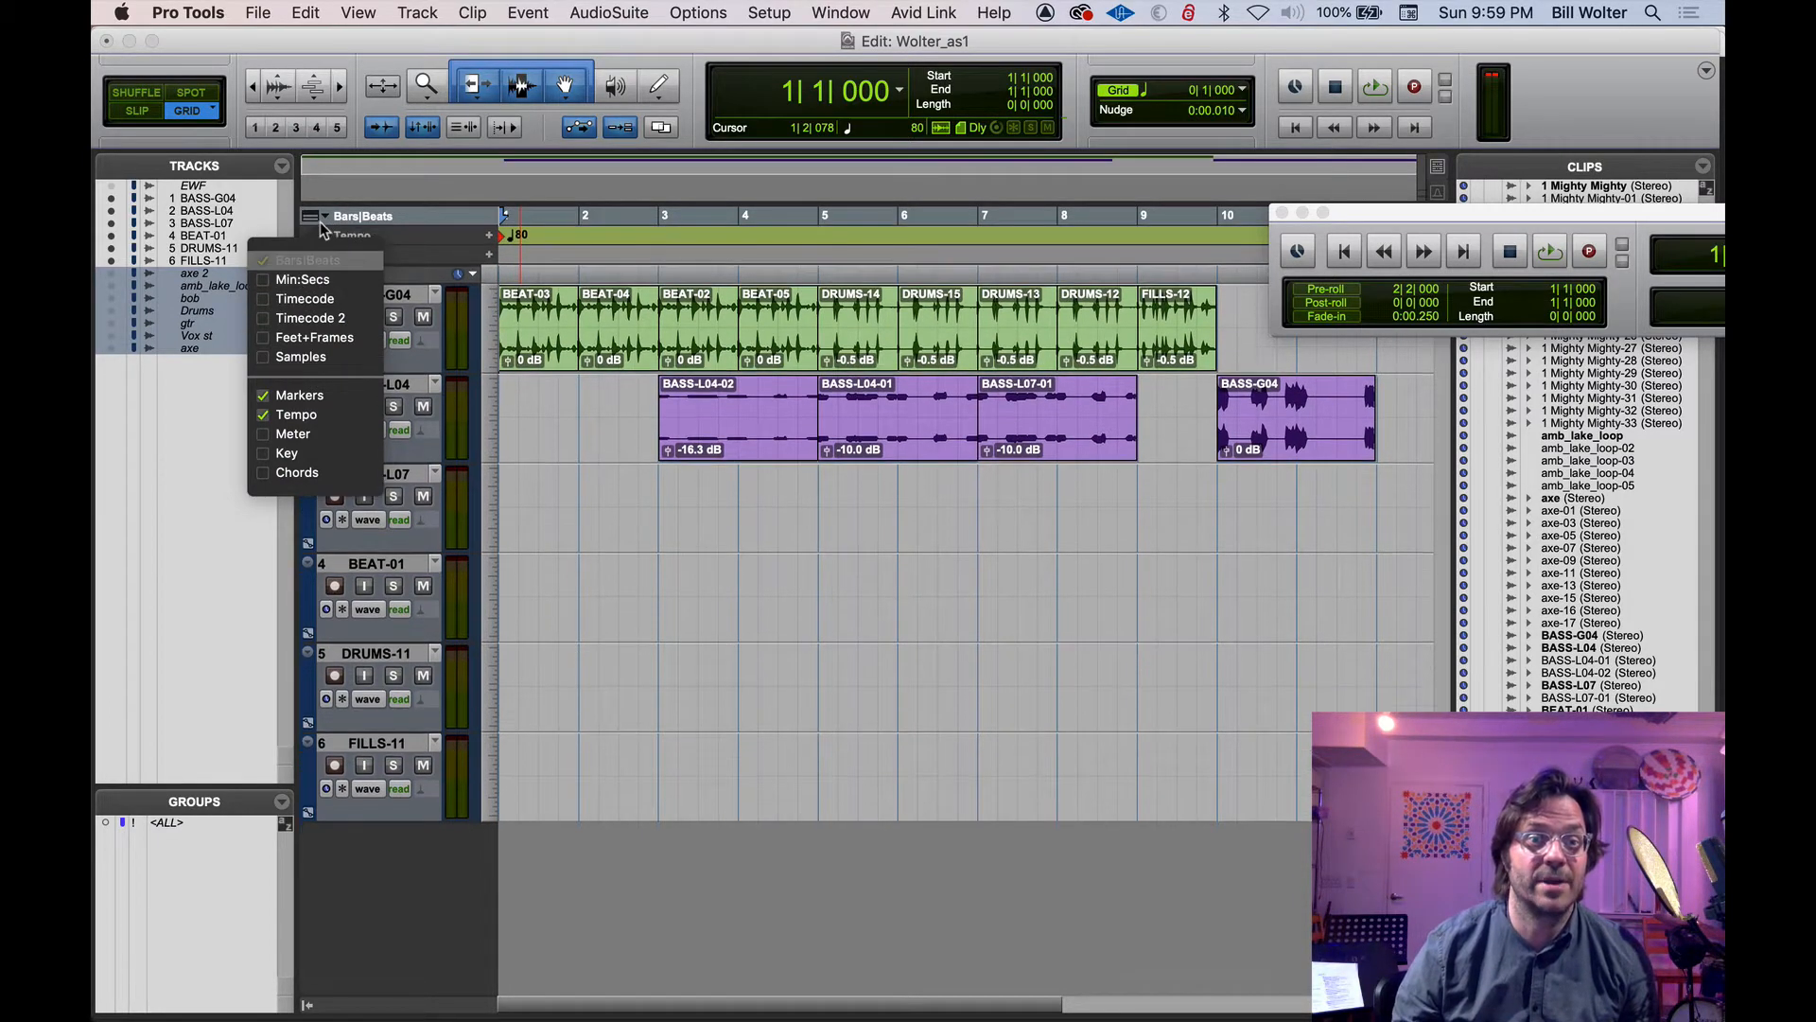
pyautogui.click(291, 414)
pyautogui.click(293, 394)
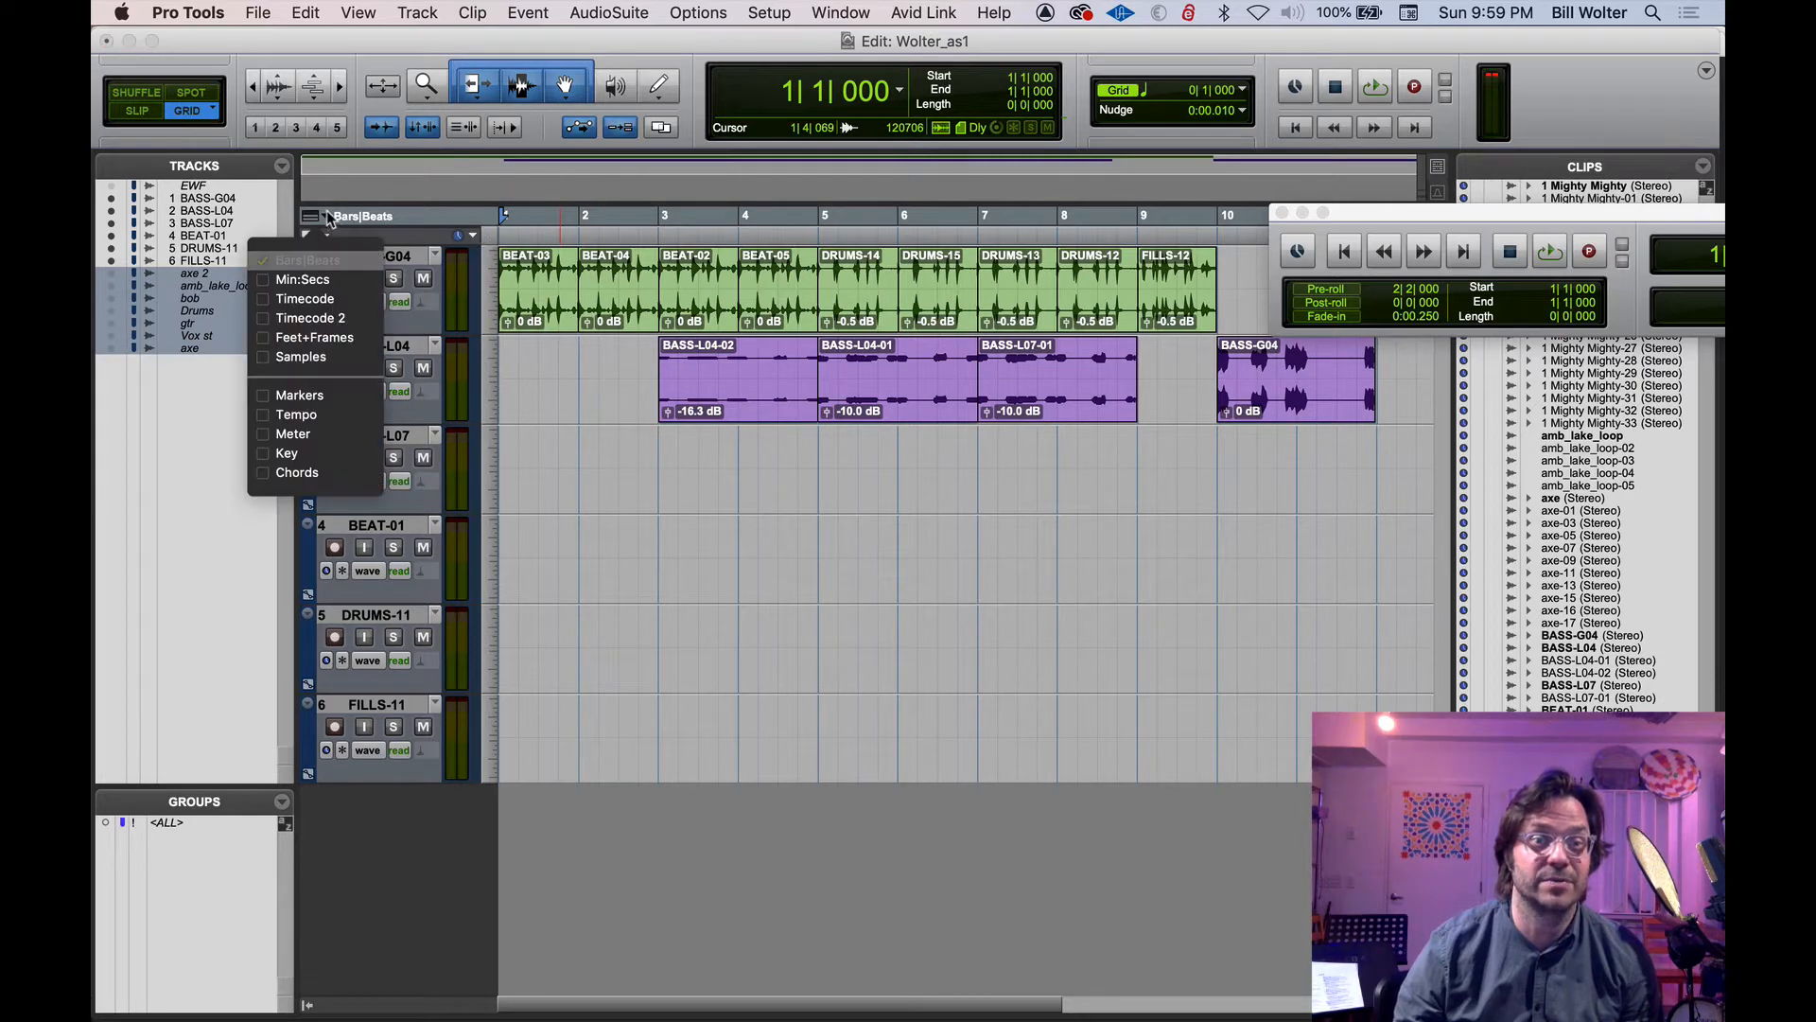
# Show the Min:Secs, Markers and Tempo rulers above the tracks.
pyautogui.click(311, 282)
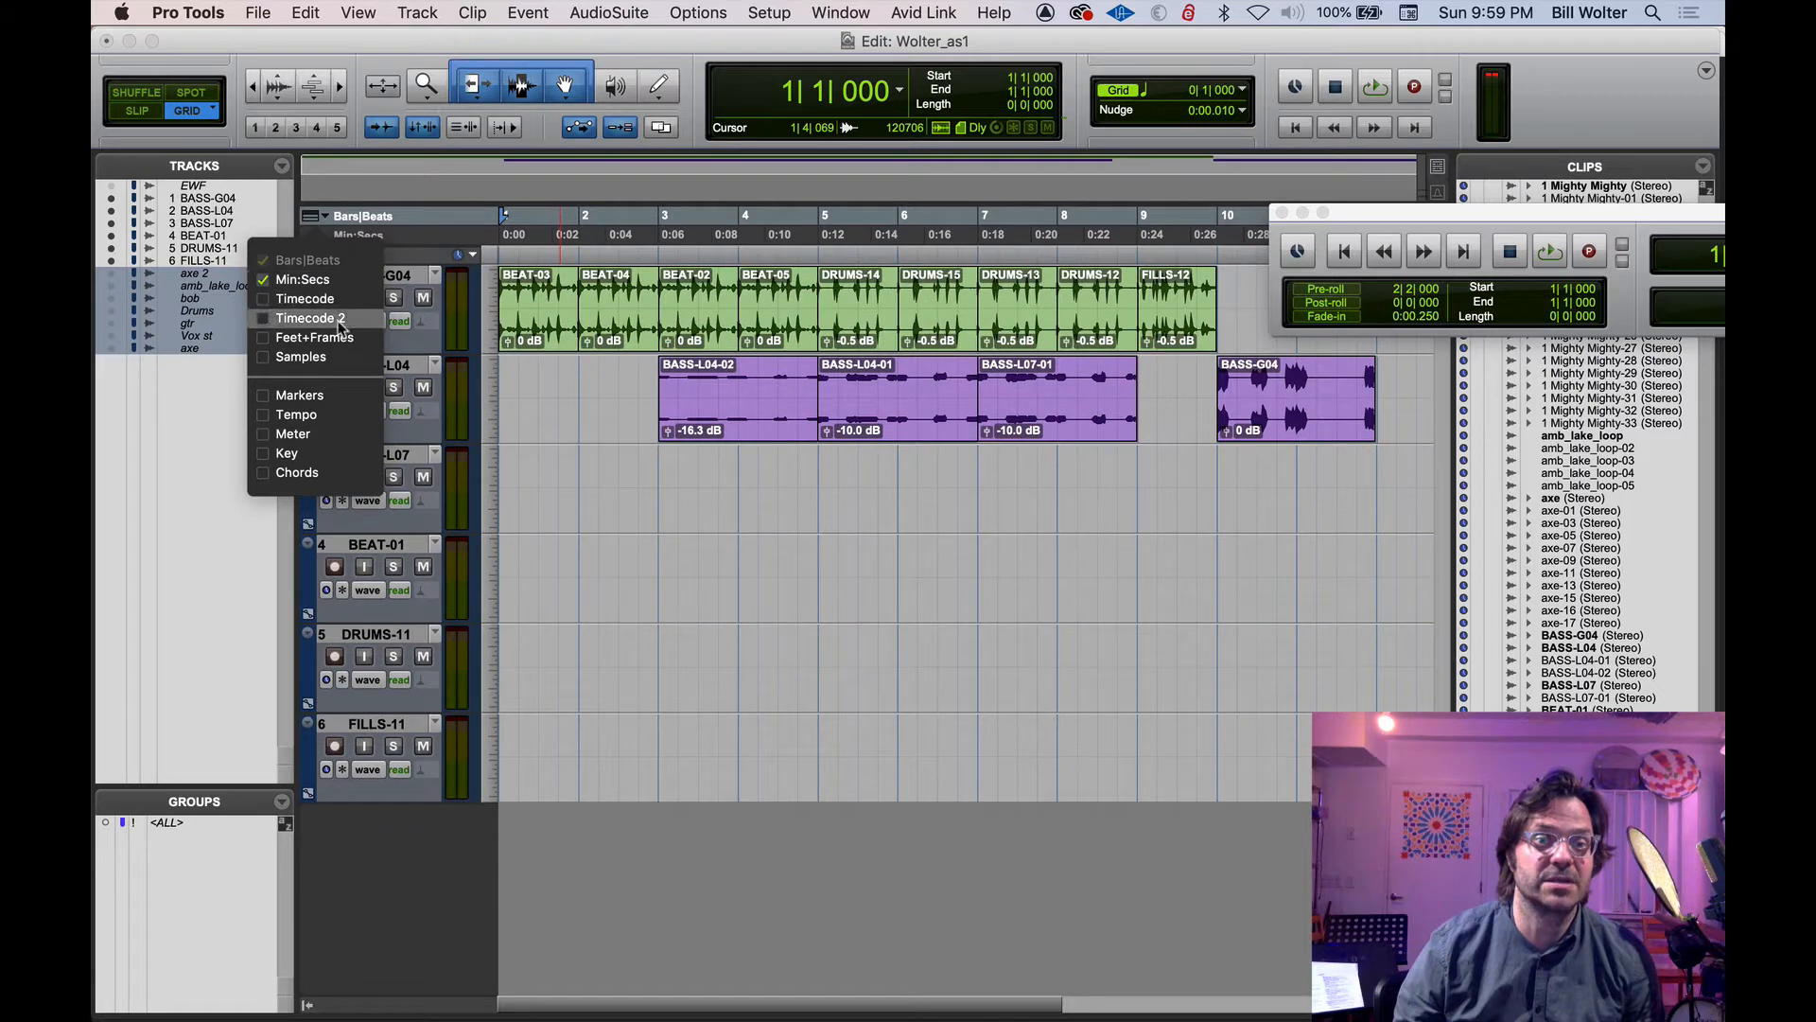
pyautogui.click(276, 396)
pyautogui.click(270, 419)
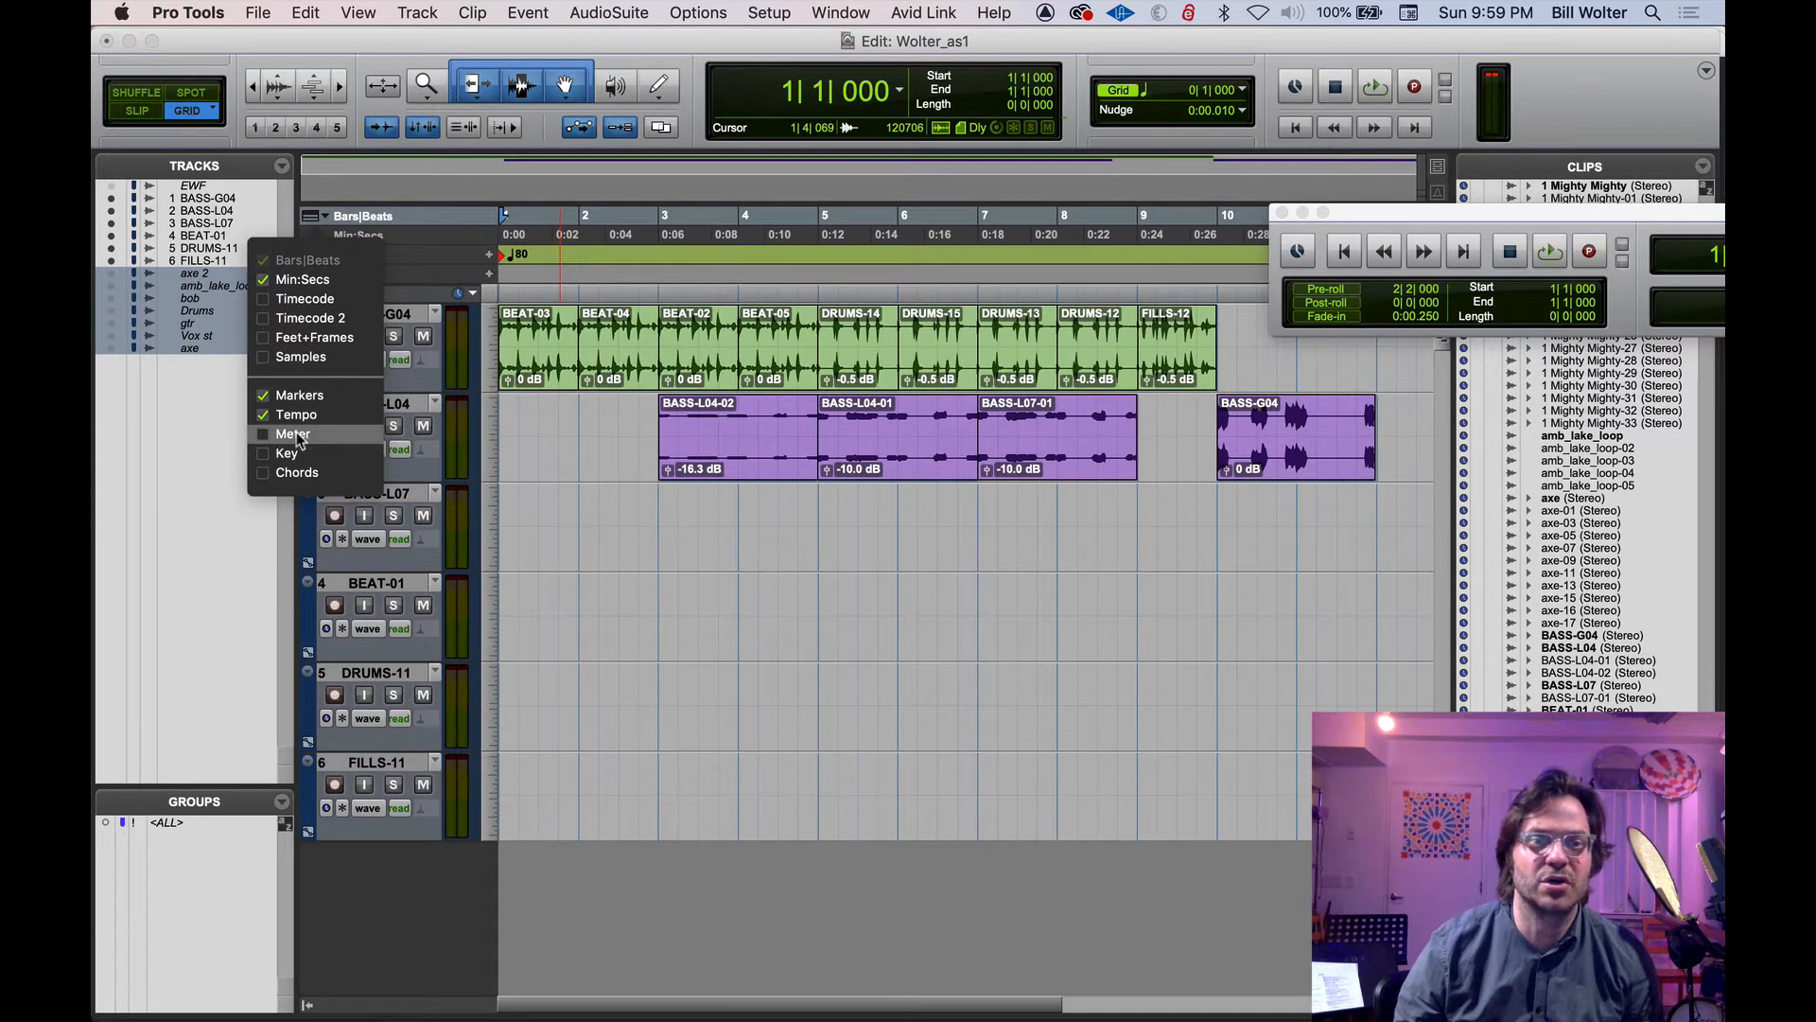
pyautogui.click(547, 454)
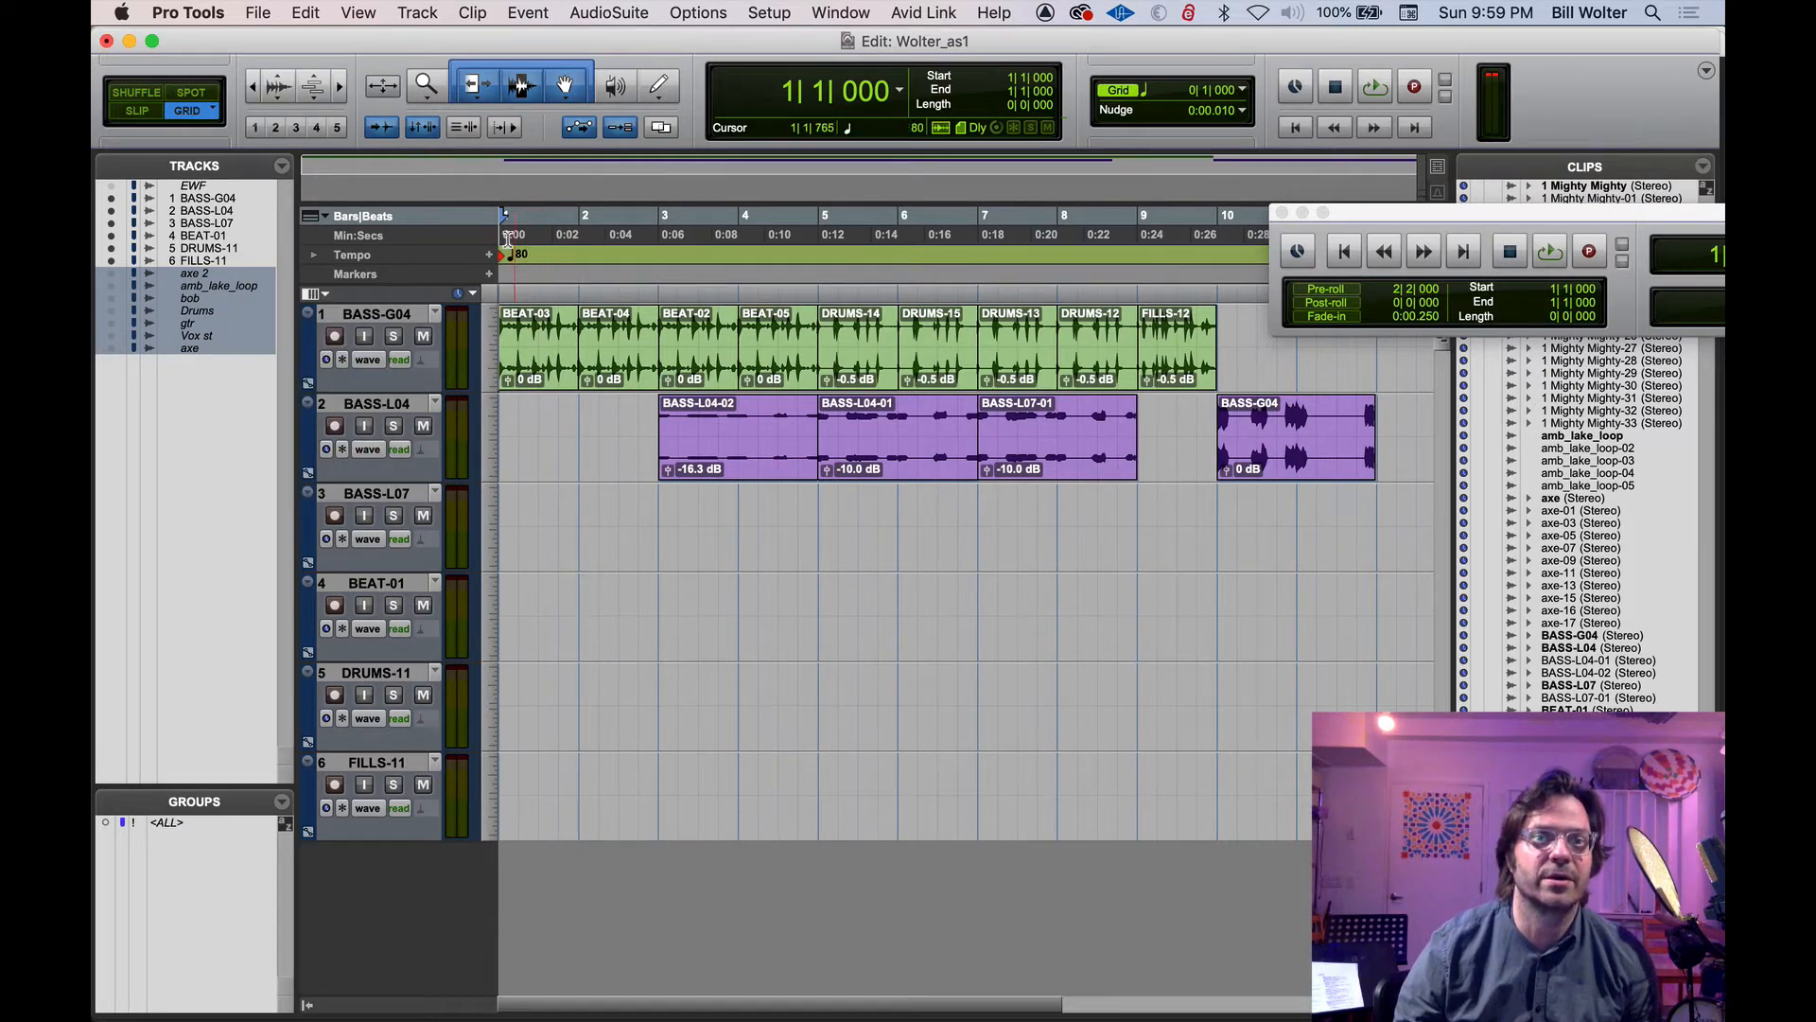
# Return the edit position to the session start and expand the tempo editor.
pyautogui.click(594, 248)
pyautogui.press('Return')
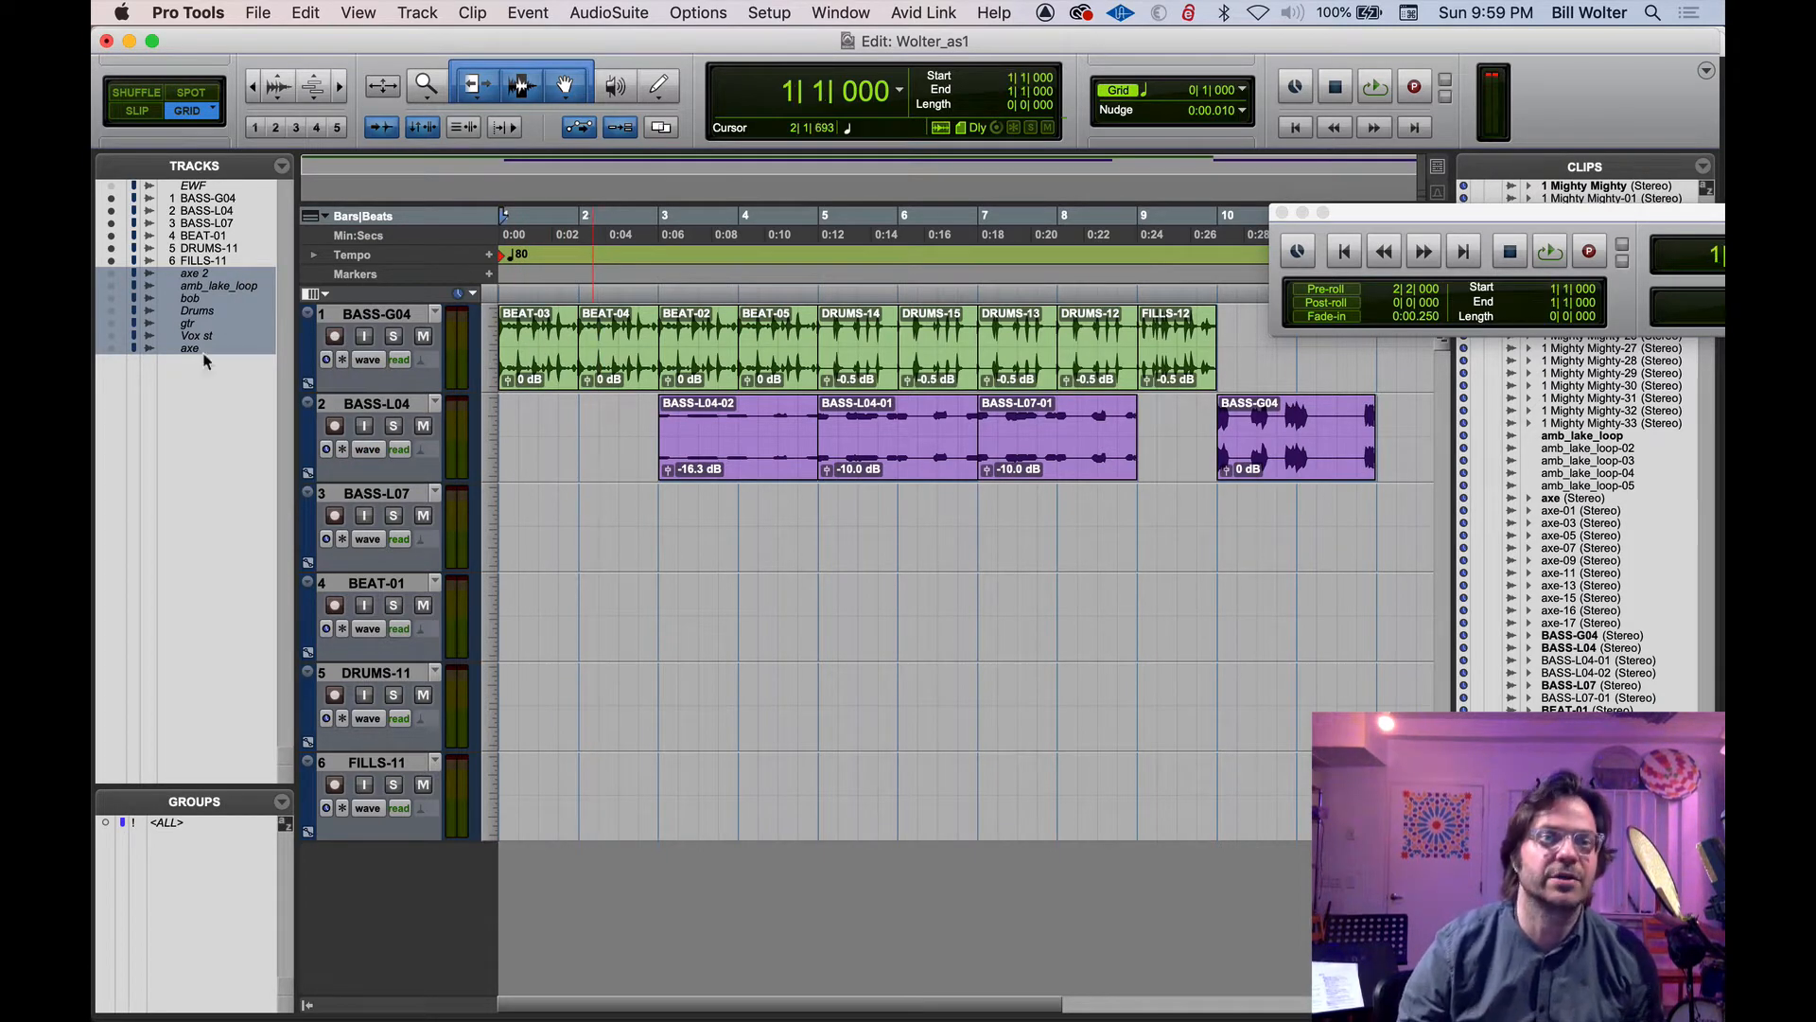
pyautogui.click(314, 255)
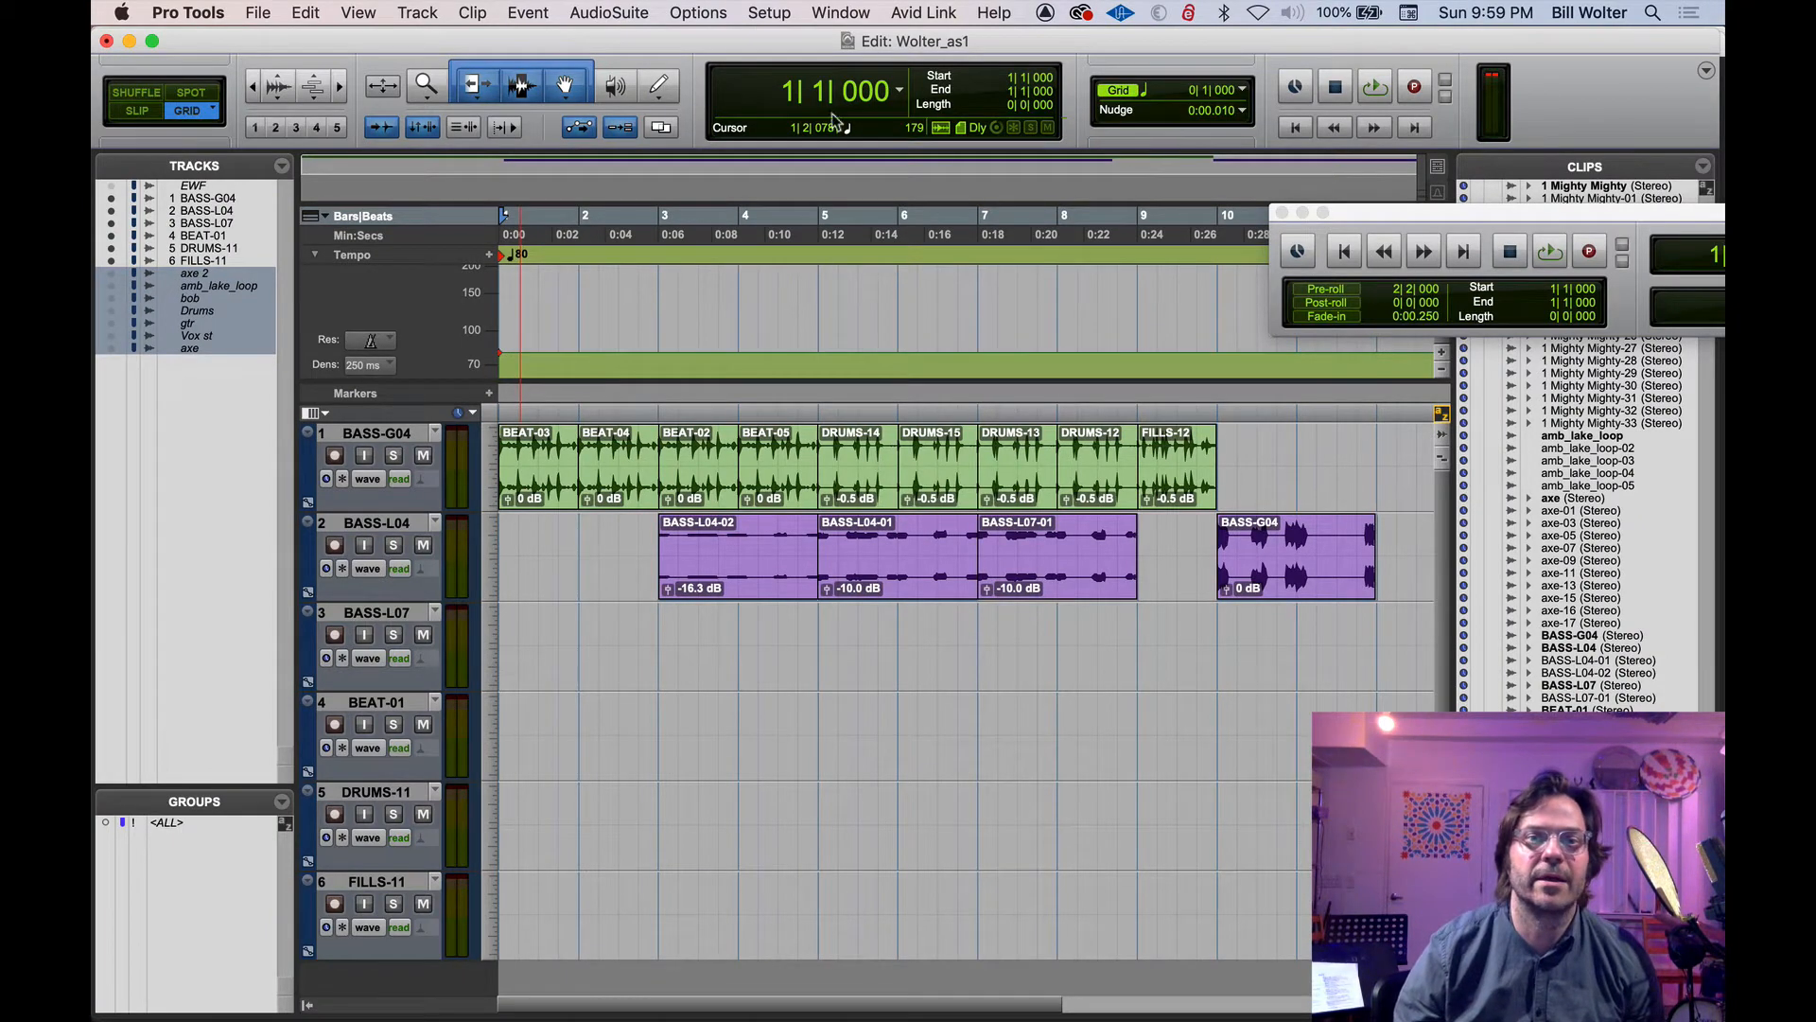
# Switch the main time scale to Min:Secs and back to Bars|Beats, and select the BASS-L04-02 clip.
pyautogui.click(383, 232)
pyautogui.click(383, 217)
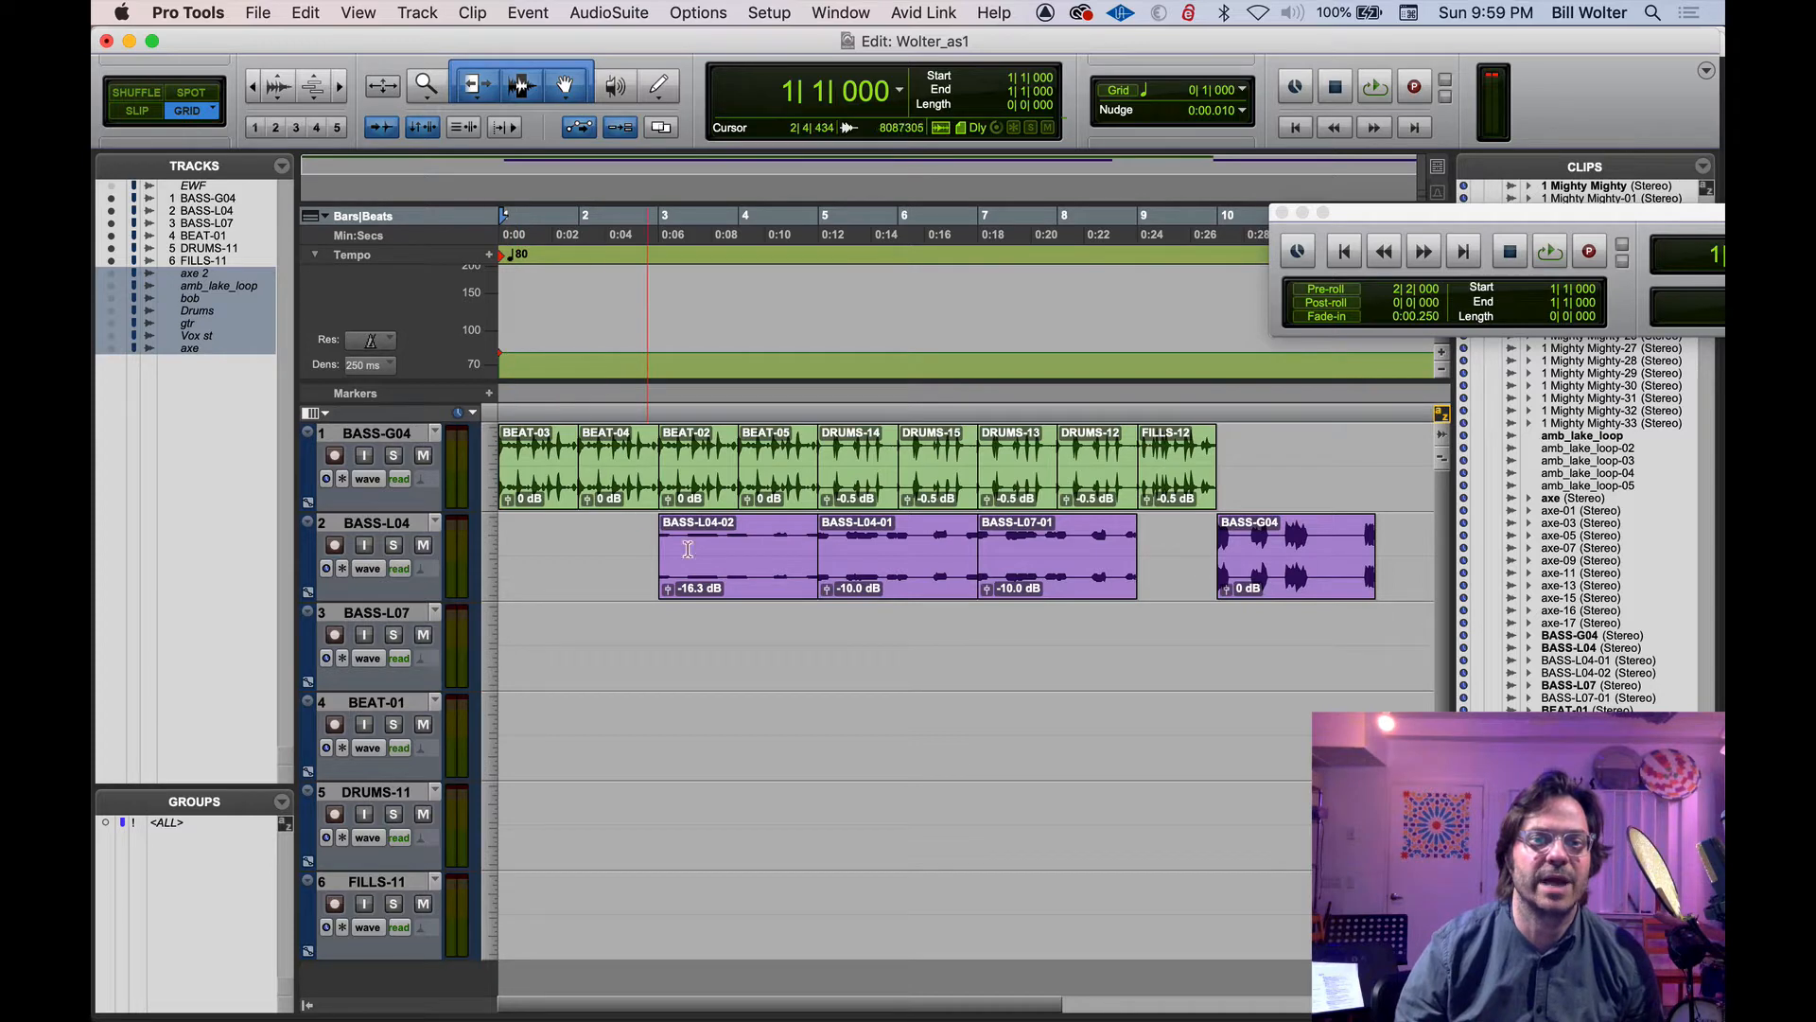
pyautogui.click(348, 219)
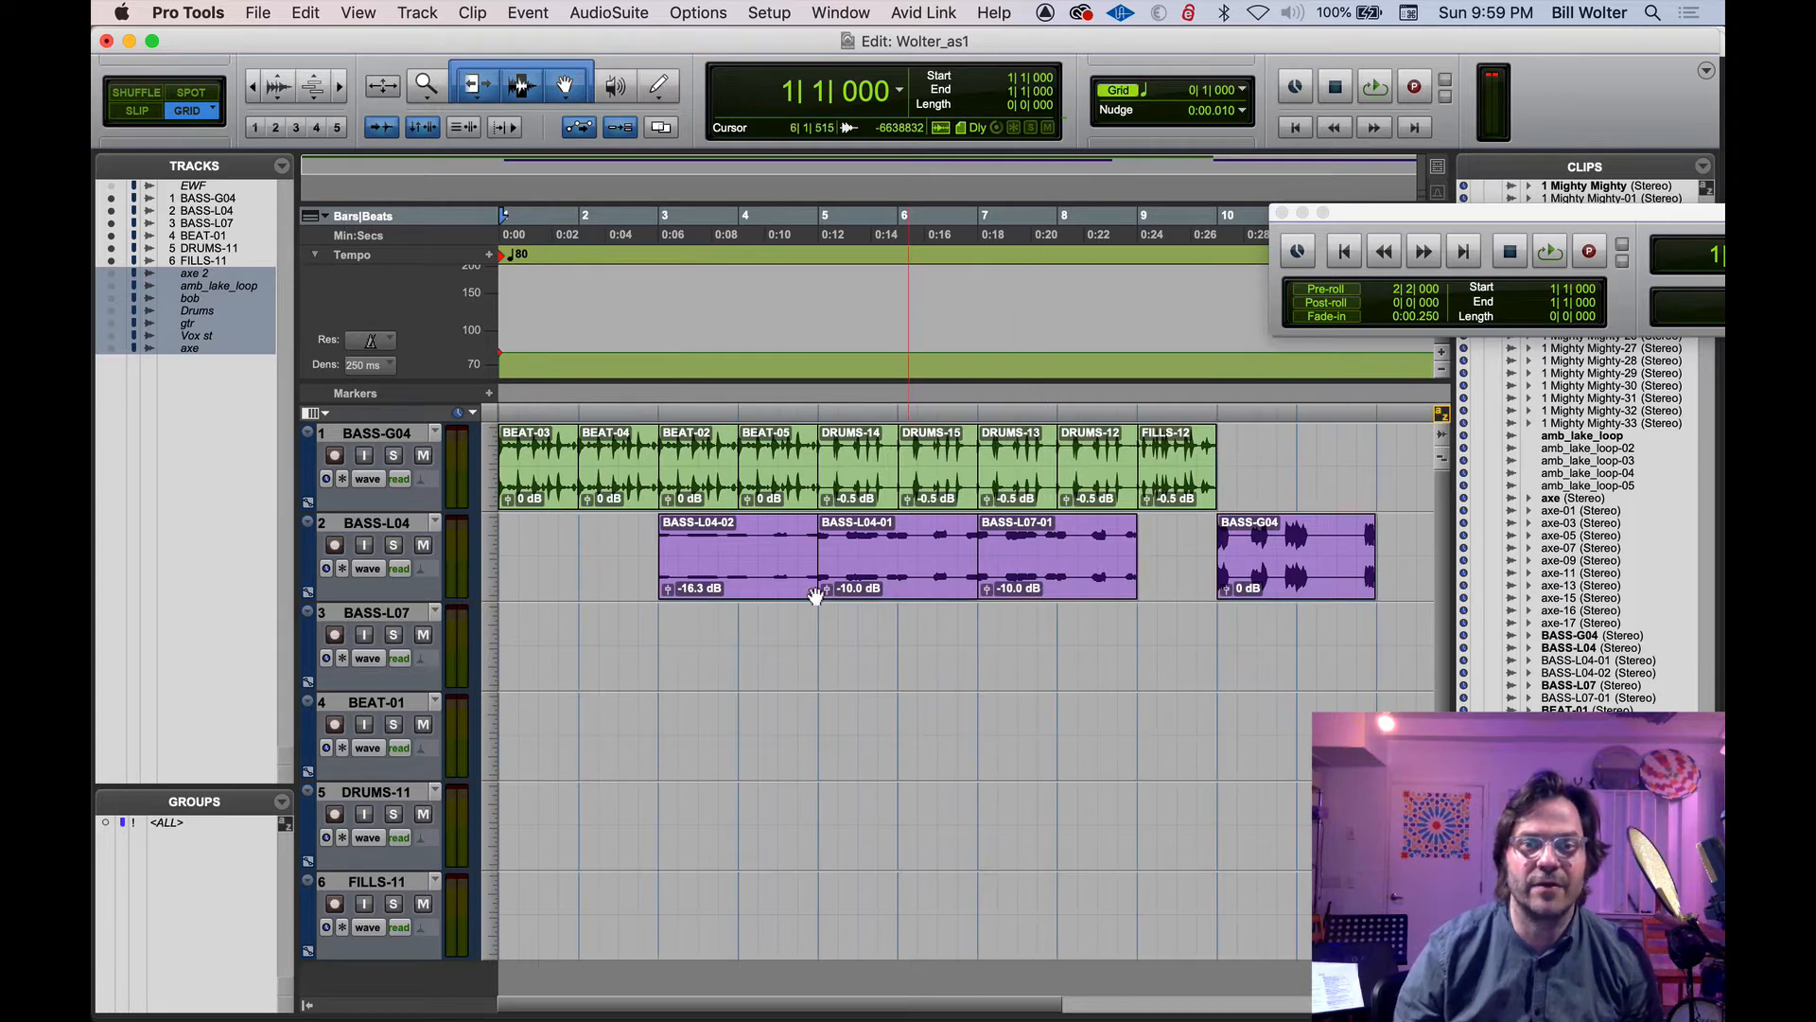
pyautogui.moveTo(816, 594); pyautogui.dragTo(723, 573)
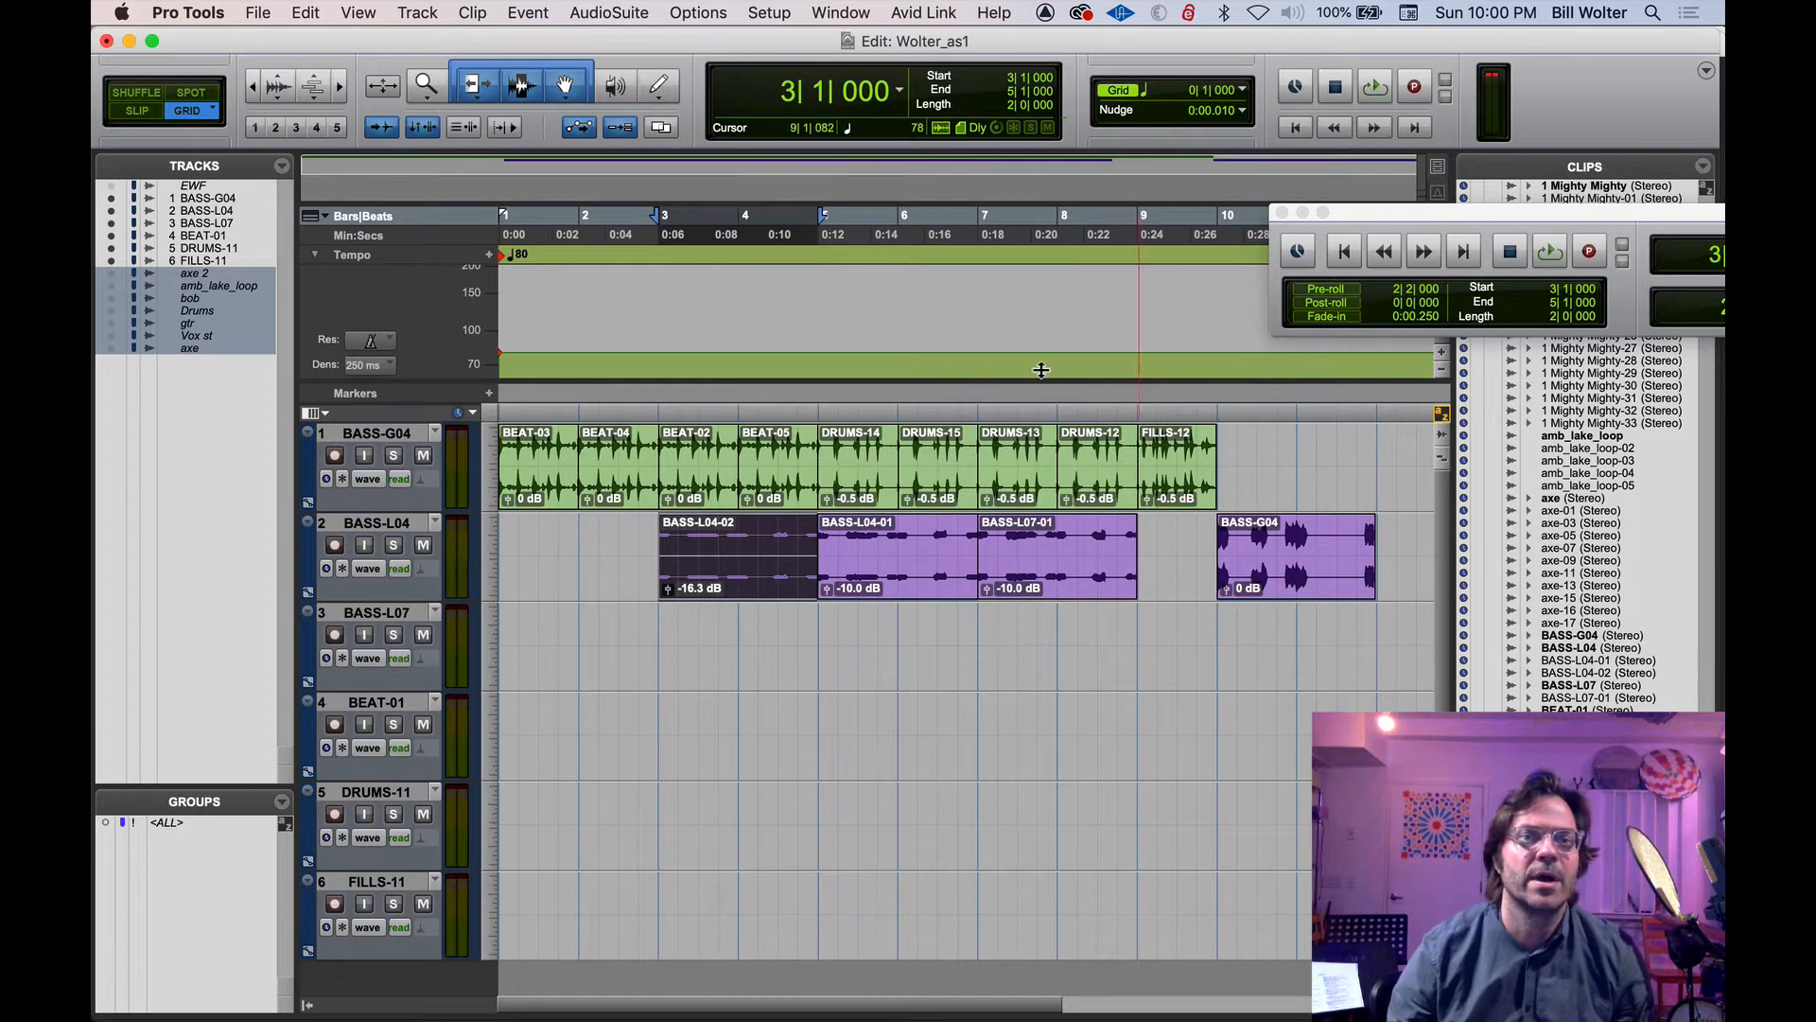
# Add a tempo change at 1|1|000 with 80 BPM, quarter-note resolution and Snap To Bar enabled.
pyautogui.press('Return')
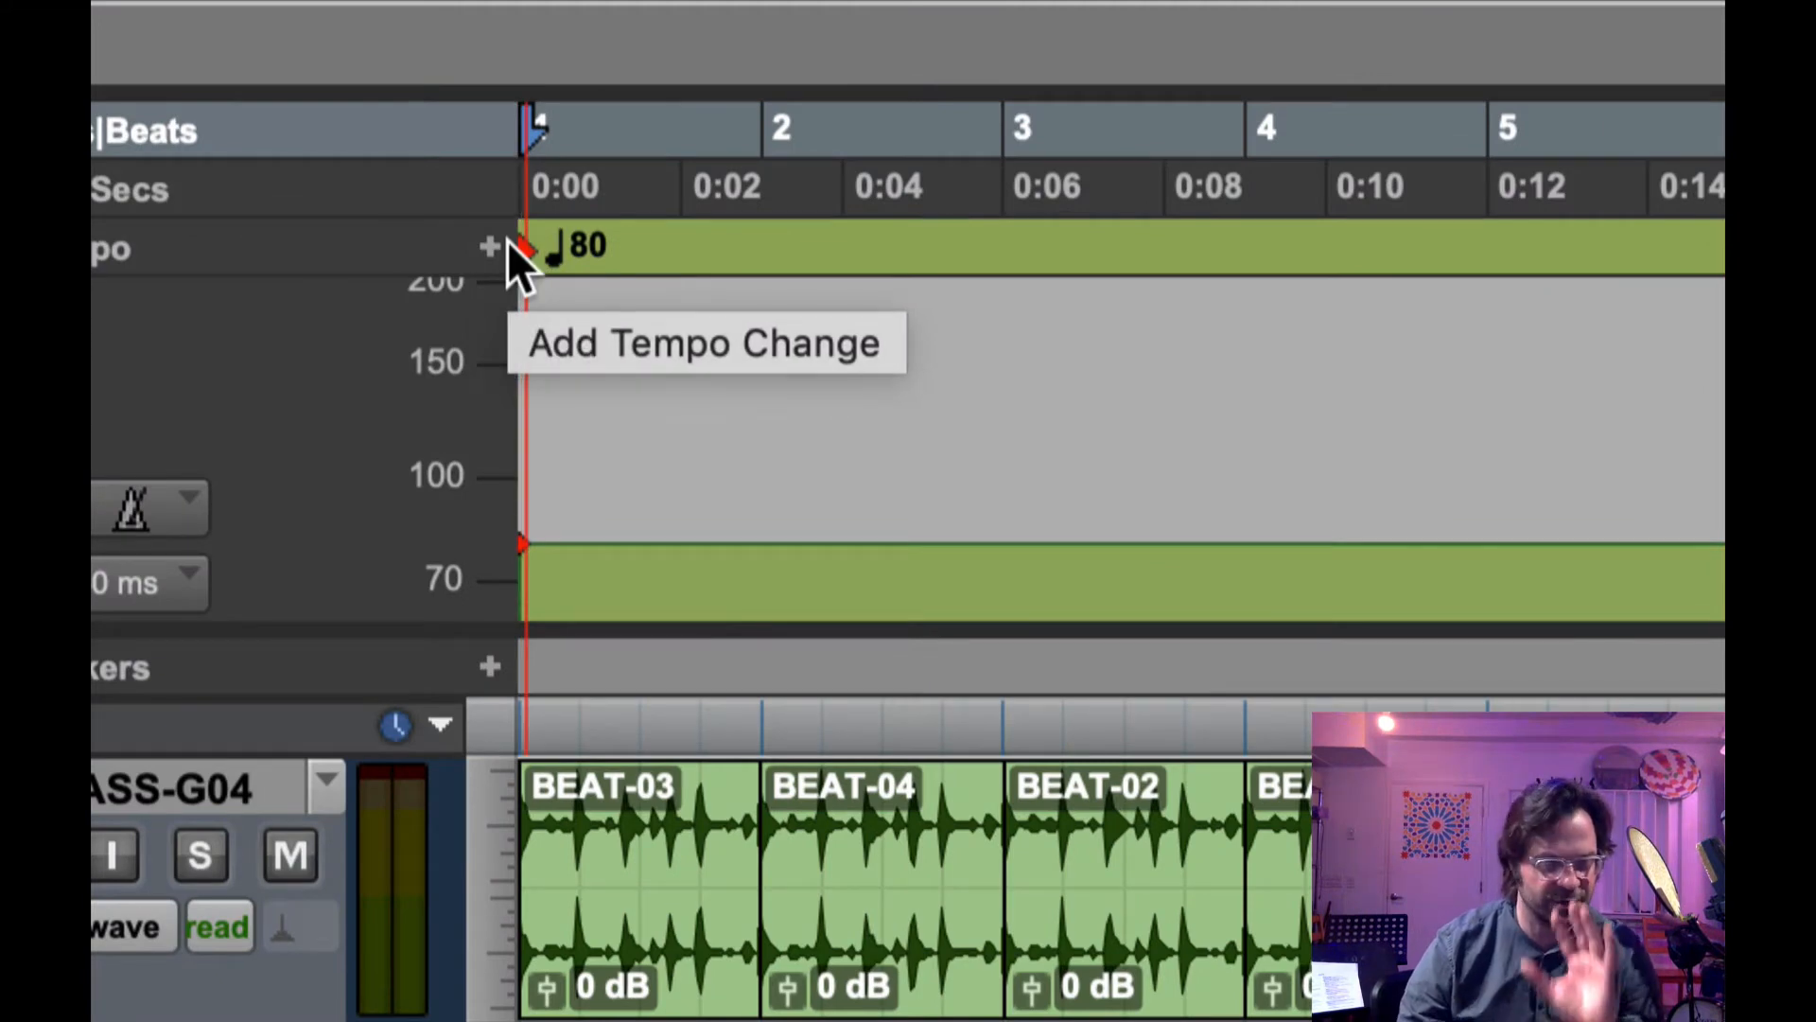
pyautogui.click(490, 247)
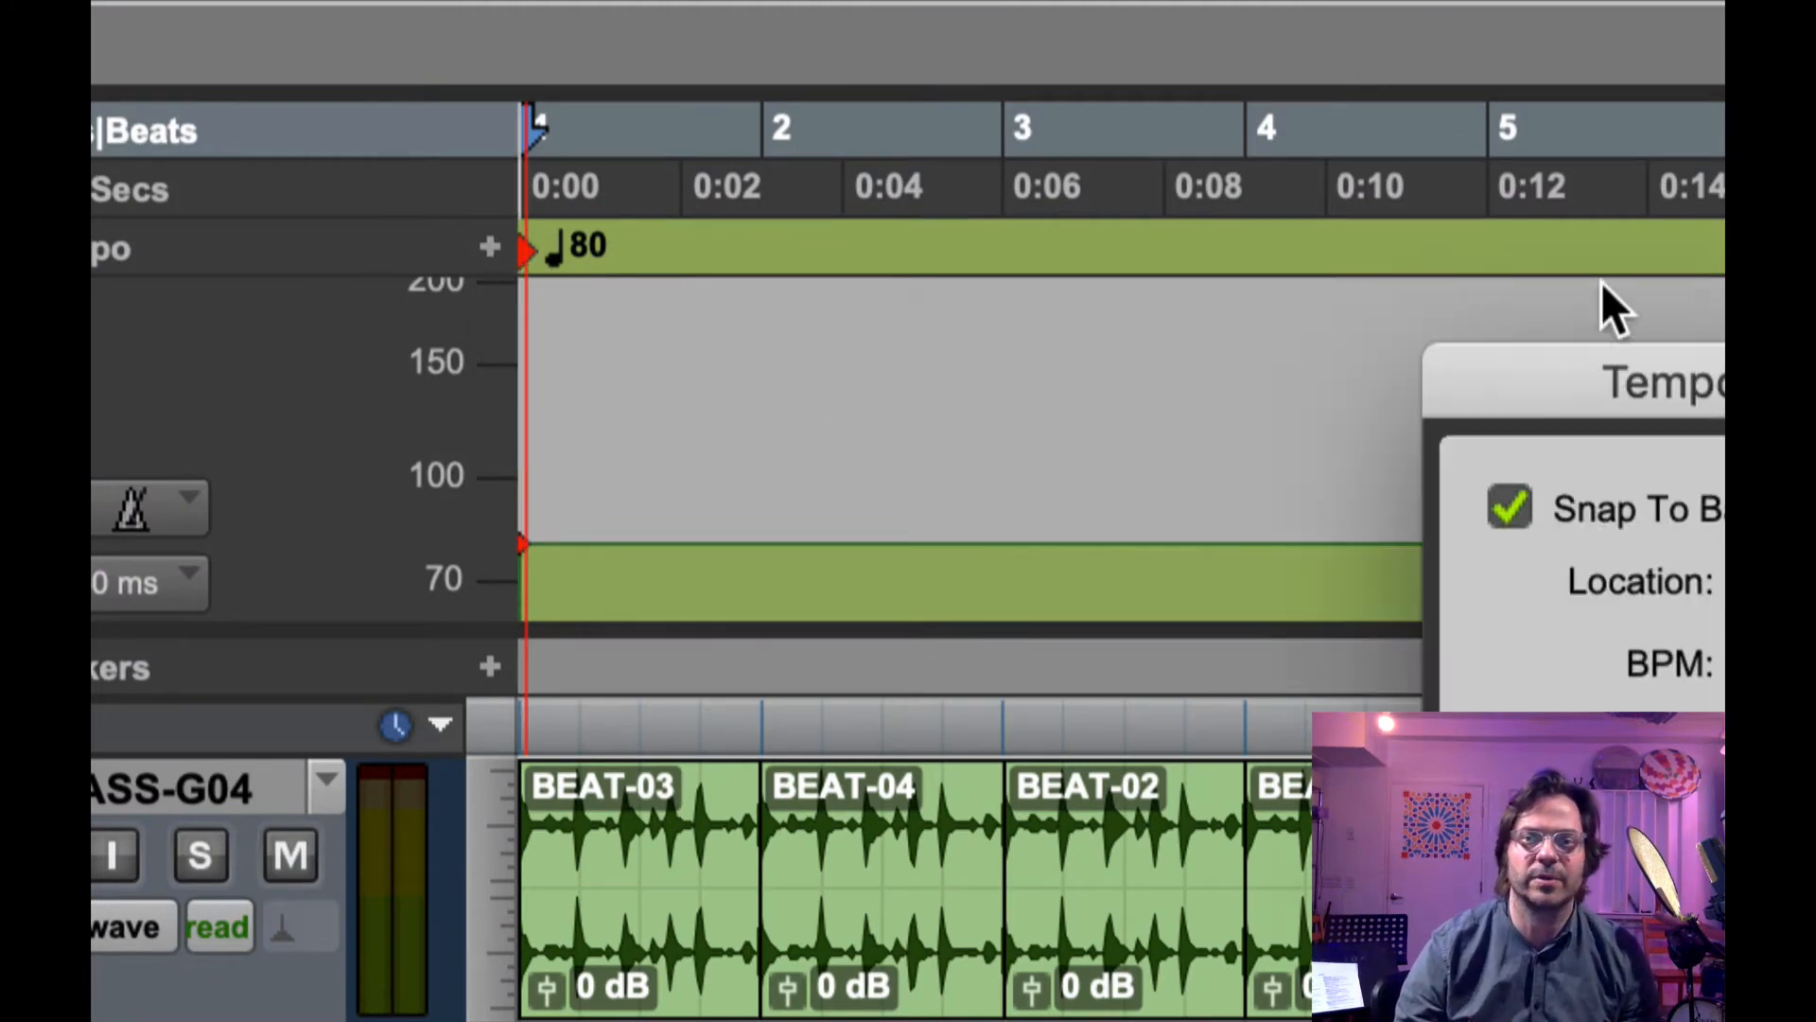
pyautogui.moveTo(1608, 374); pyautogui.dragTo(770, 225)
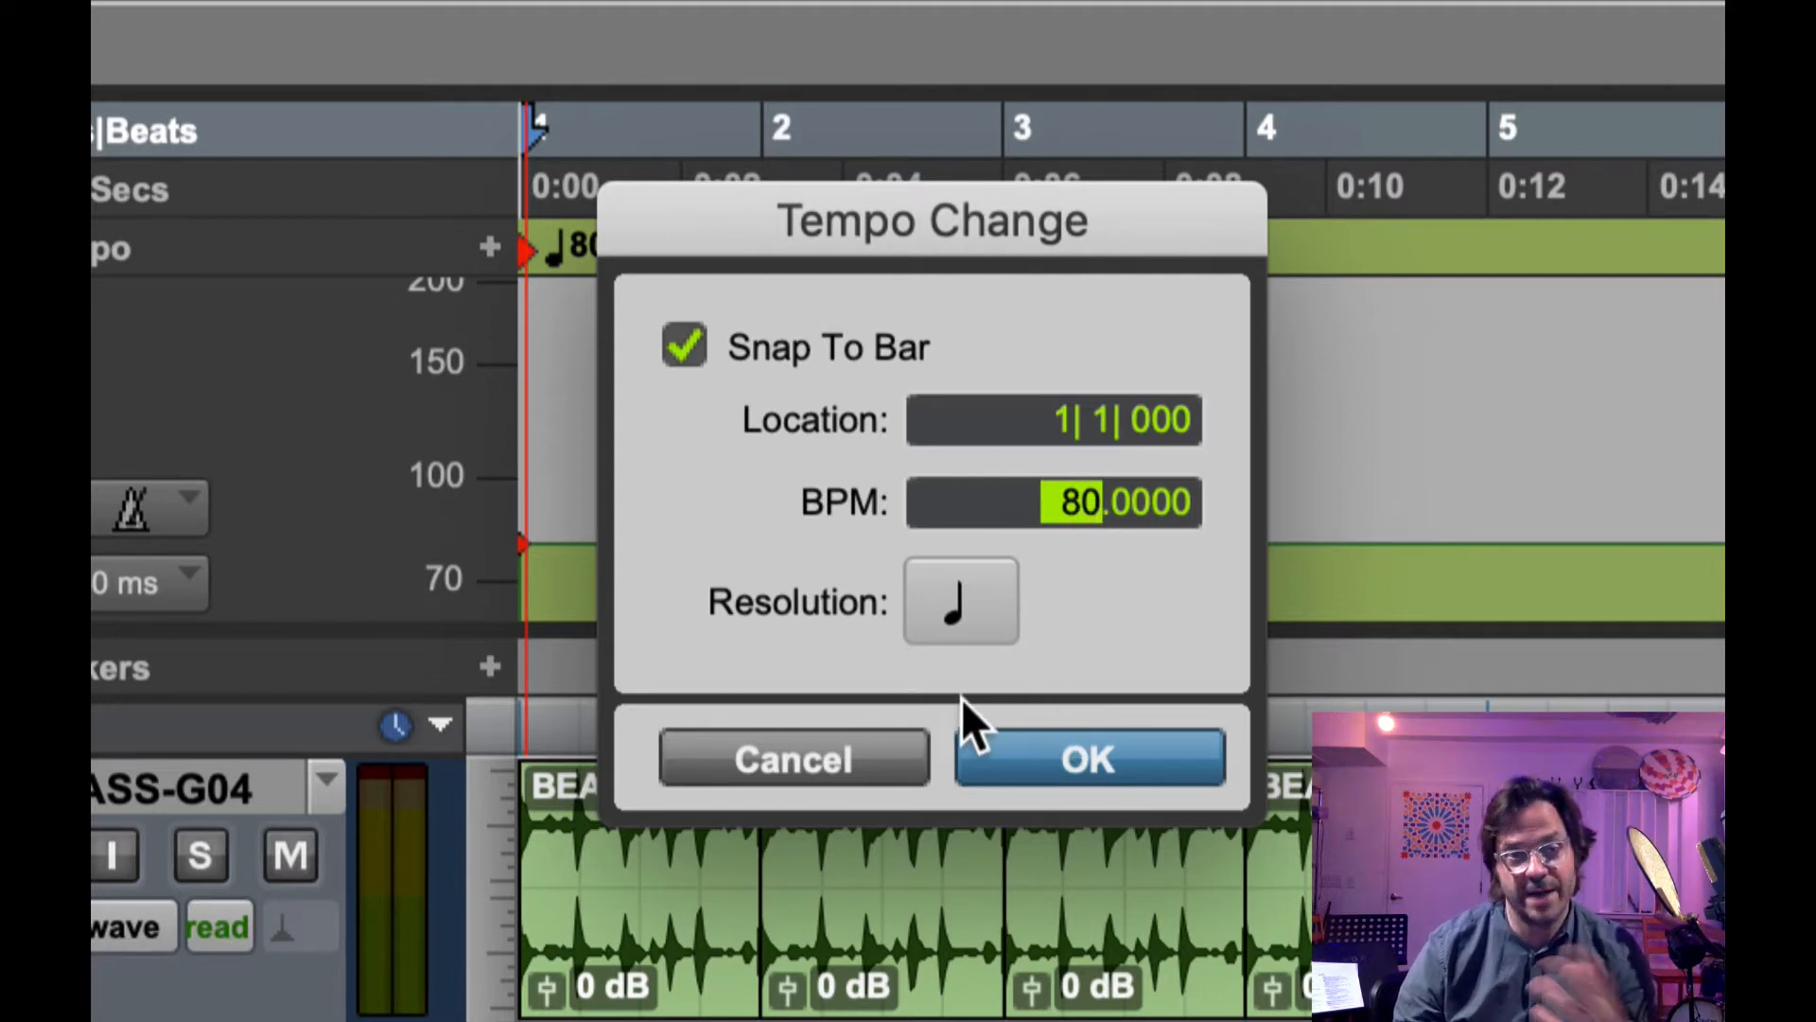
pyautogui.click(676, 571)
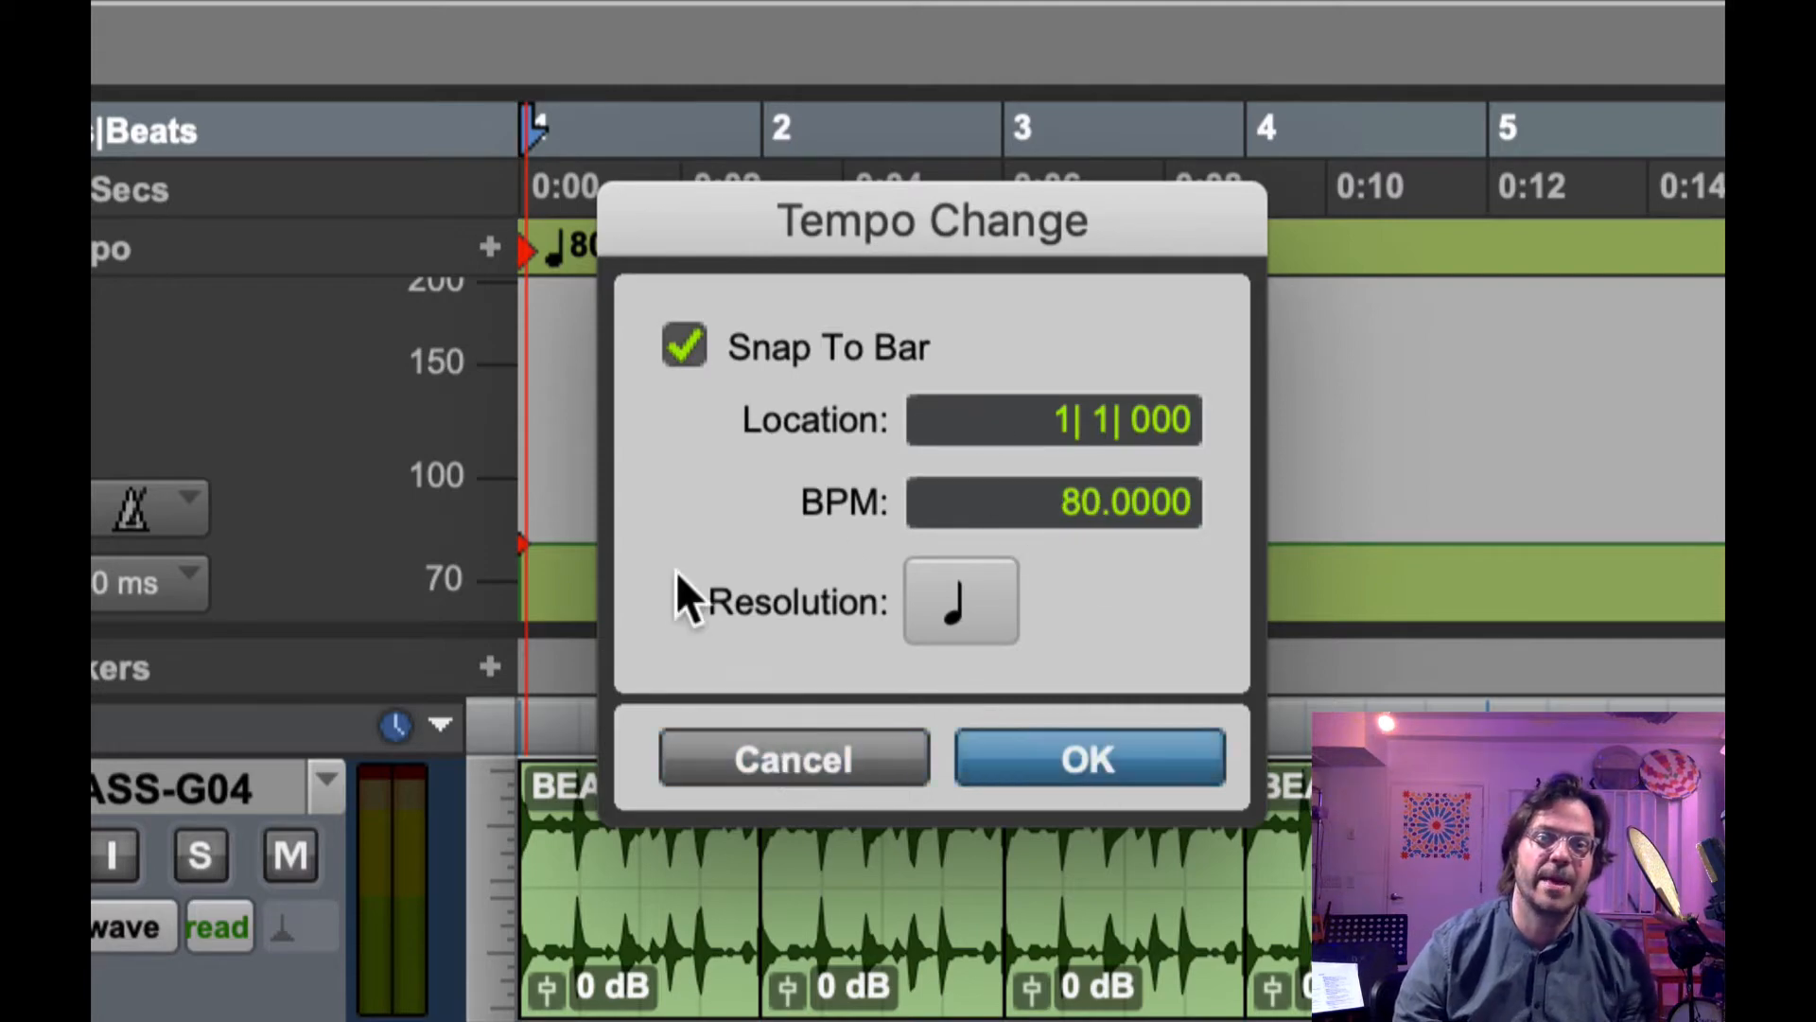
pyautogui.press('Return')
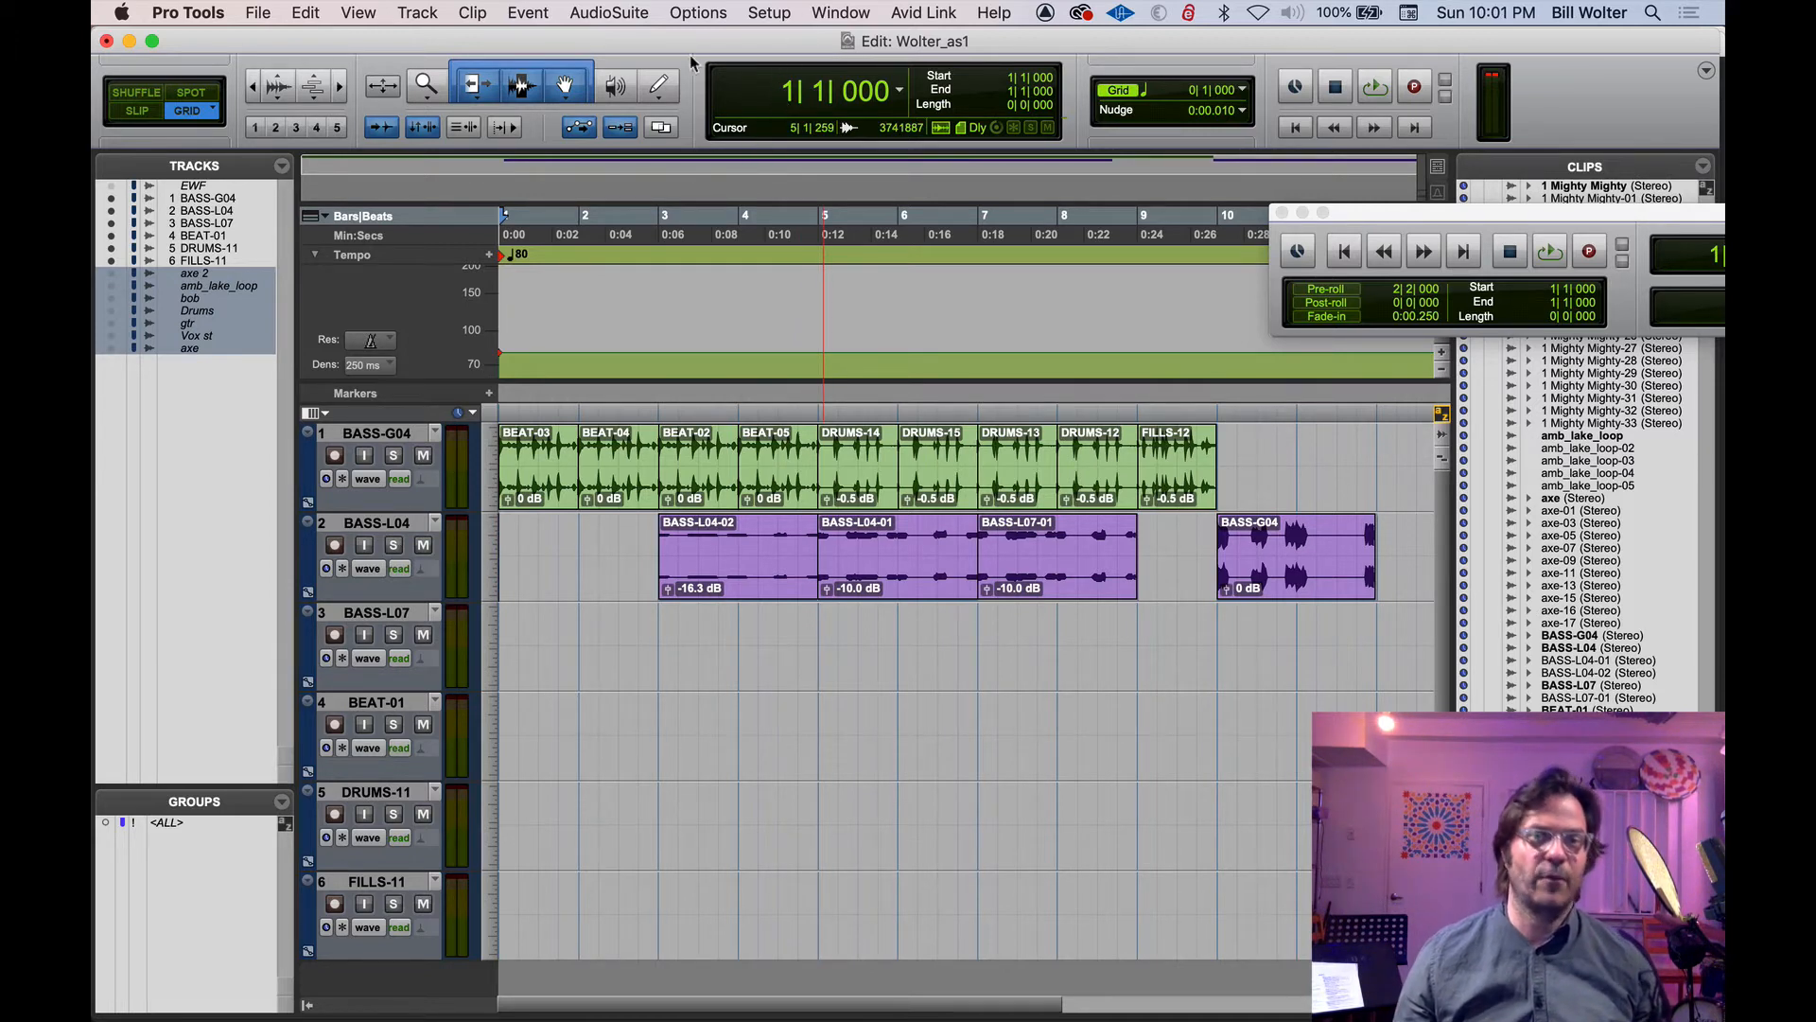
# Open a new default Workspace browser and navigate through Users into the home folder.
pyautogui.click(702, 14)
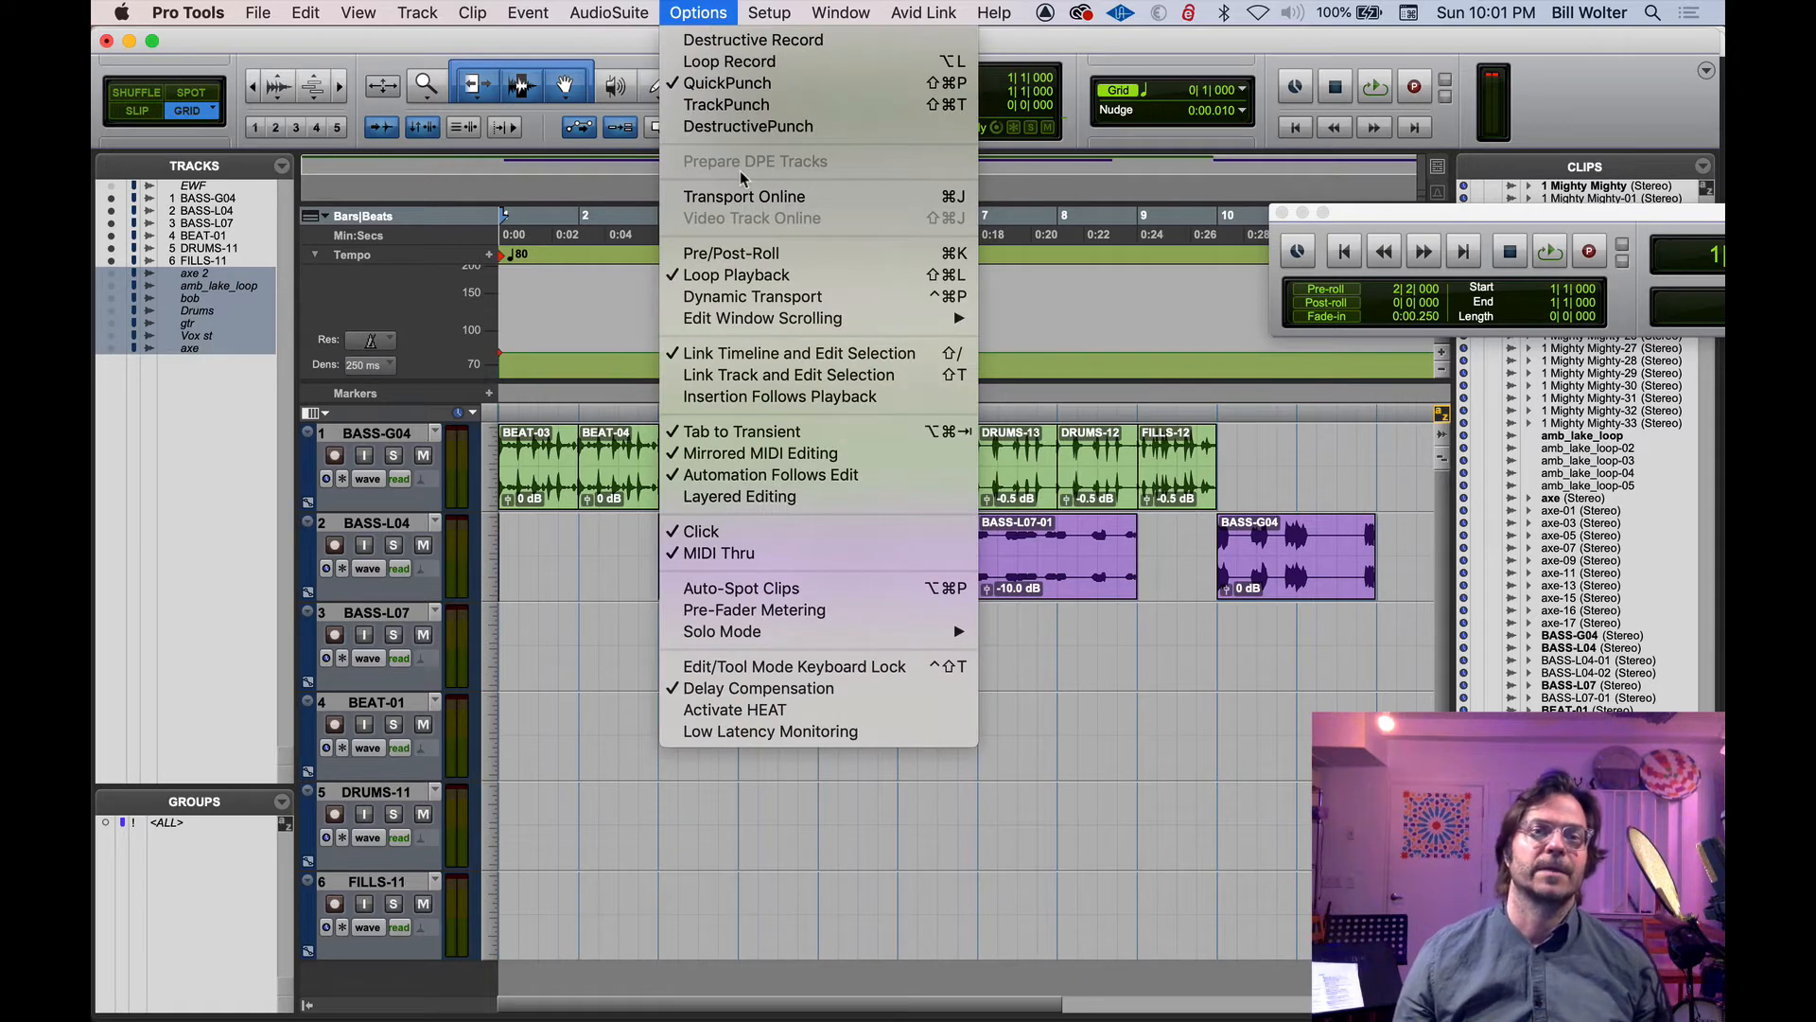
pyautogui.moveTo(795, 13)
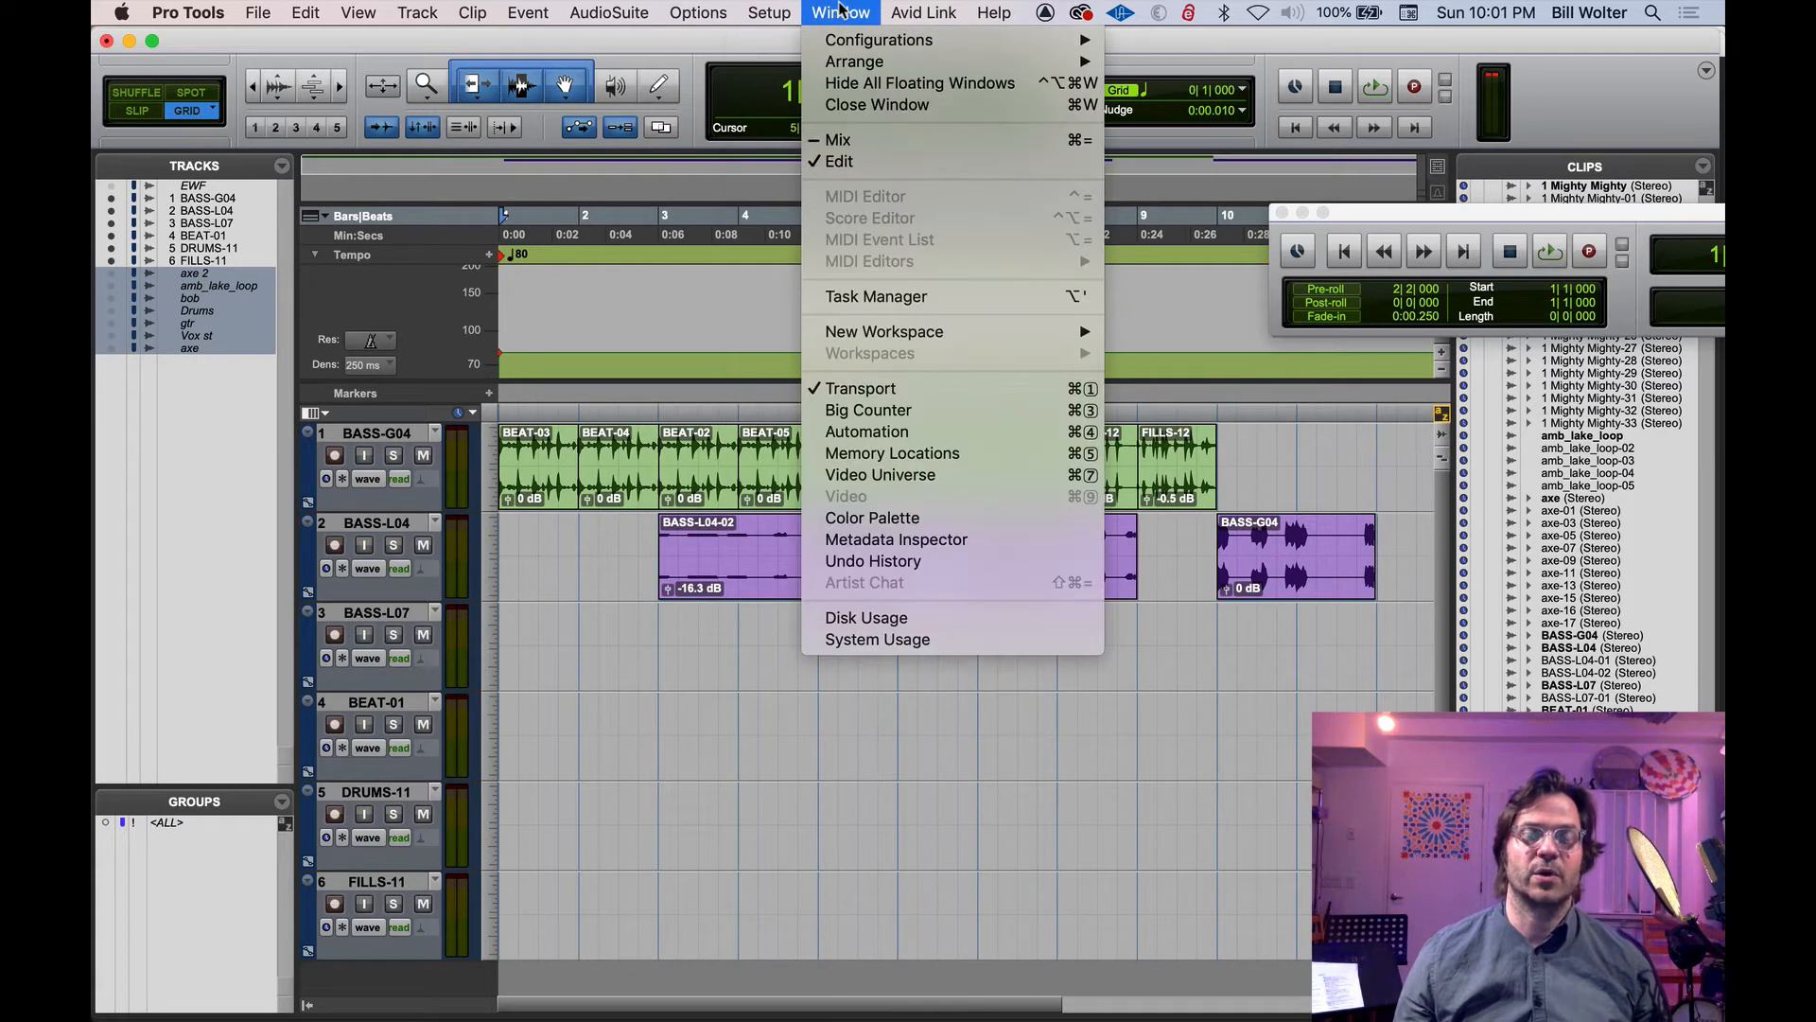
pyautogui.moveTo(1059, 331)
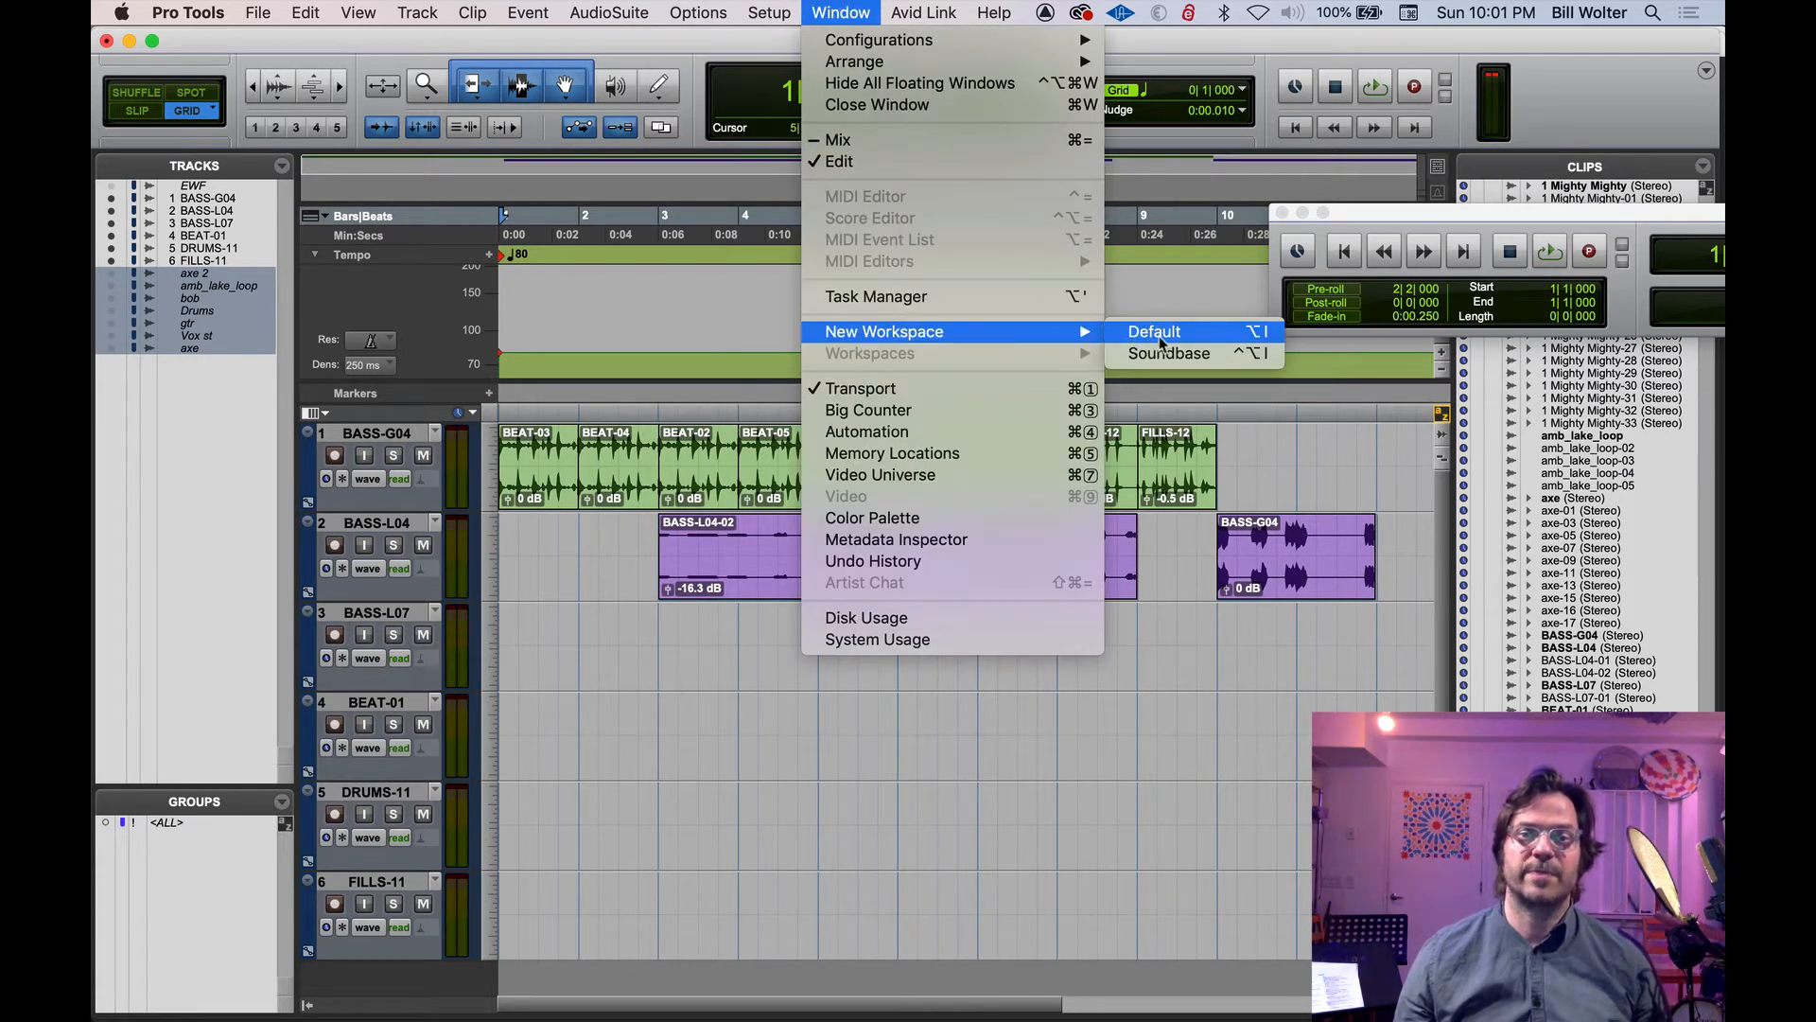
pyautogui.click(1267, 336)
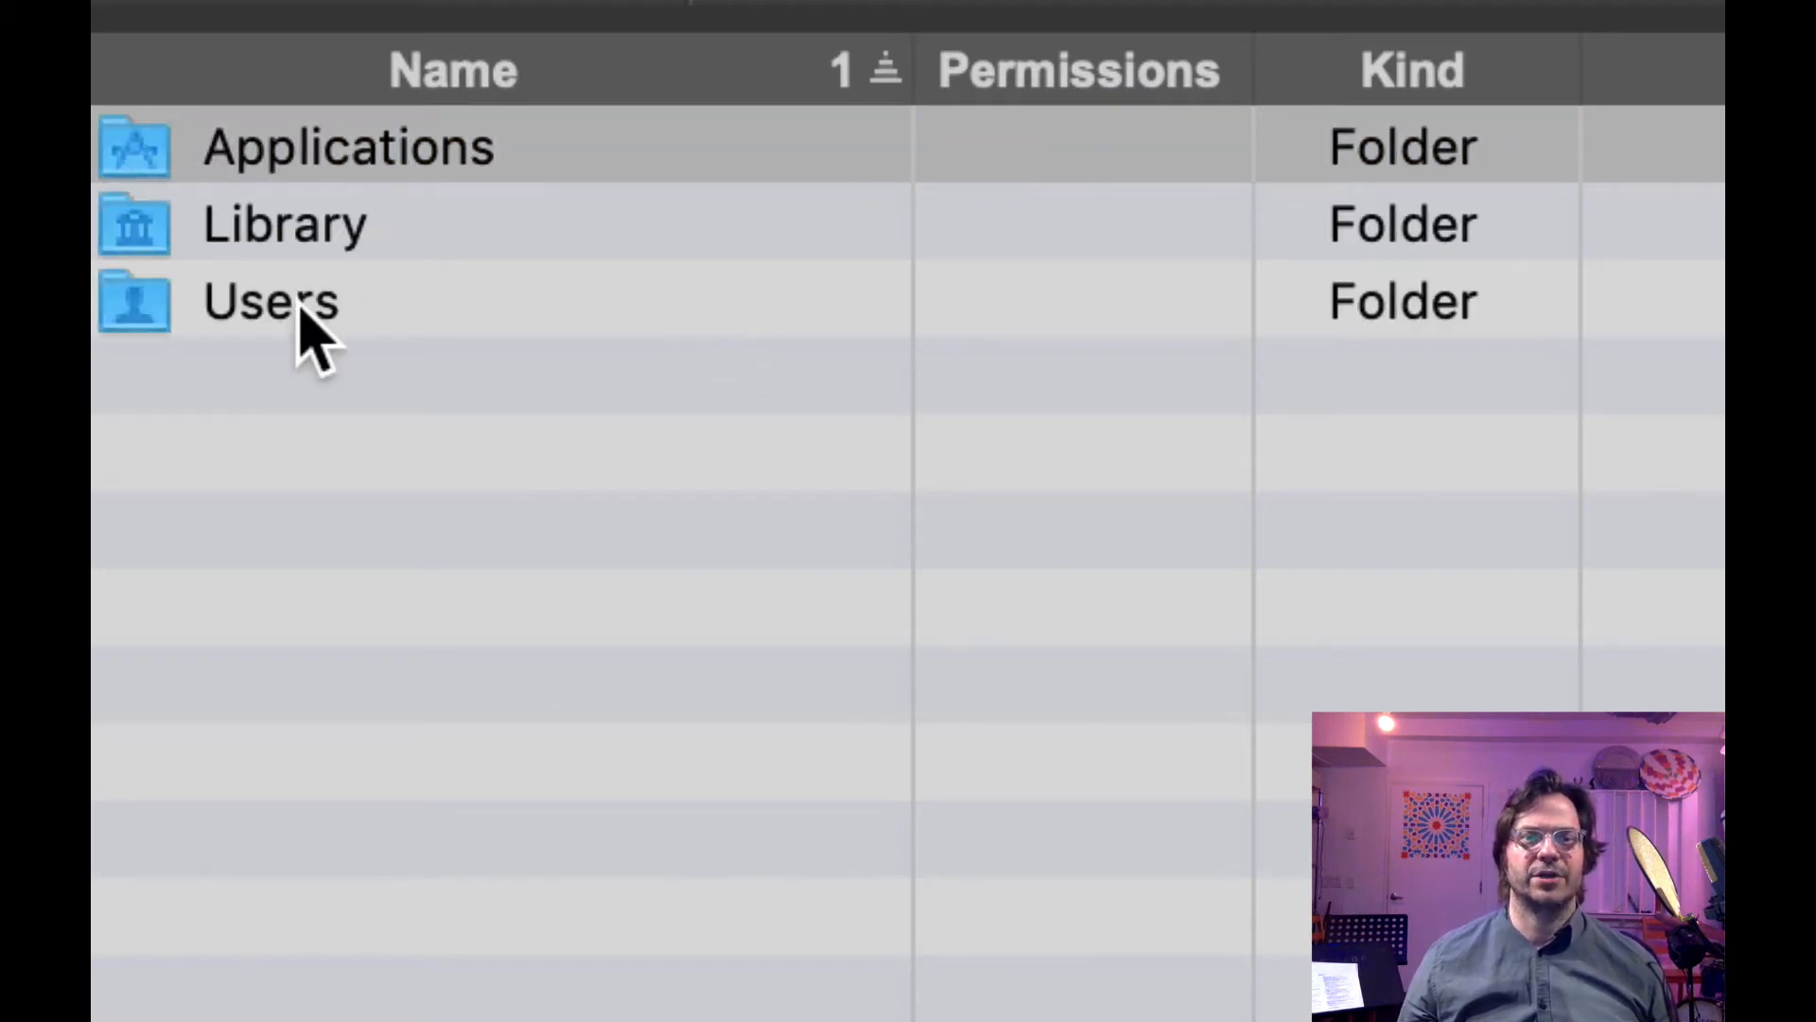
pyautogui.doubleClick(293, 299)
pyautogui.doubleClick(250, 160)
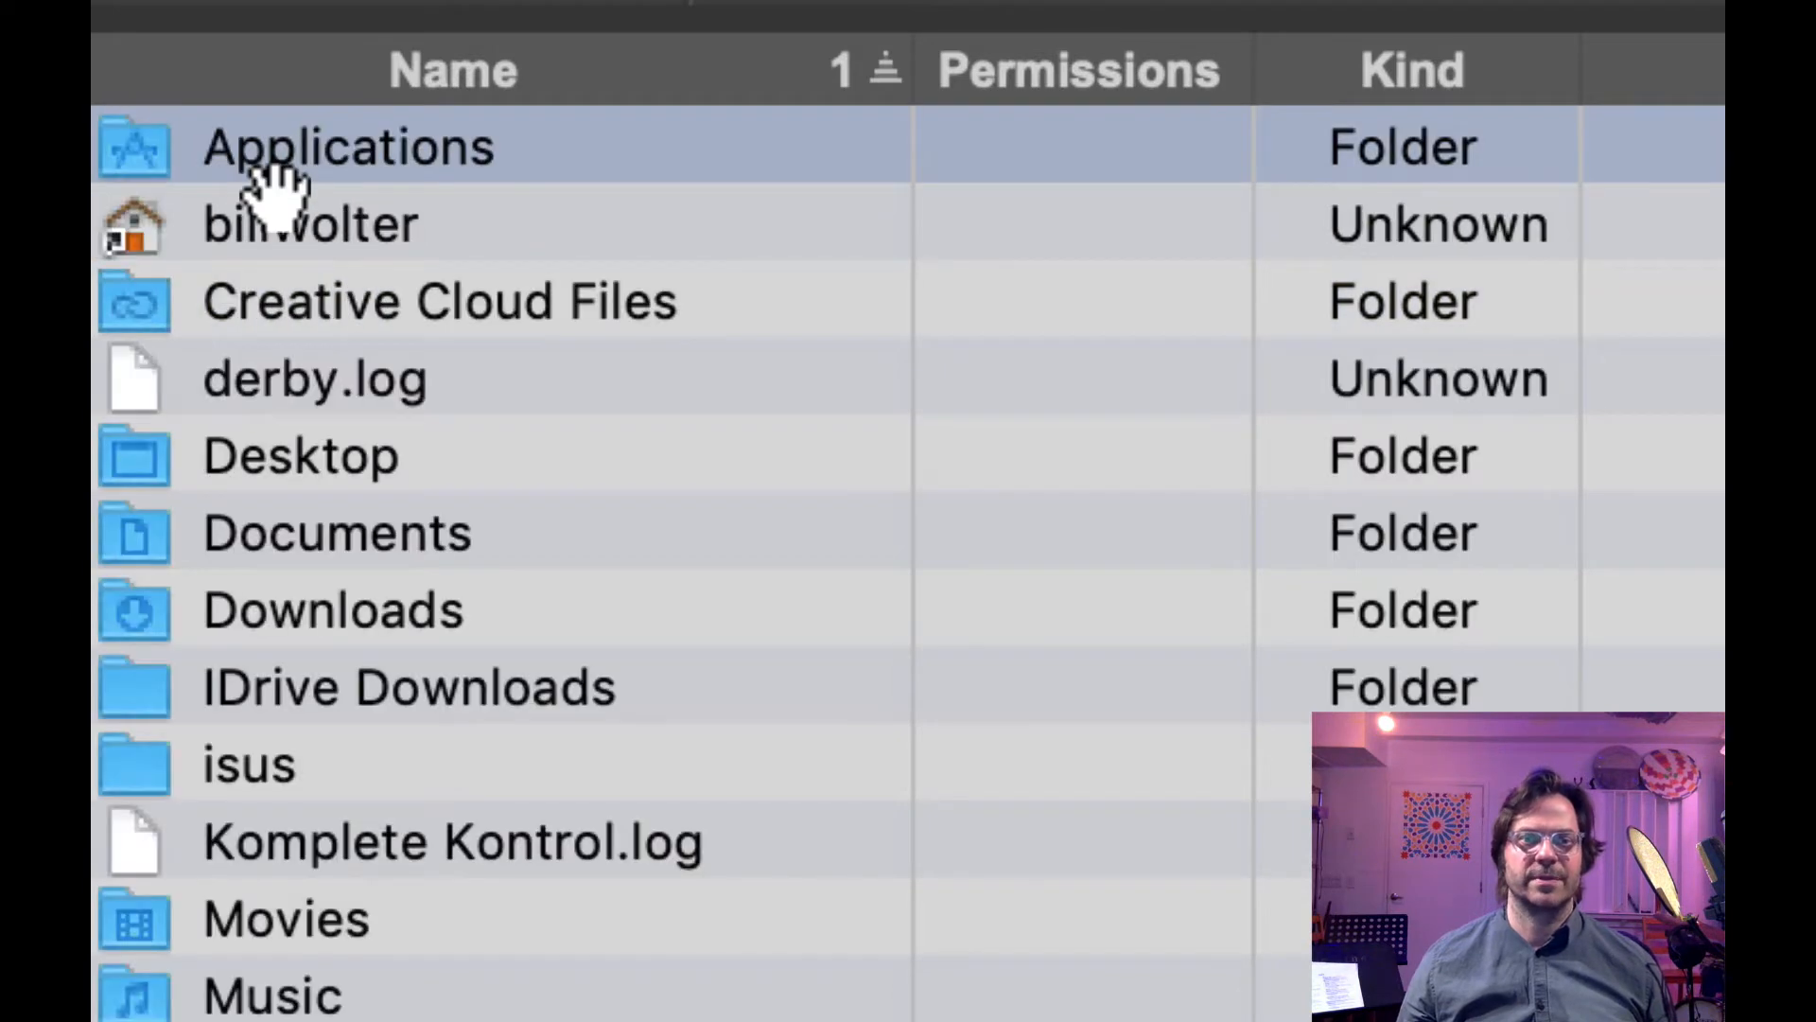
# Open the 130BPM GUITAR folder via Desktop, audio and MAGIX, and audition 12GUITDD.WAV and 12GUITFD.WAV.
pyautogui.doubleClick(303, 473)
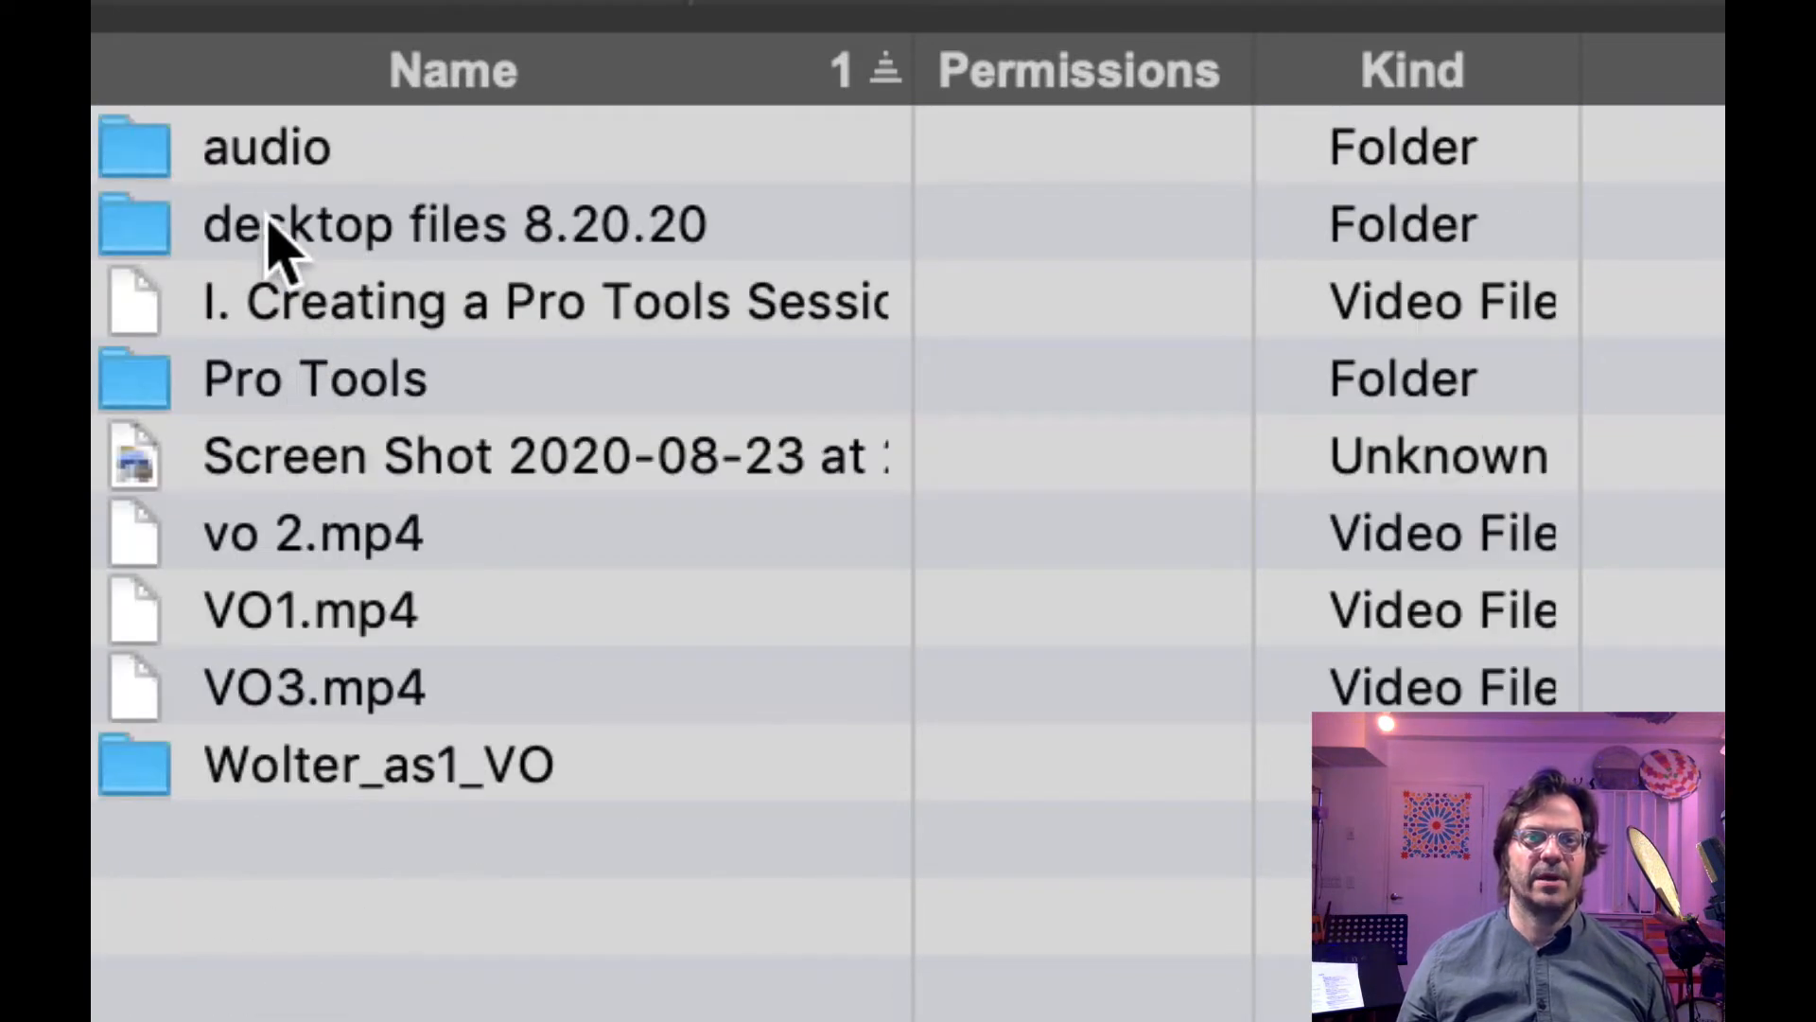
pyautogui.doubleClick(244, 156)
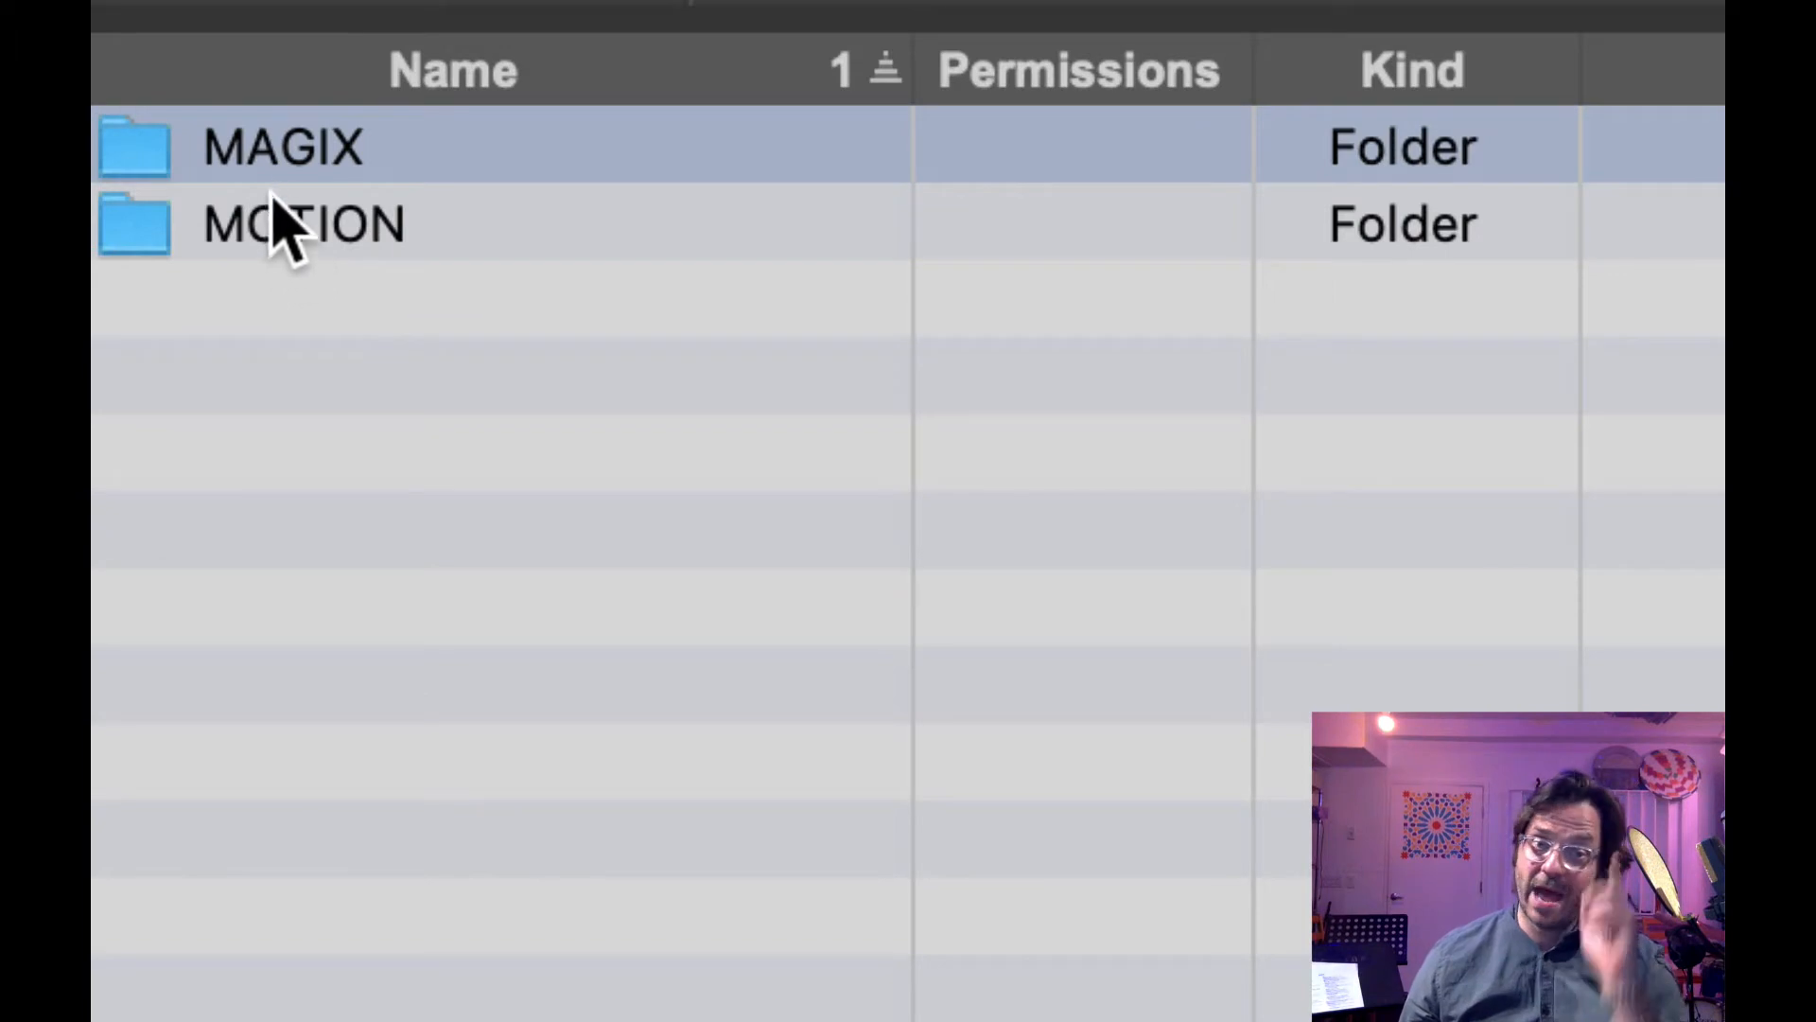
pyautogui.doubleClick(248, 159)
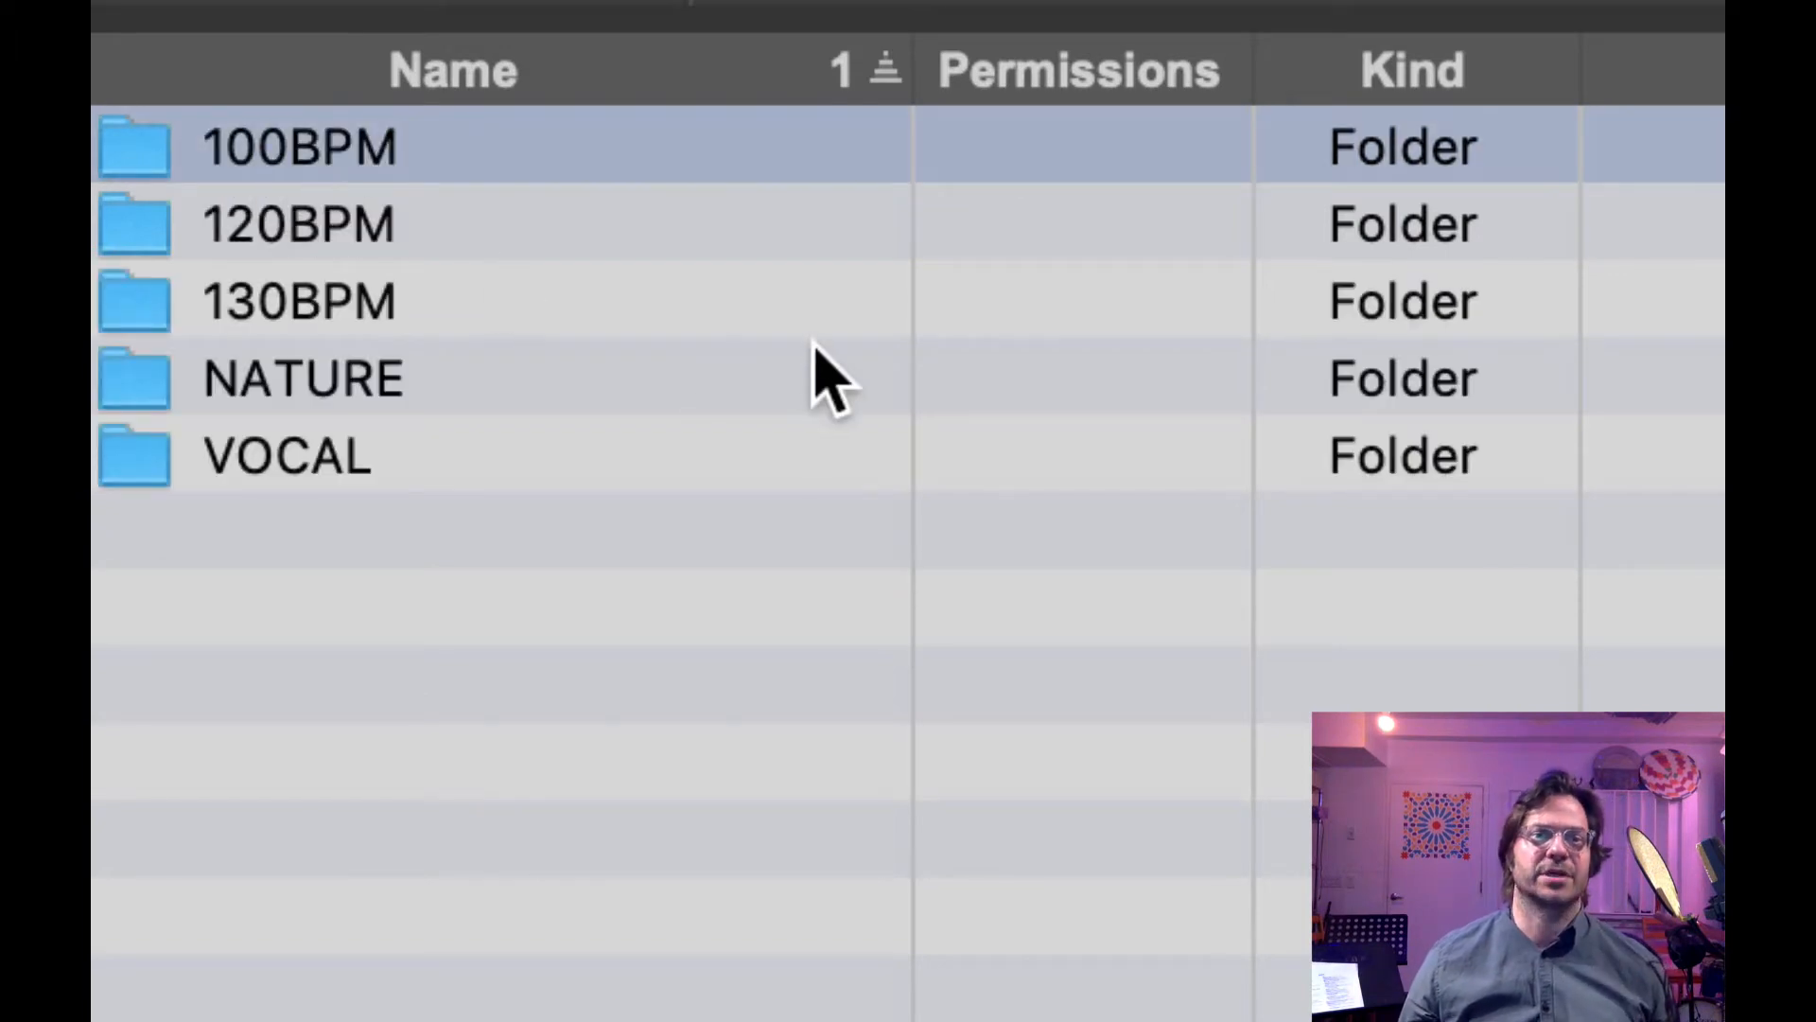
pyautogui.doubleClick(287, 321)
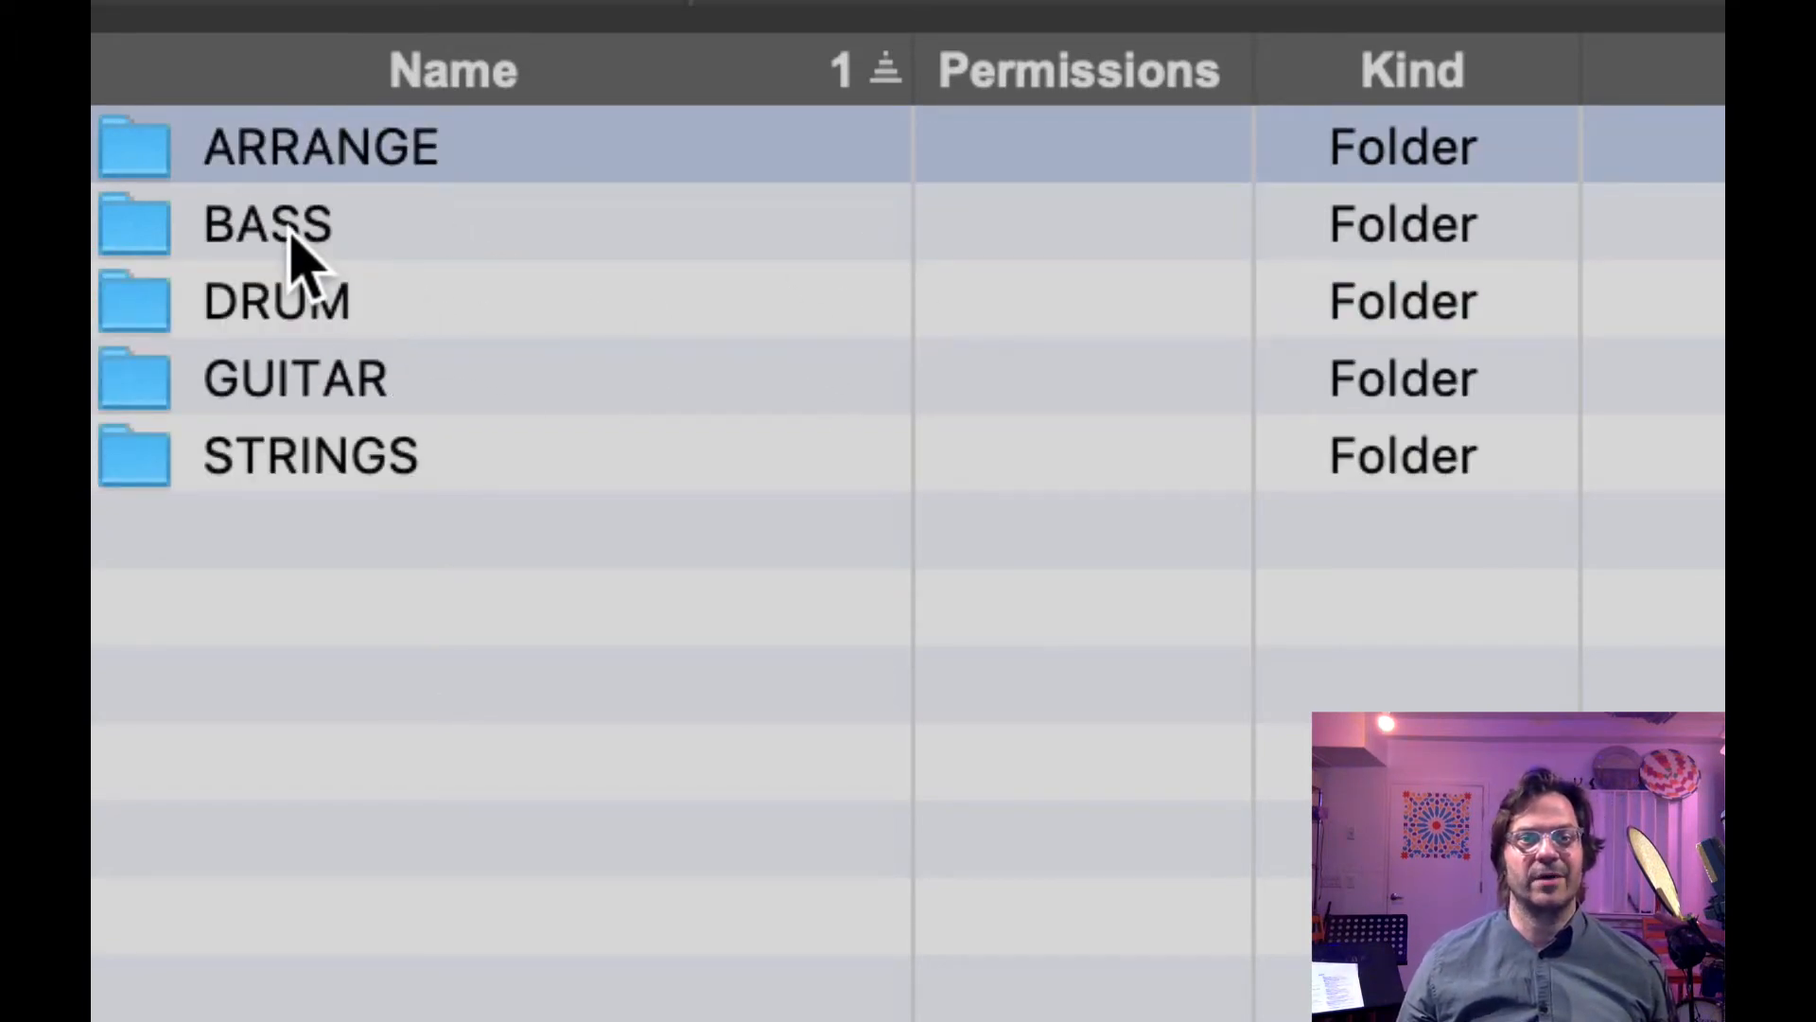
pyautogui.doubleClick(332, 397)
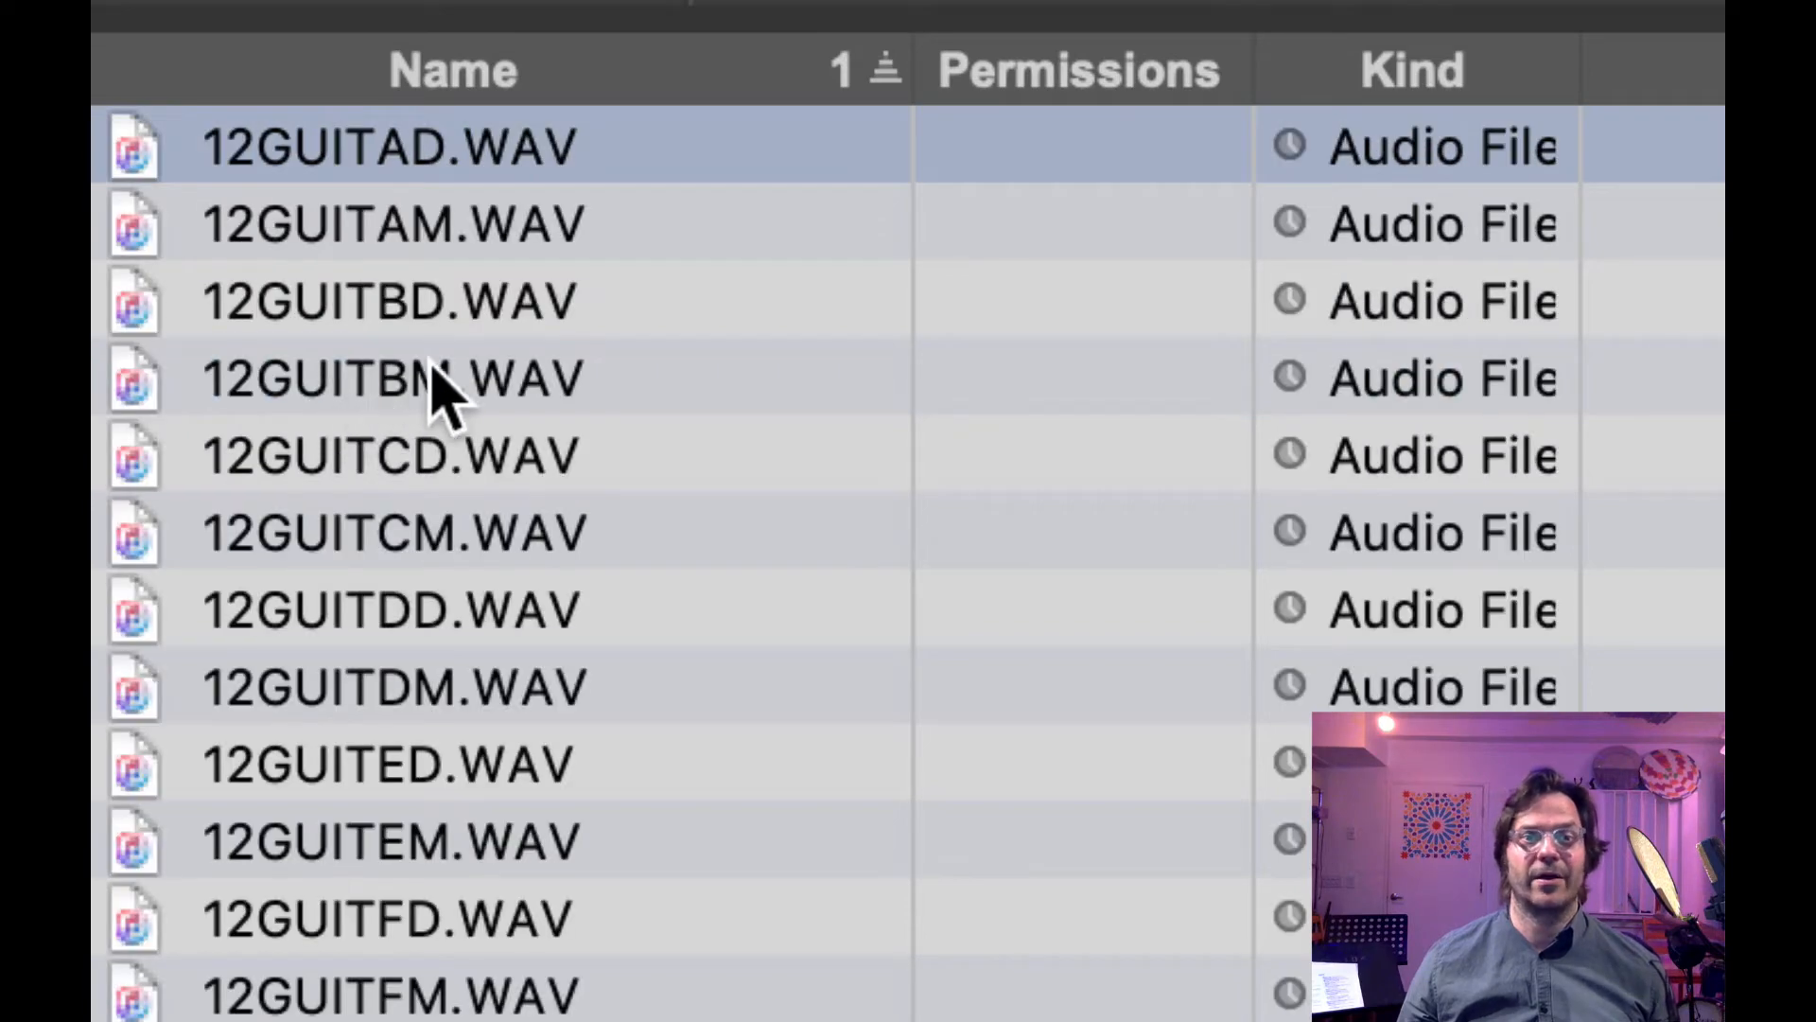
pyautogui.click(454, 613)
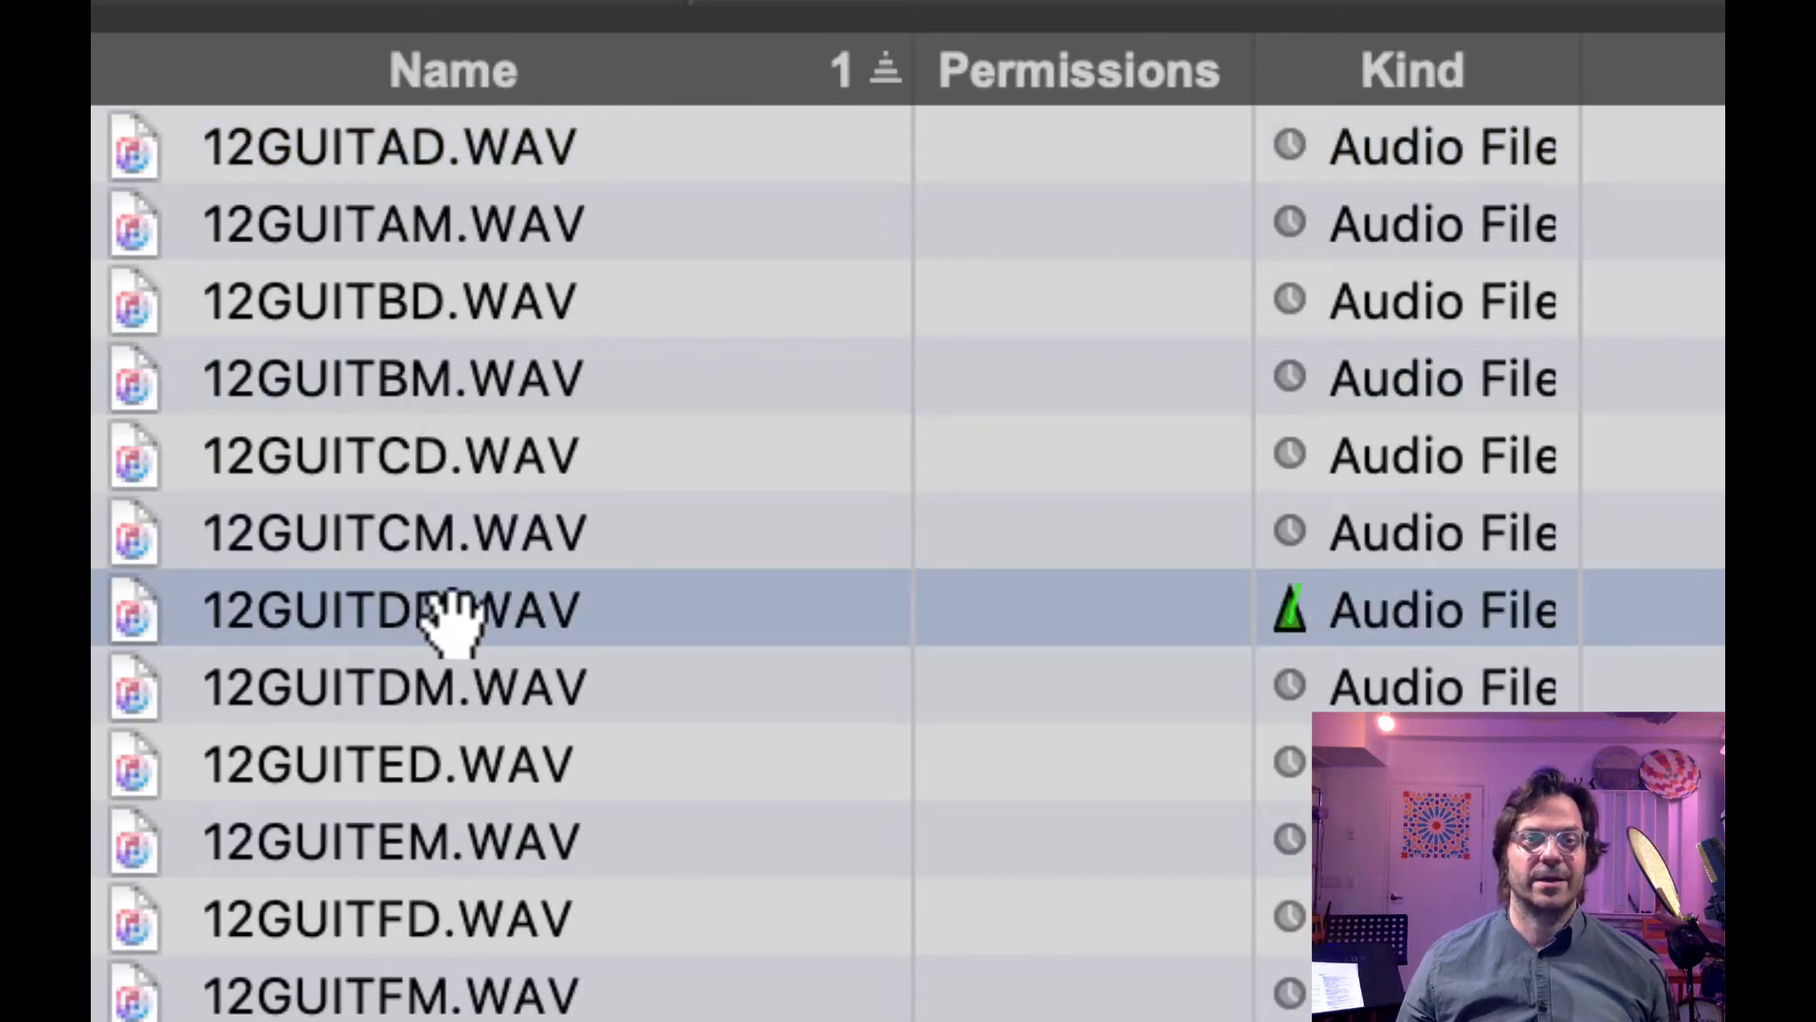
pyautogui.click(388, 917)
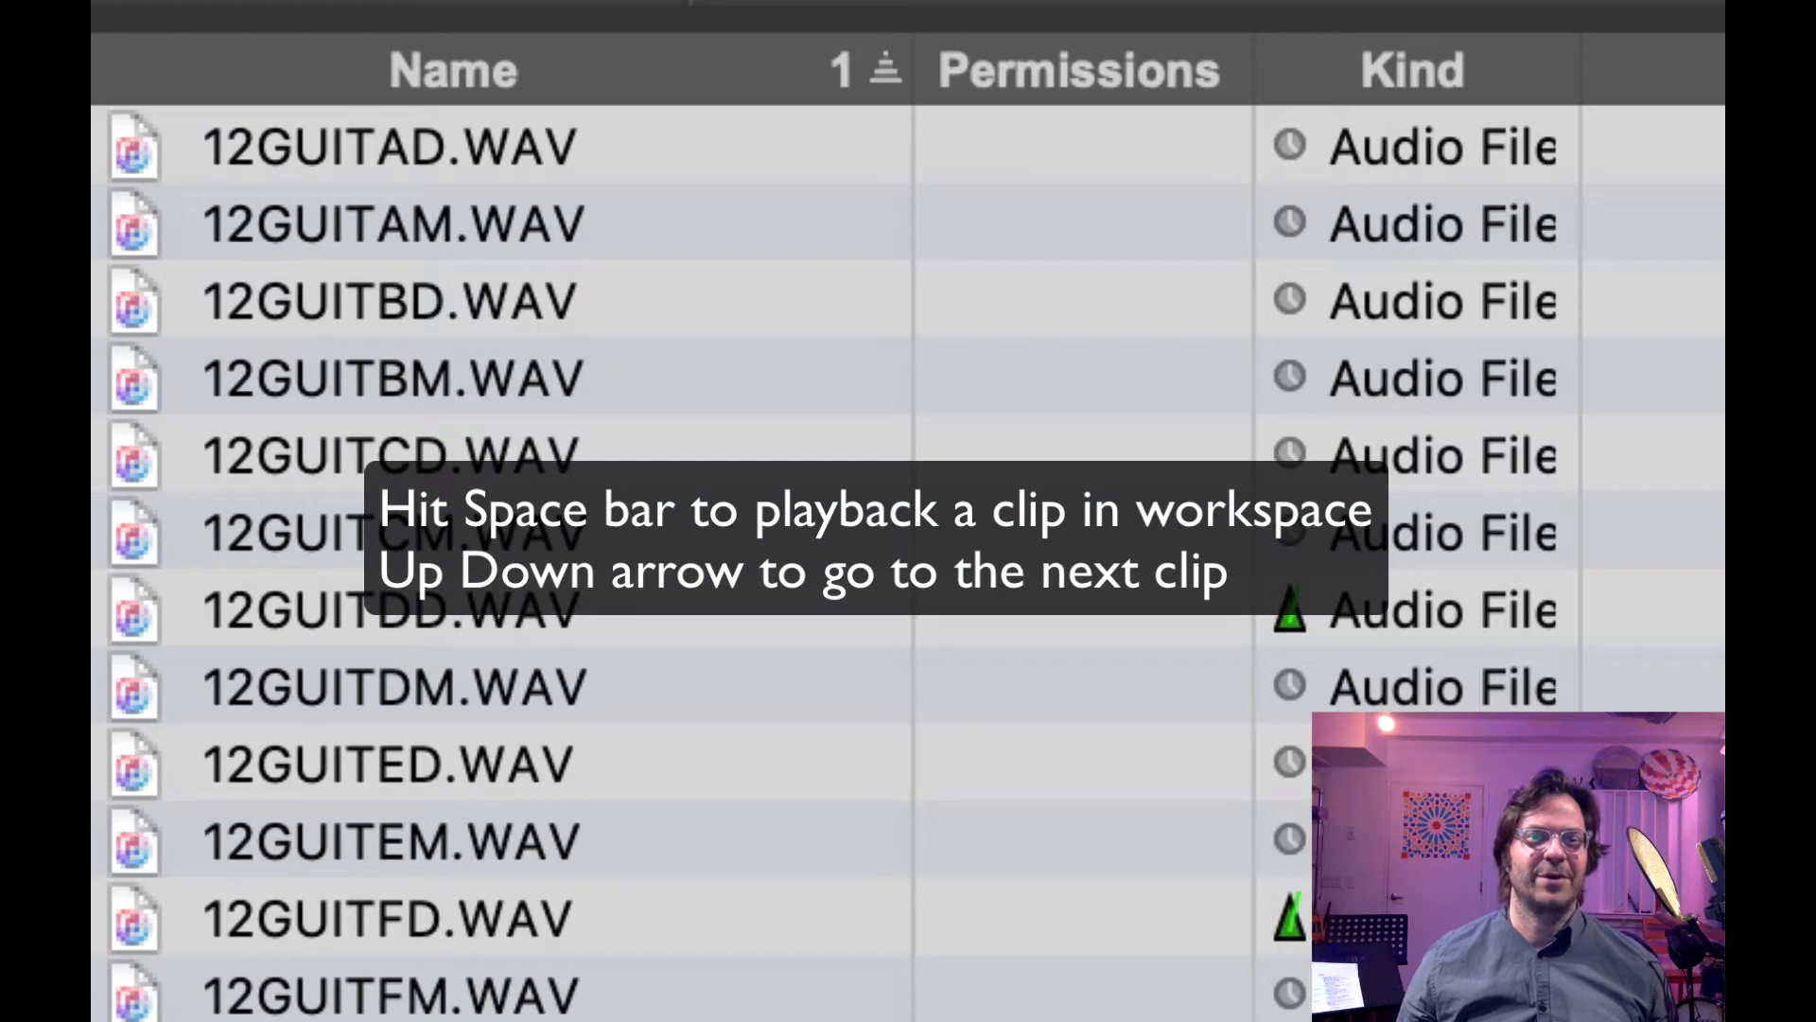
# Switch to the CLASSIC folder in 100BPM and audition 16GFSOLO.WAV and 16FFSOLO.WAV.
pyautogui.press('Up')
pyautogui.press('Up')
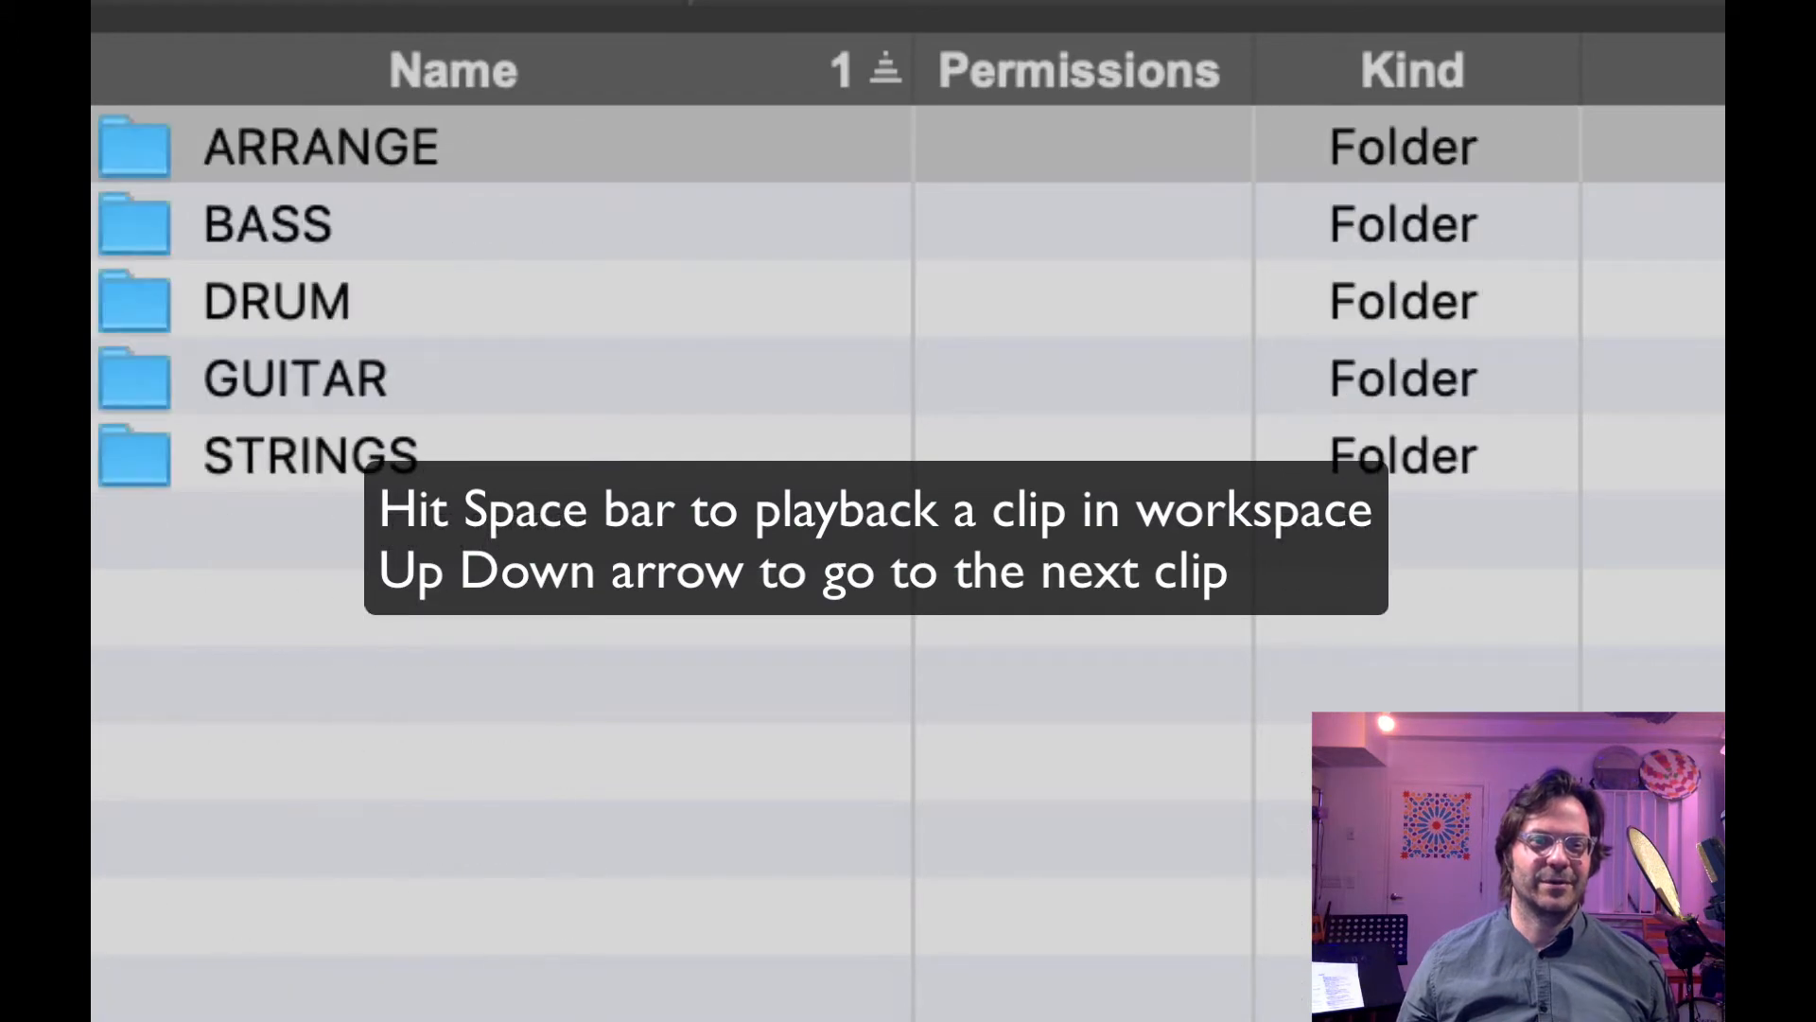
pyautogui.press('Up')
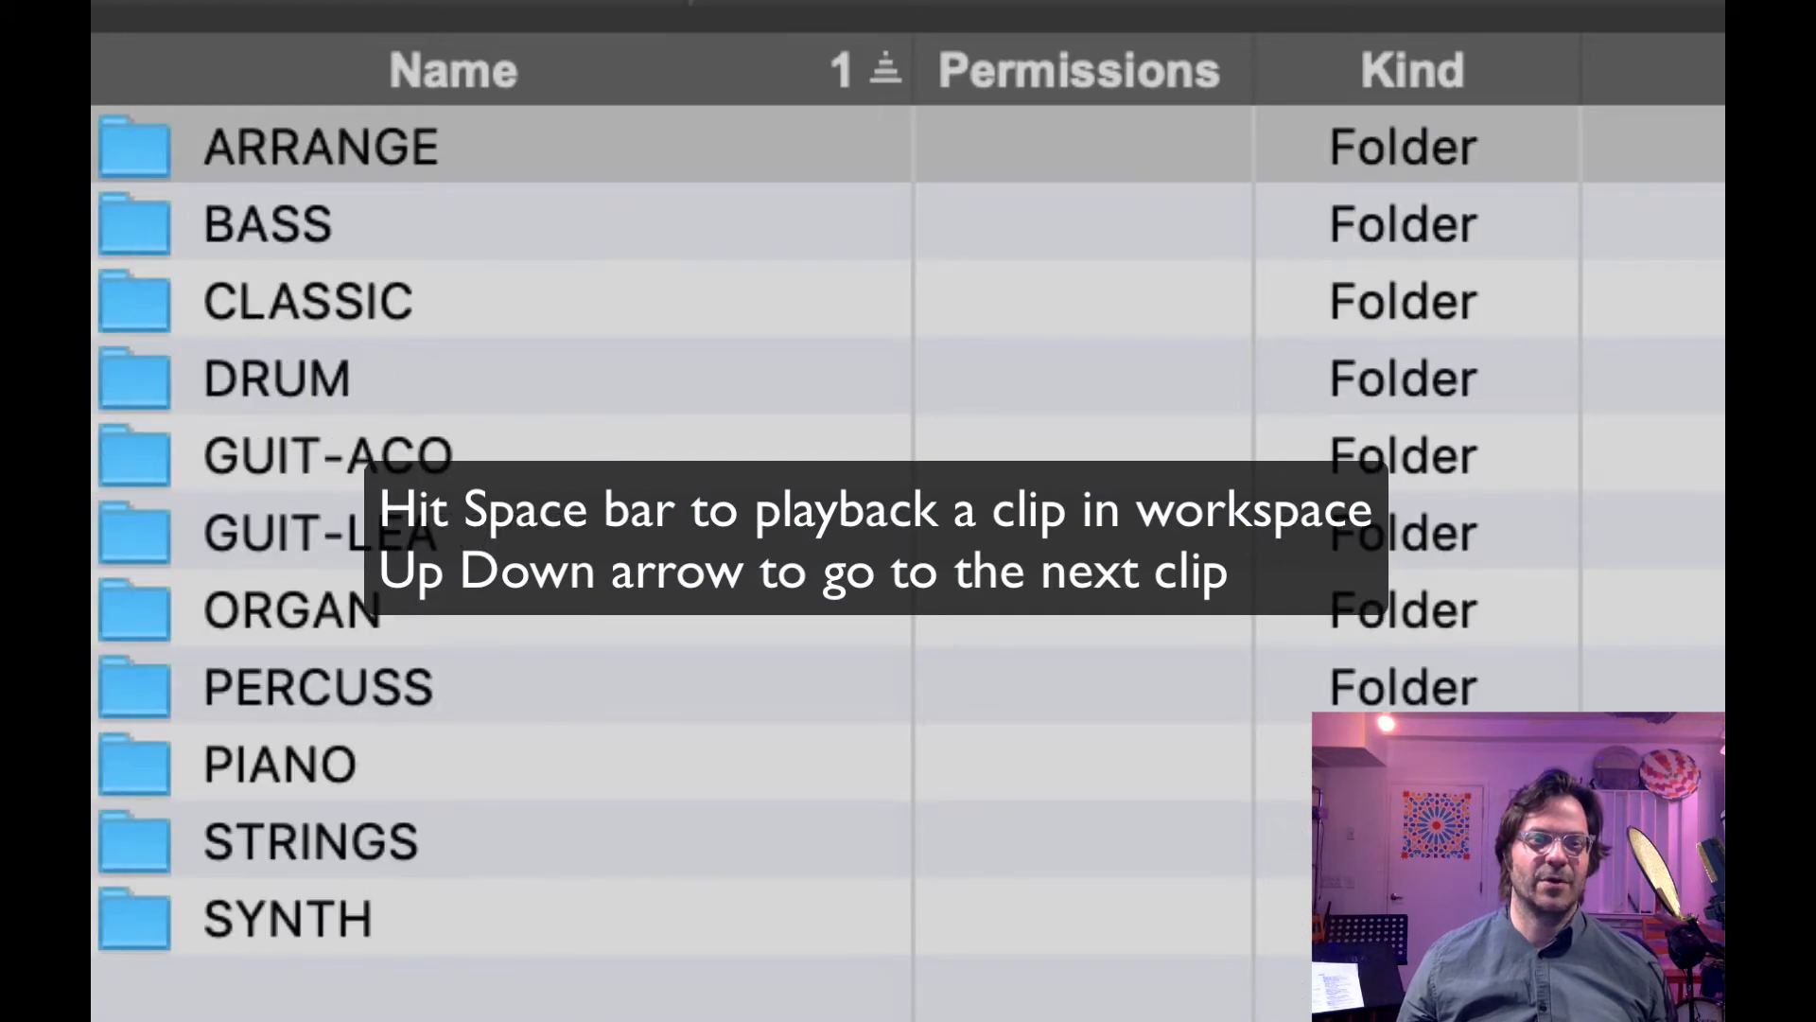
pyautogui.doubleClick(295, 300)
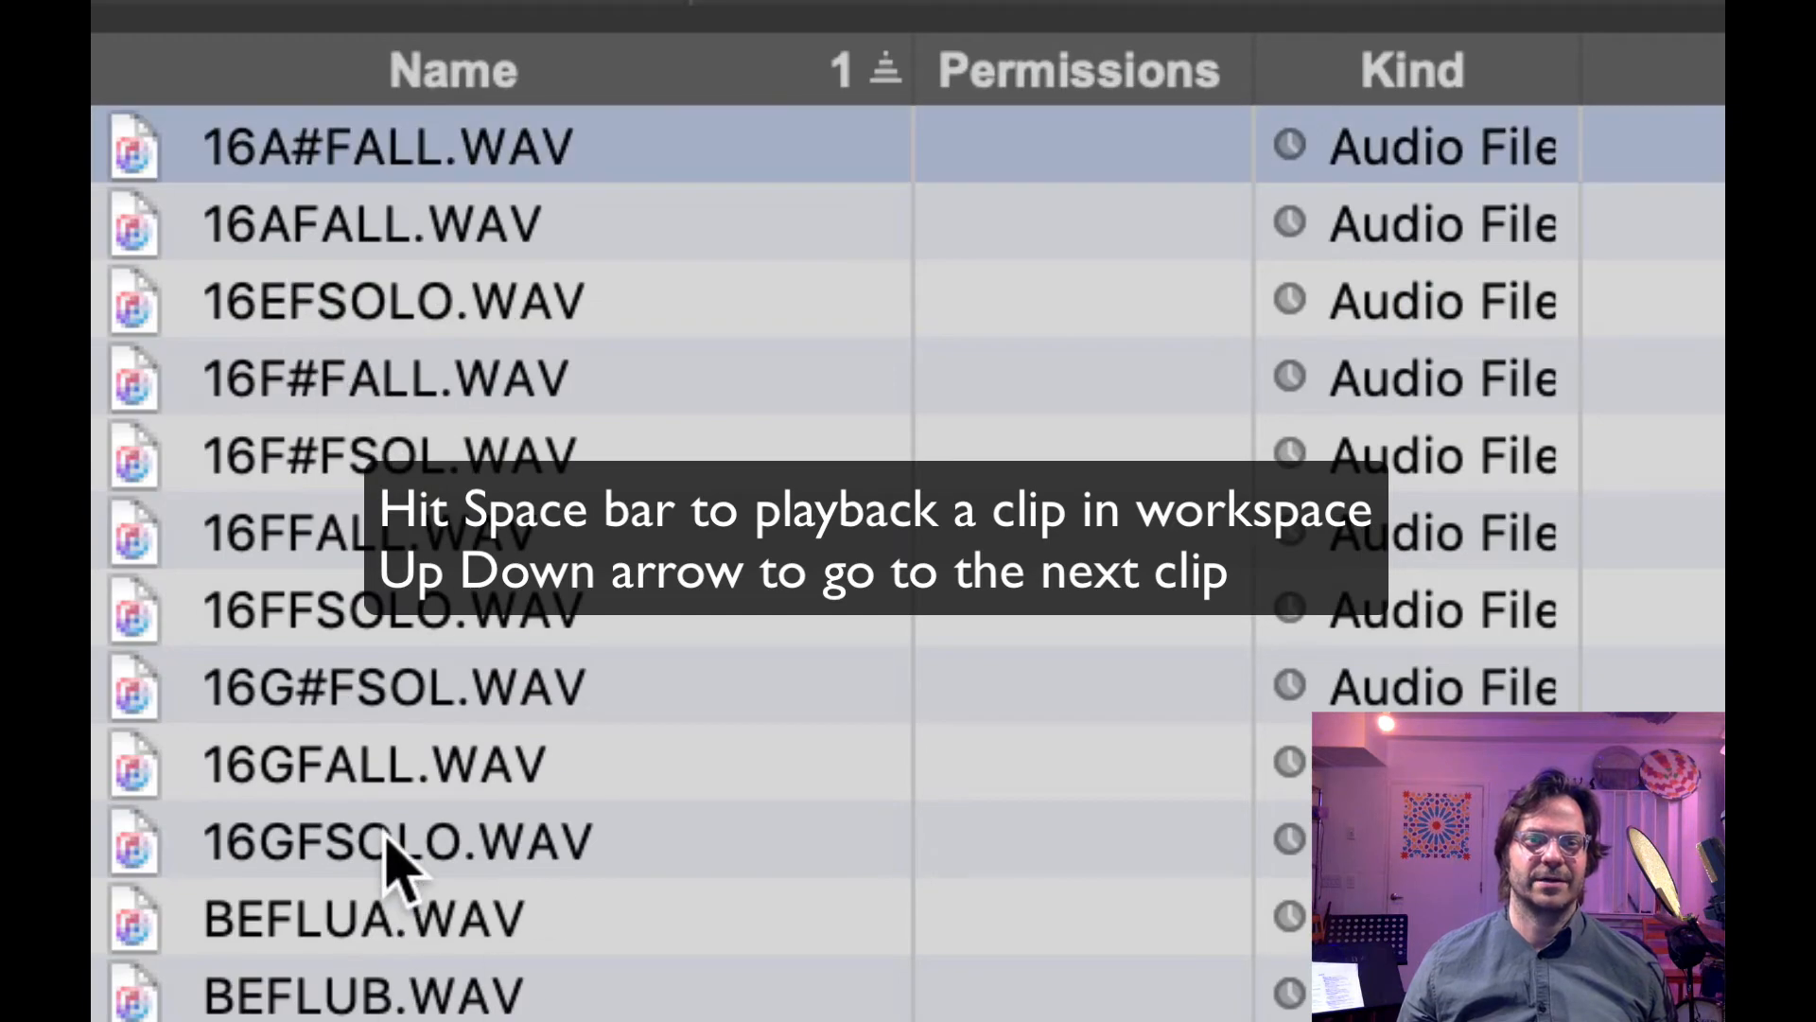
pyautogui.click(385, 842)
pyautogui.press('space')
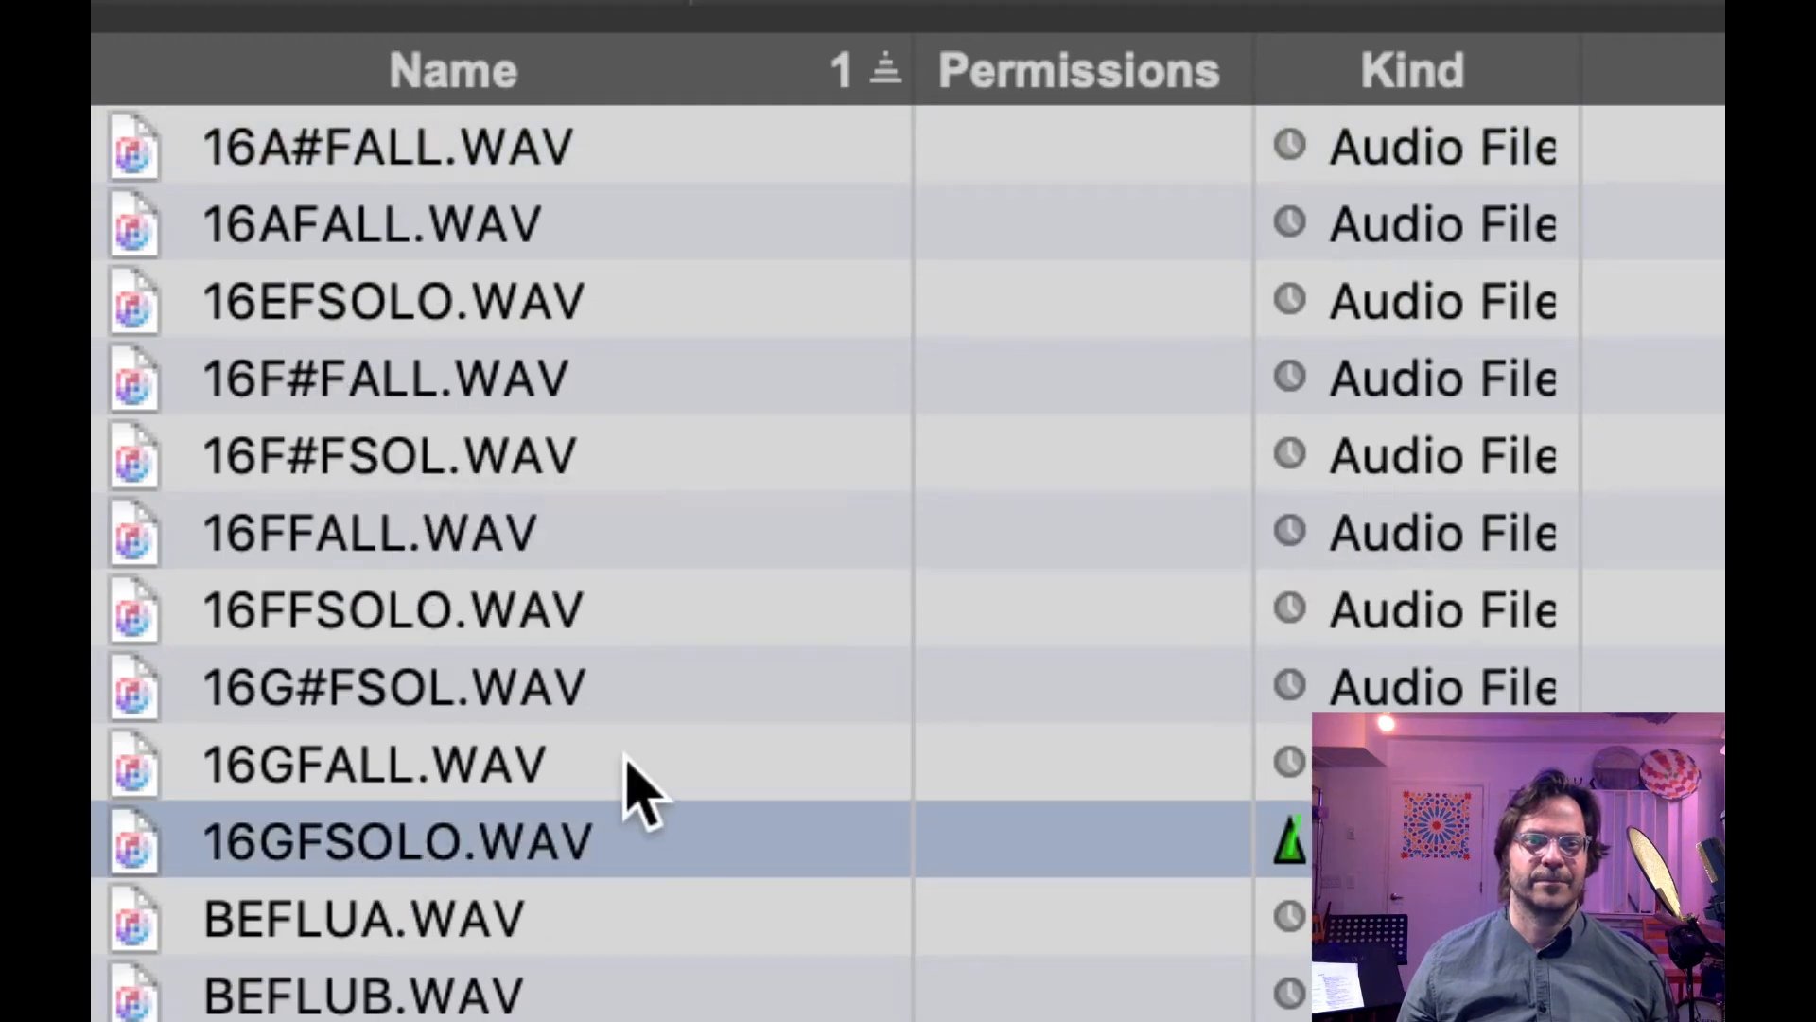
pyautogui.click(398, 608)
pyautogui.press('space')
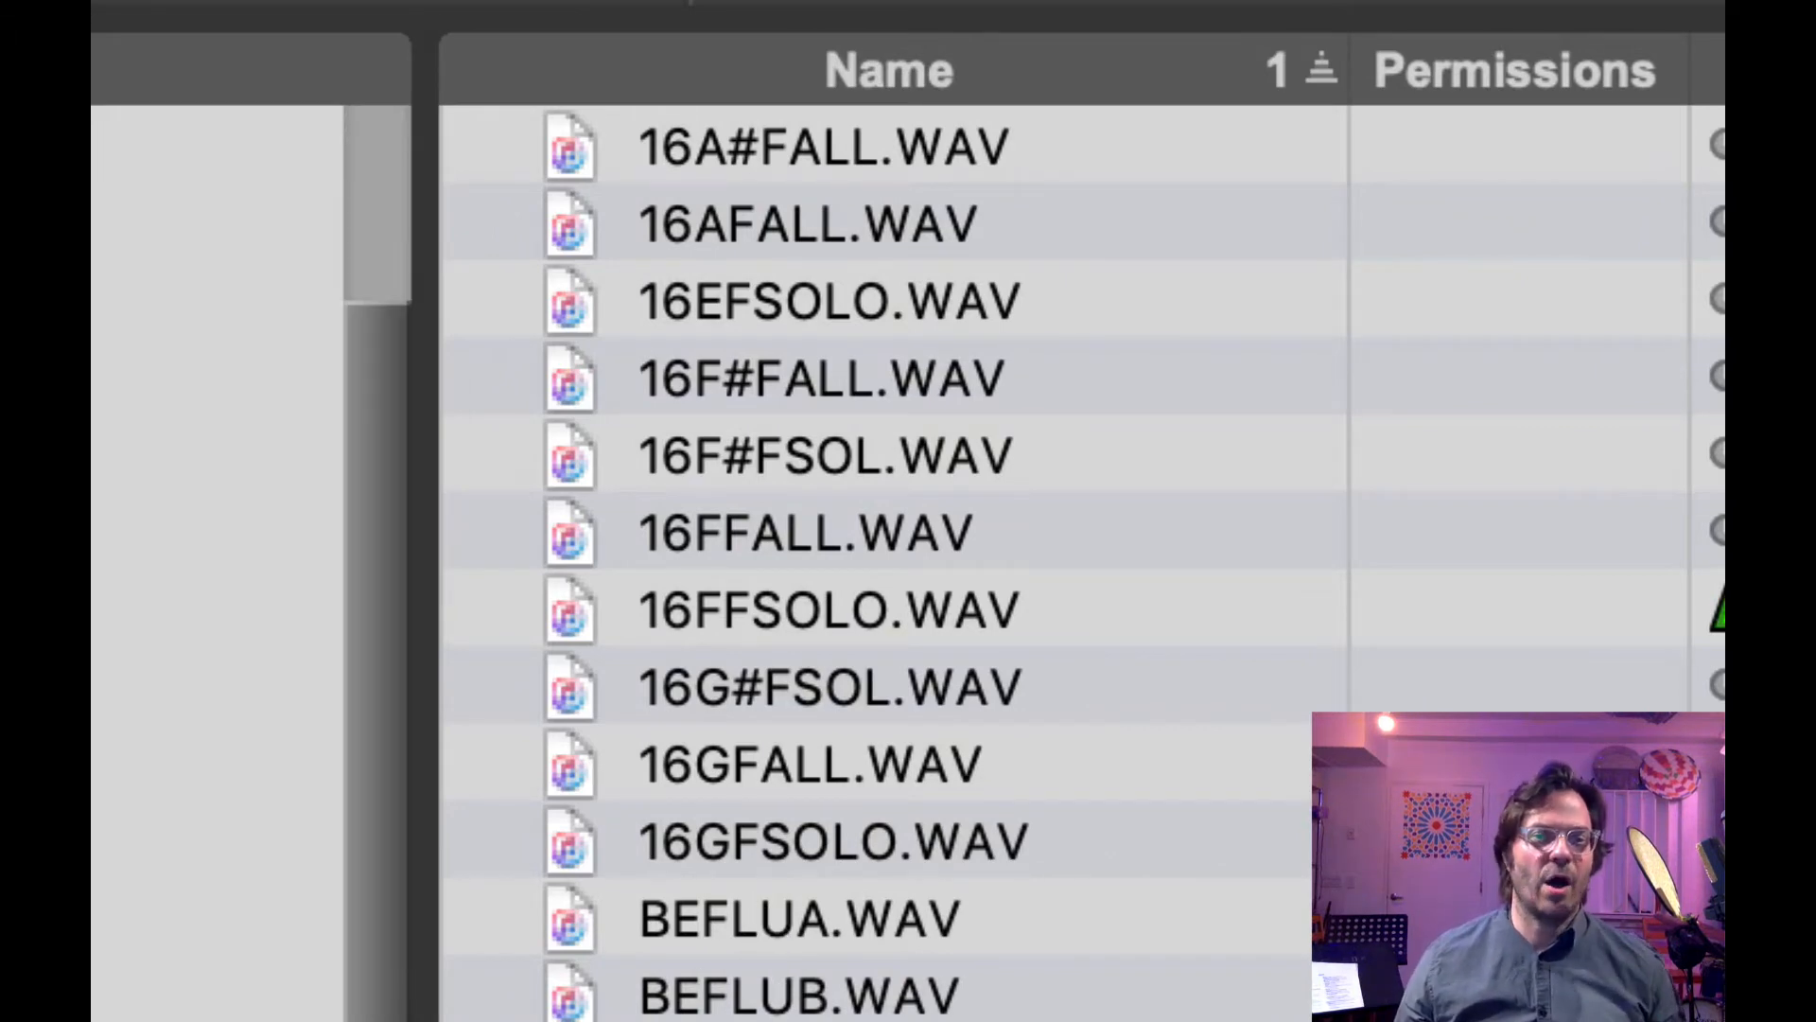
# Open the PERCUSS folder in 100BPM and audition CLAP02.WAV, CLAP03.WAV and CLAPKIC2.WAV.
pyautogui.click(94, 804)
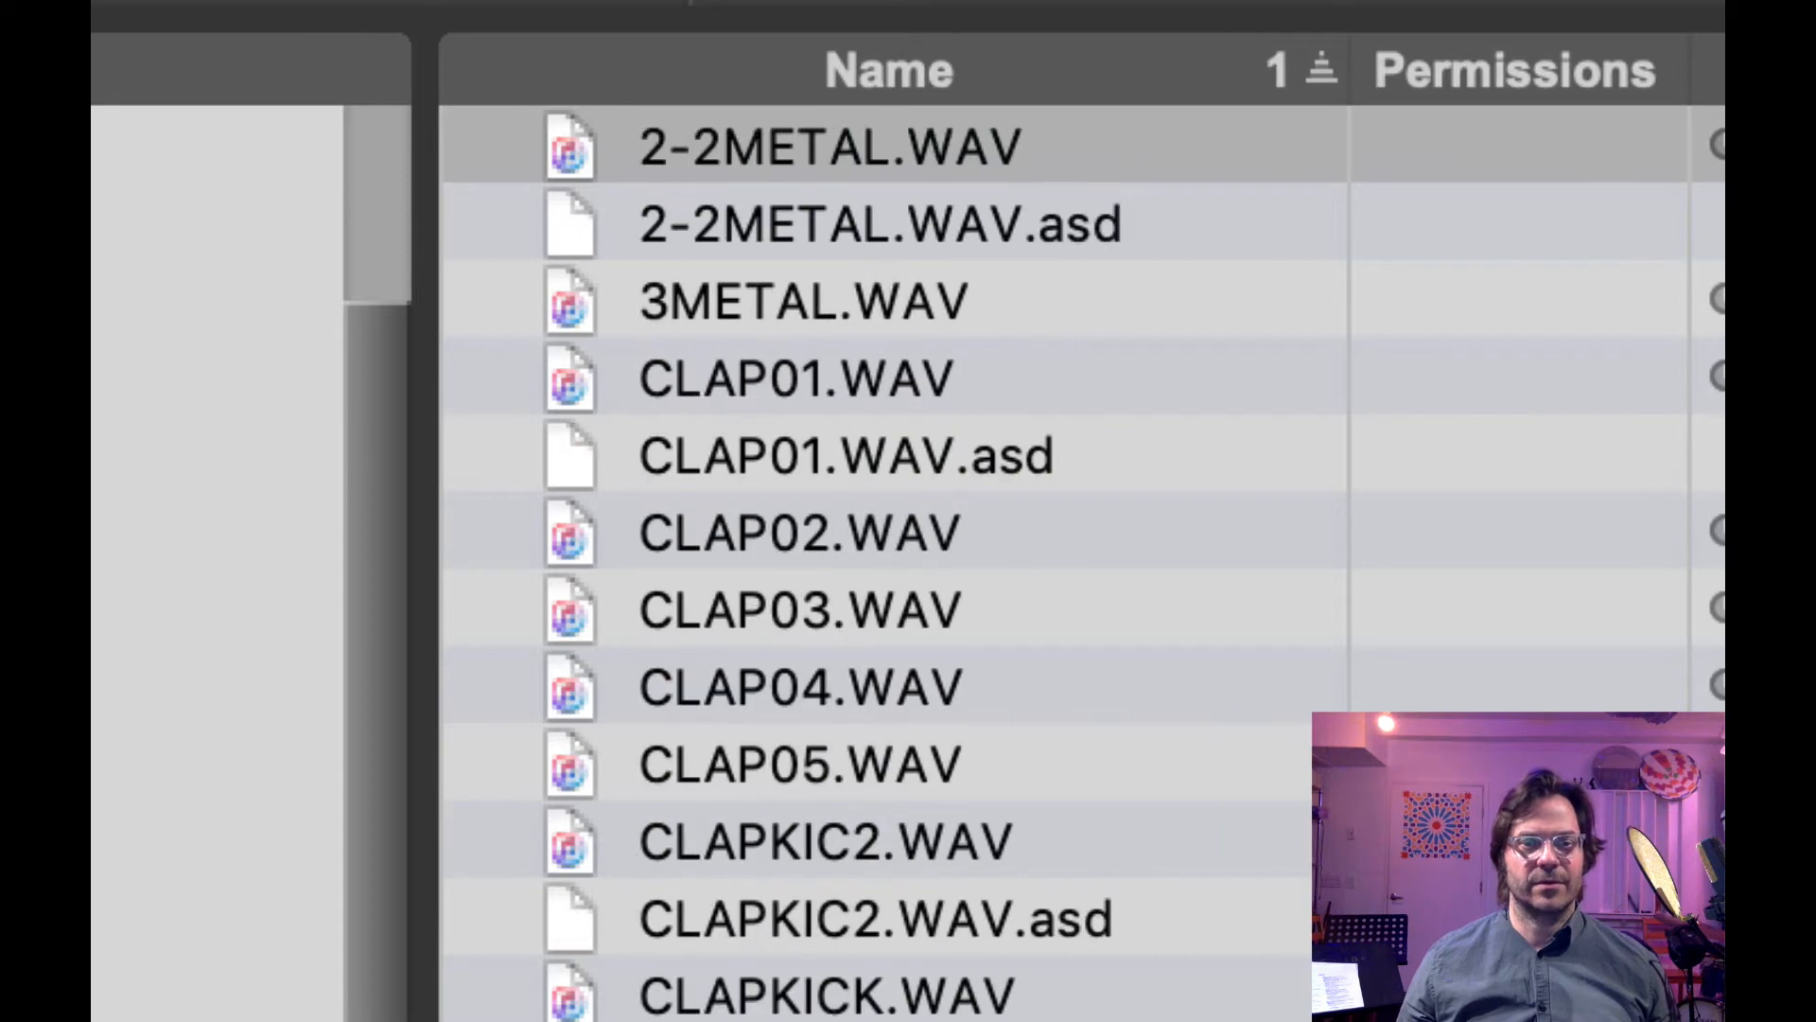
pyautogui.click(833, 529)
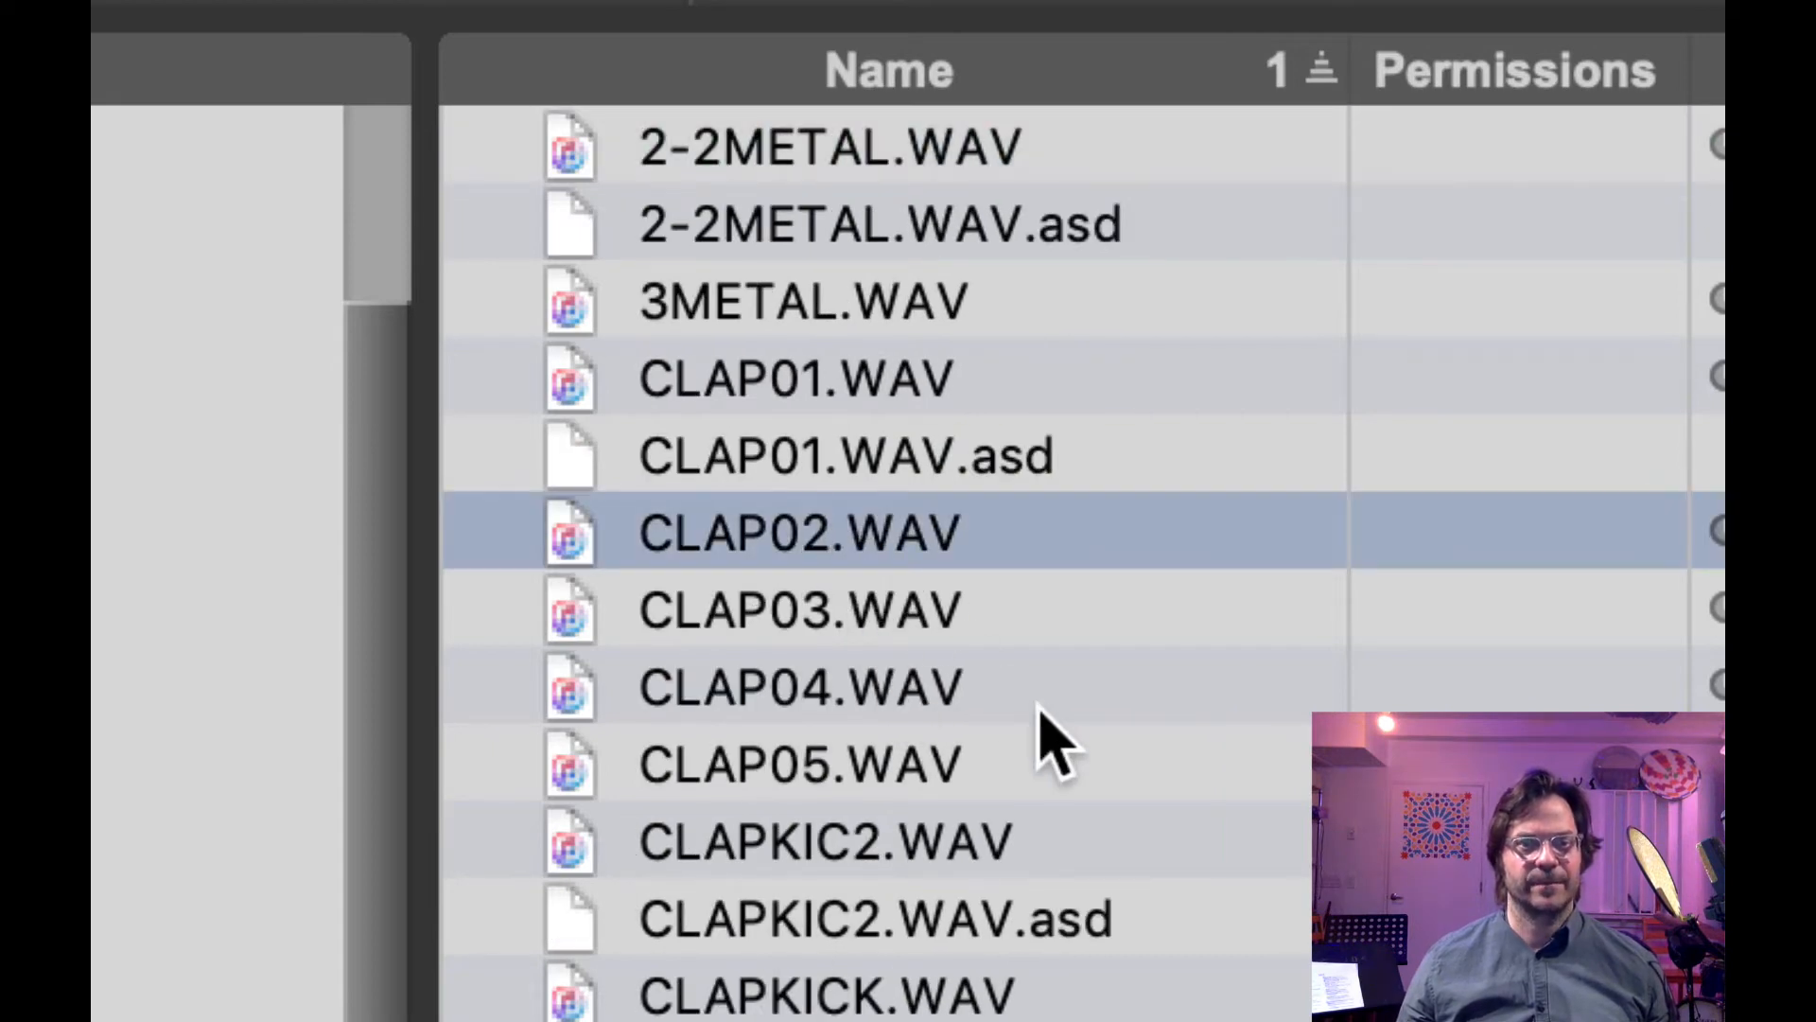
pyautogui.click(885, 629)
pyautogui.click(898, 837)
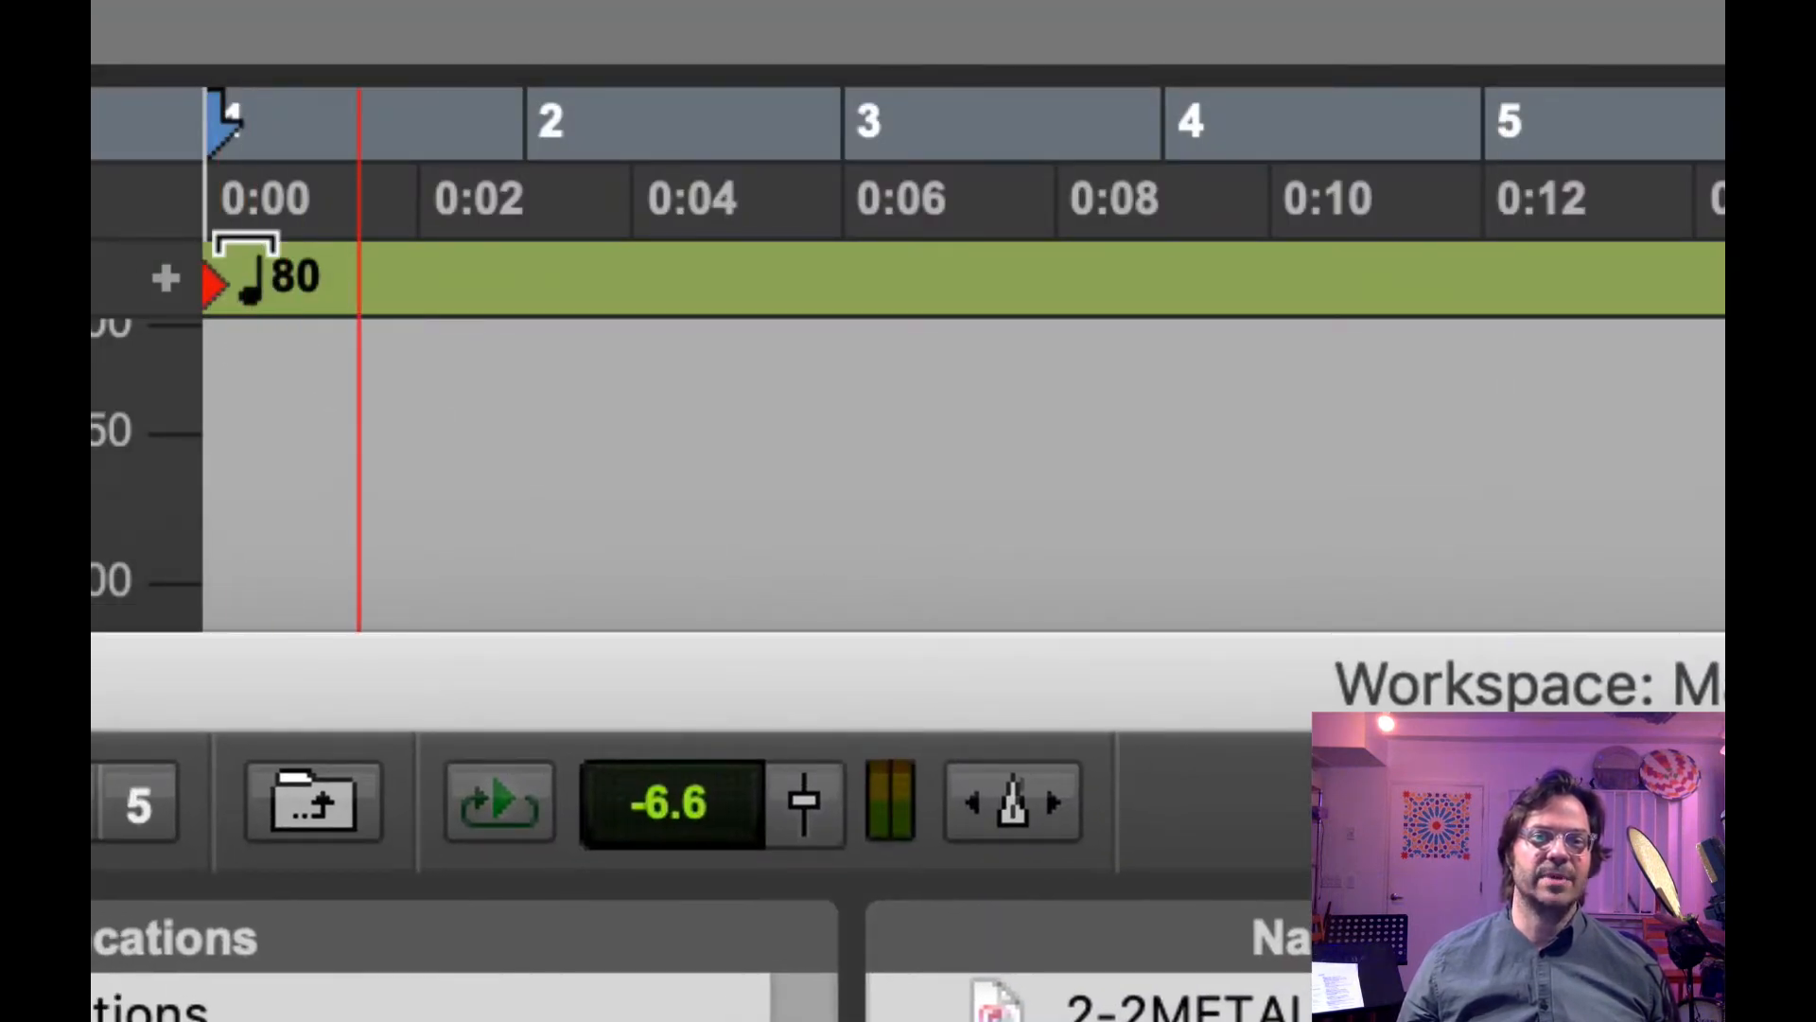
# Audition CLAP04.WAV at its original tempo, then turn on conforming previews to the session tempo and play it again.
pyautogui.moveTo(845, 643); pyautogui.dragTo(723, 105)
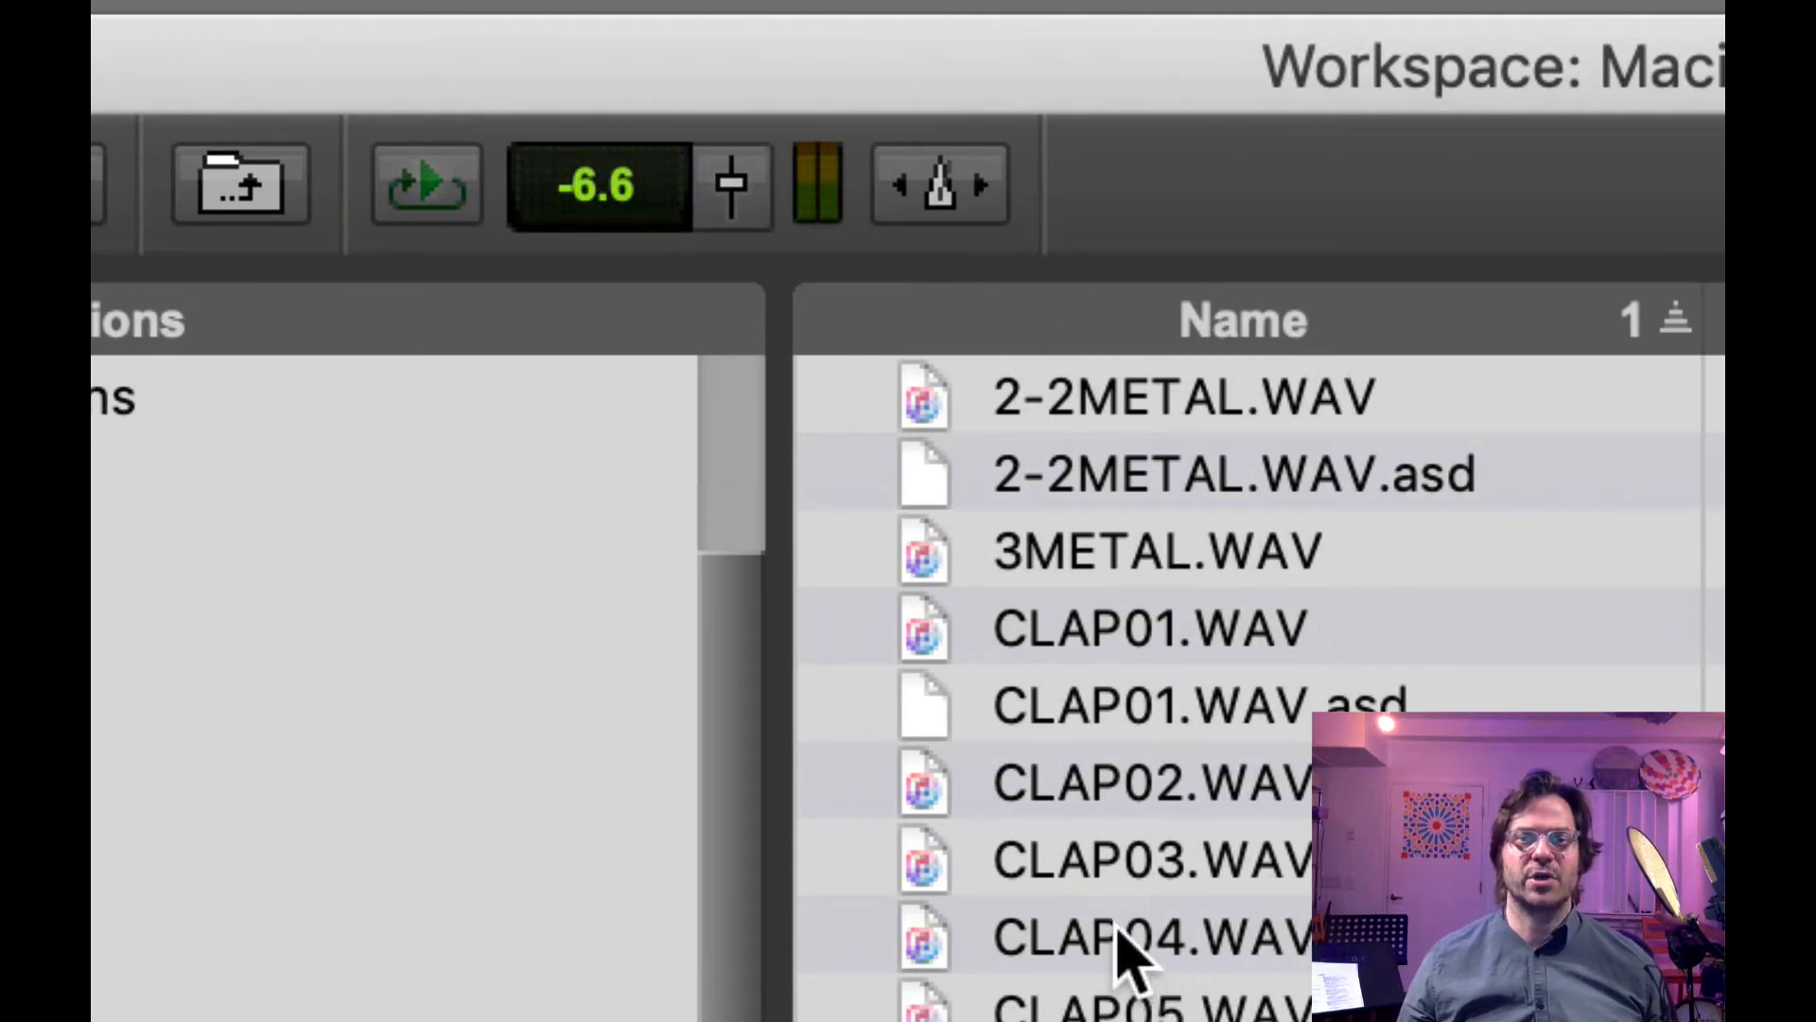
pyautogui.click(1130, 951)
pyautogui.press('space')
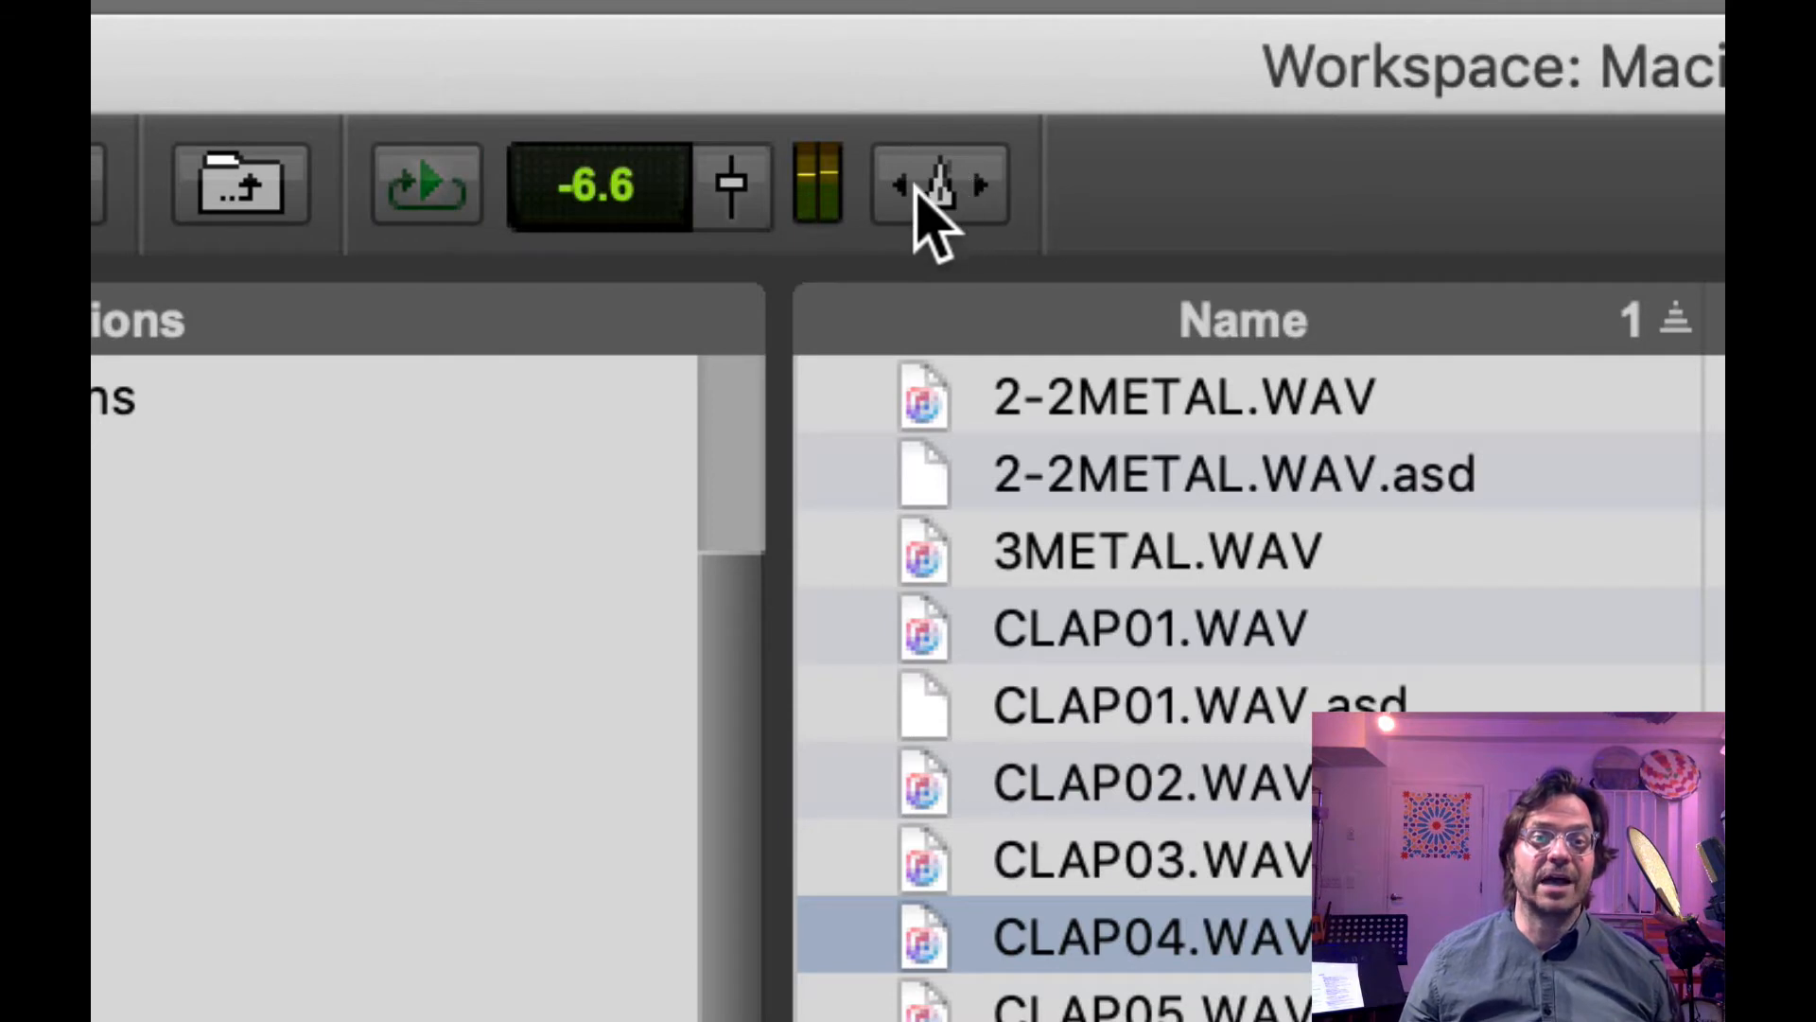
pyautogui.click(950, 189)
pyautogui.press('space')
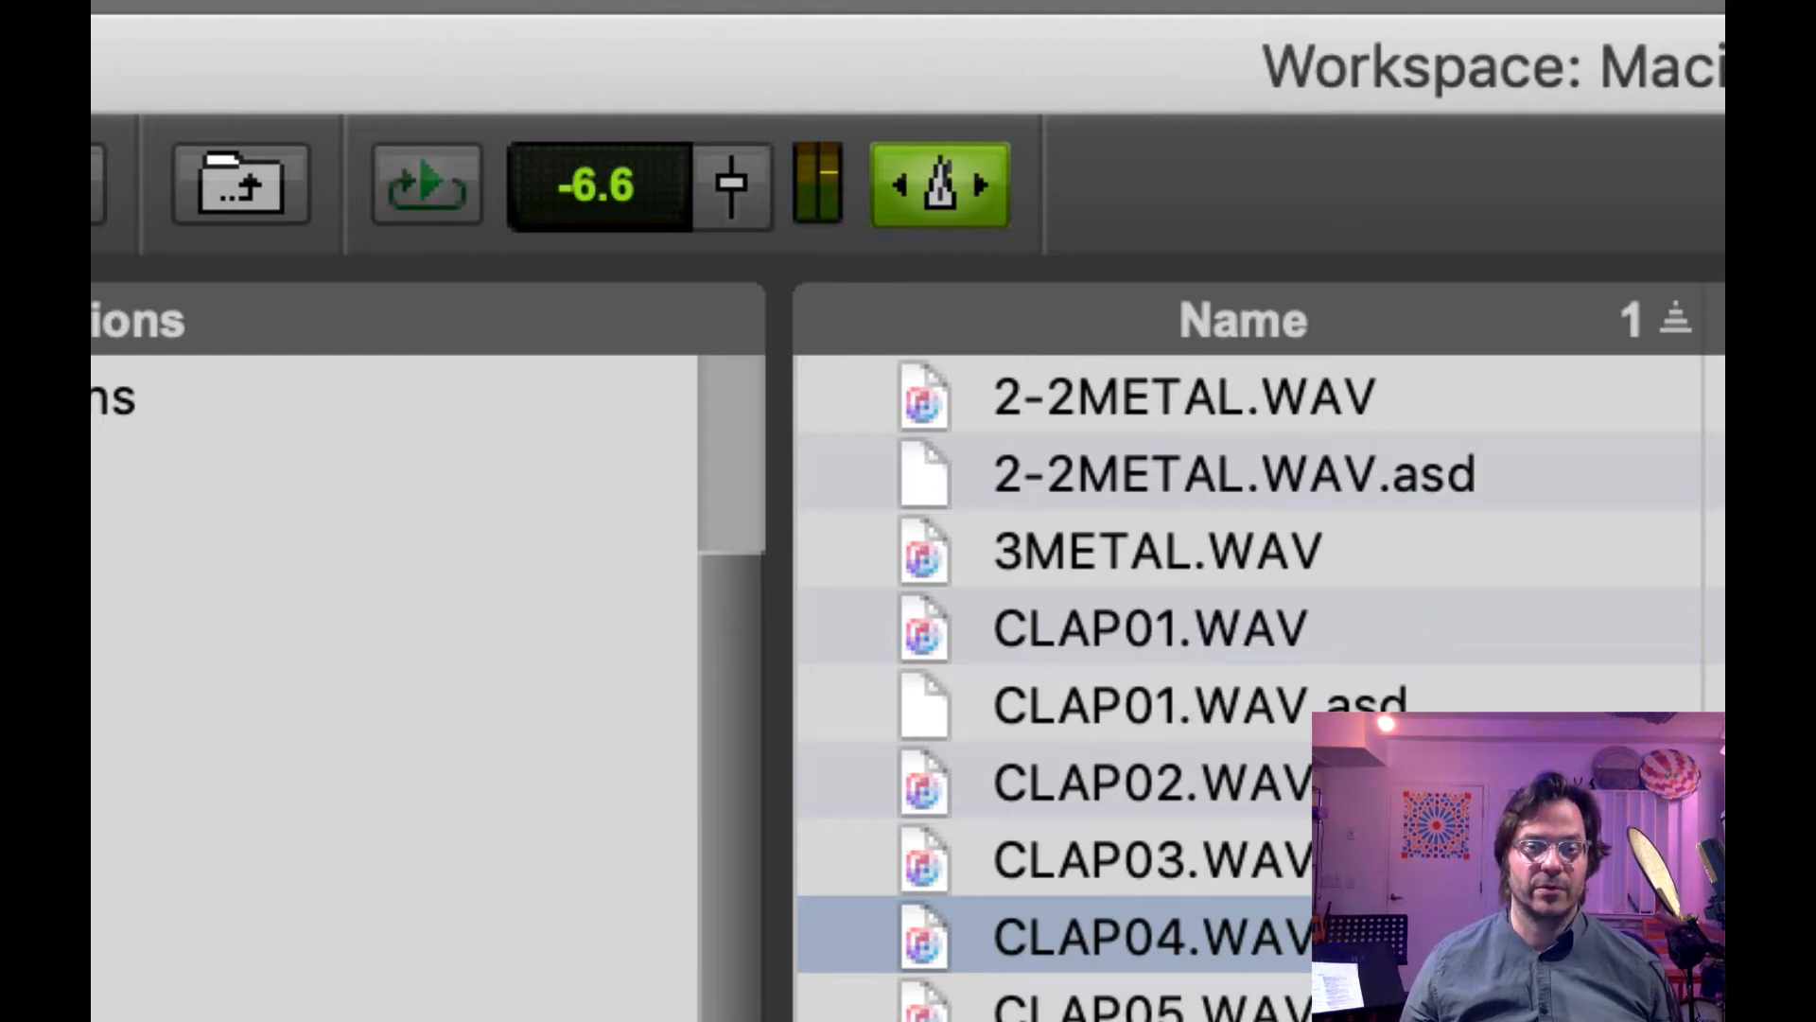
# Audition CLAP05.WAV and further PERCUSS loops conformed to the session tempo.
pyautogui.click(1150, 1019)
pyautogui.press('space')
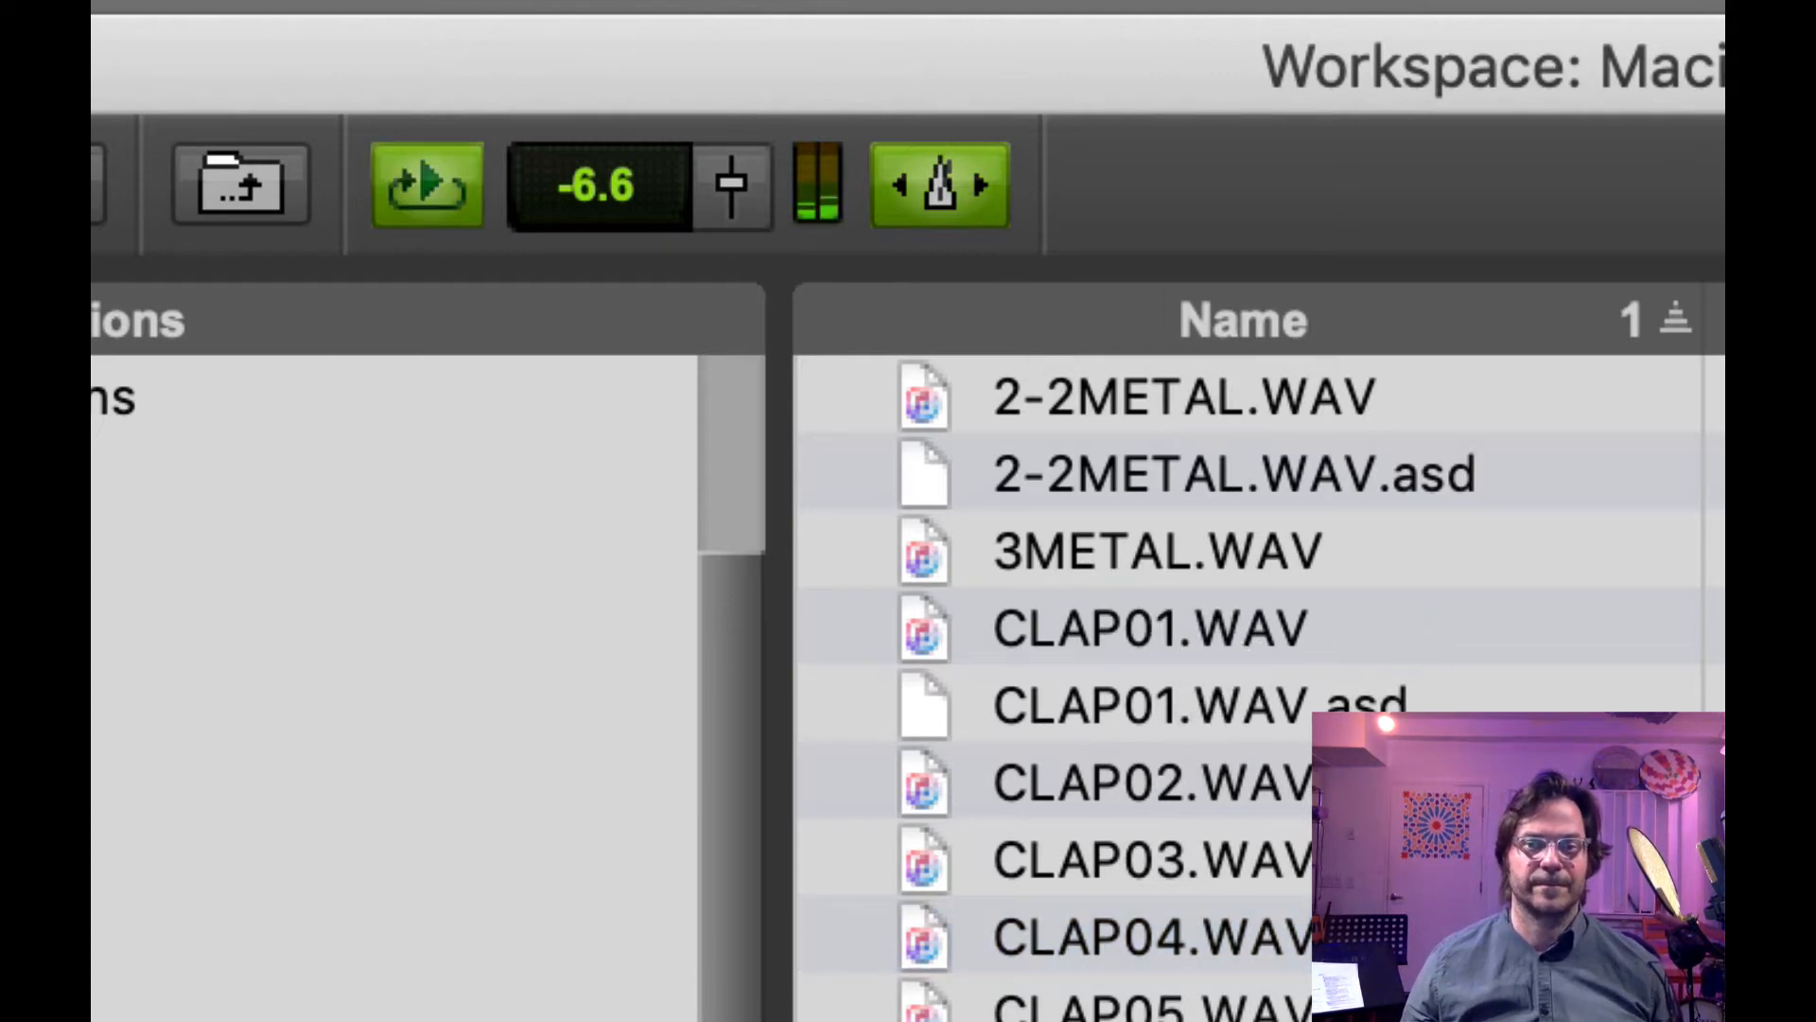
pyautogui.click(1118, 1011)
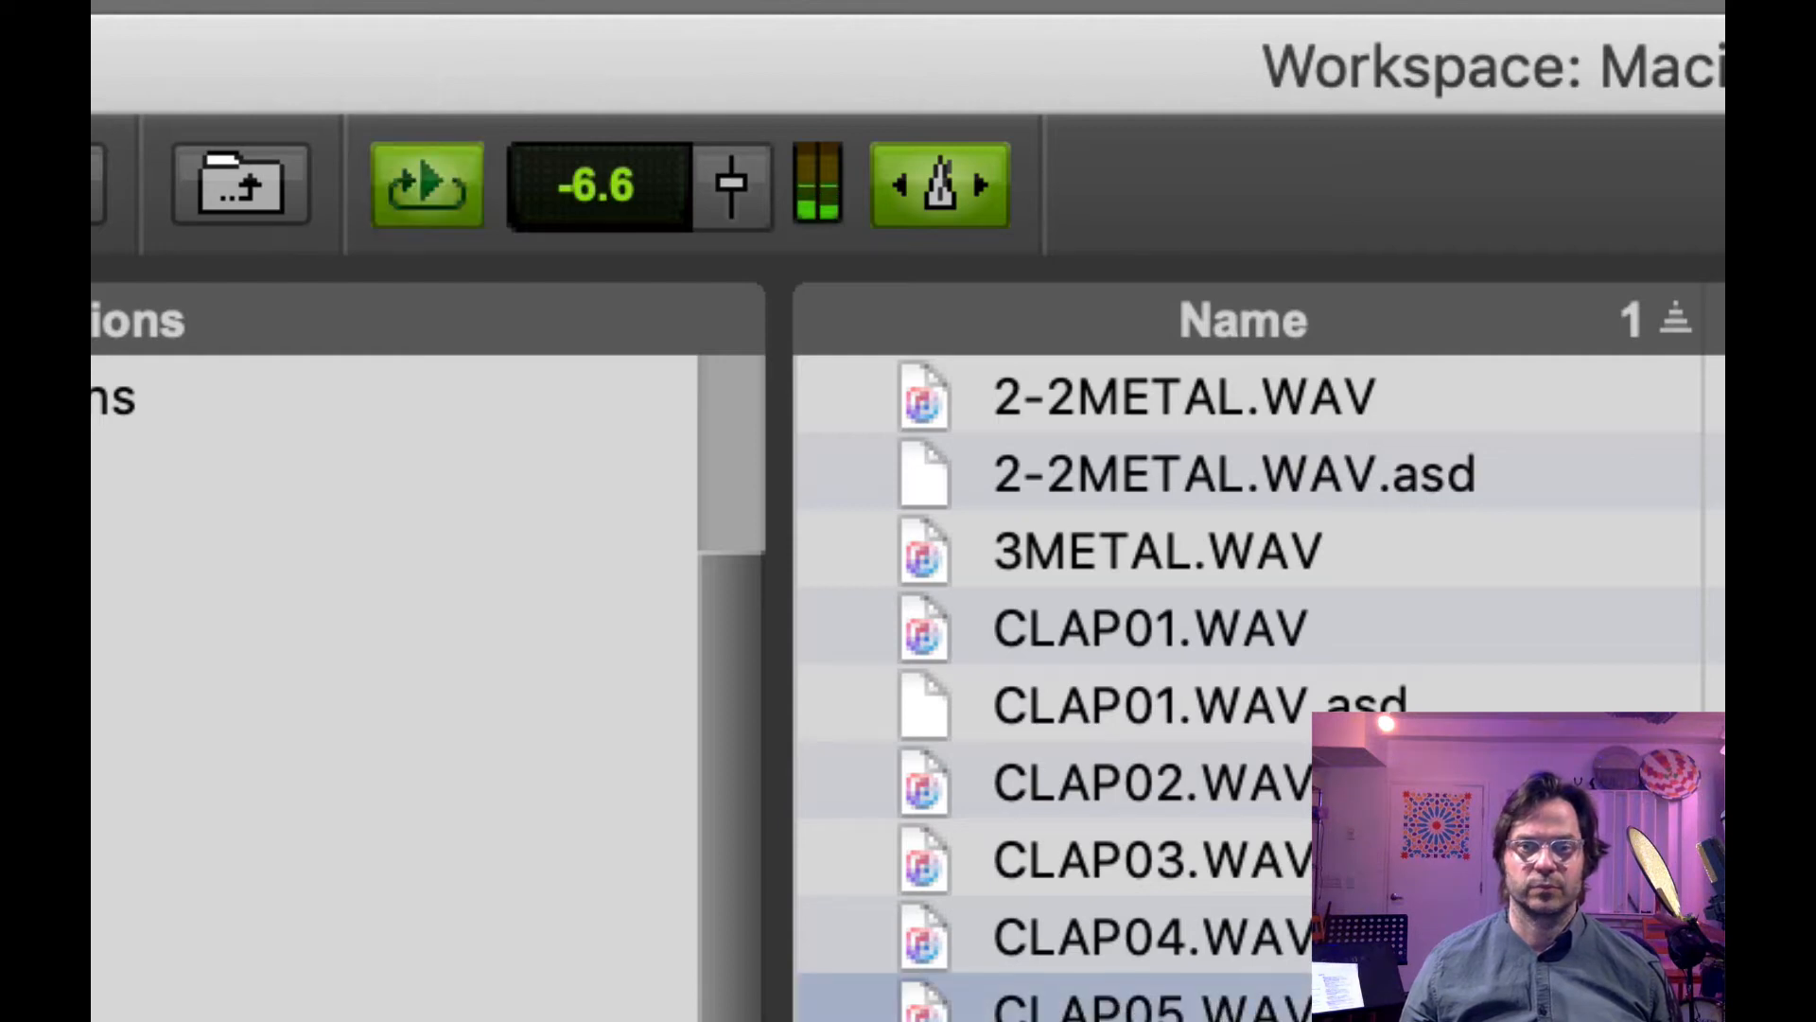
pyautogui.press('Down')
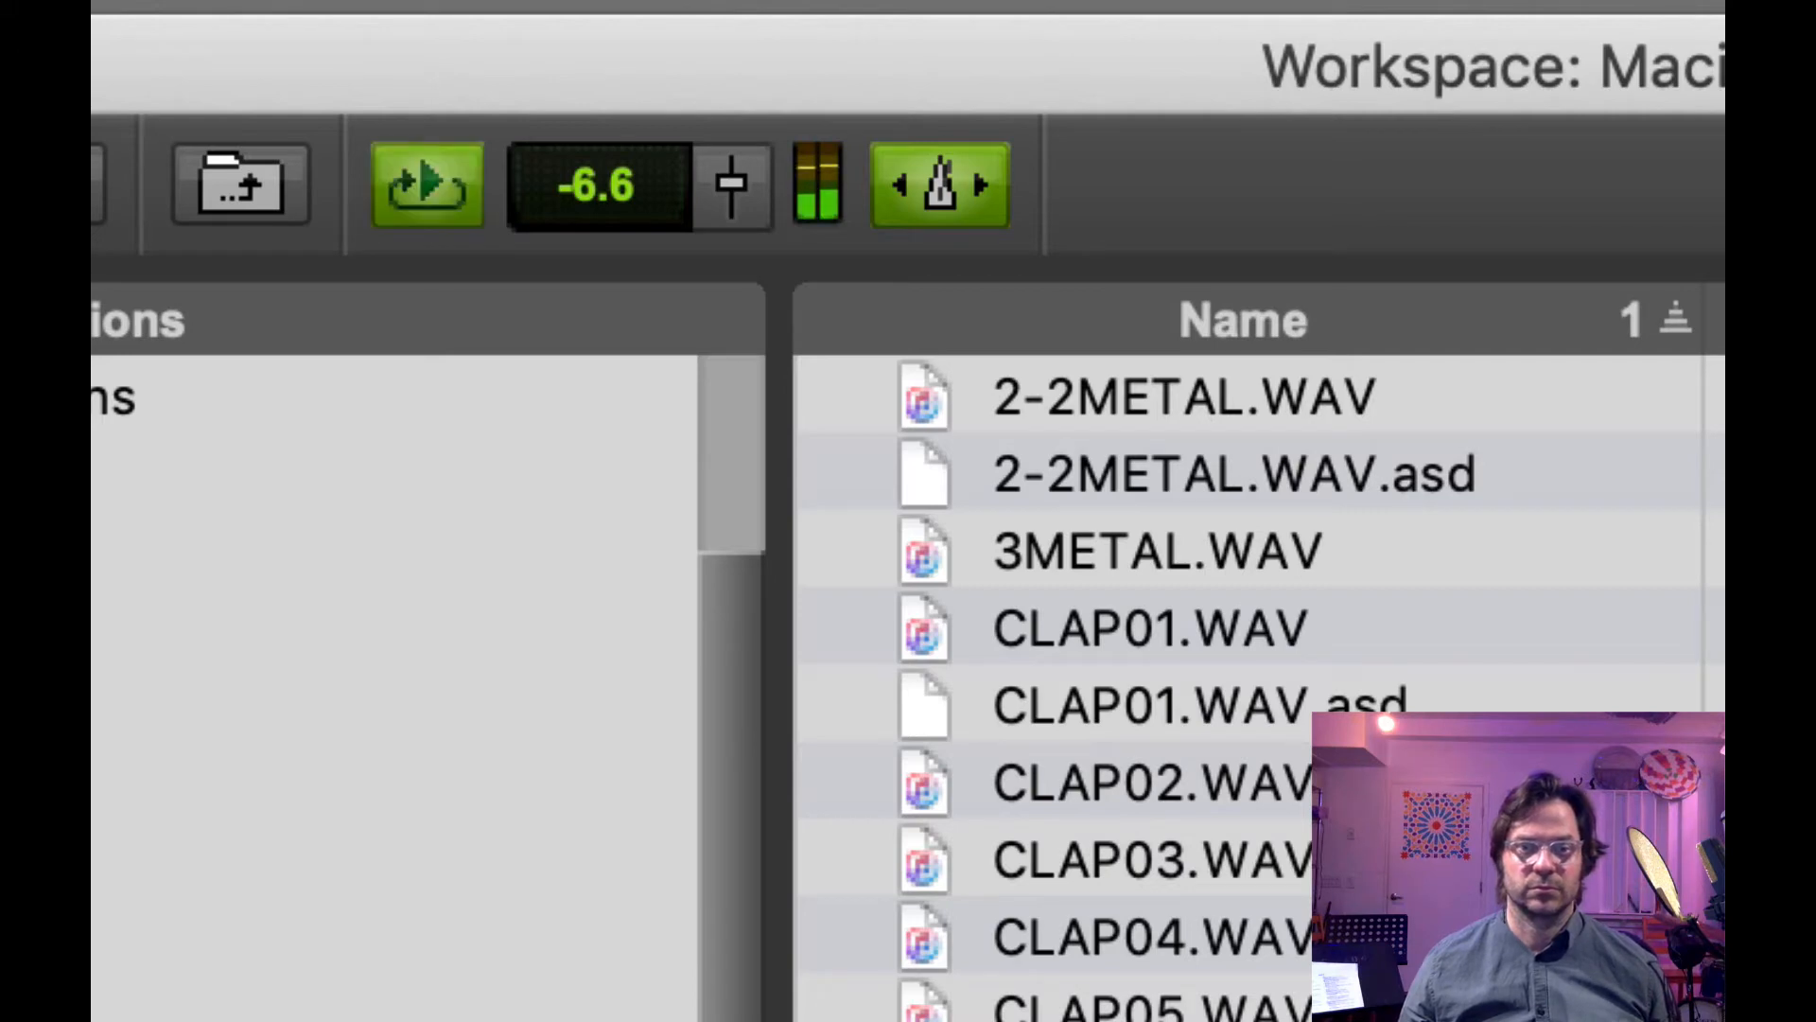
pyautogui.press('space')
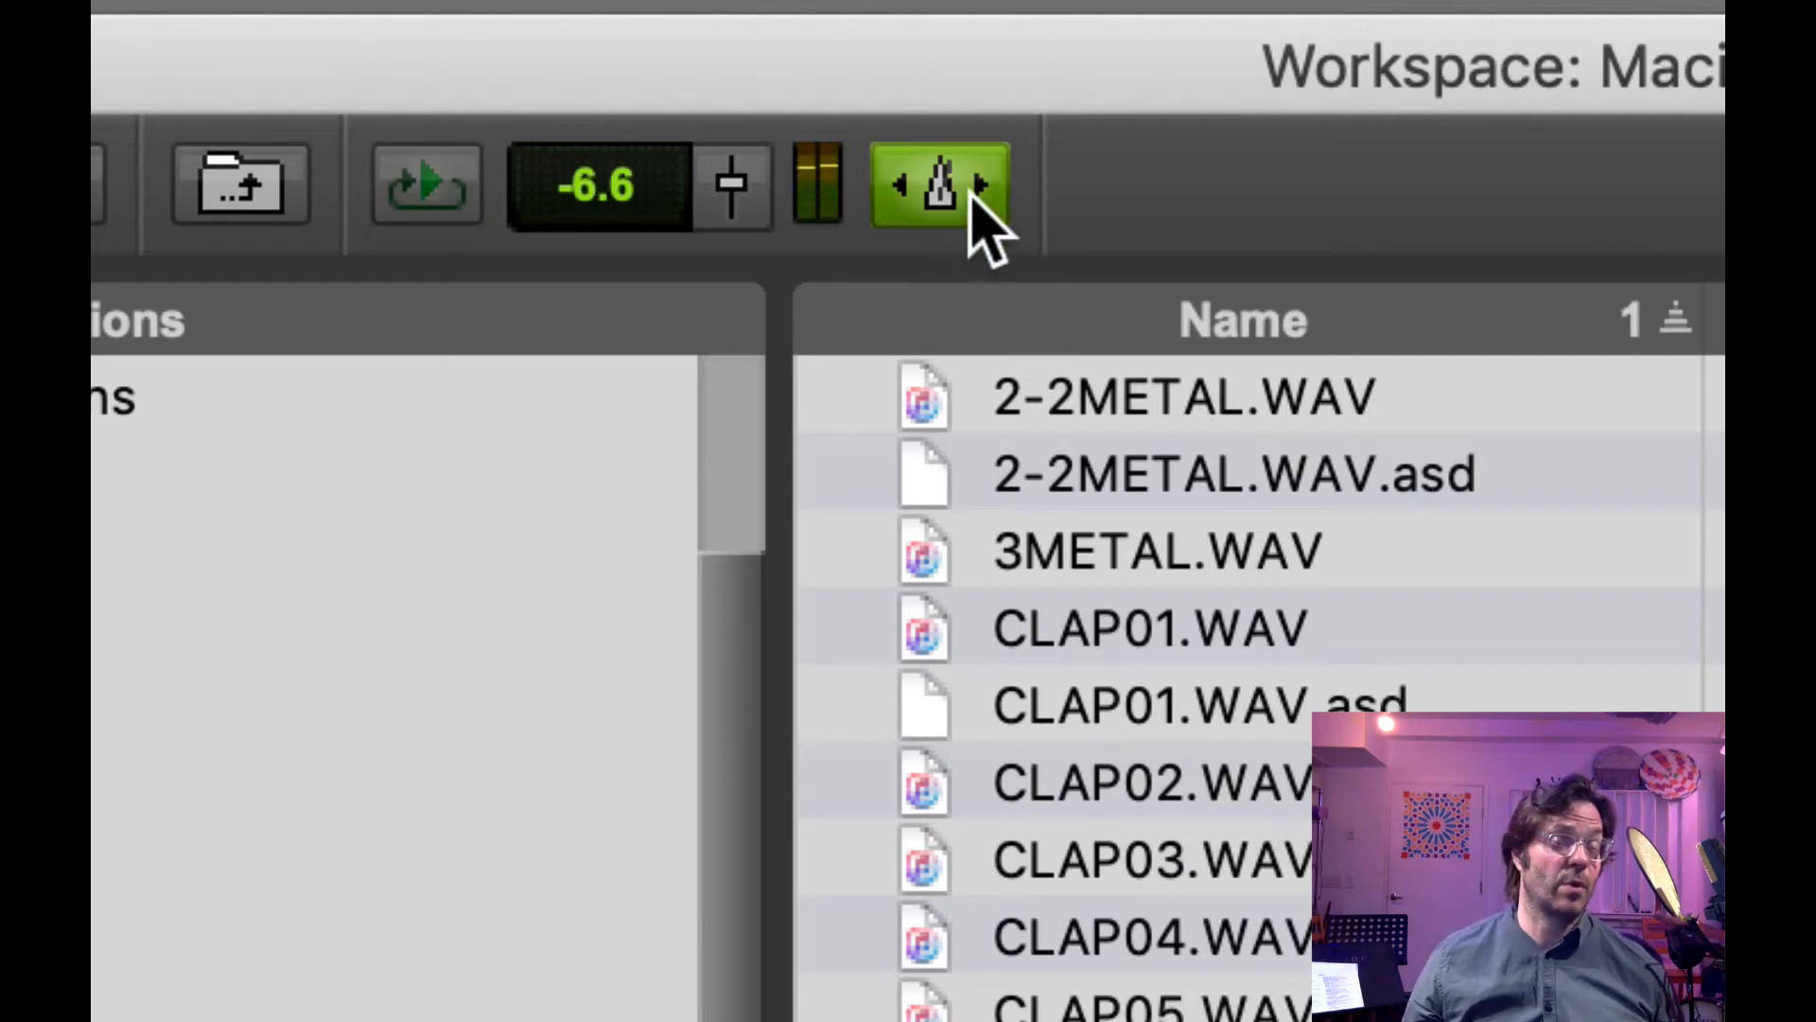
# Compare the selected loop's preview with session-tempo conforming turned off and turned back on.
pyautogui.click(941, 169)
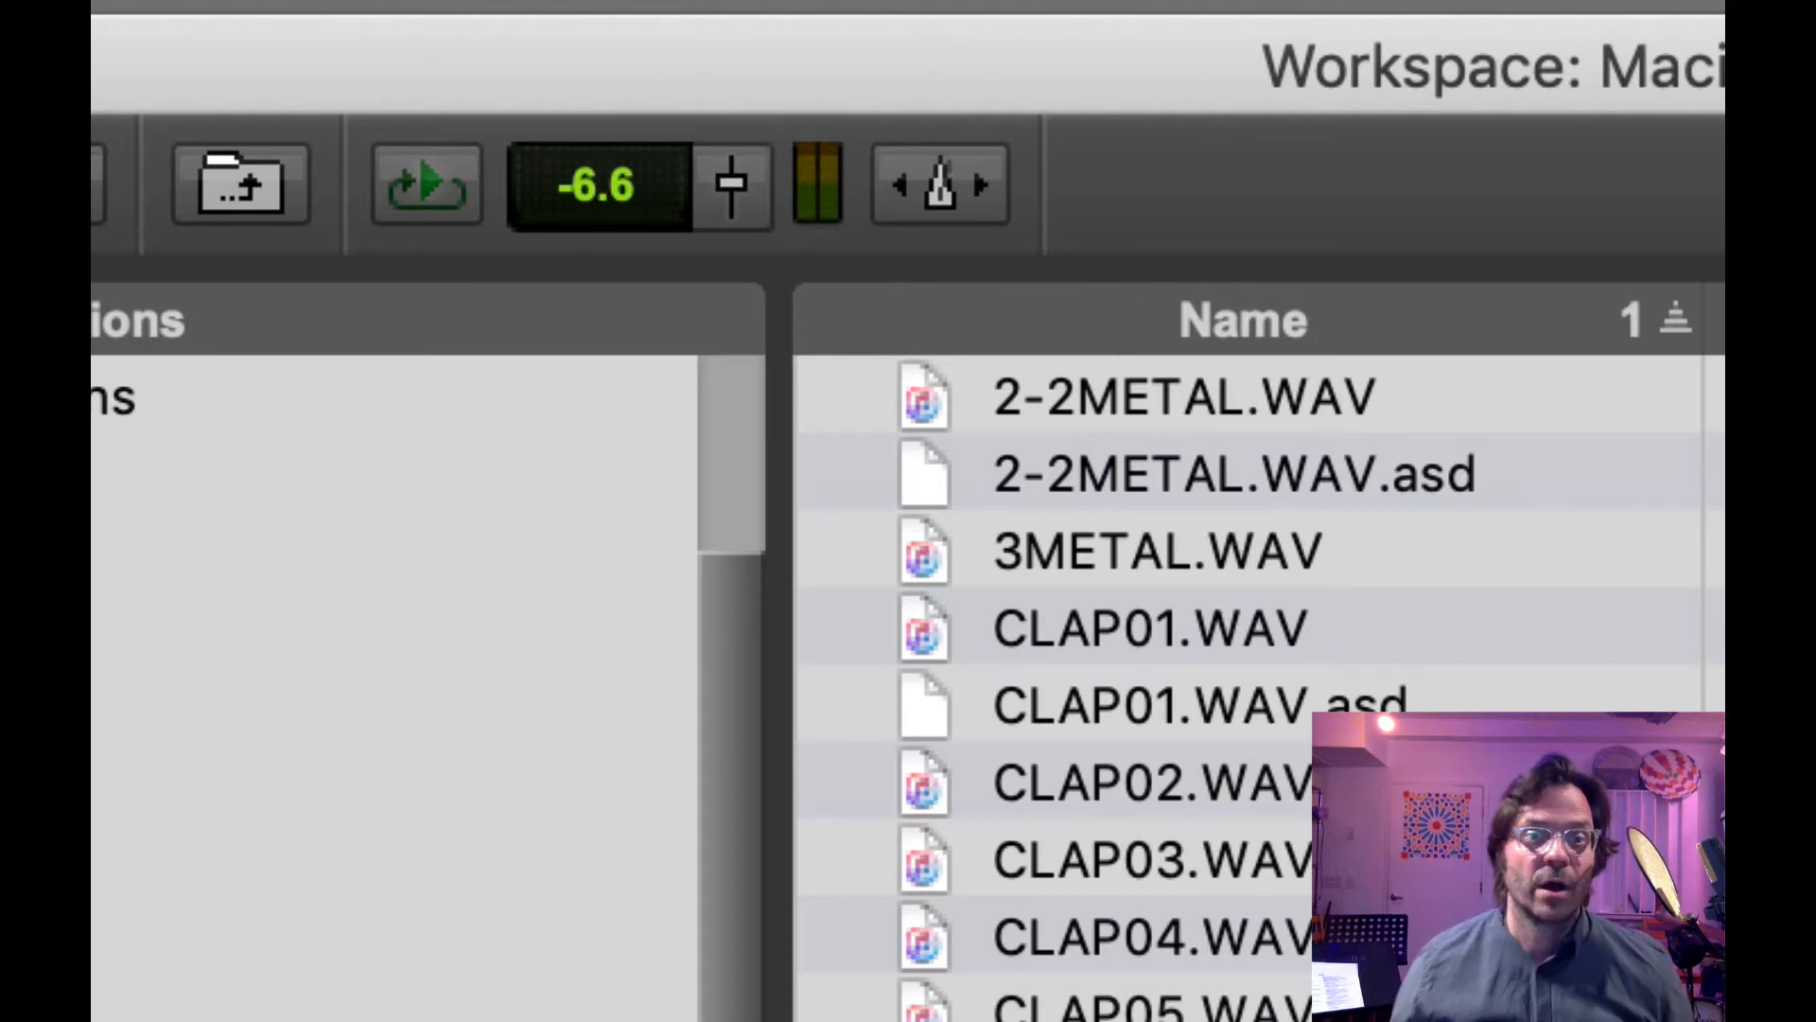
pyautogui.press('space')
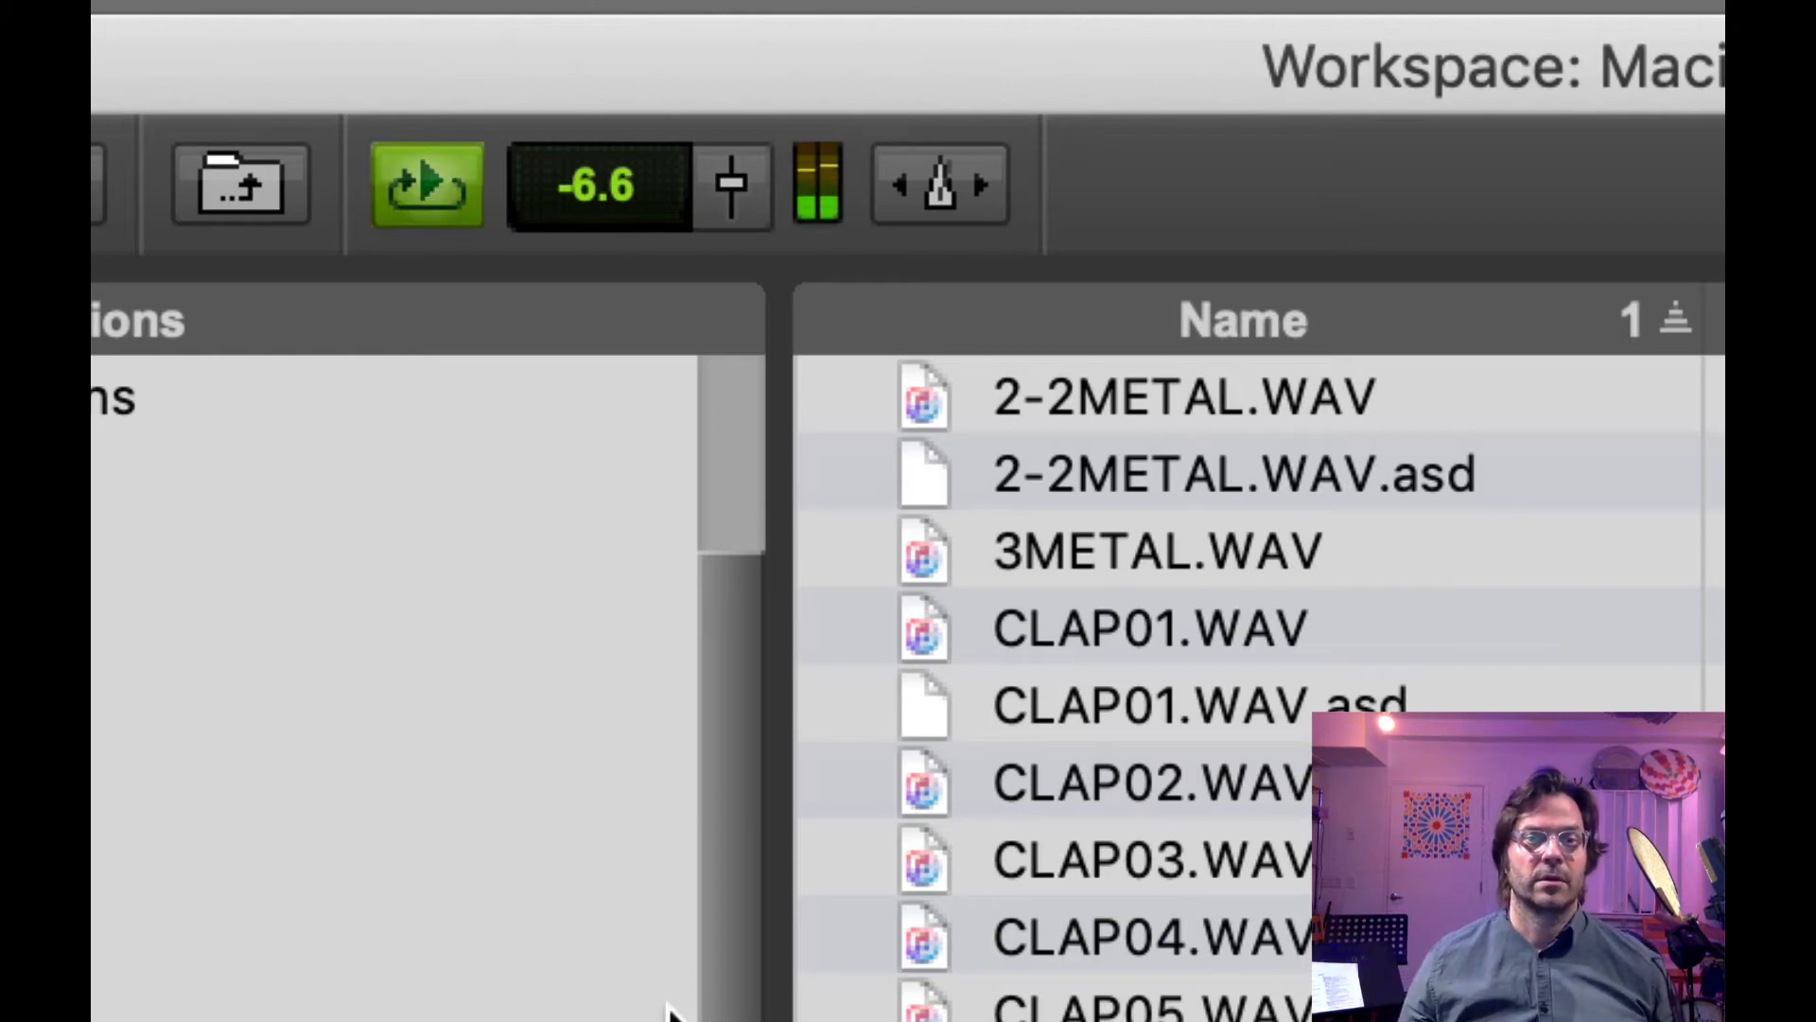
pyautogui.press('space')
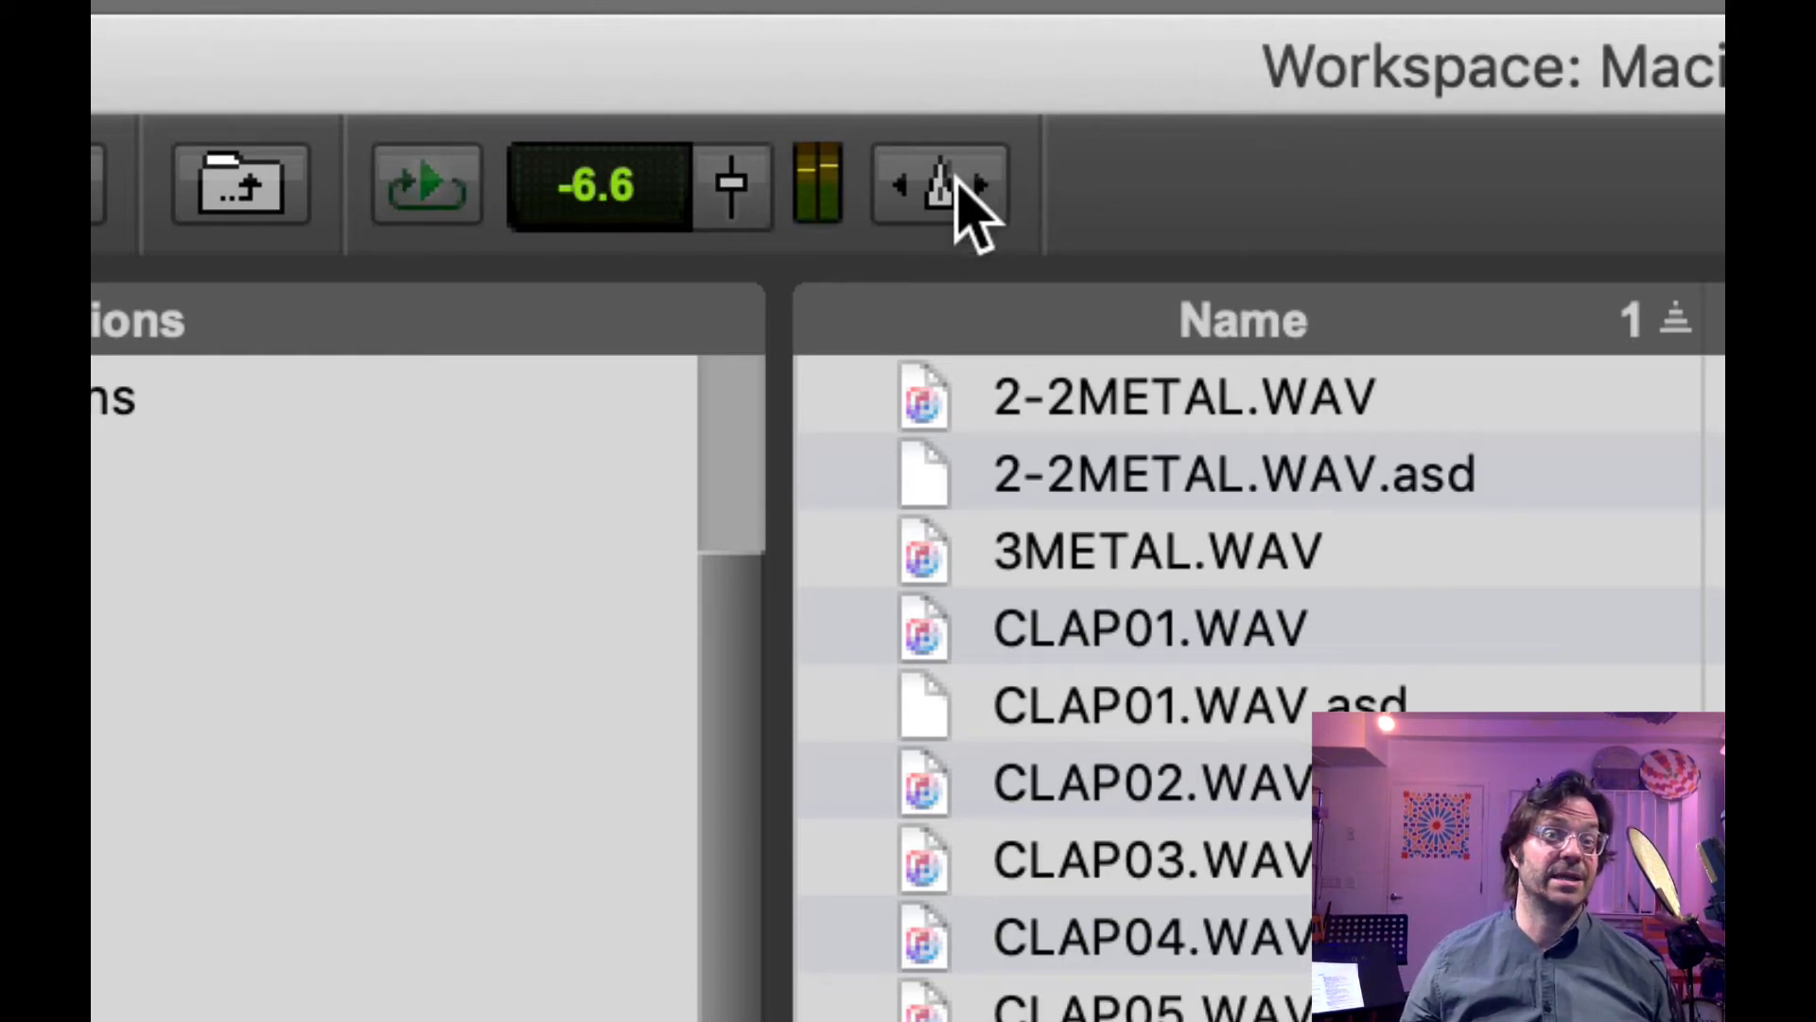
pyautogui.click(957, 185)
pyautogui.press('space')
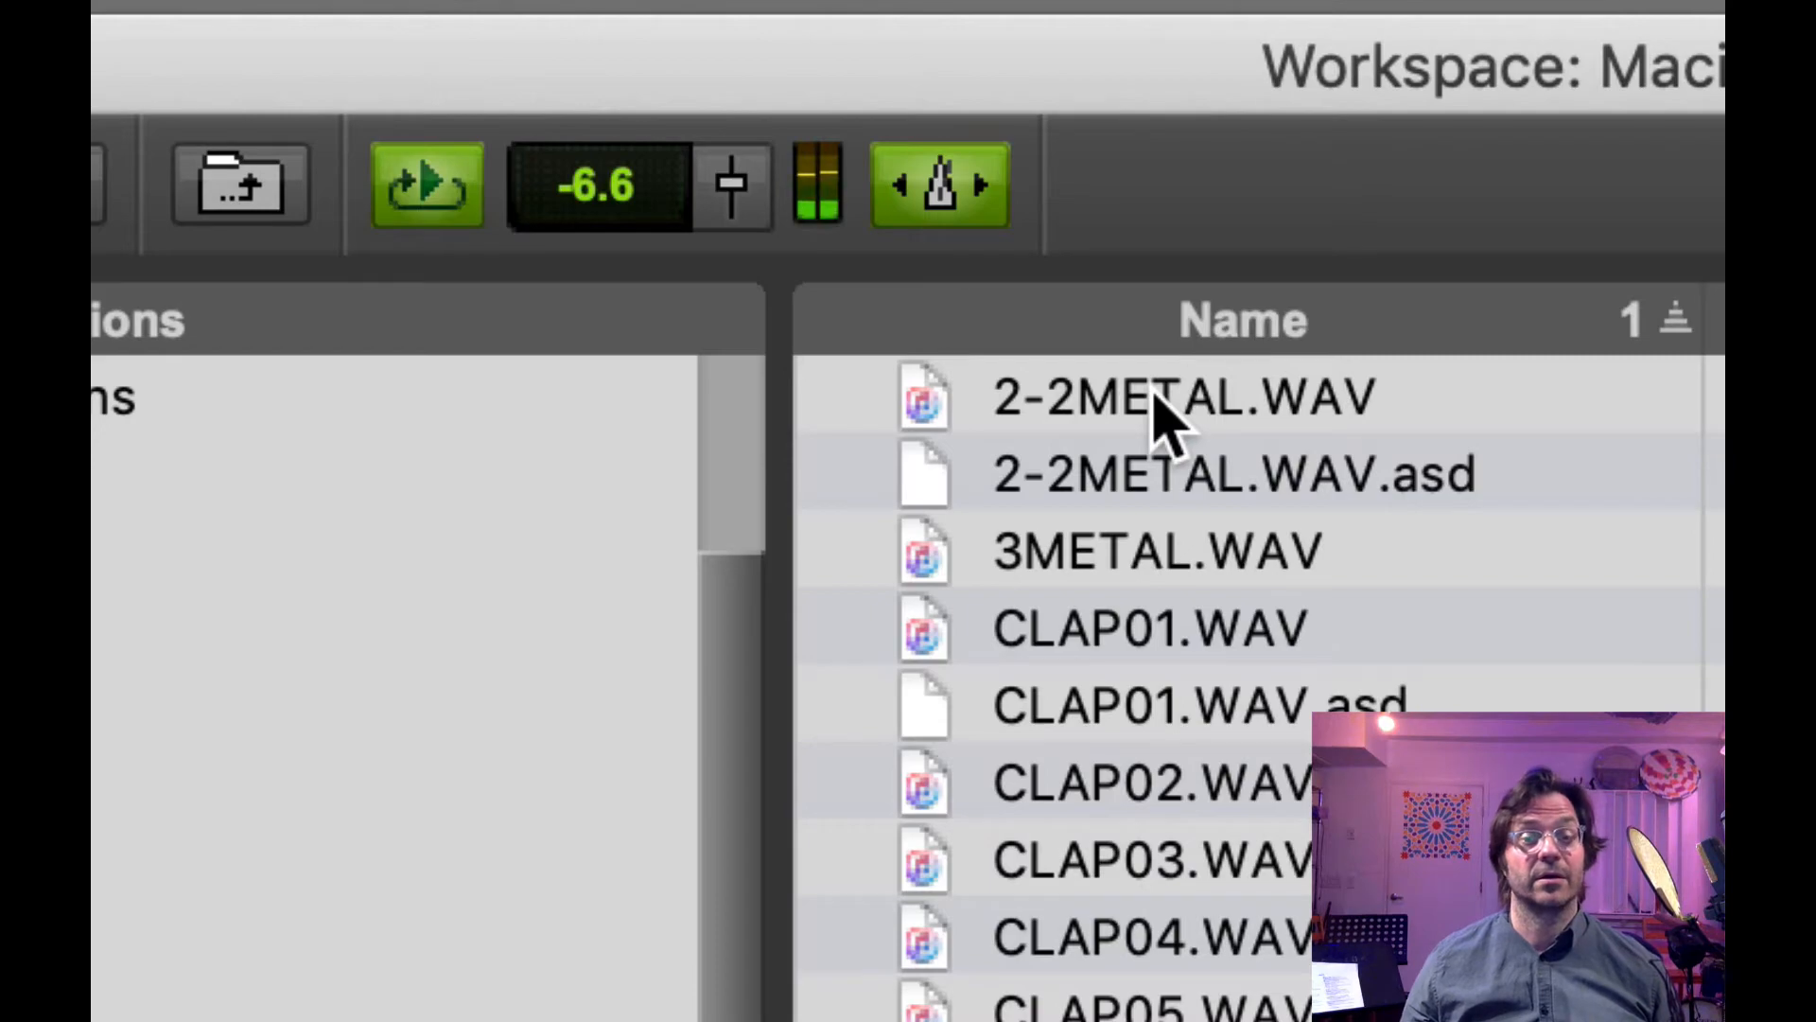
pyautogui.press('space')
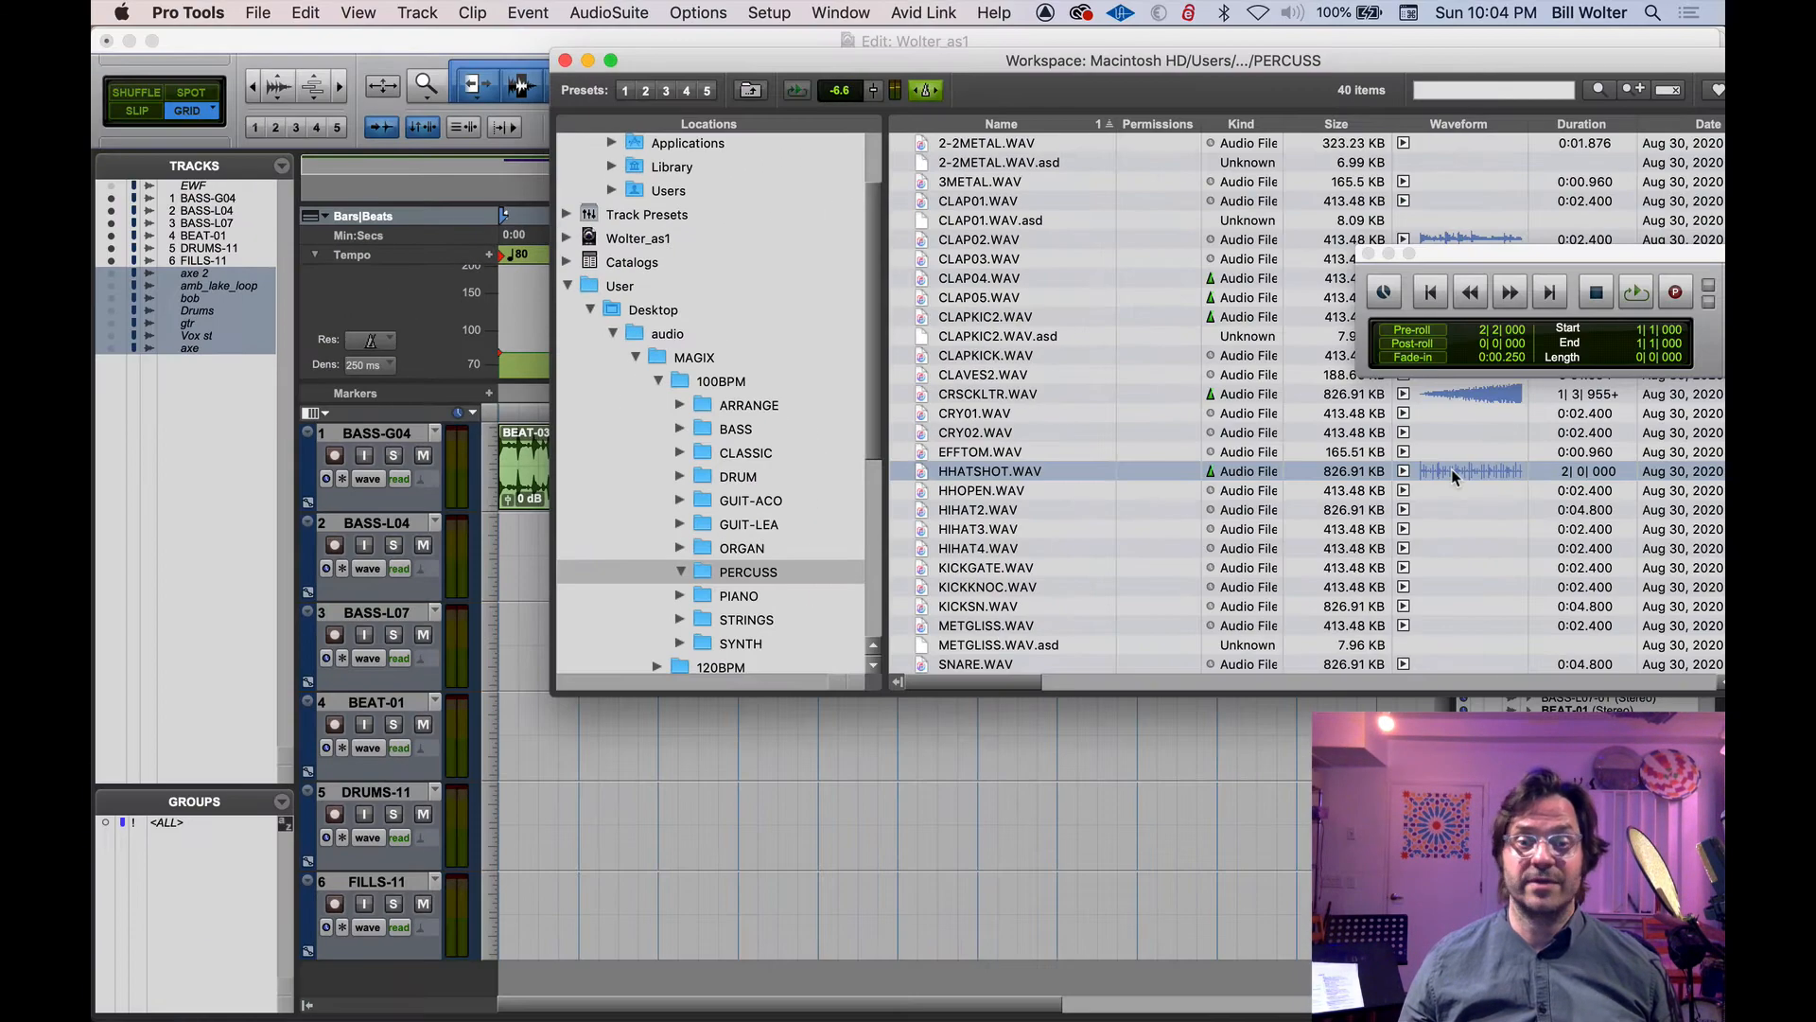
# Preview HHATSHOT.WAV, place it on the DRUMS-11 track at 2|1|000, and play it back in the session.
pyautogui.press('space')
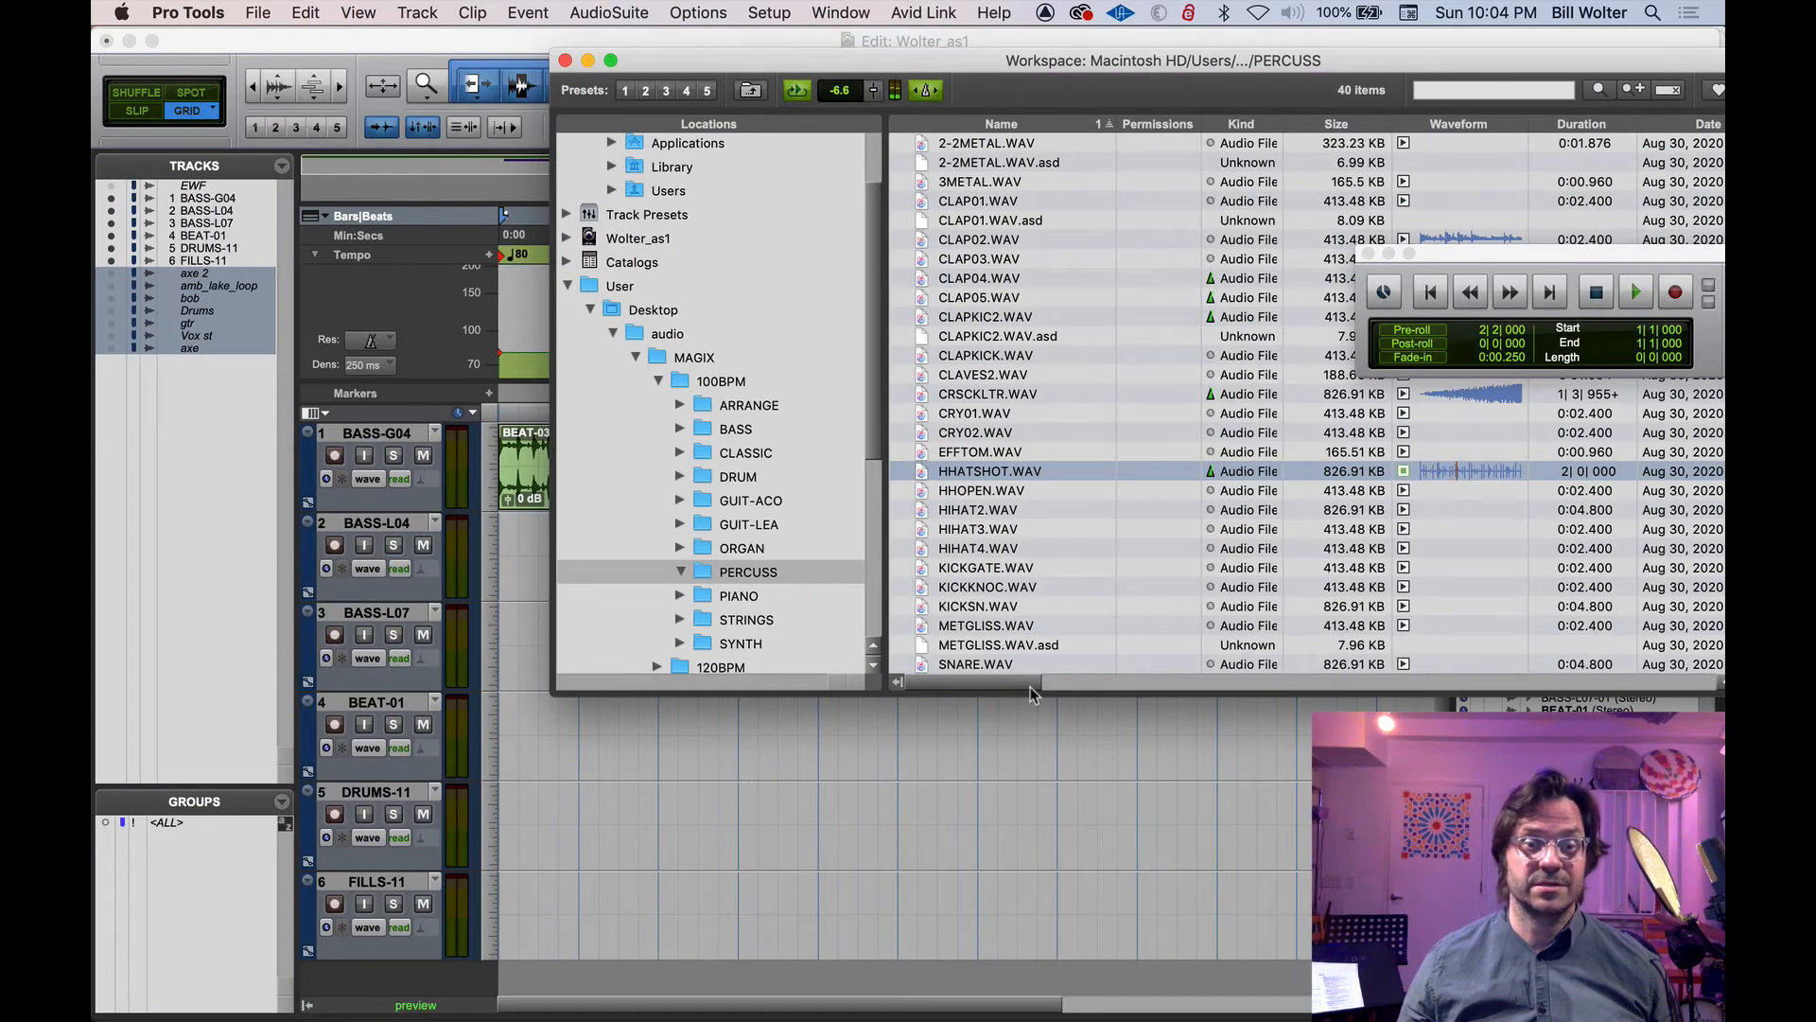
pyautogui.moveTo(969, 473); pyautogui.dragTo(653, 845)
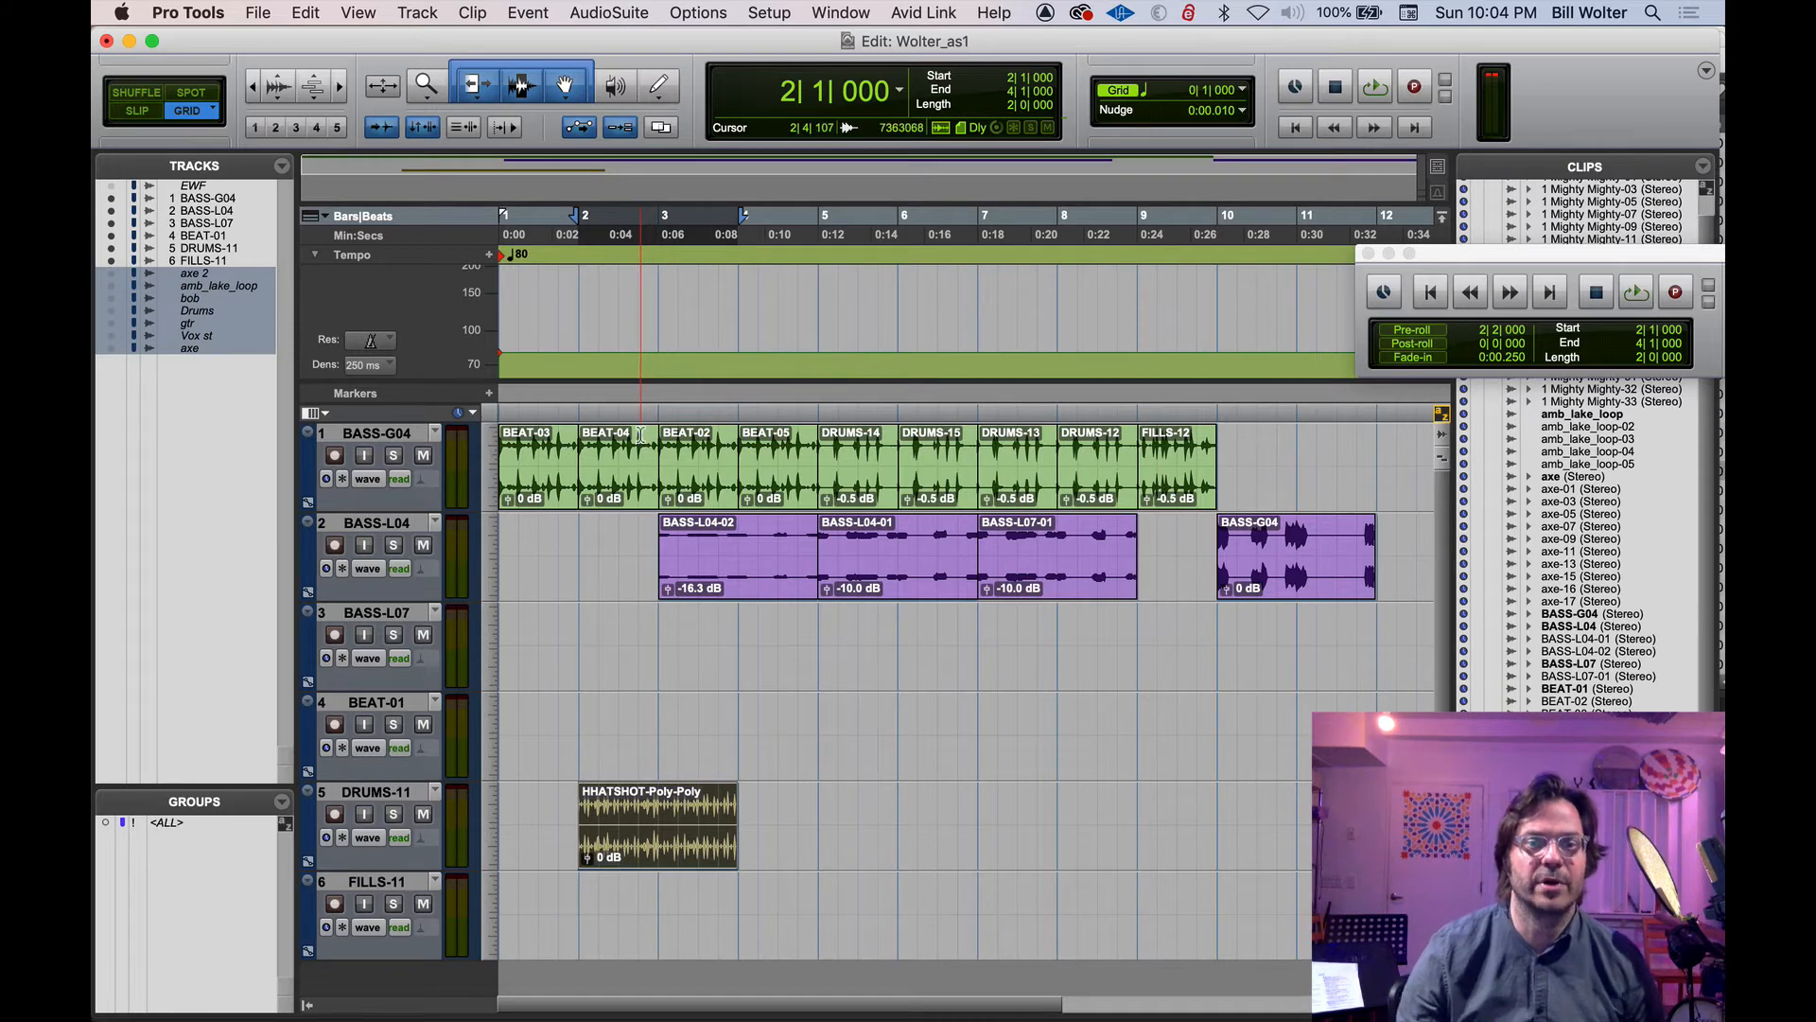
pyautogui.press('space')
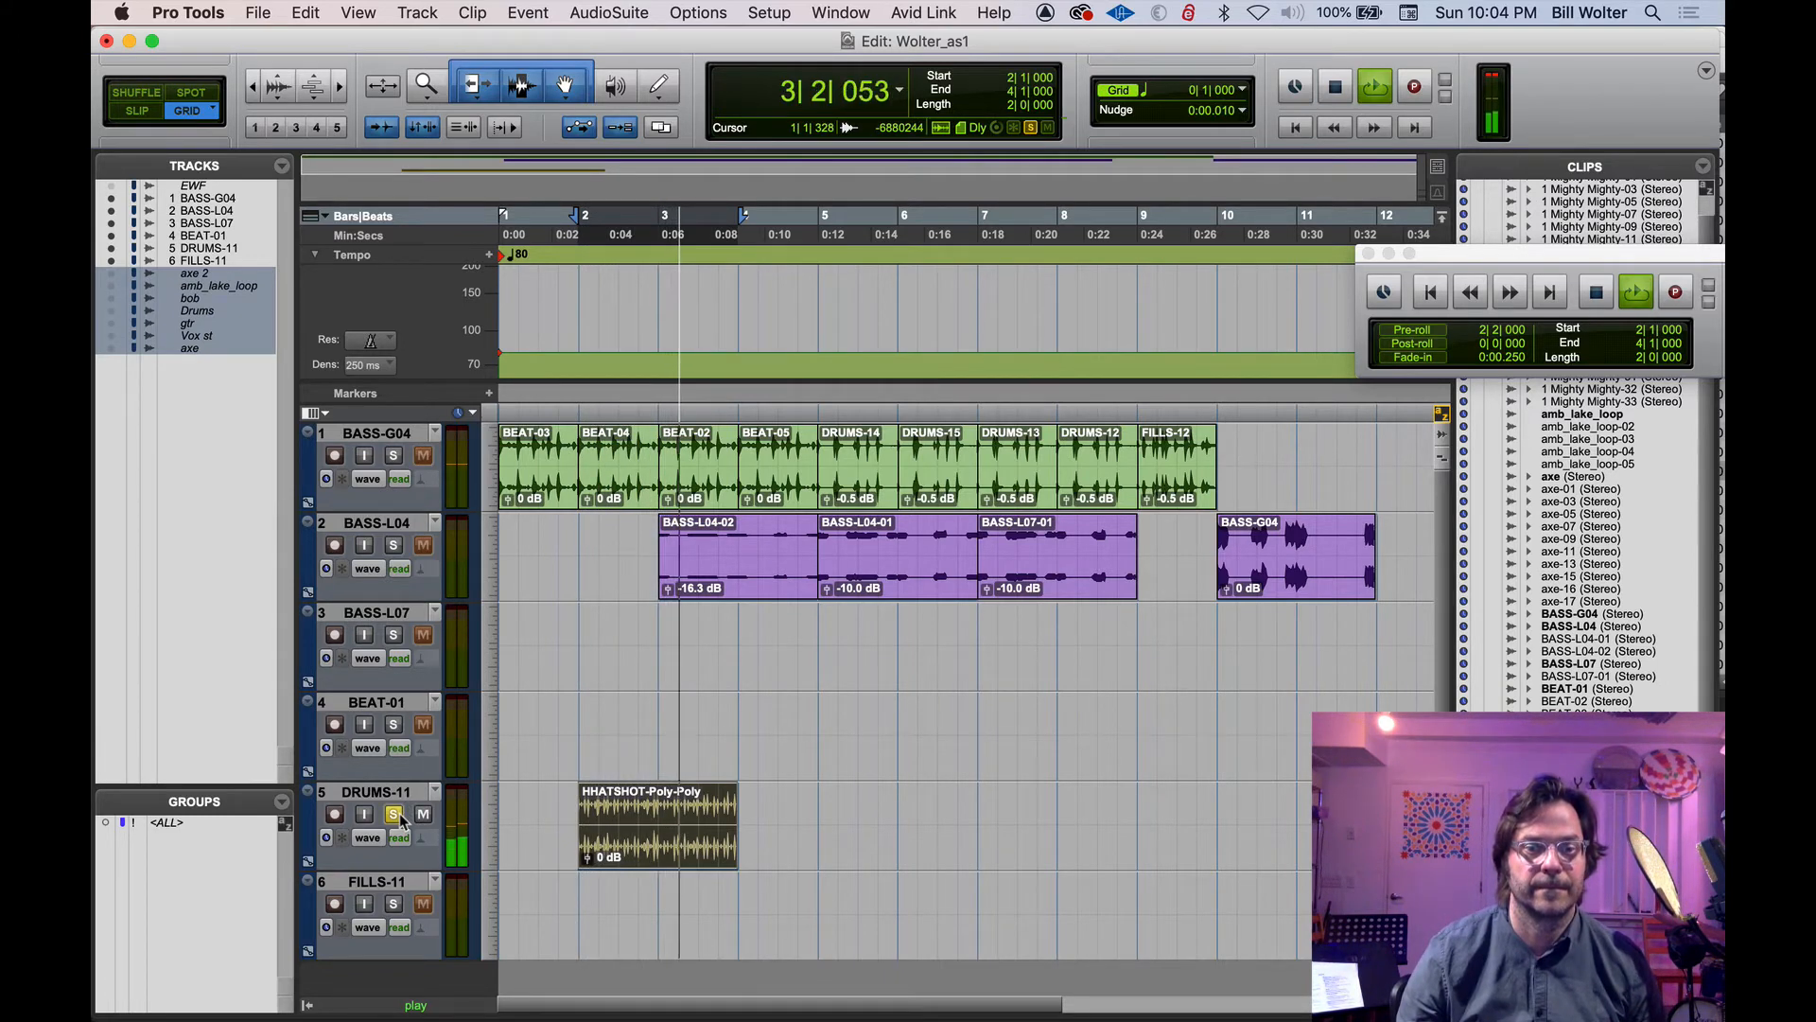
pyautogui.press('space')
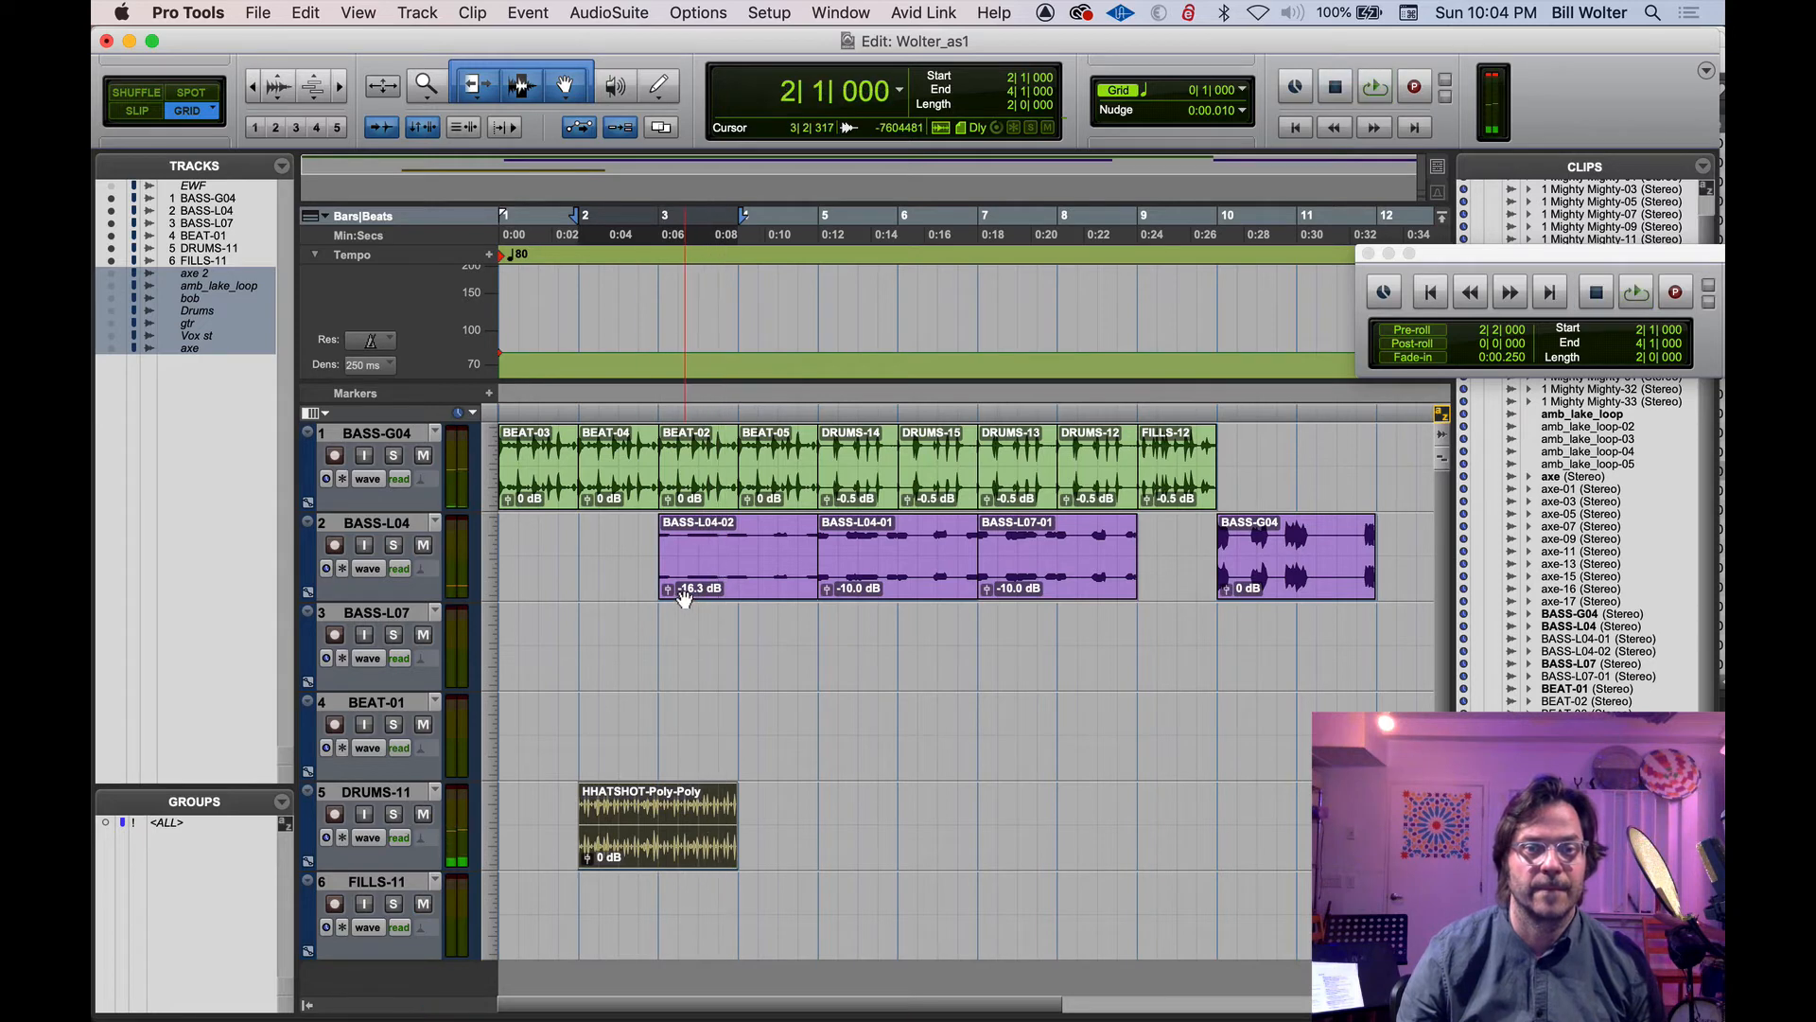
# Reset the BASS-L04-02 clip's gain to 0 dB and select the BASS-L04-01 clip.
pyautogui.keyDown('alt'); pyautogui.click(669, 588); pyautogui.keyUp('alt')
pyautogui.click(832, 591)
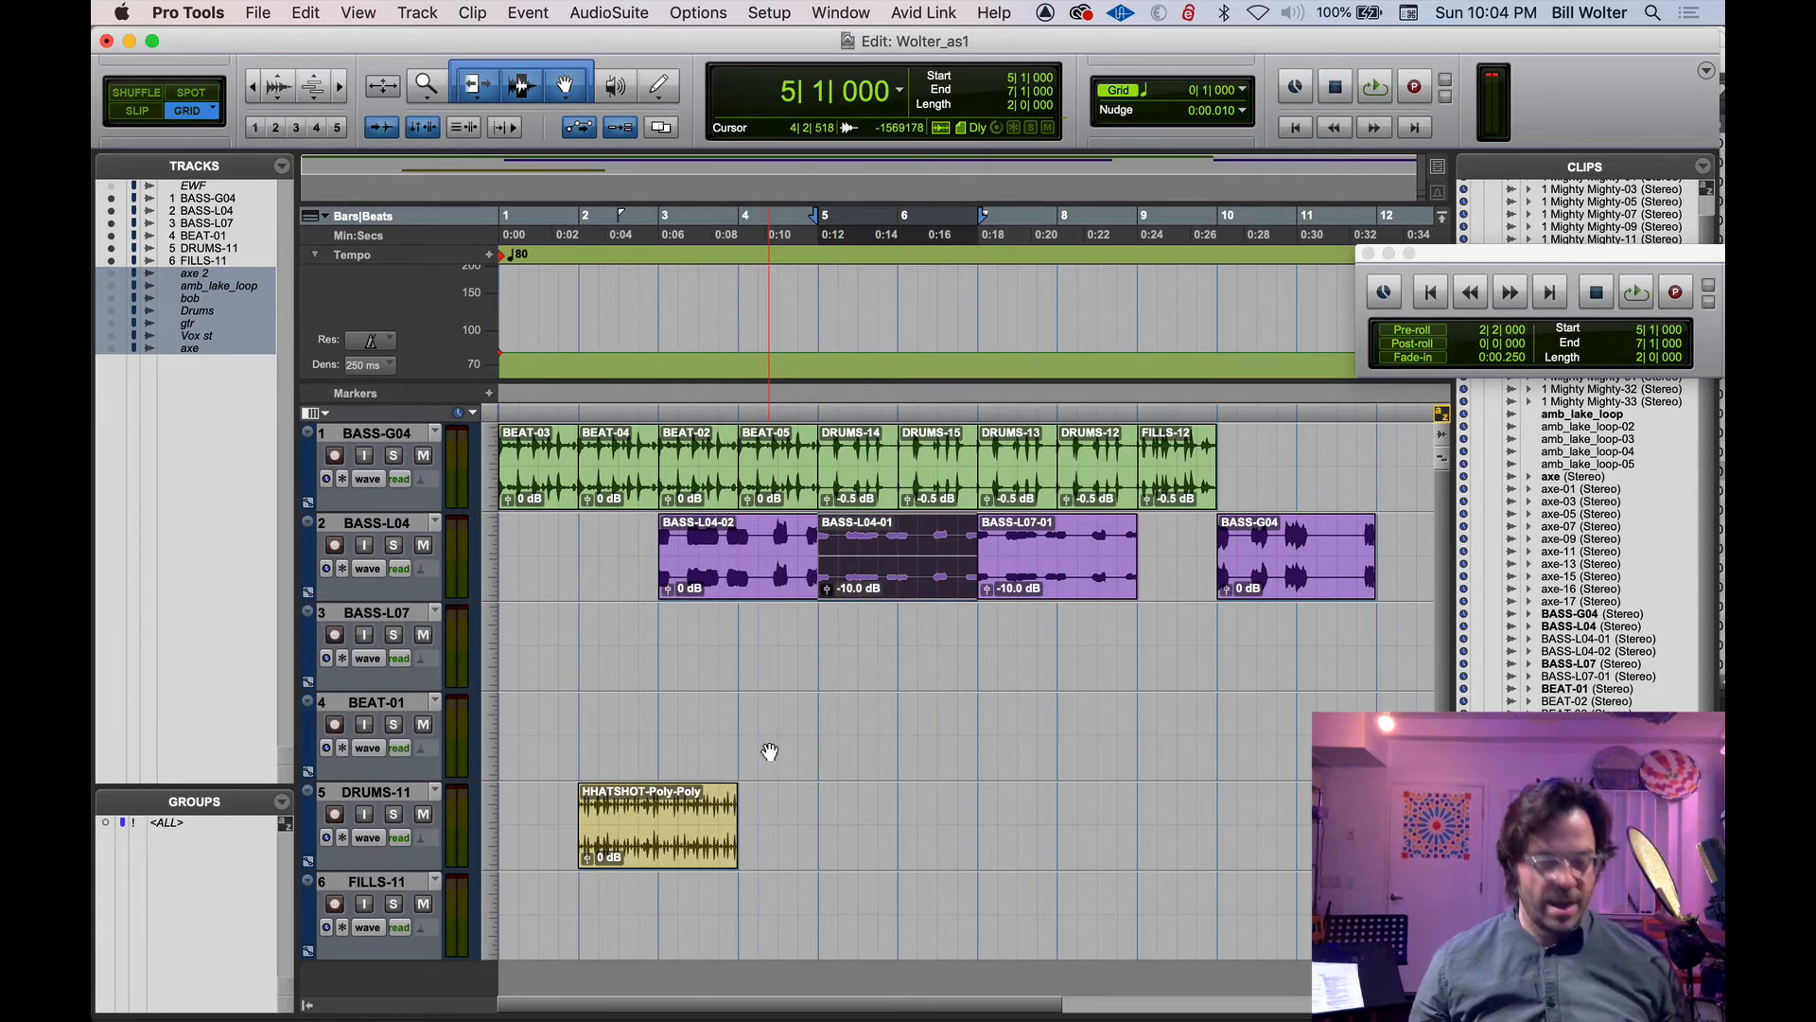
# Rearrange the Edit window and bring the Workspace browser in front of it, showing the PERCUSS loops.
pyautogui.doubleClick(958, 41)
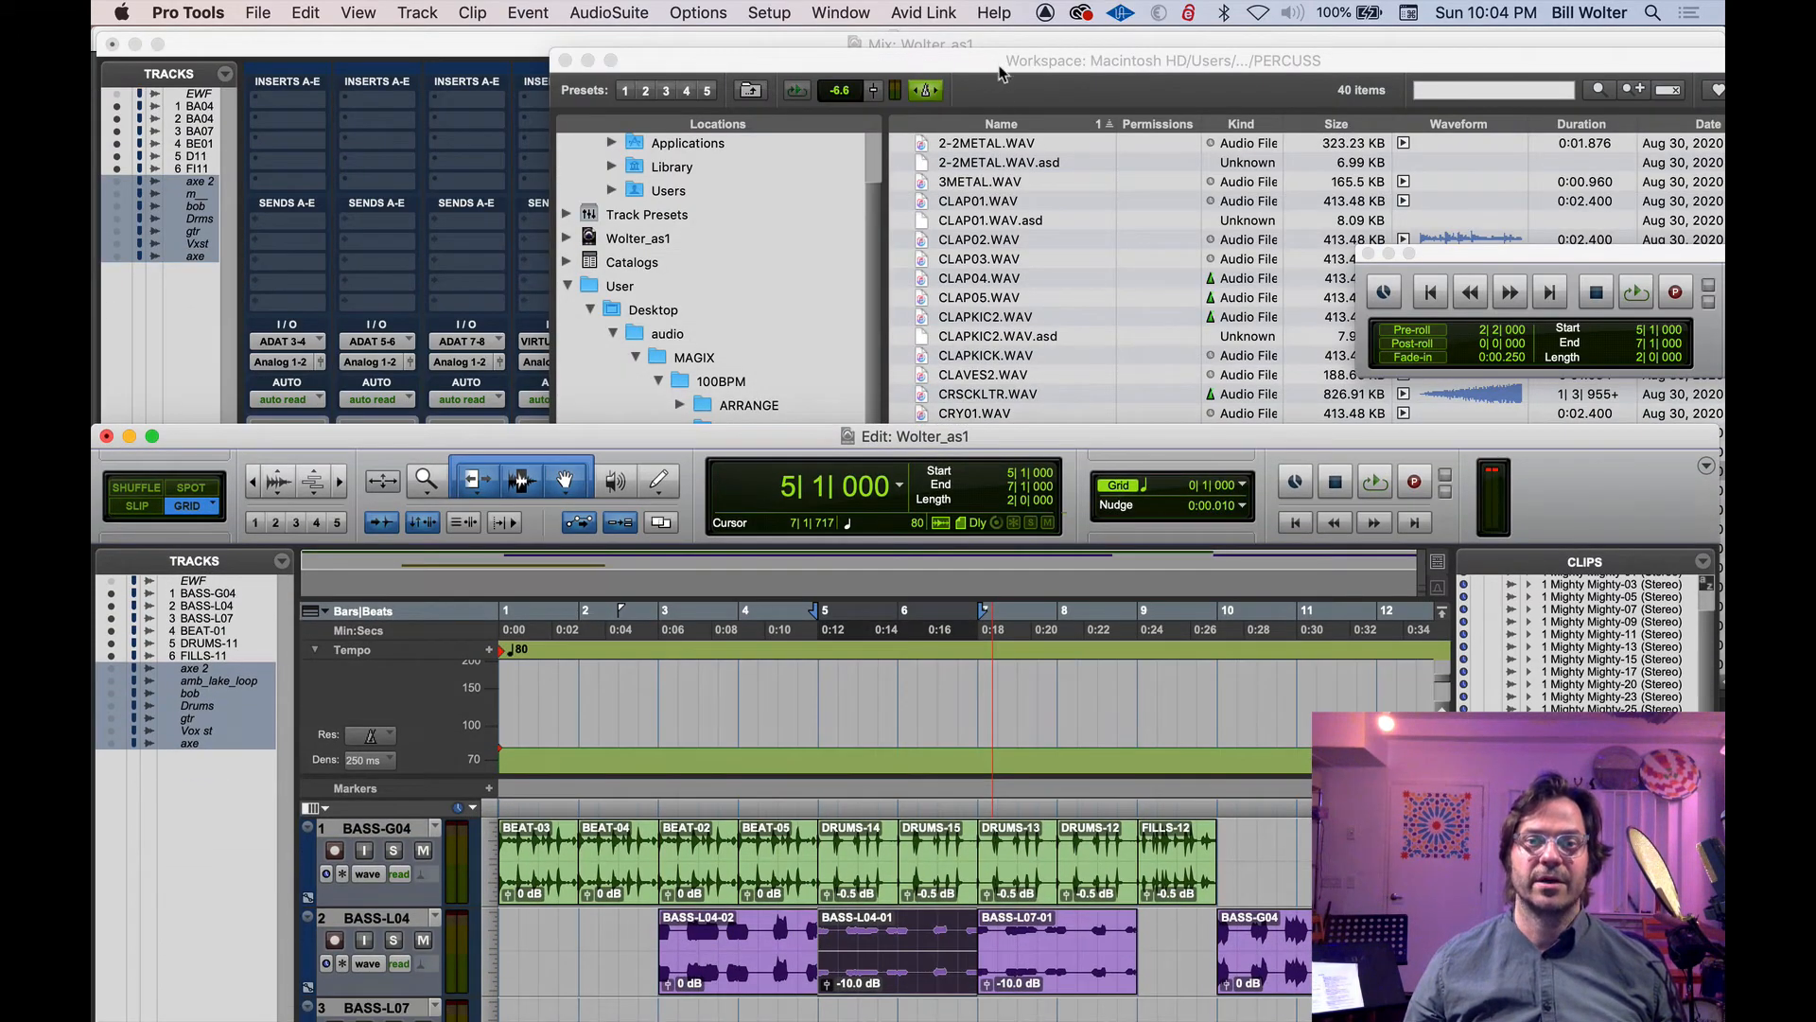
pyautogui.moveTo(932, 440); pyautogui.dragTo(943, 54)
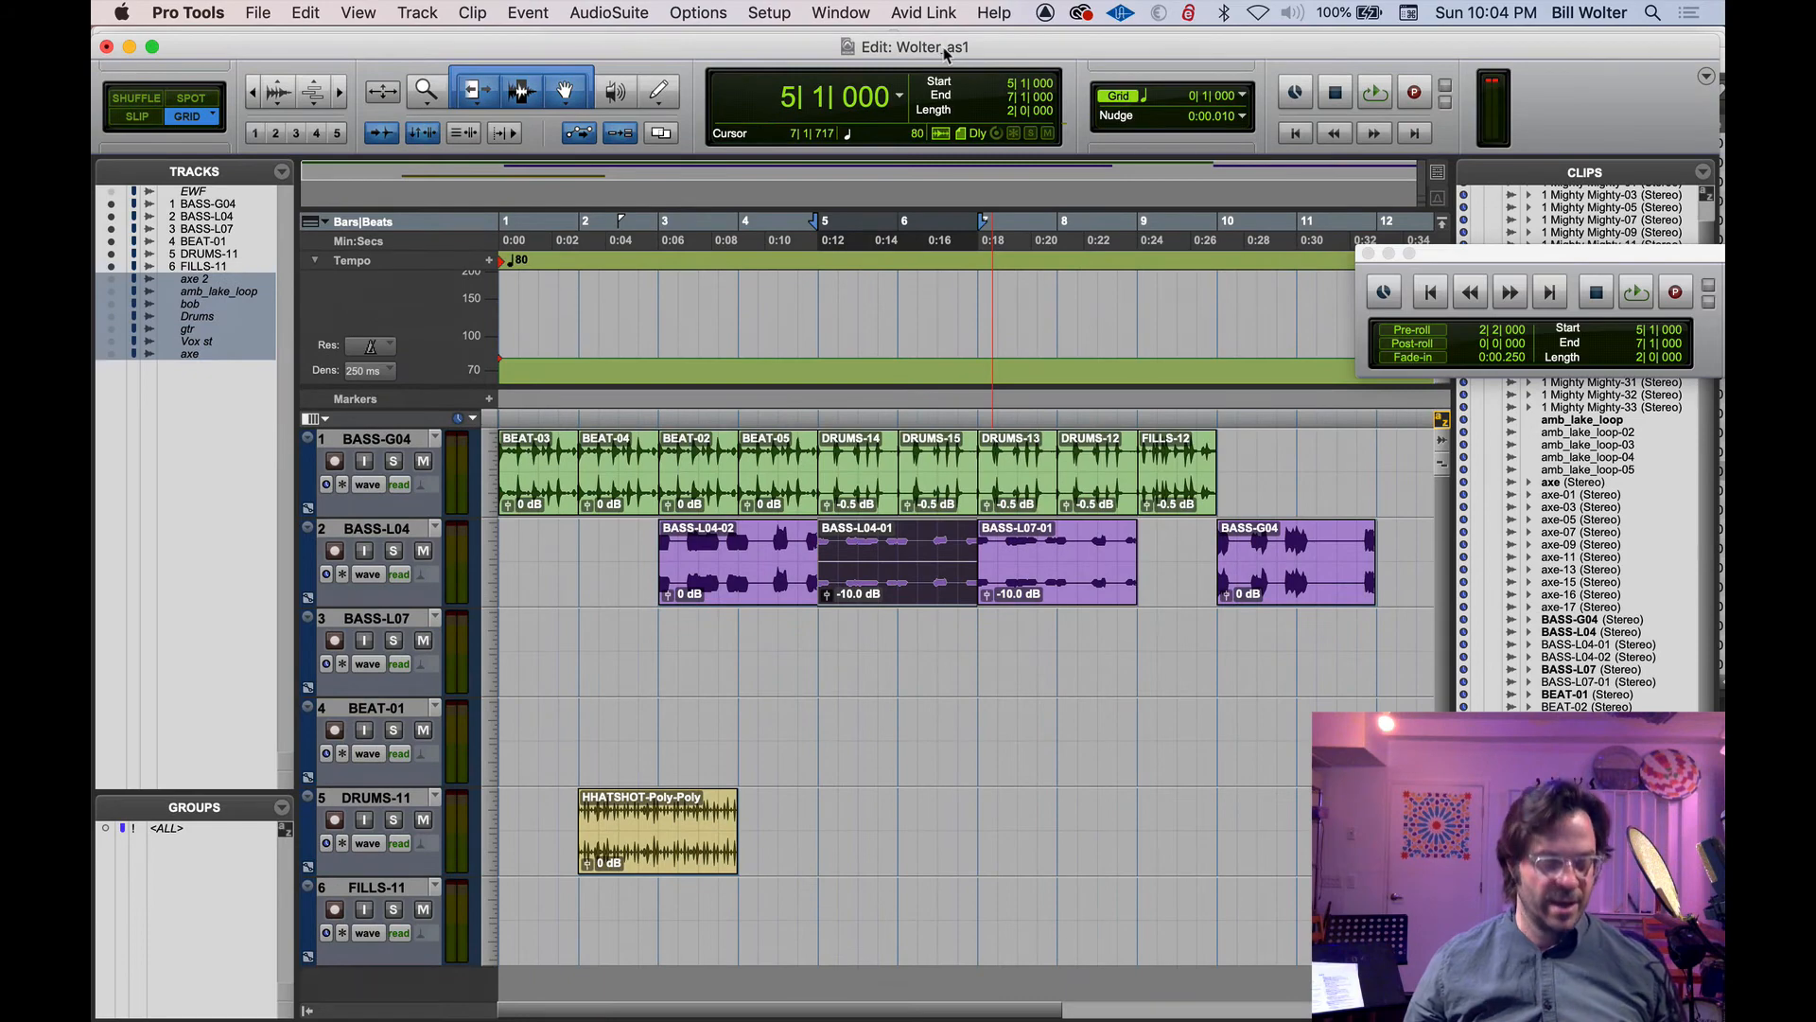
pyautogui.moveTo(859, 51); pyautogui.dragTo(934, 40)
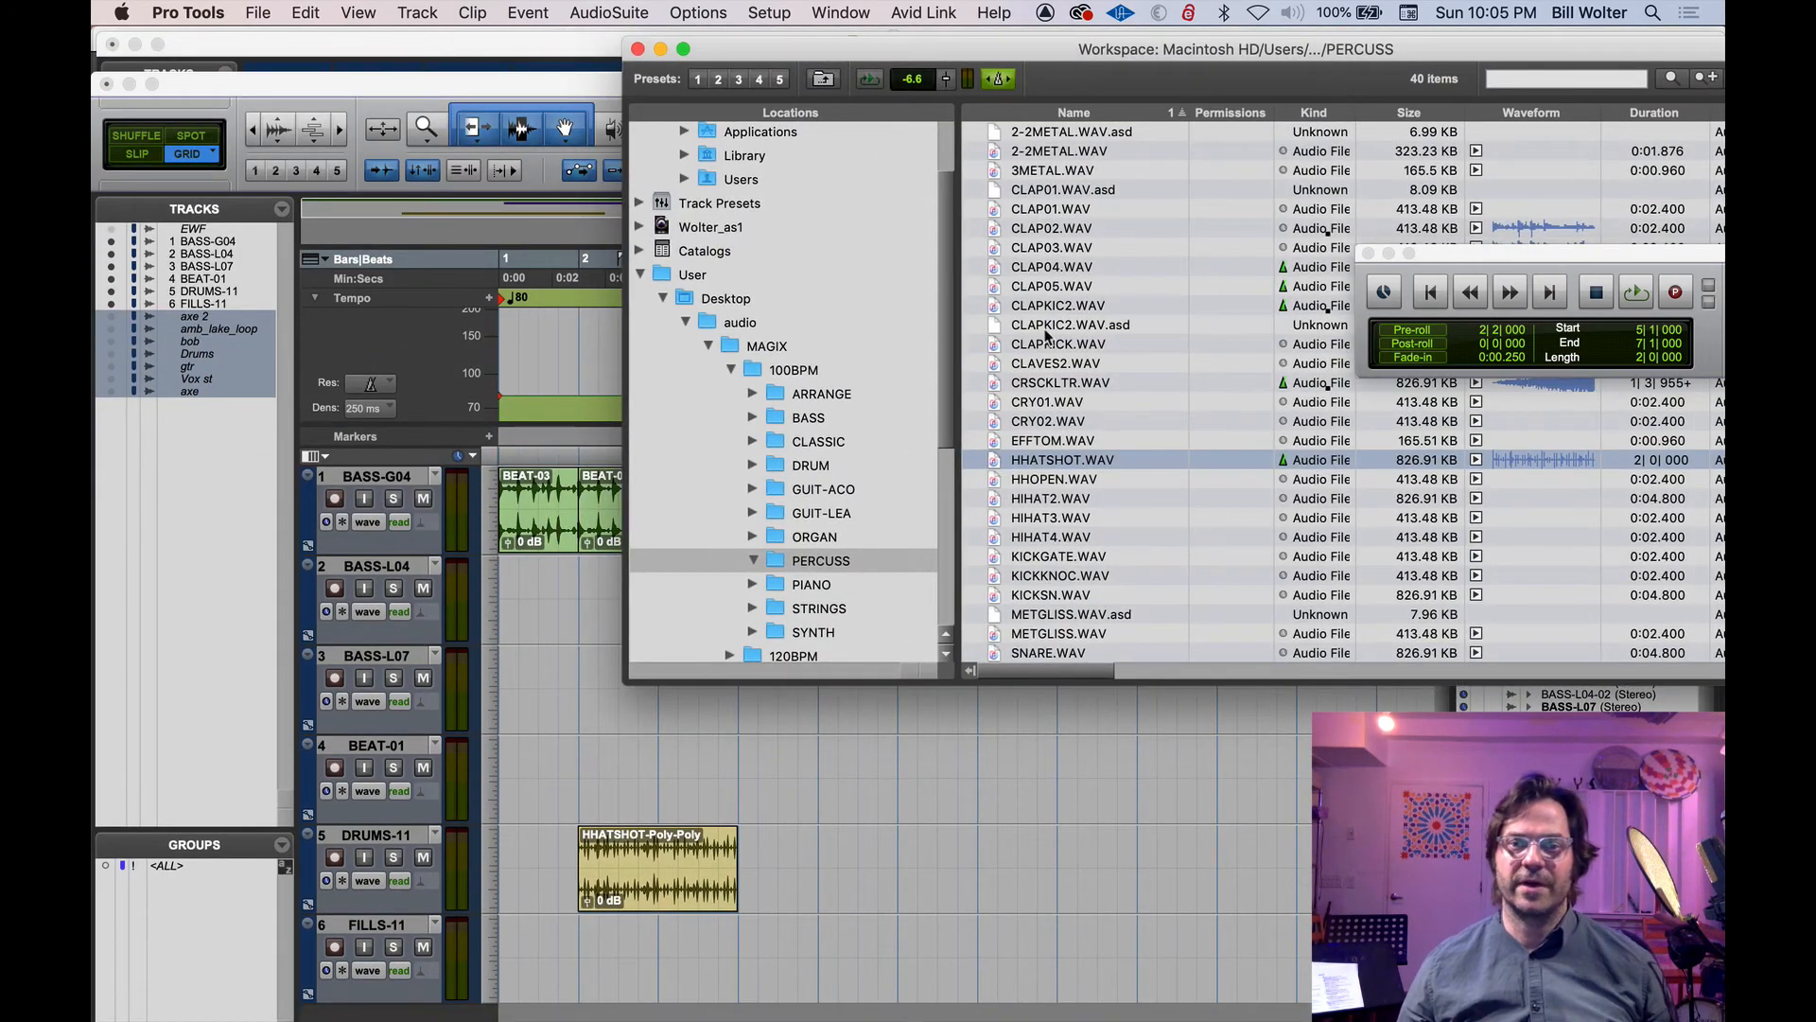
# Preview HIHAT3.WAV, then HIHAT2.WAV, and turn off session-tempo conforming to hear the original tempo.
pyautogui.click(1047, 520)
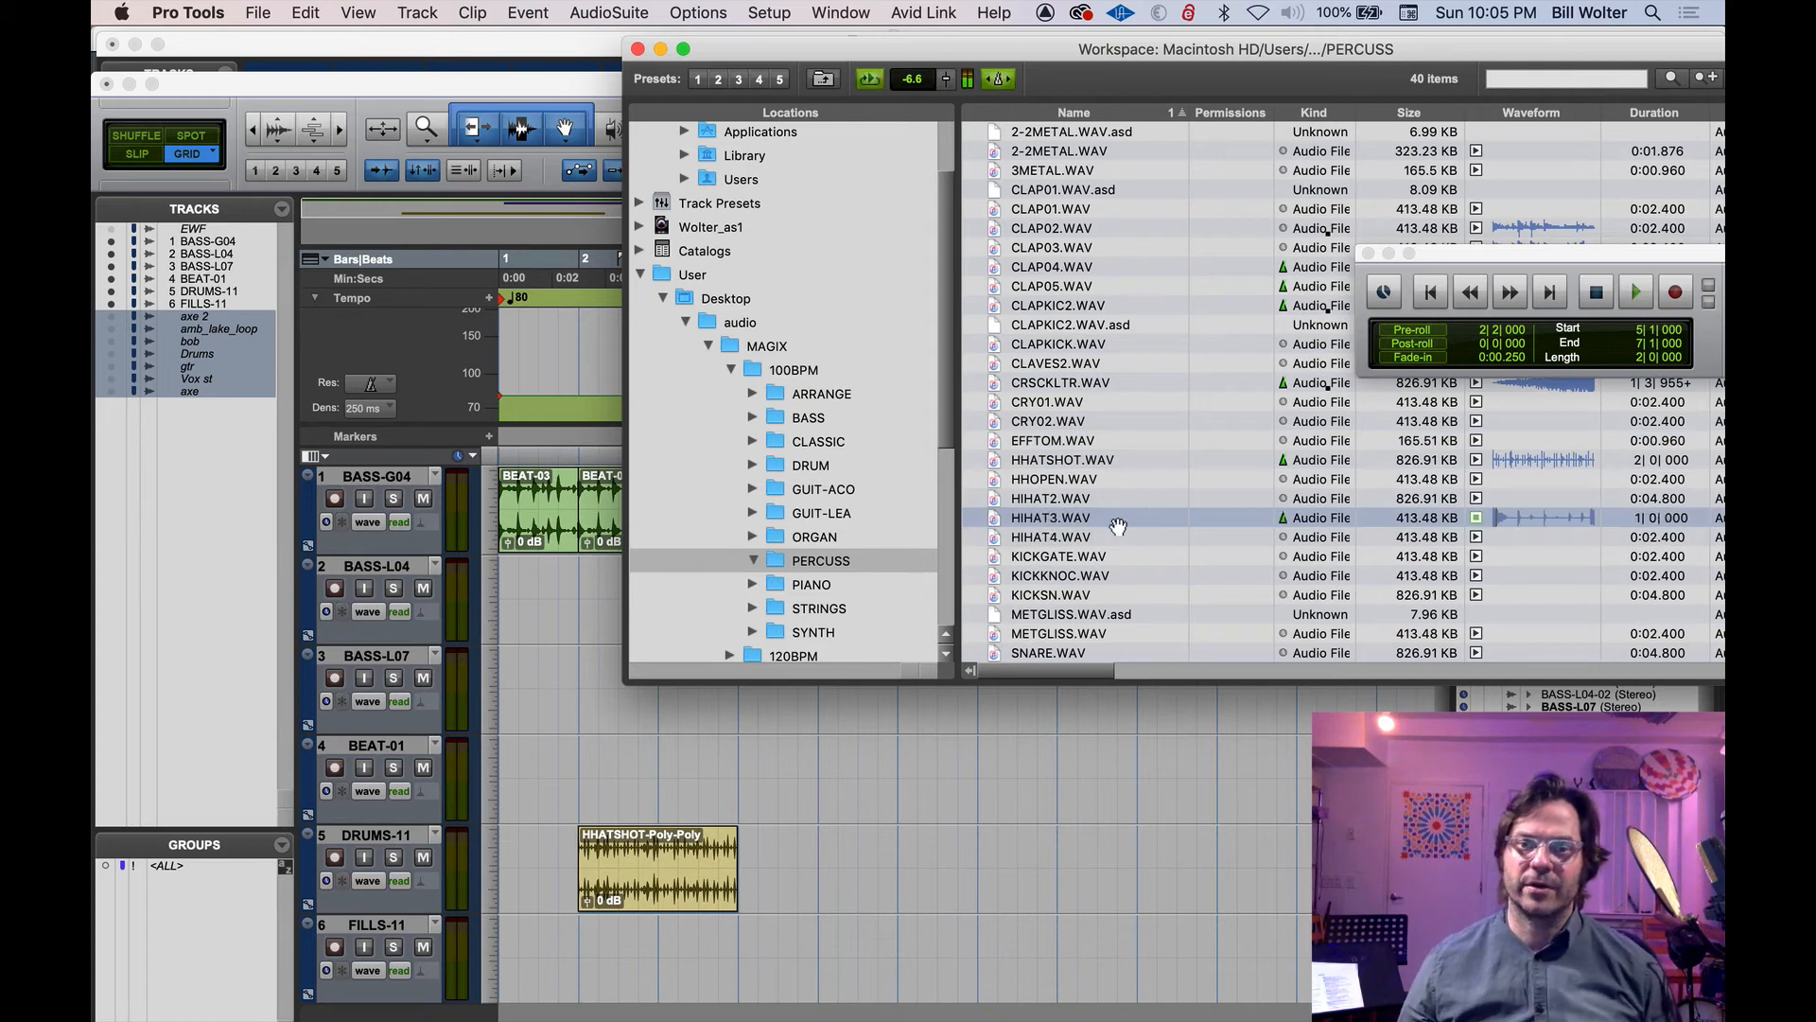
pyautogui.click(1067, 499)
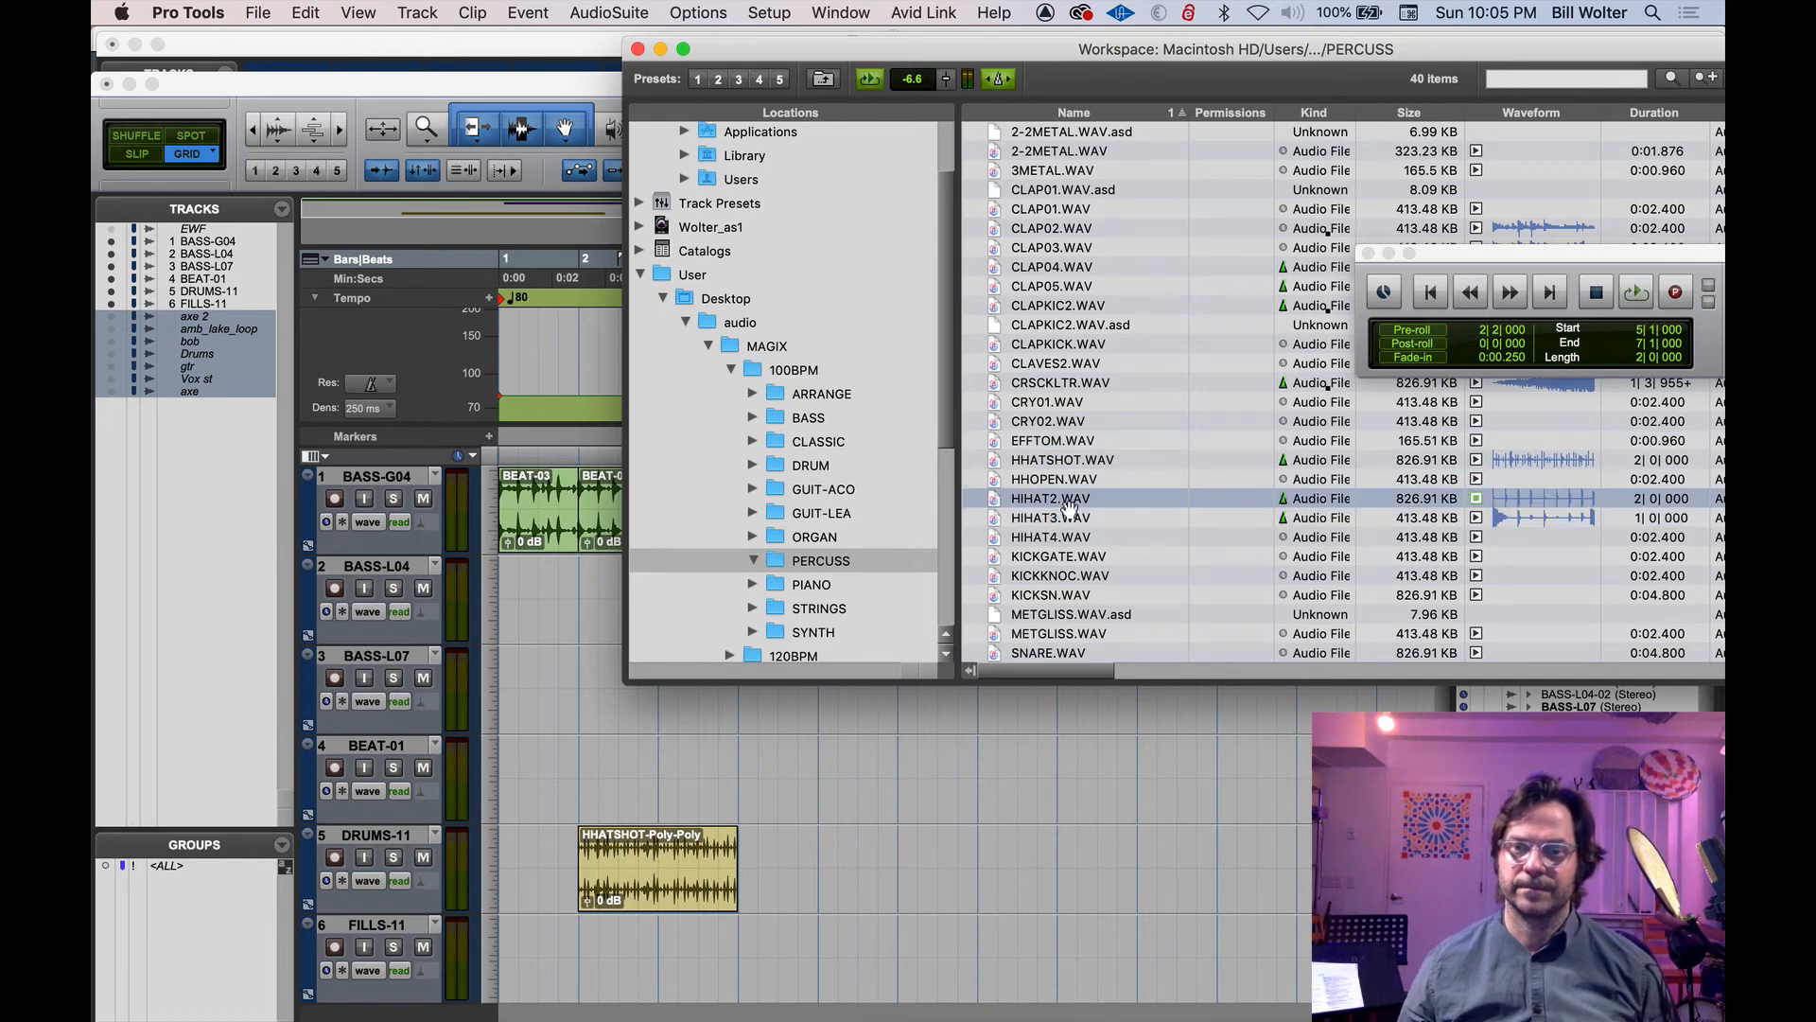
pyautogui.click(997, 80)
pyautogui.press('space')
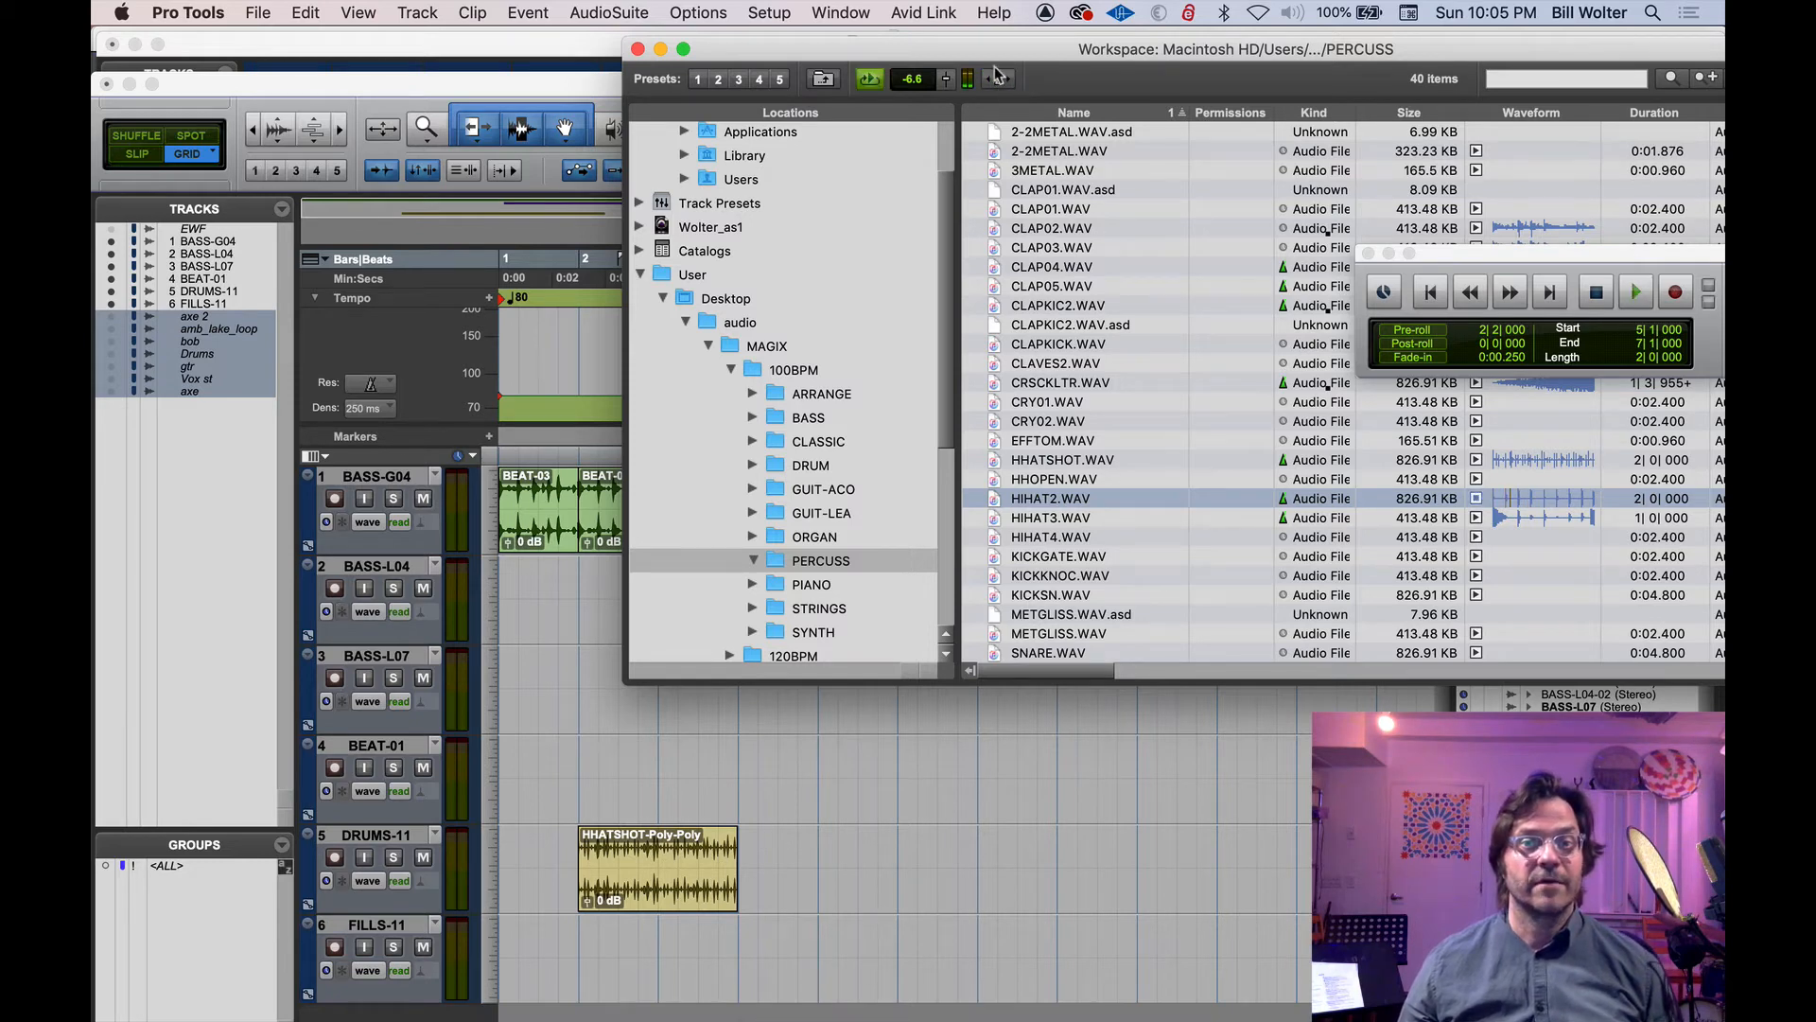
# Turn session-tempo conforming back on, preview HIHAT2.WAV, and place it on the BEAT-01 track at 4|1|000.
pyautogui.click(997, 81)
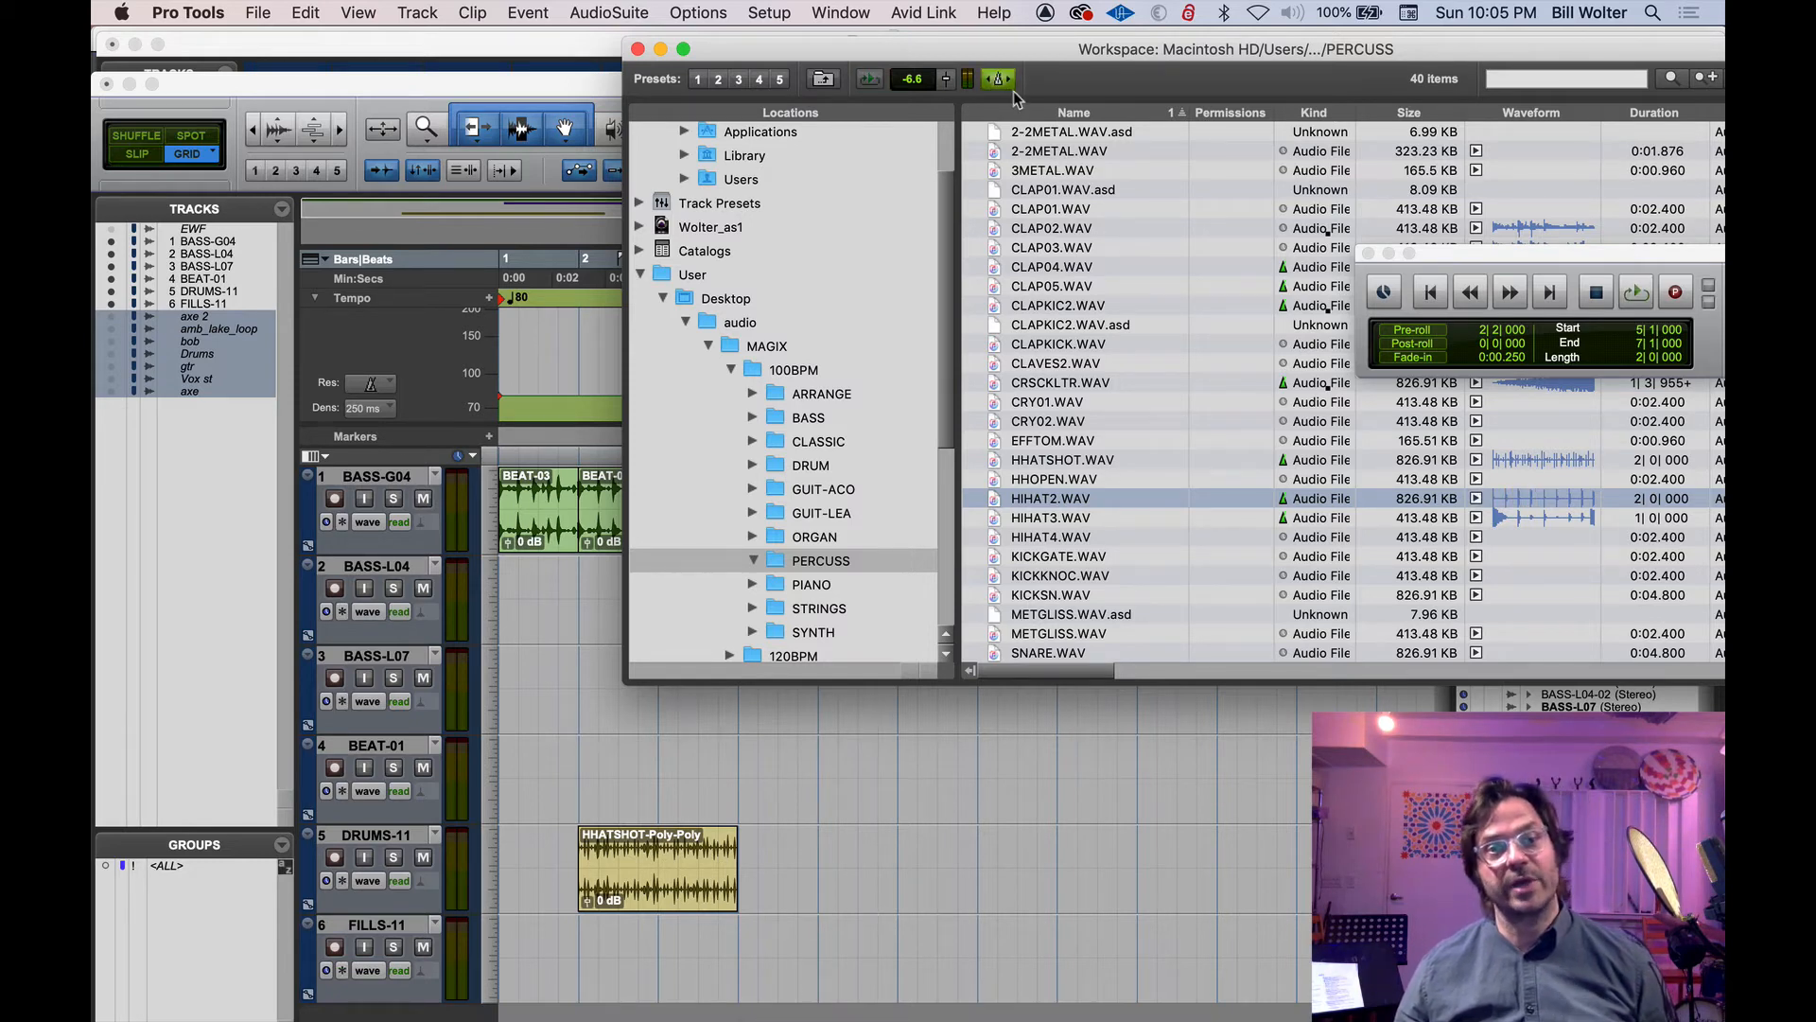
pyautogui.press('space')
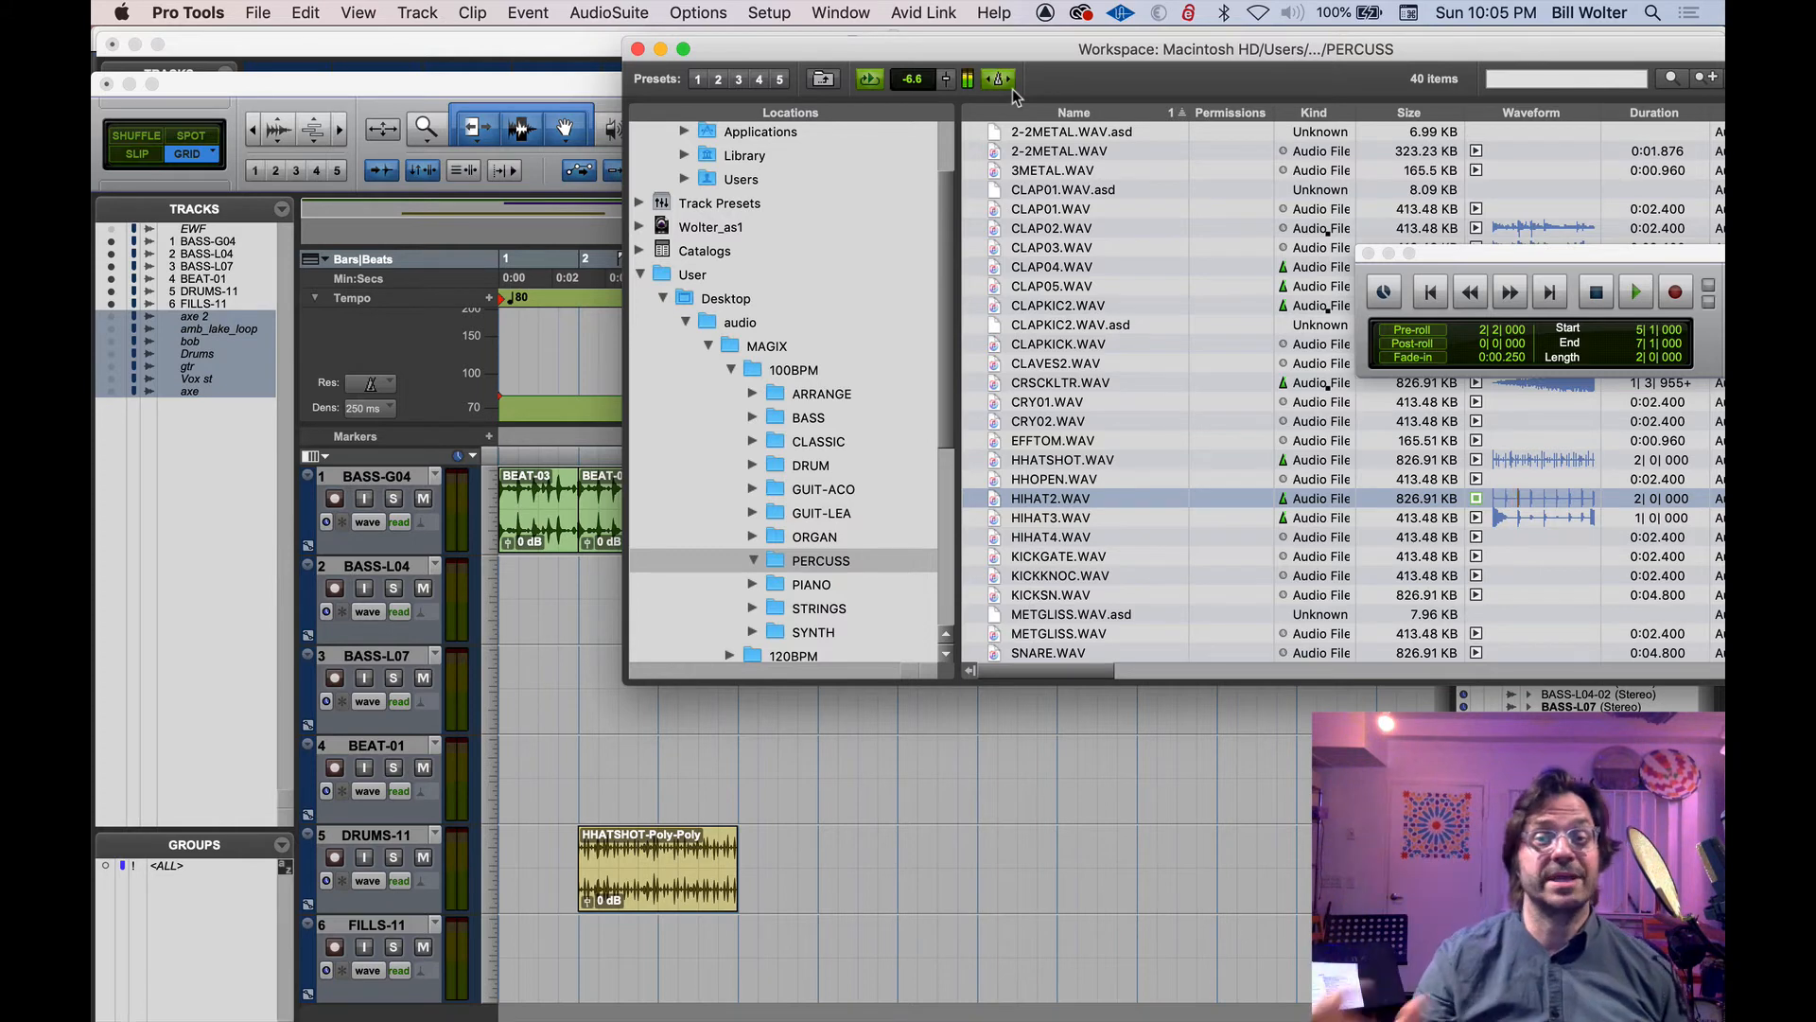
pyautogui.press('space')
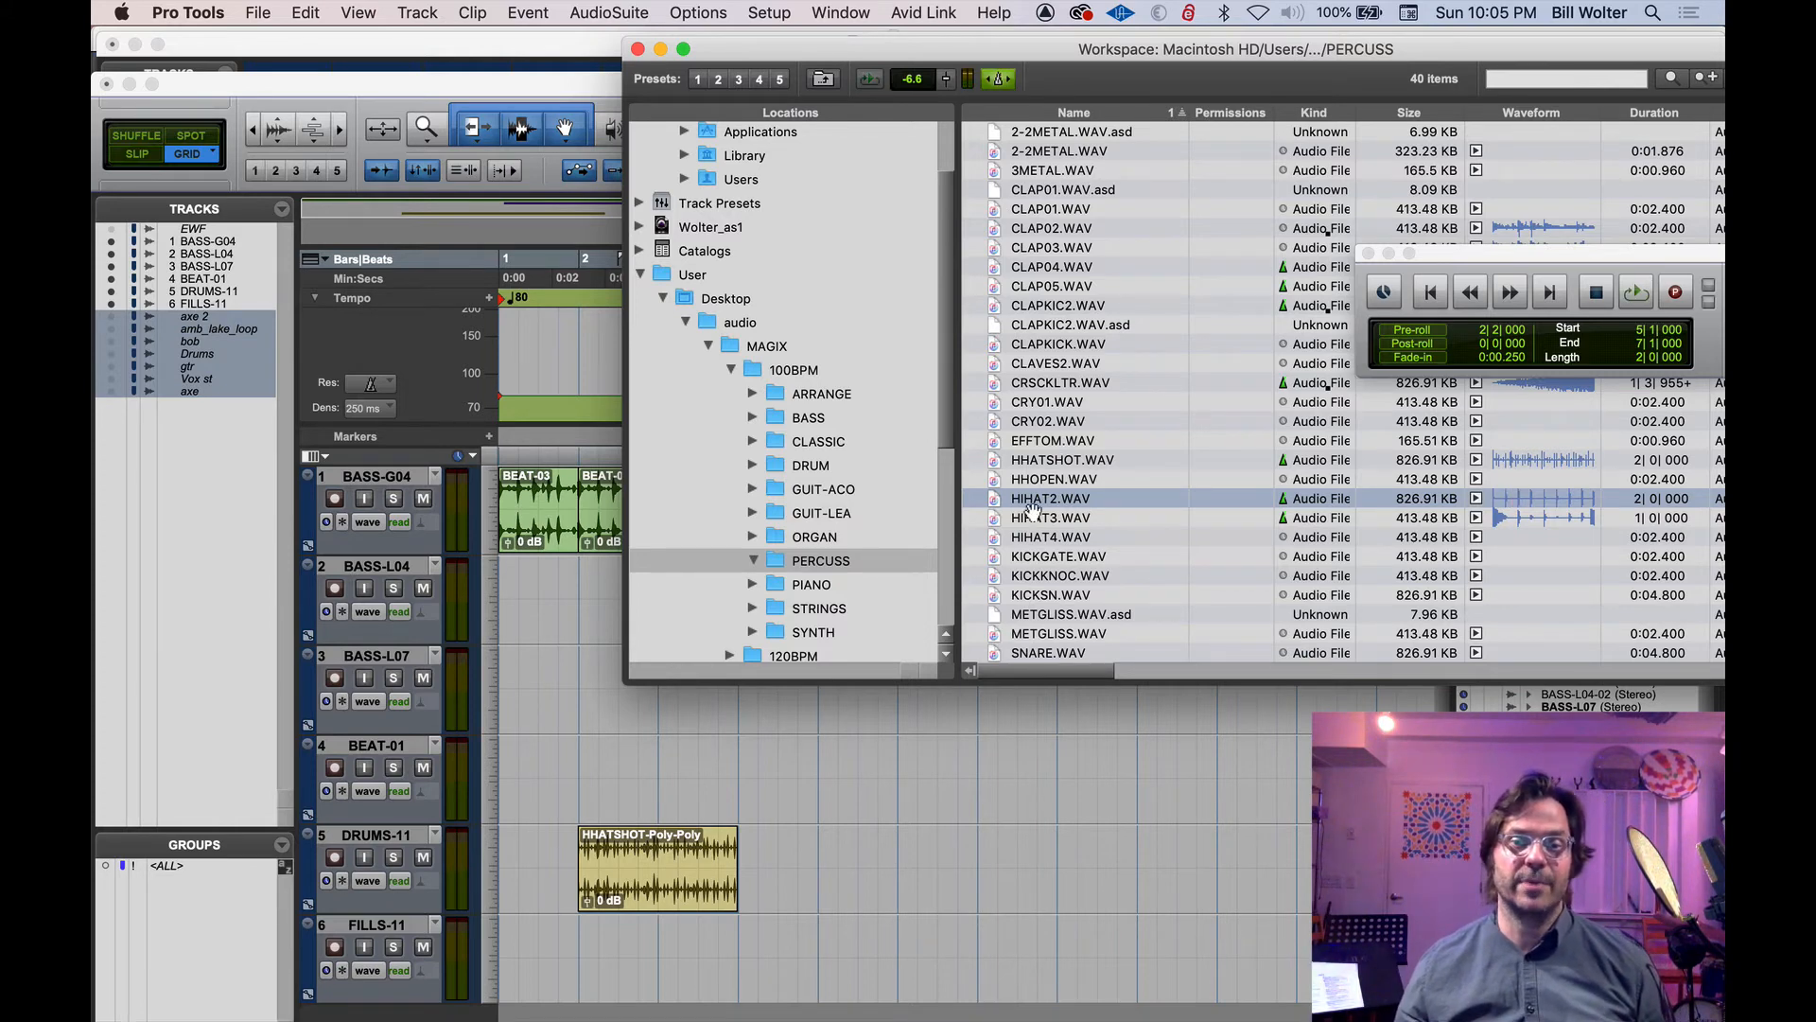
pyautogui.moveTo(1032, 511); pyautogui.dragTo(745, 787)
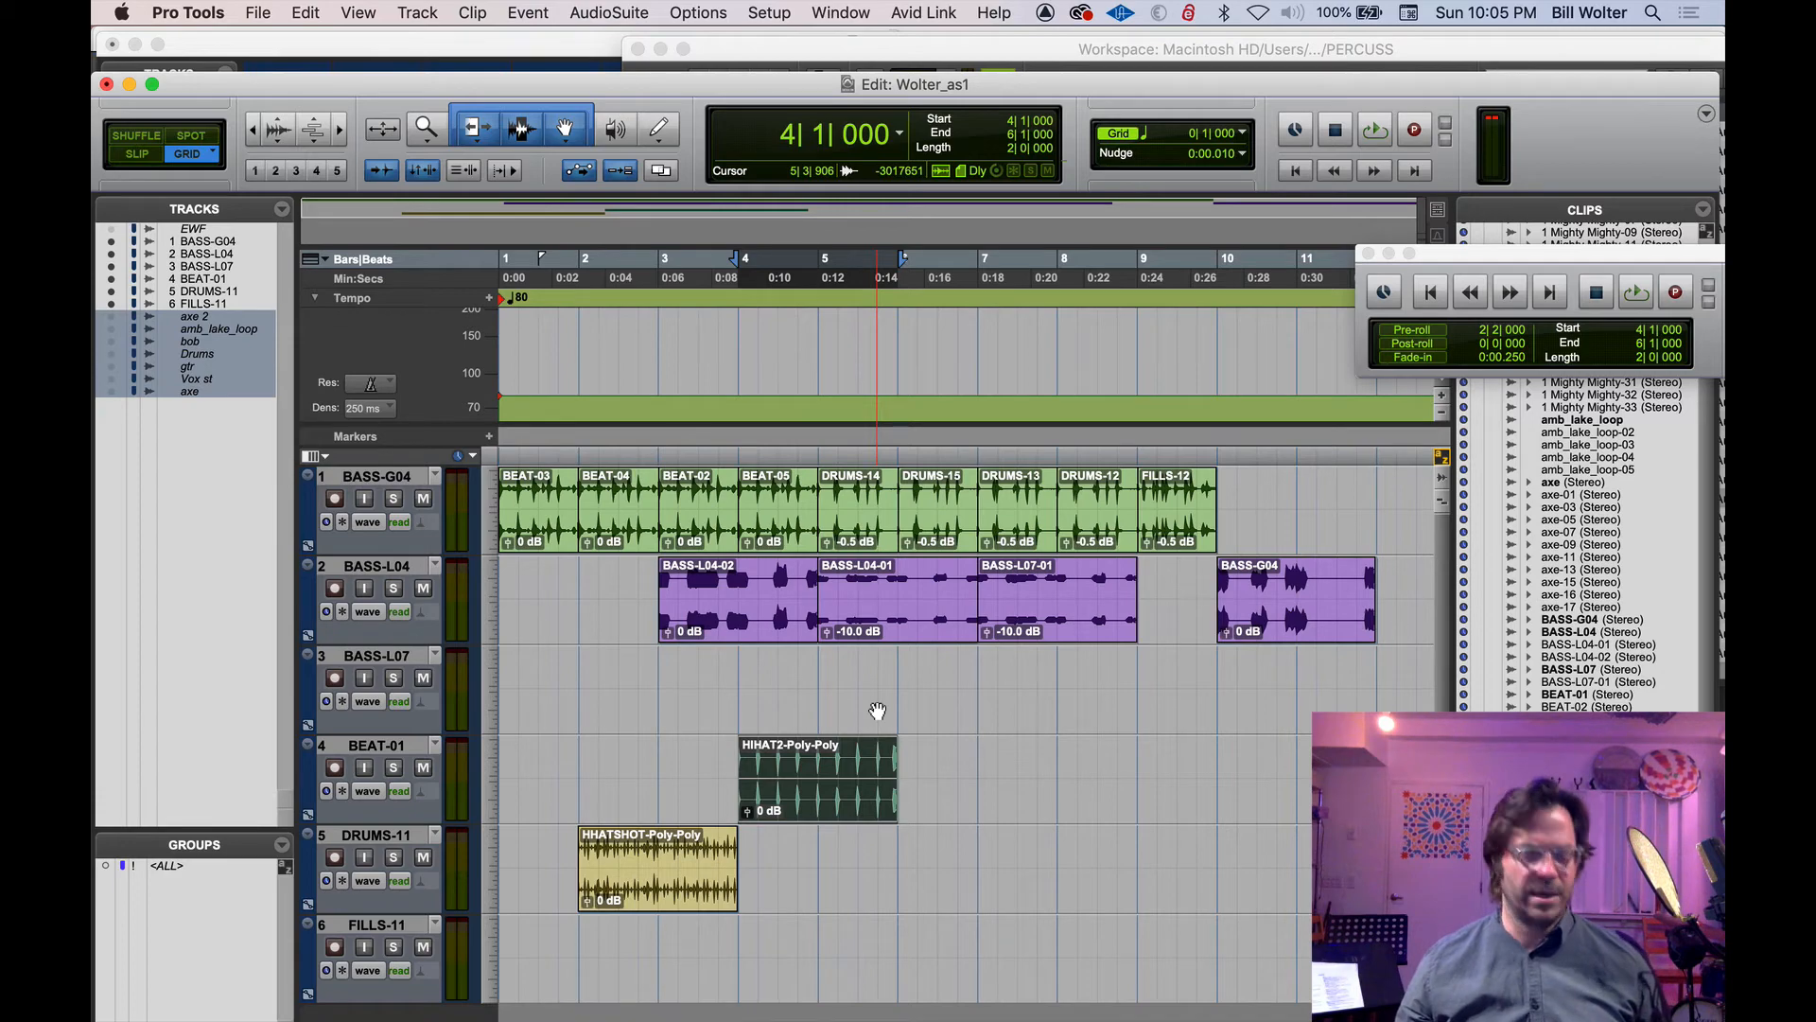
# Return to the Workspace browser, turn off session-tempo conforming, and preview HIHAT4.WAV at its original tempo.
pyautogui.click(1099, 59)
pyautogui.click(1000, 76)
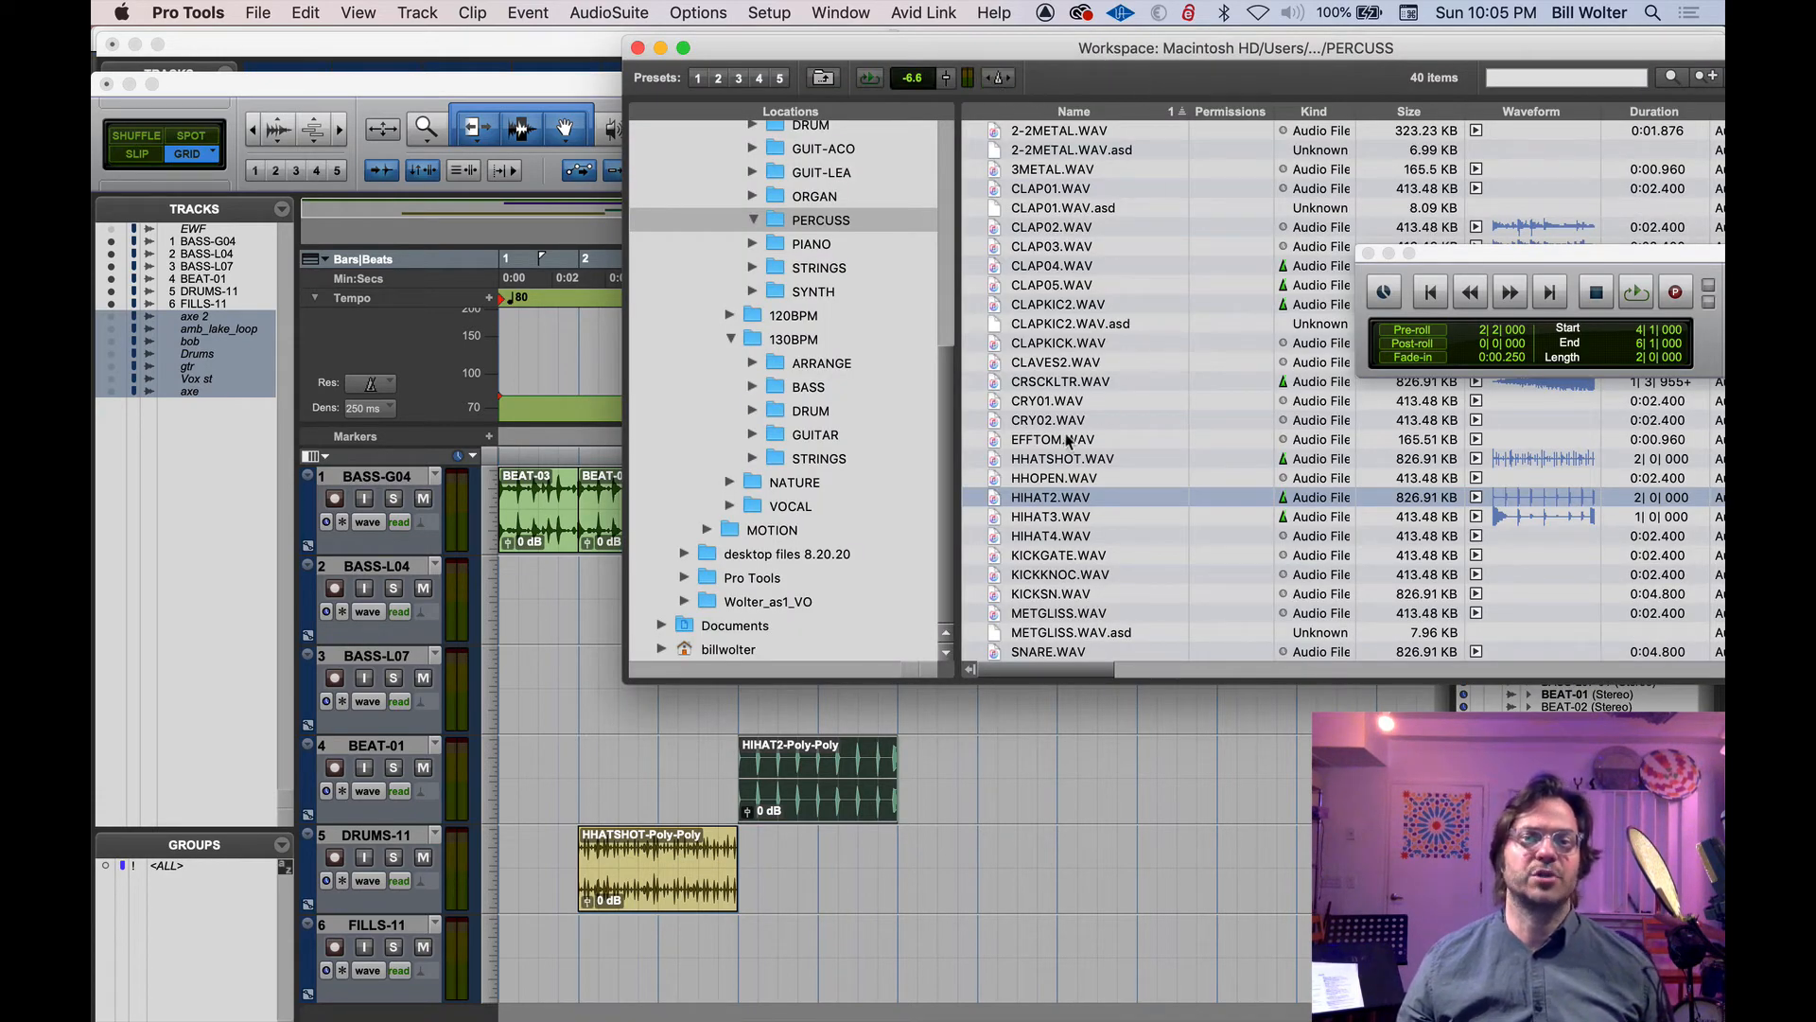
pyautogui.click(1065, 521)
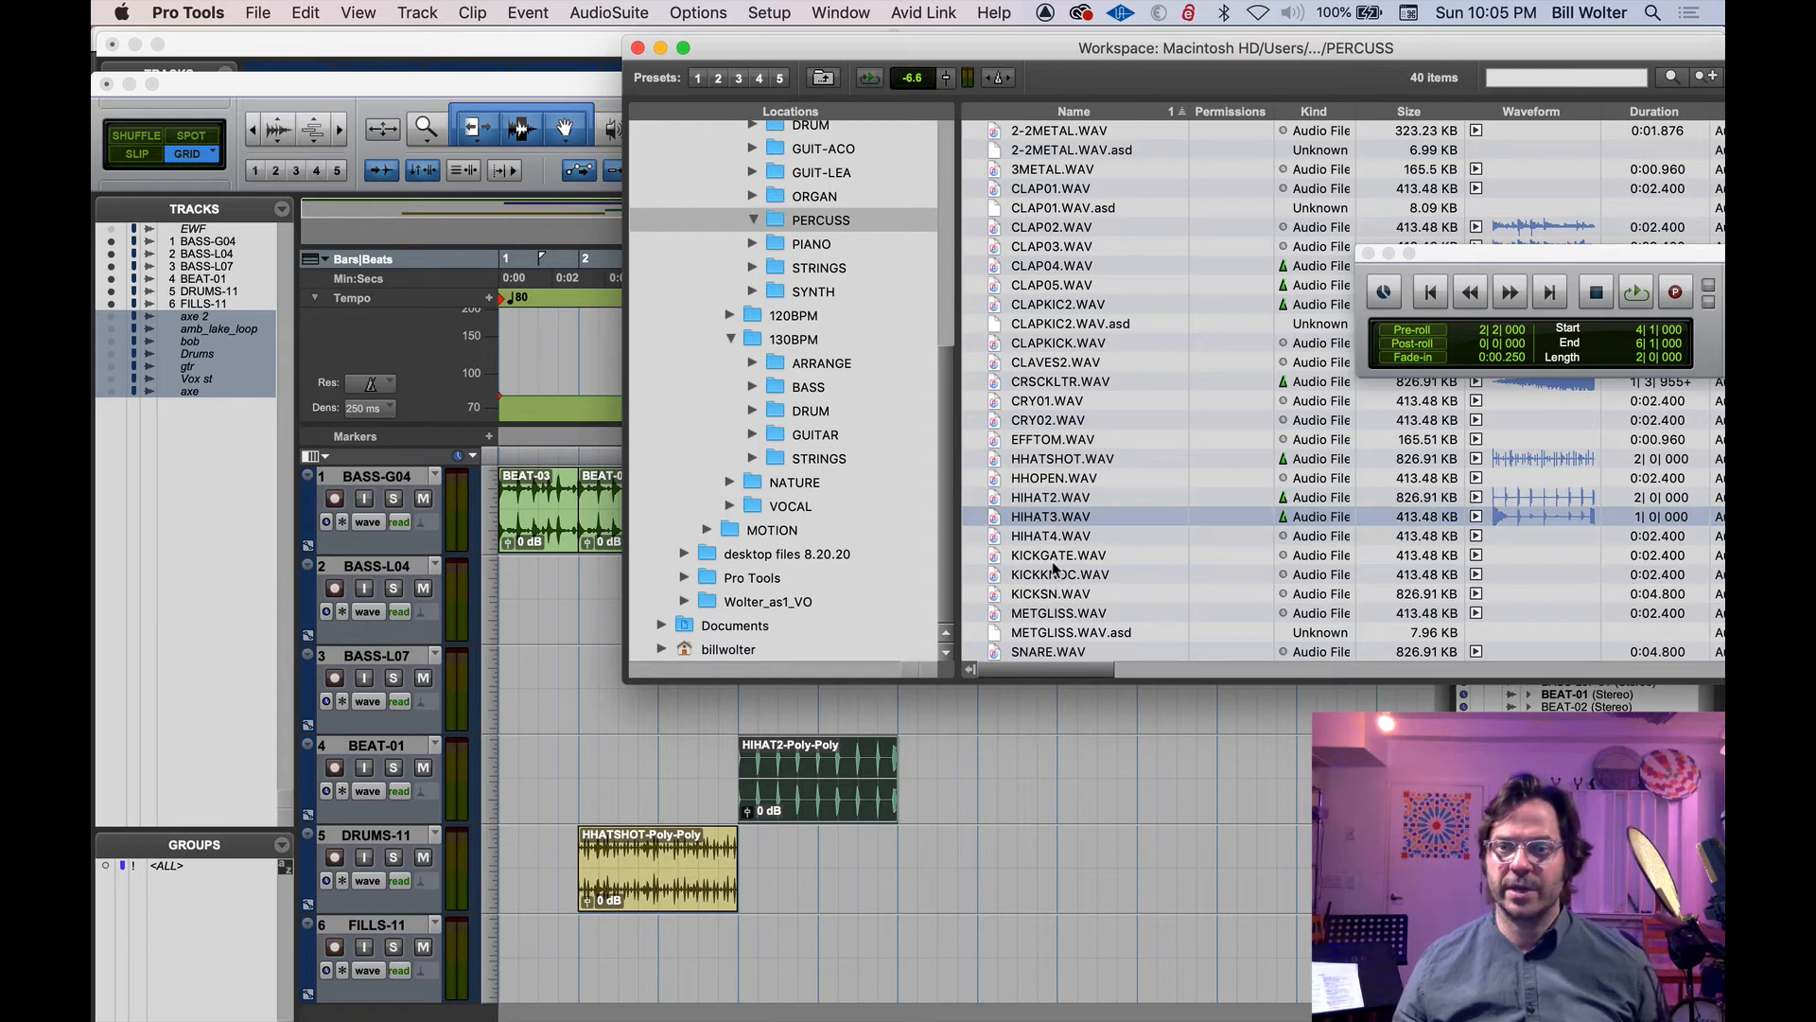
pyautogui.click(1047, 558)
pyautogui.press('Up')
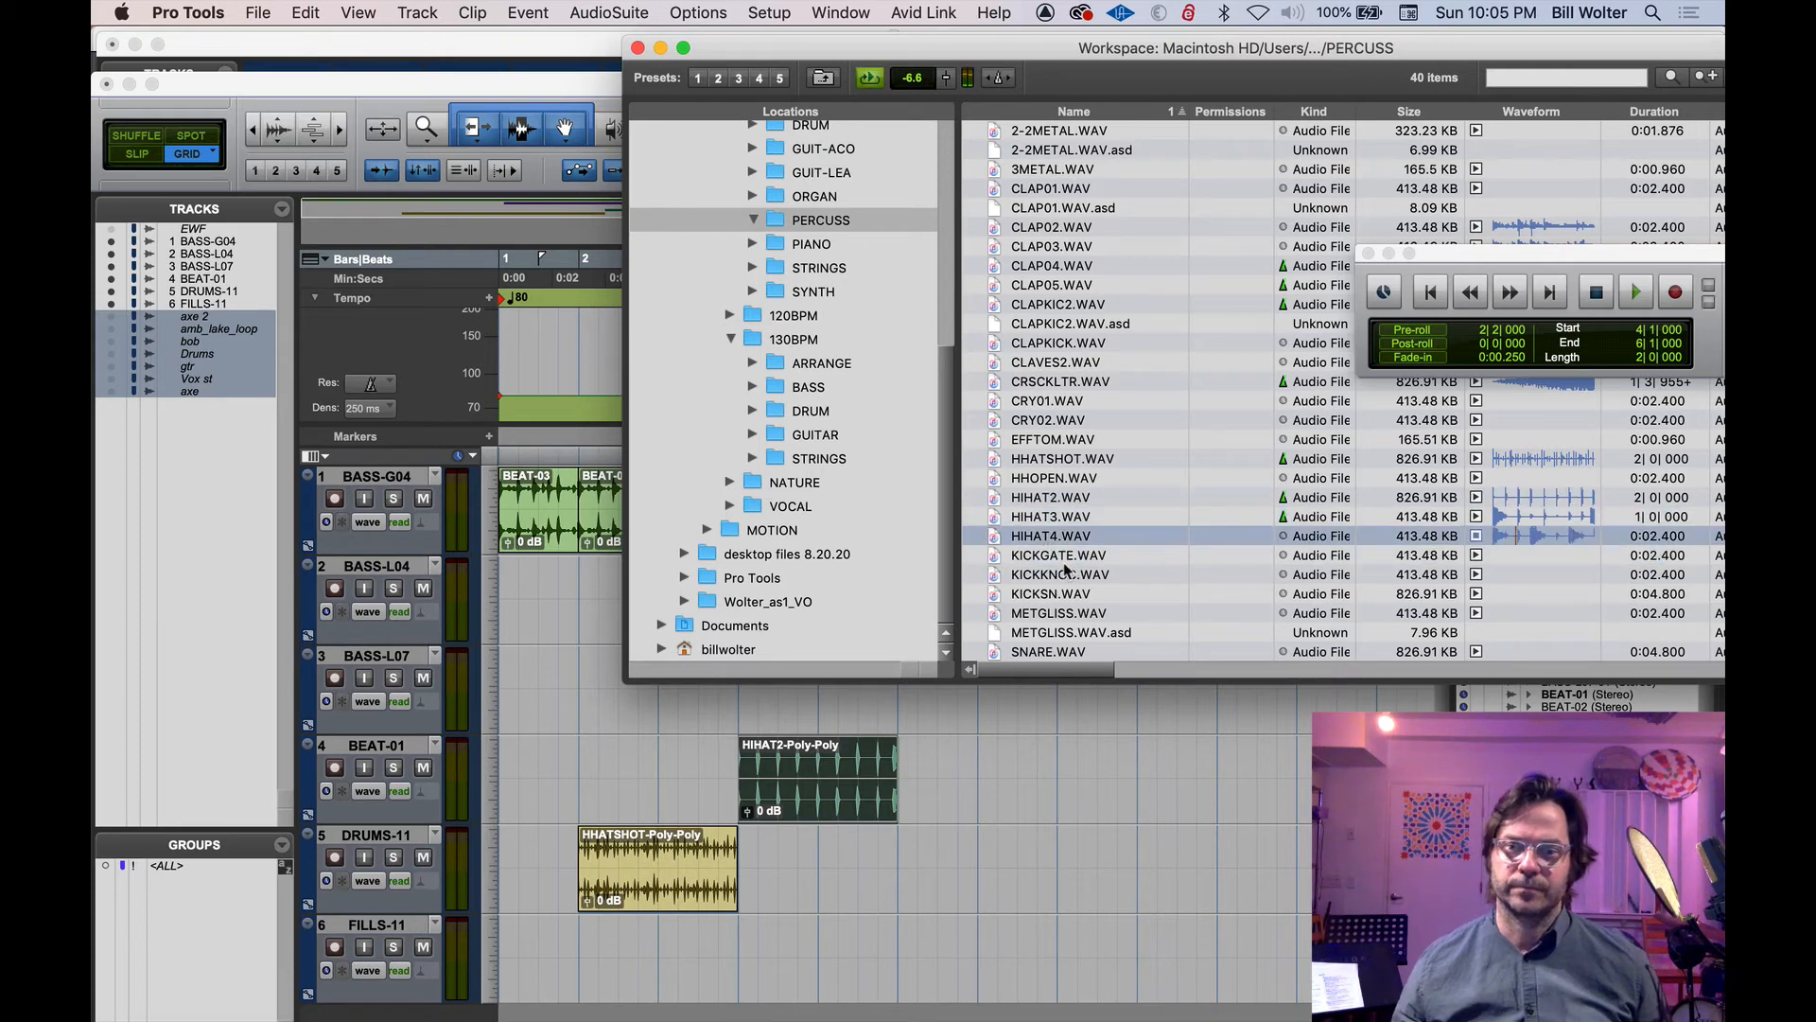
# Compare HIHAT4.WAV with conforming on, place it unconformed on the DRUMS-11 track at 6|1|000, and close the Workspace browser.
pyautogui.click(1000, 79)
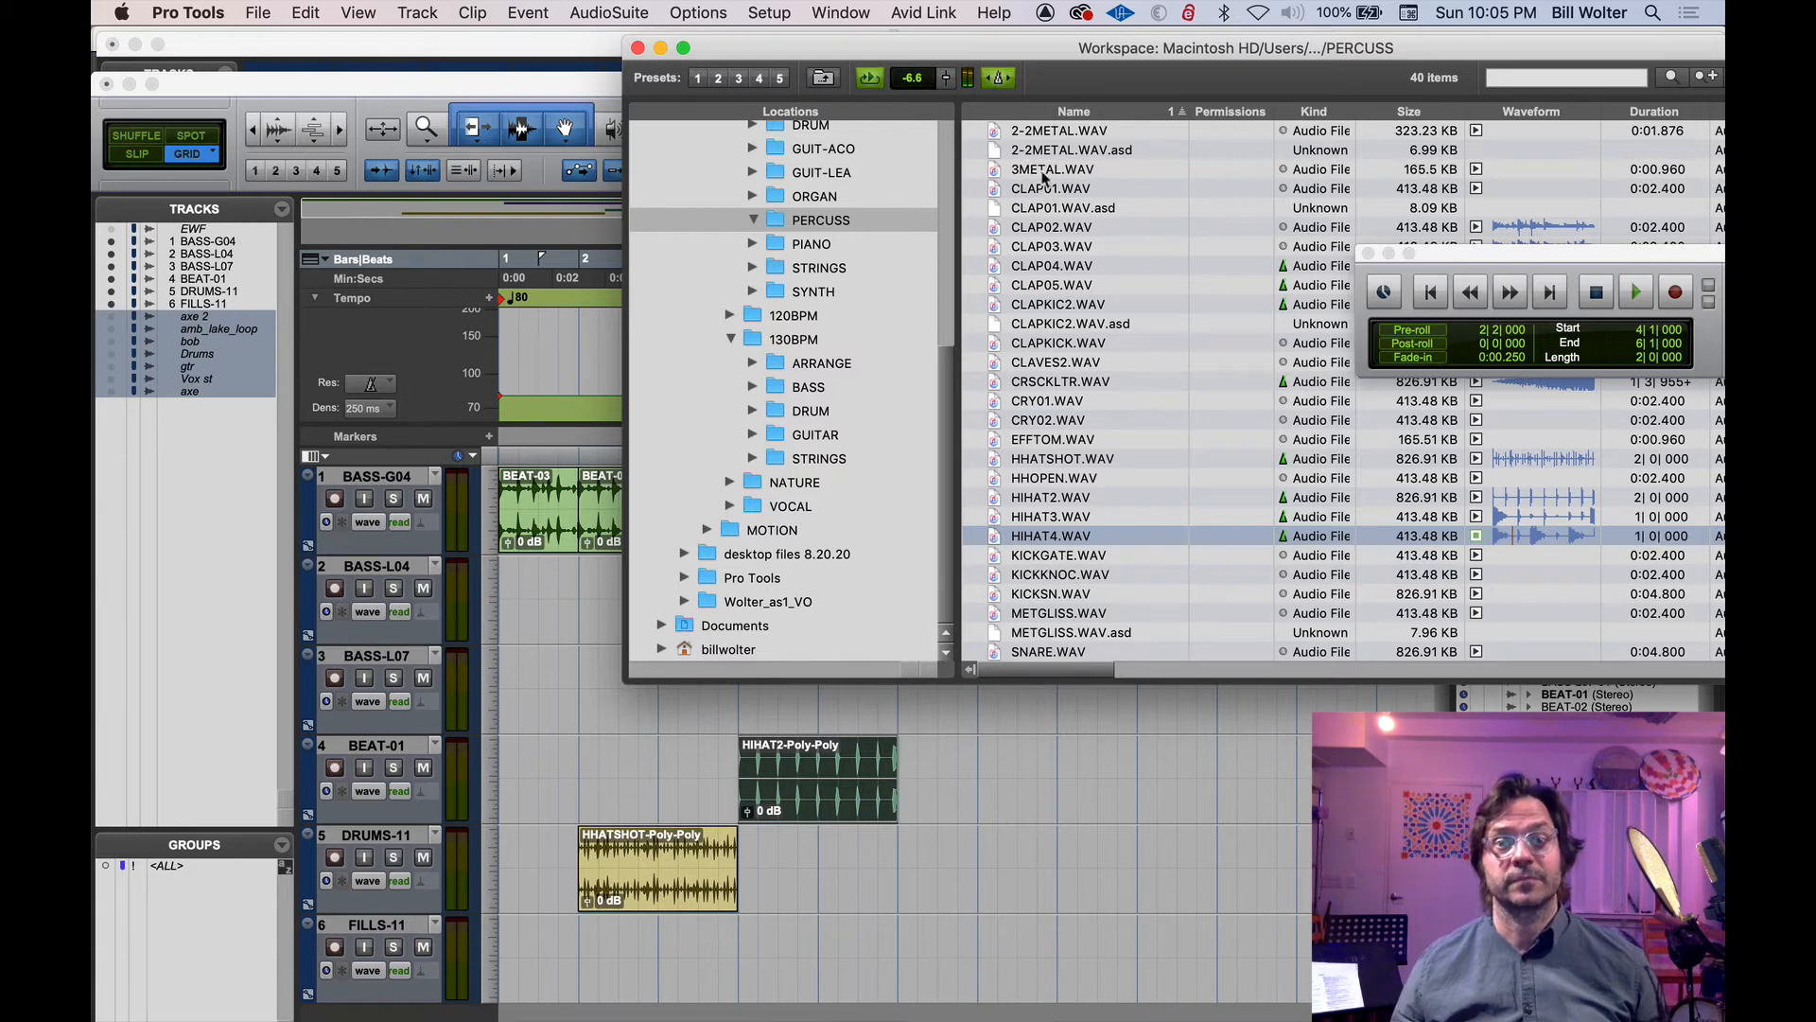
pyautogui.click(1003, 78)
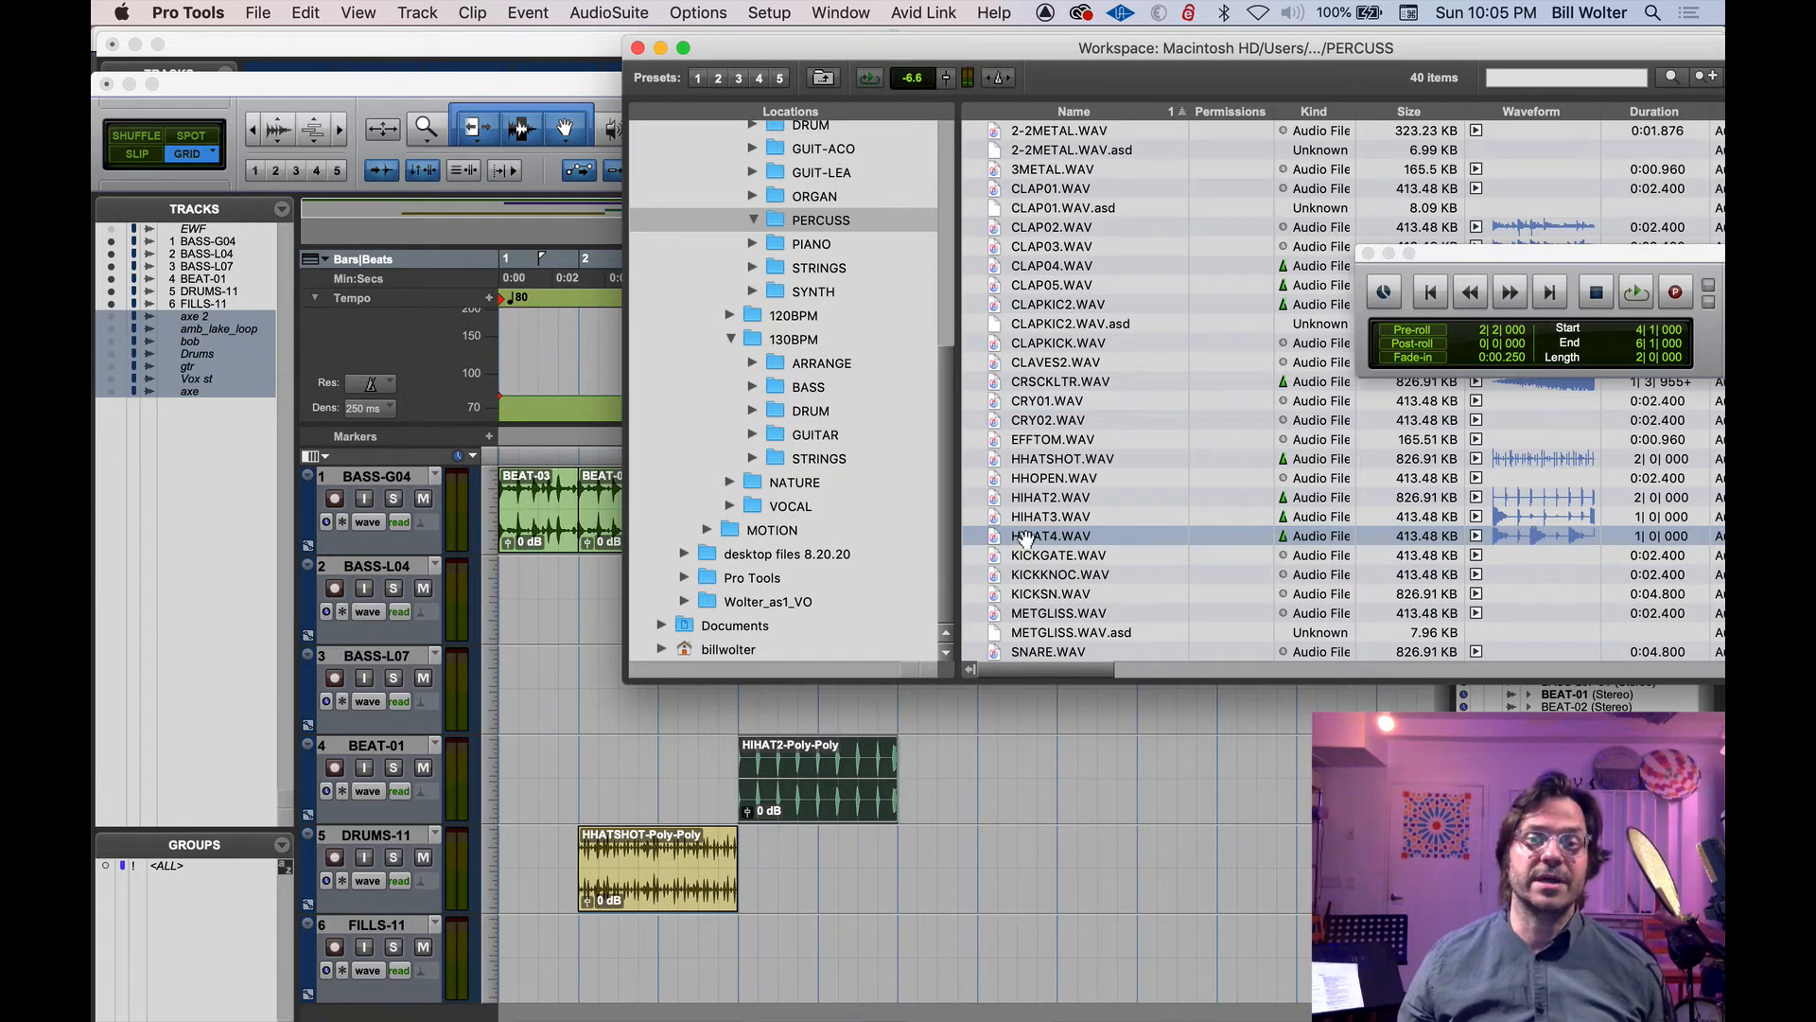
pyautogui.moveTo(1027, 537); pyautogui.dragTo(910, 863)
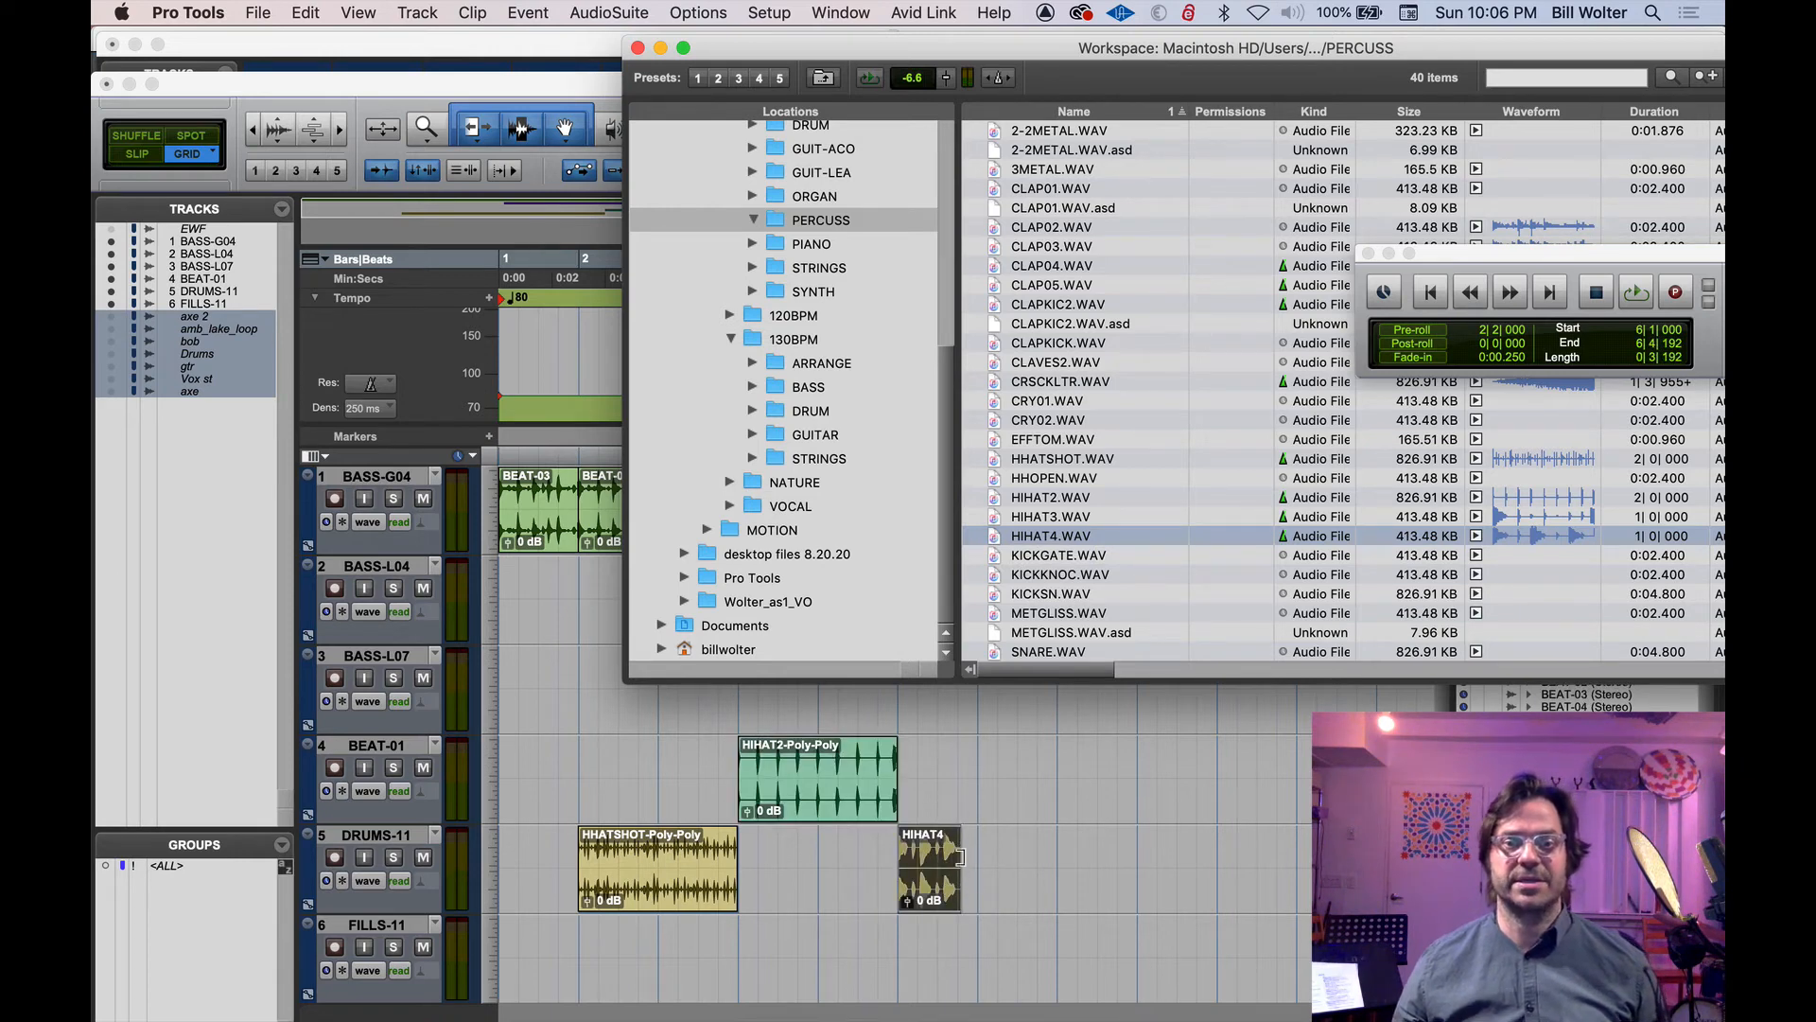
pyautogui.click(637, 48)
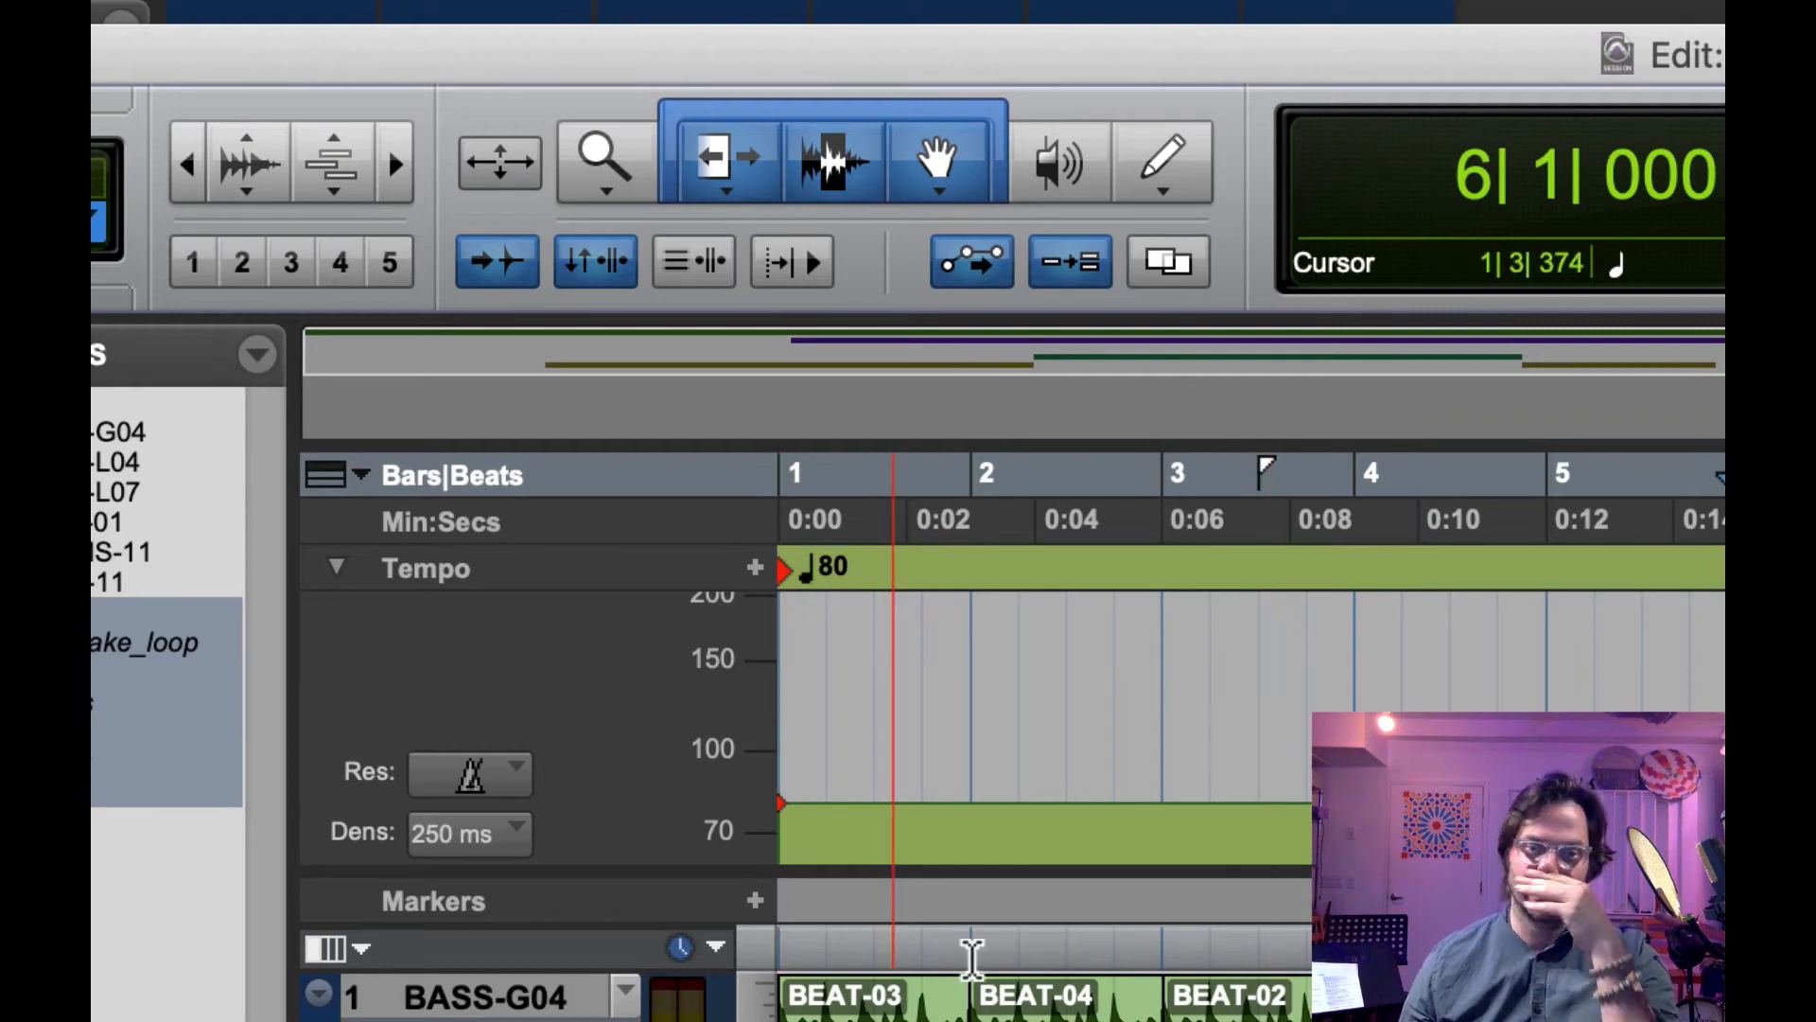
# Choose the Standard Trim tool and try extending the start and end of the HHATSHOT clip on DRUMS-11.
pyautogui.click(730, 181)
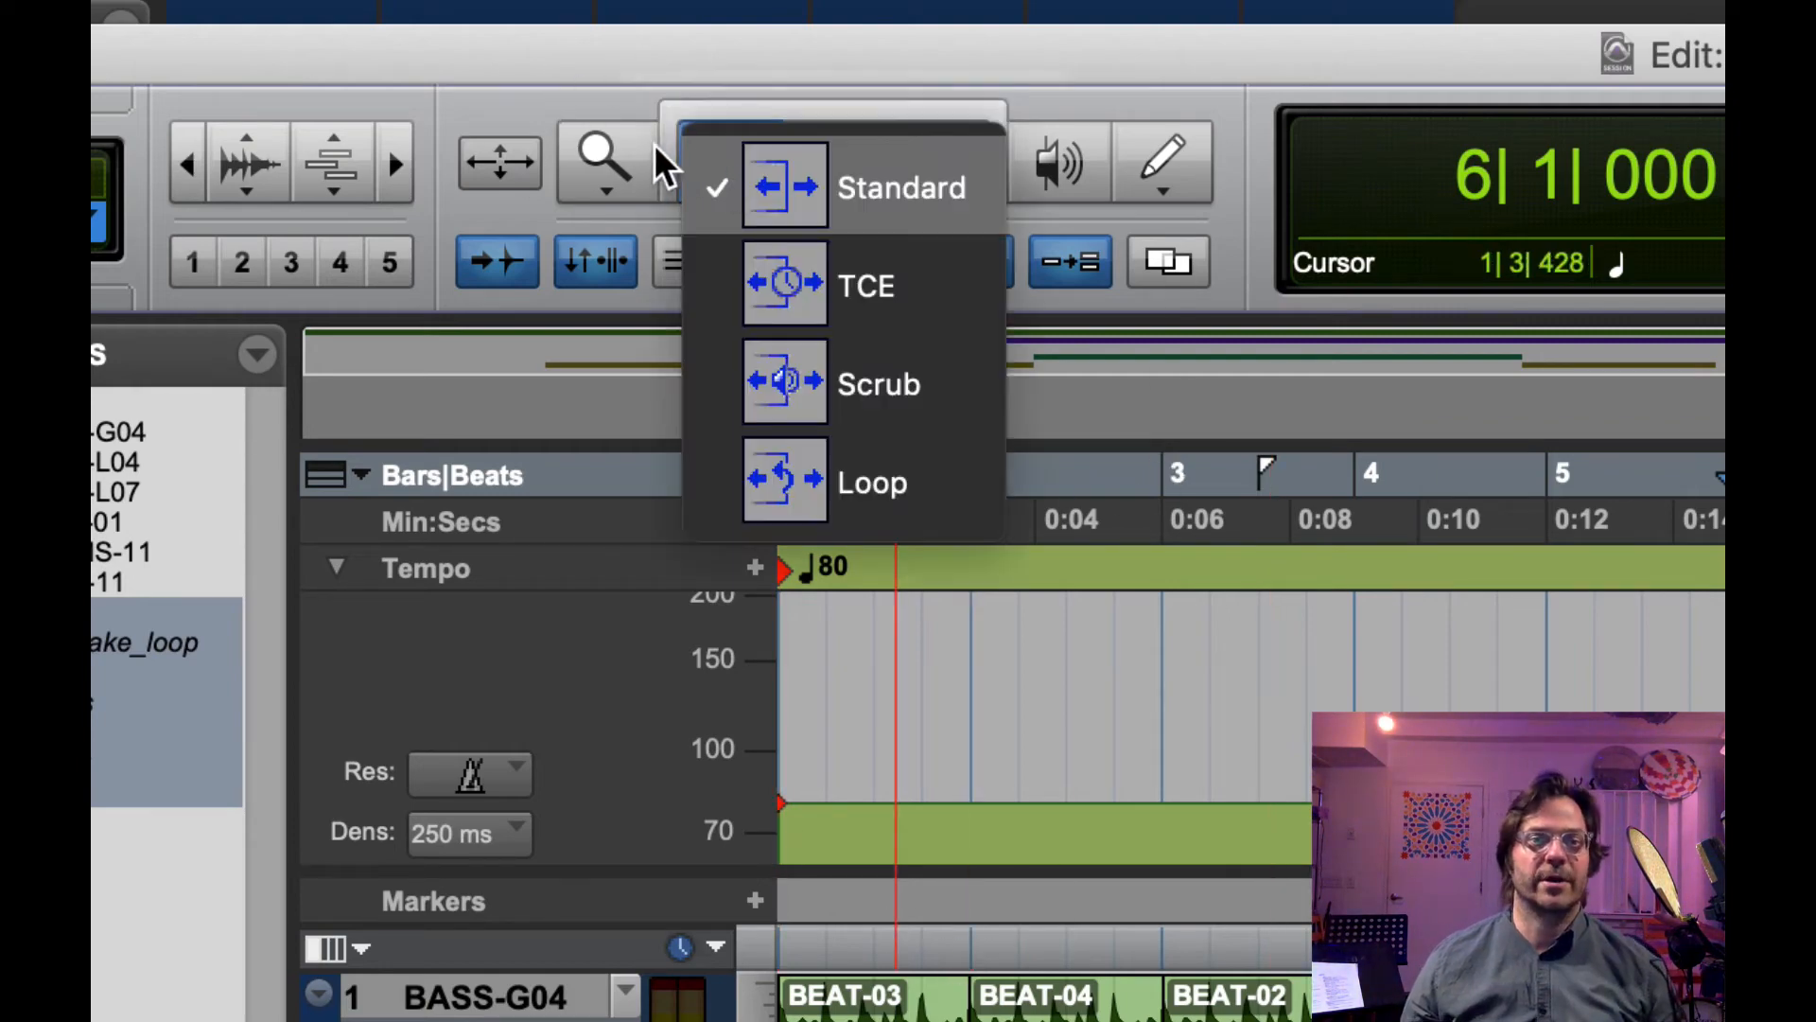
pyautogui.click(715, 189)
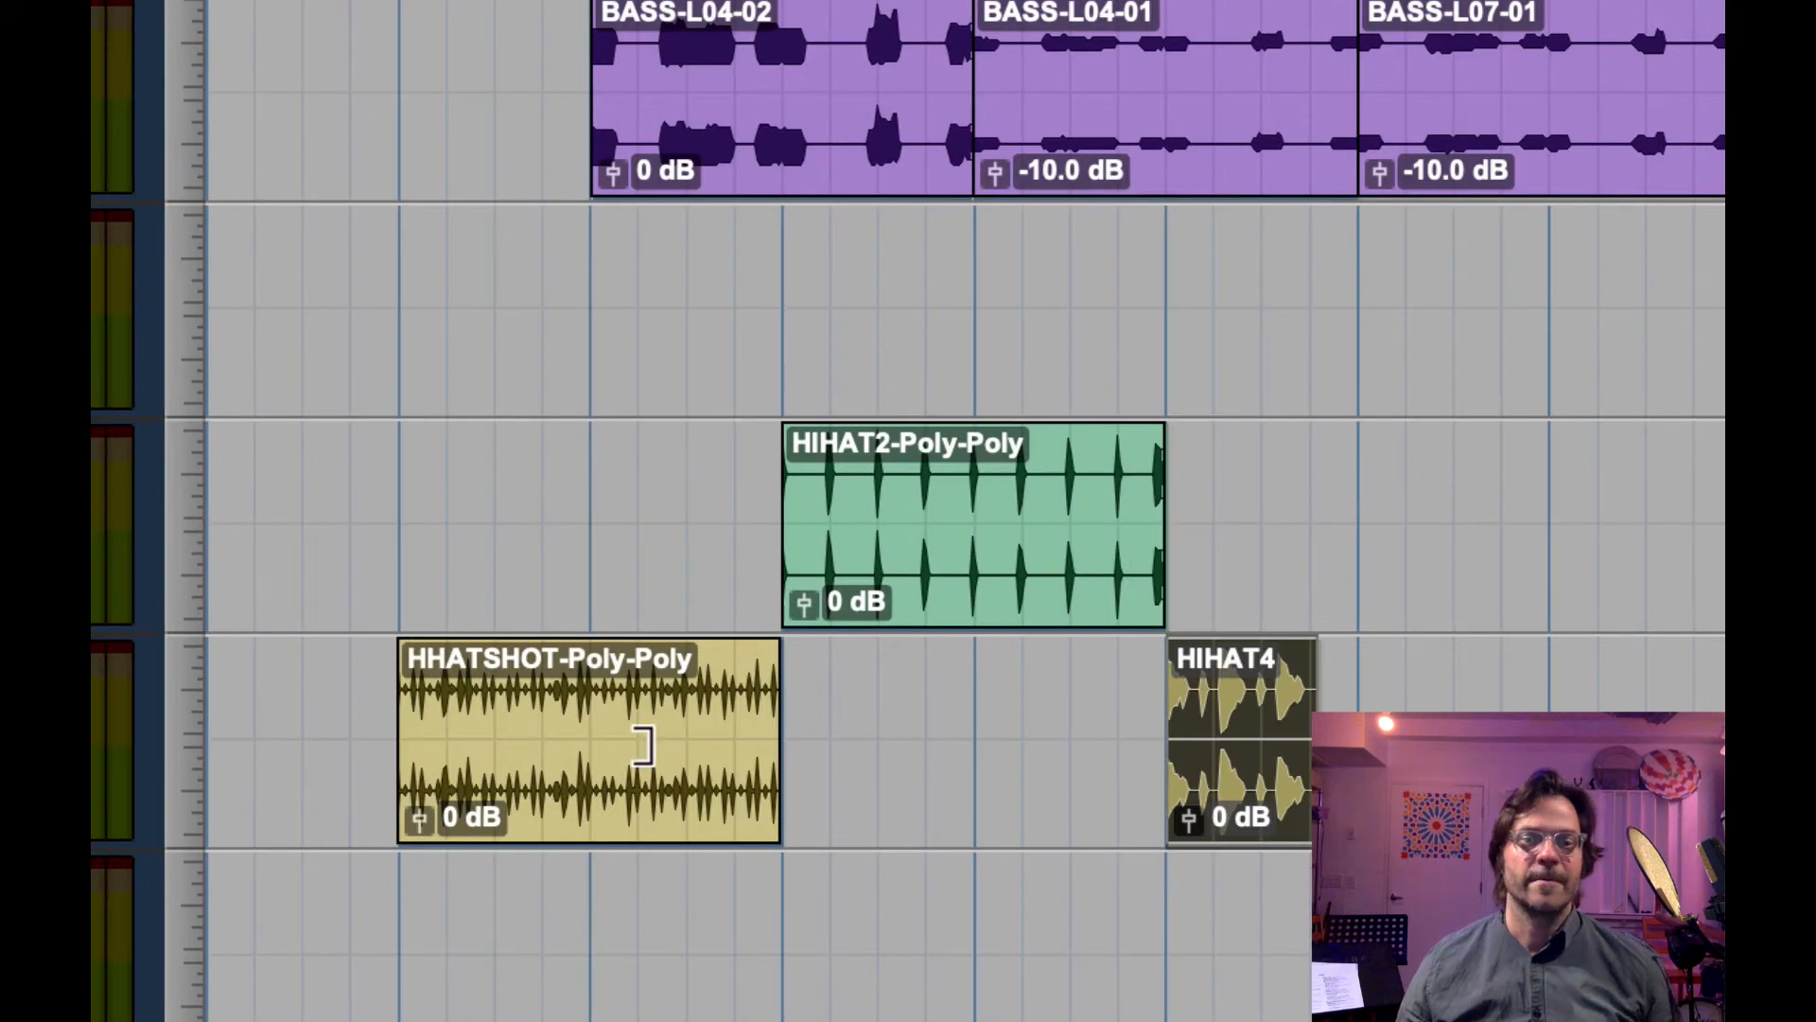
pyautogui.moveTo(419, 743); pyautogui.dragTo(357, 758)
pyautogui.moveTo(738, 779); pyautogui.dragTo(856, 722)
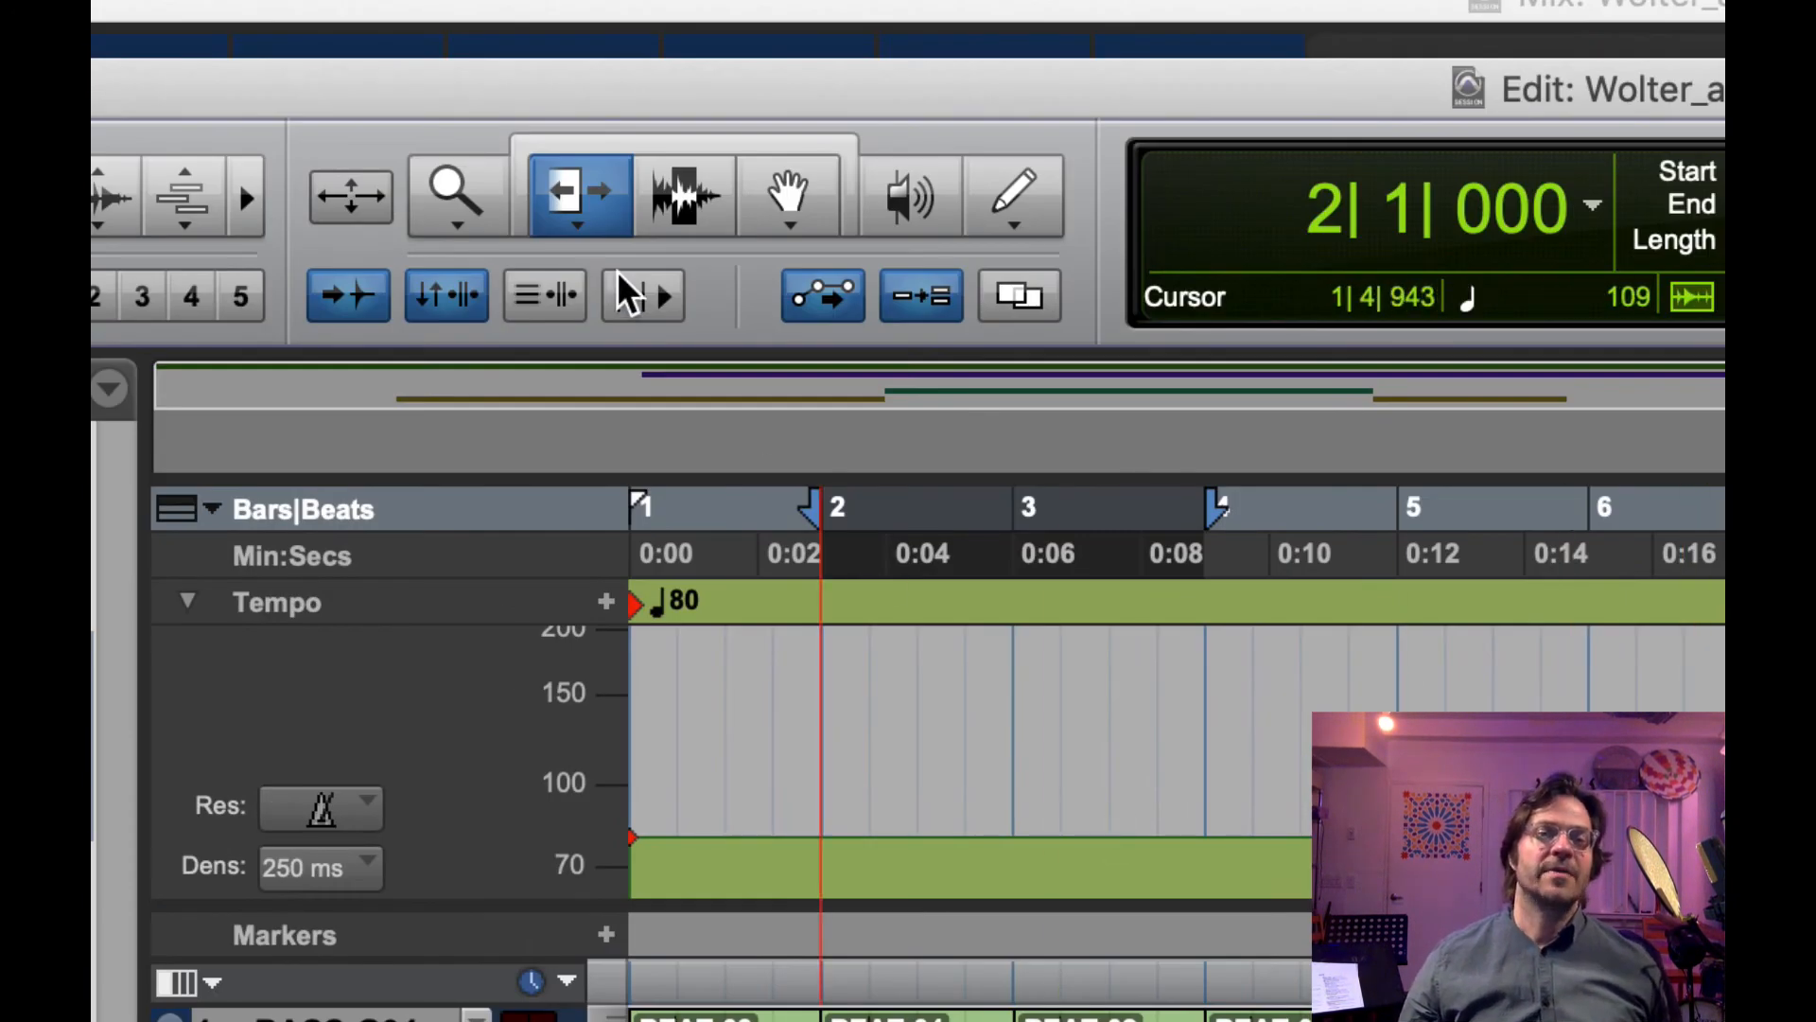
# Switch to the TCE Trim tool and stretch the HIHAT4 clip's end to 7|1|000.
pyautogui.click(584, 208)
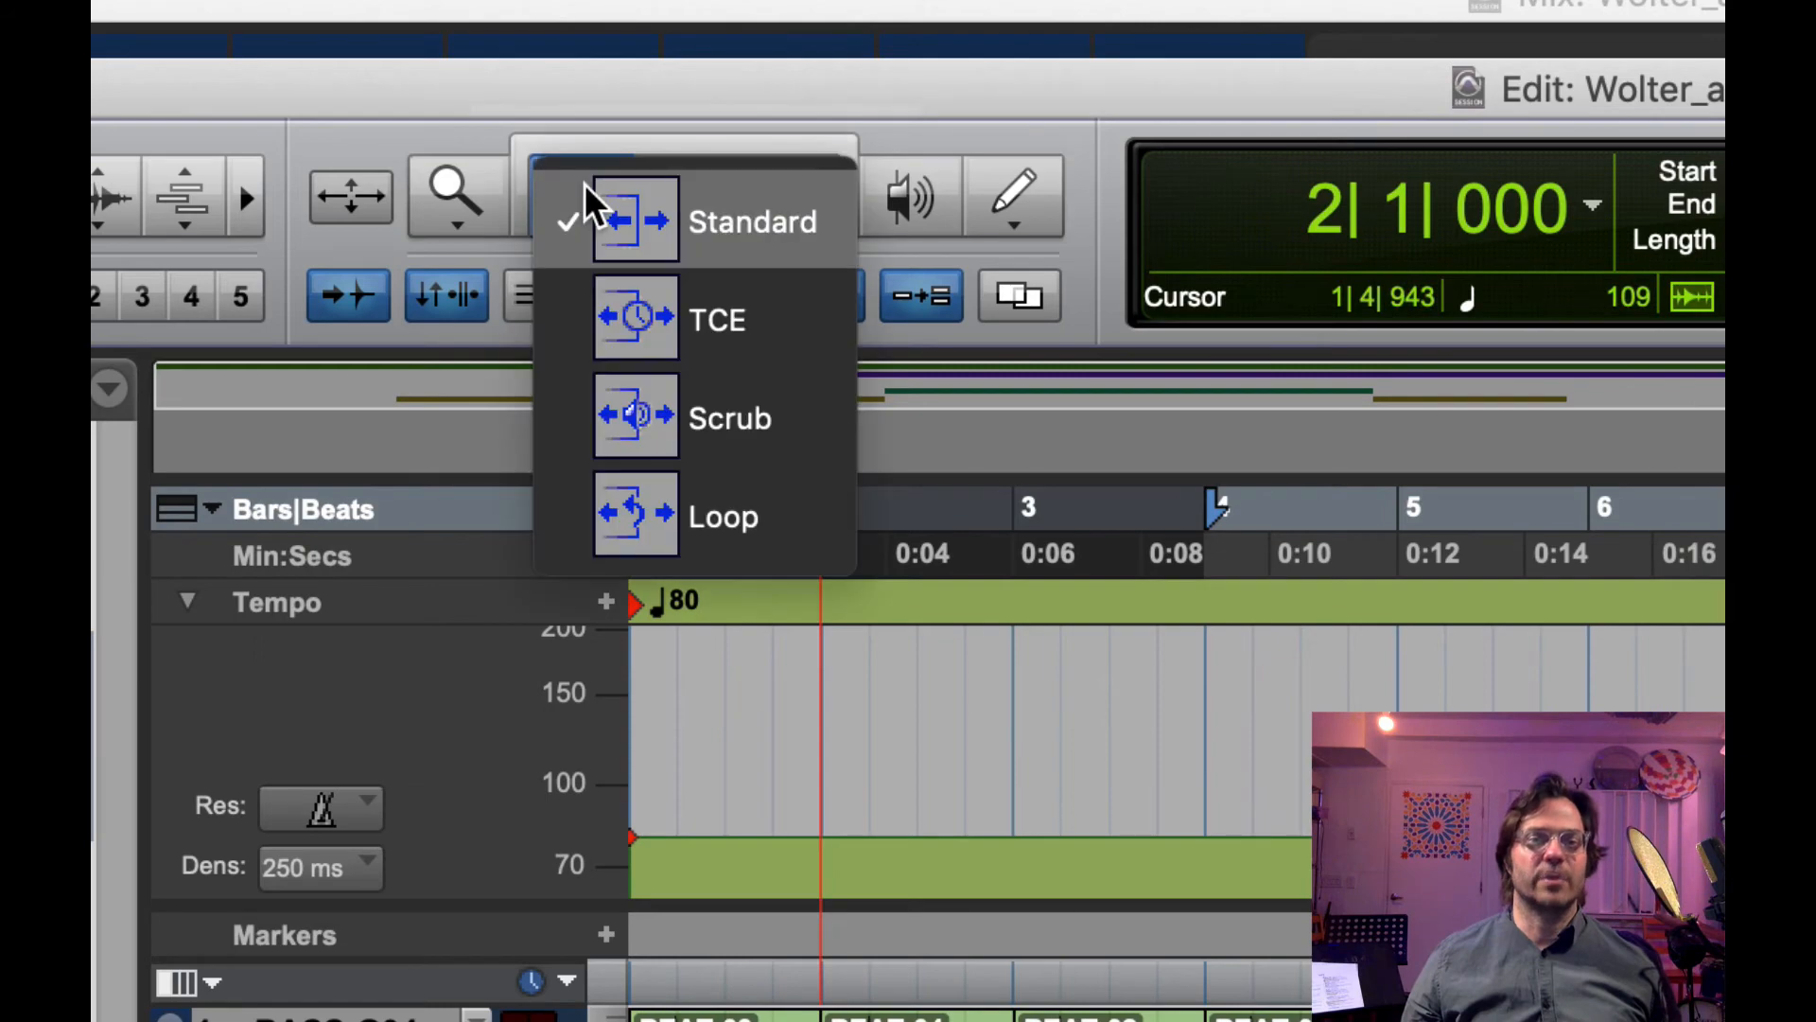
pyautogui.click(695, 324)
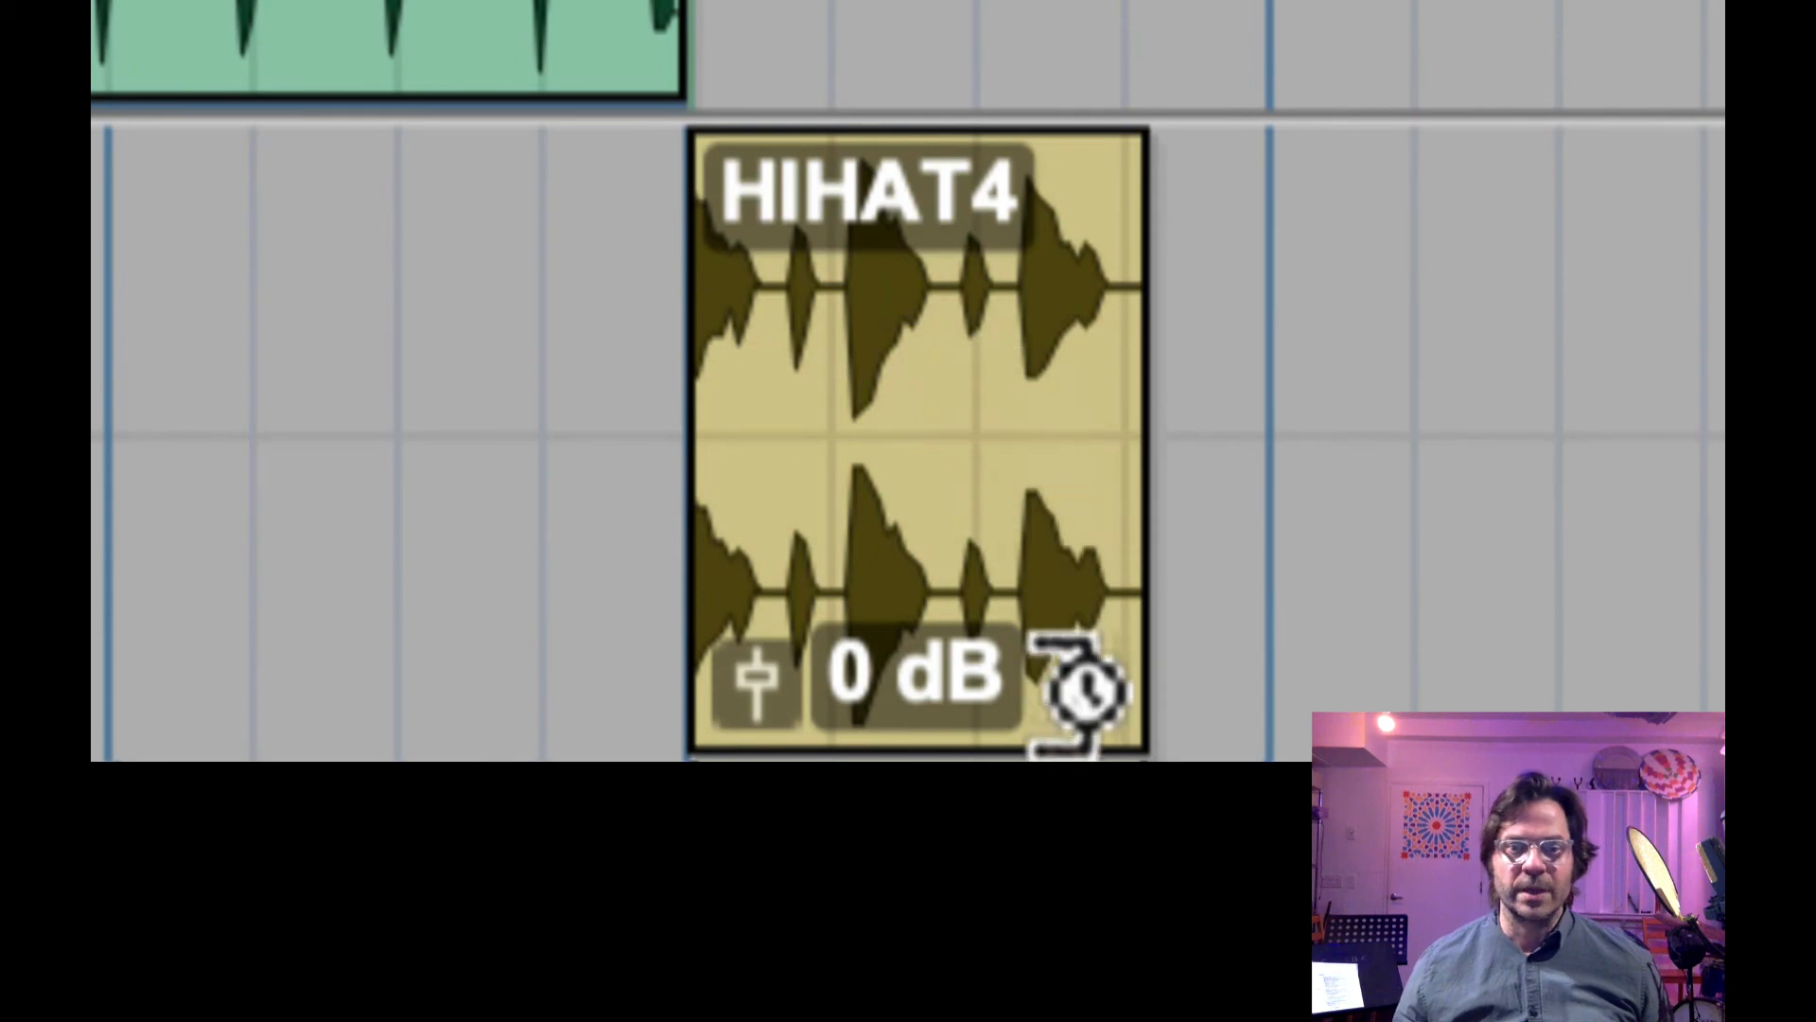
pyautogui.moveTo(1095, 437); pyautogui.dragTo(1251, 433)
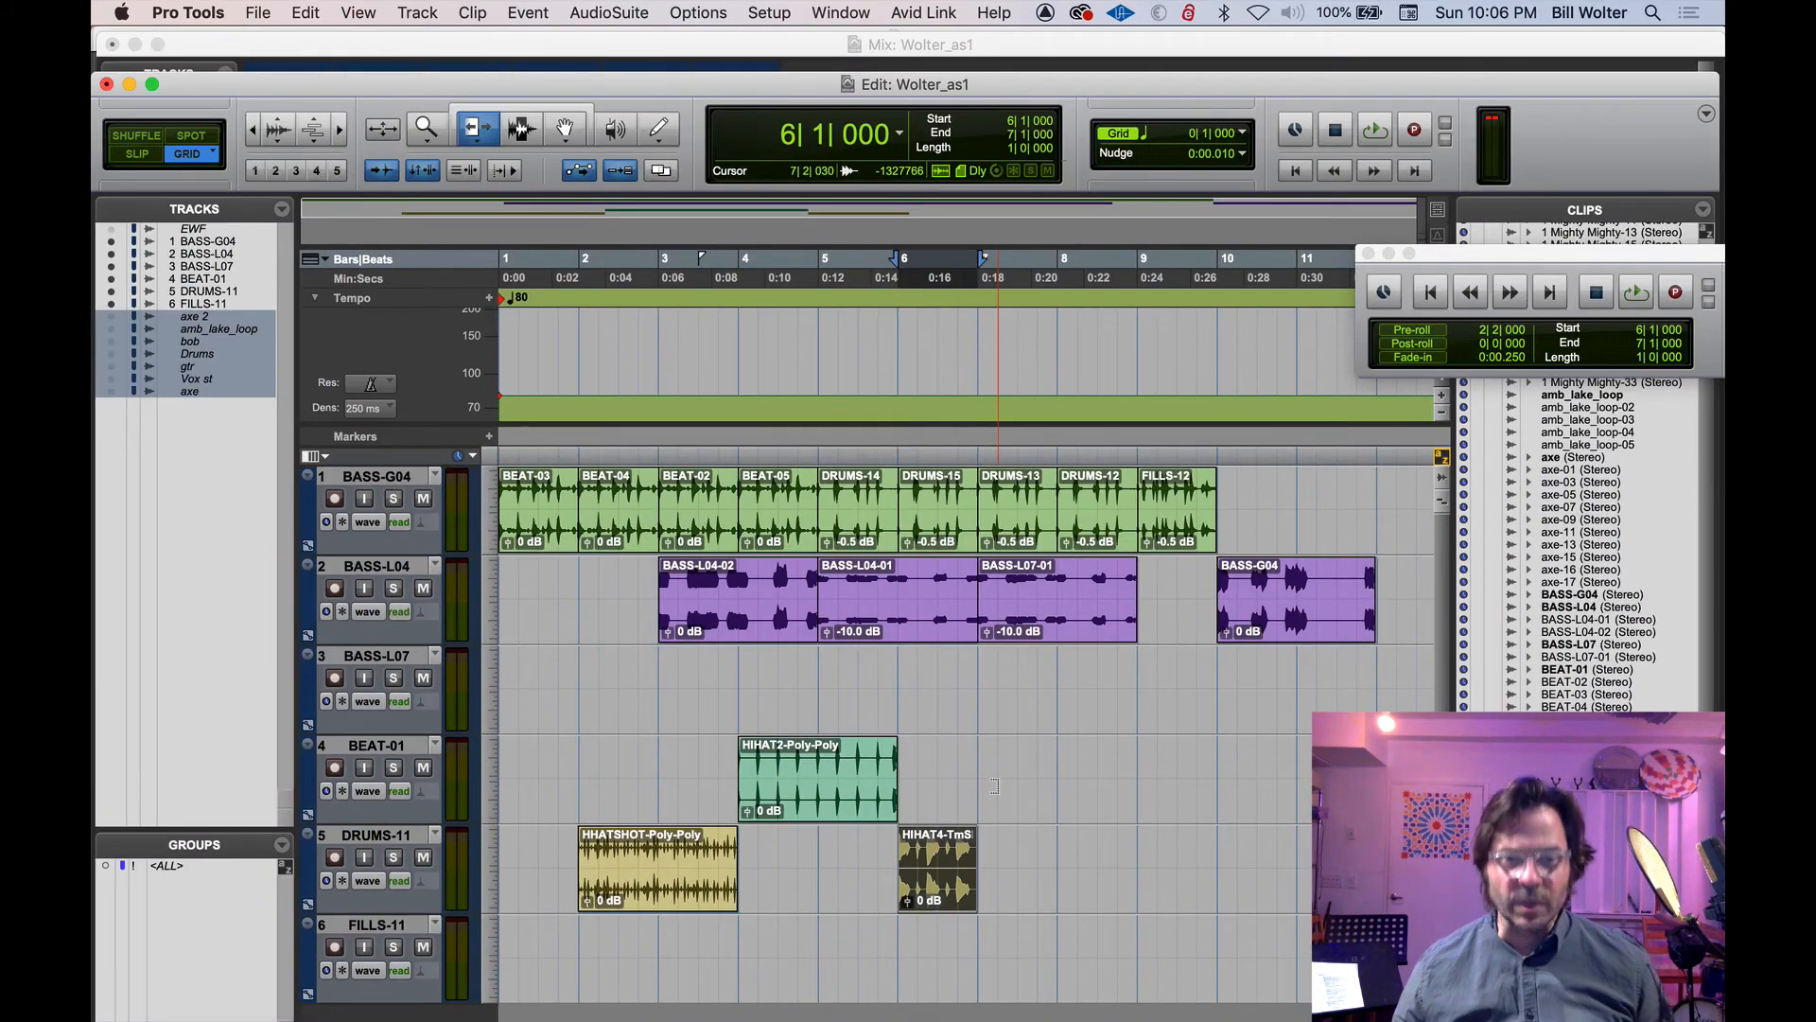
# Solo the BASS-G04 and DRUMS-11 tracks and loop playback over bar 6 to hear them together.
pyautogui.click(394, 499)
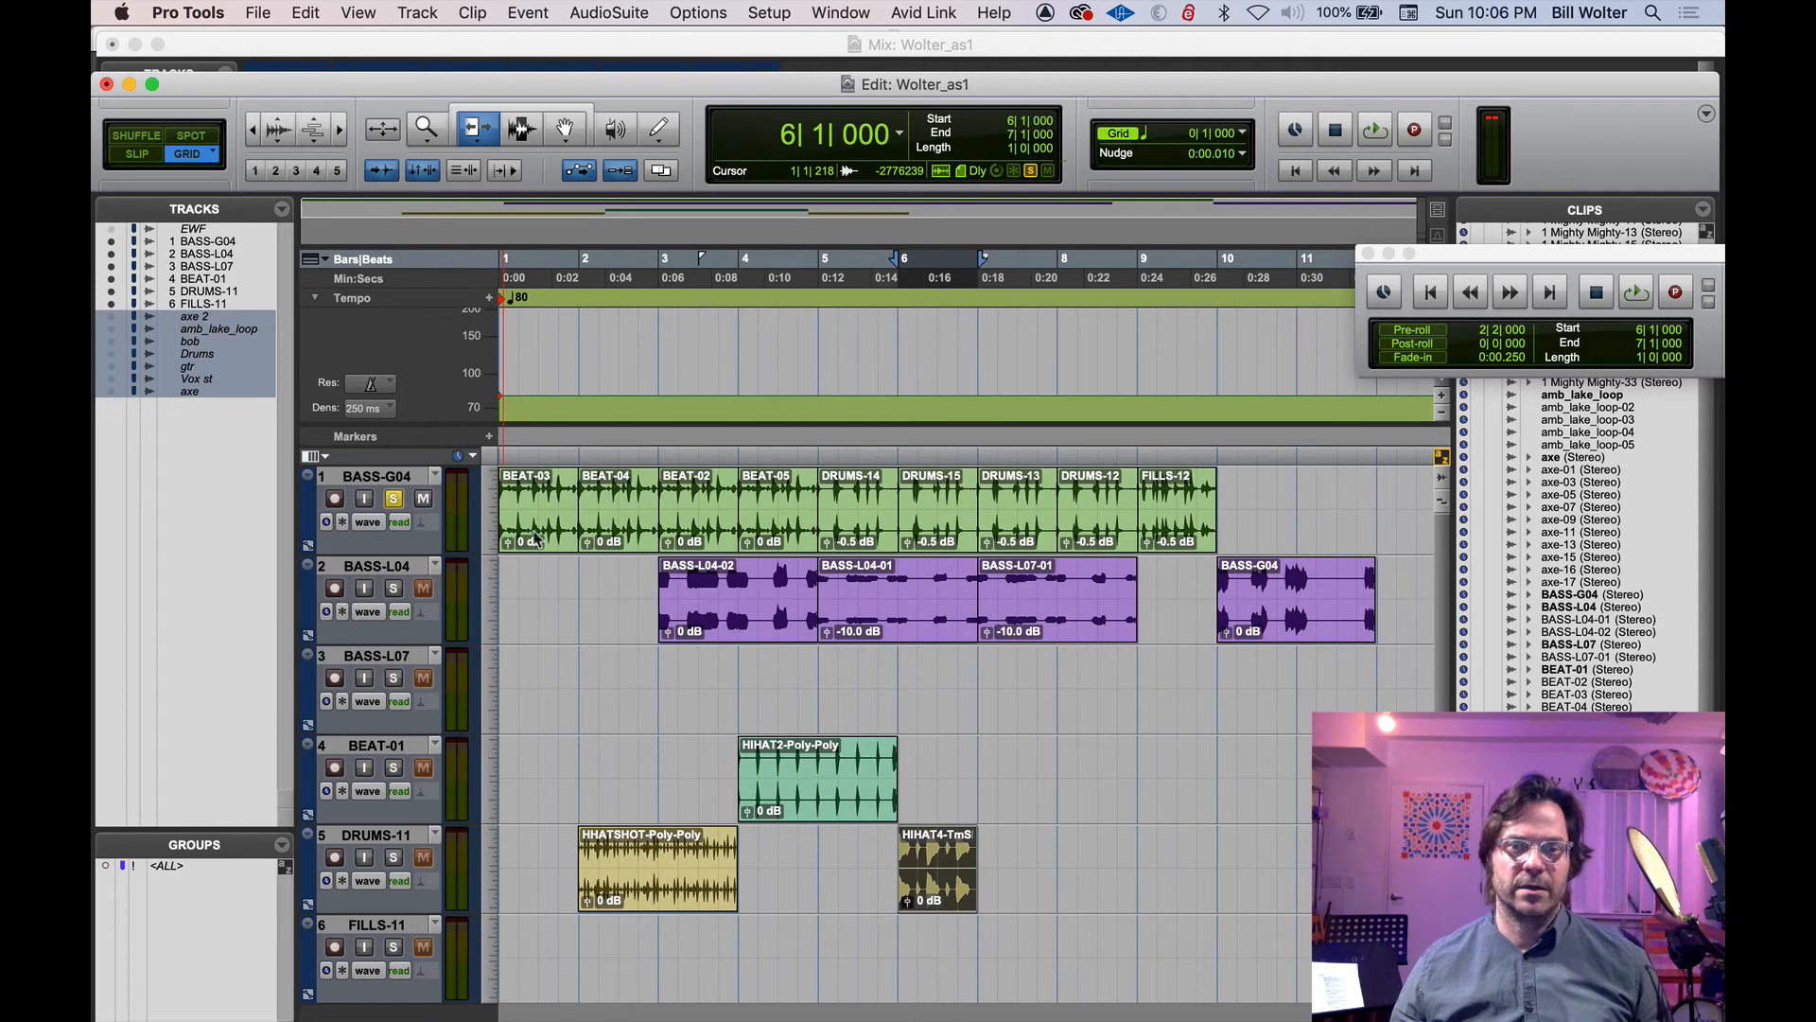
pyautogui.keyDown('super'); pyautogui.click(394, 857); pyautogui.keyUp('super')
pyautogui.press('space')
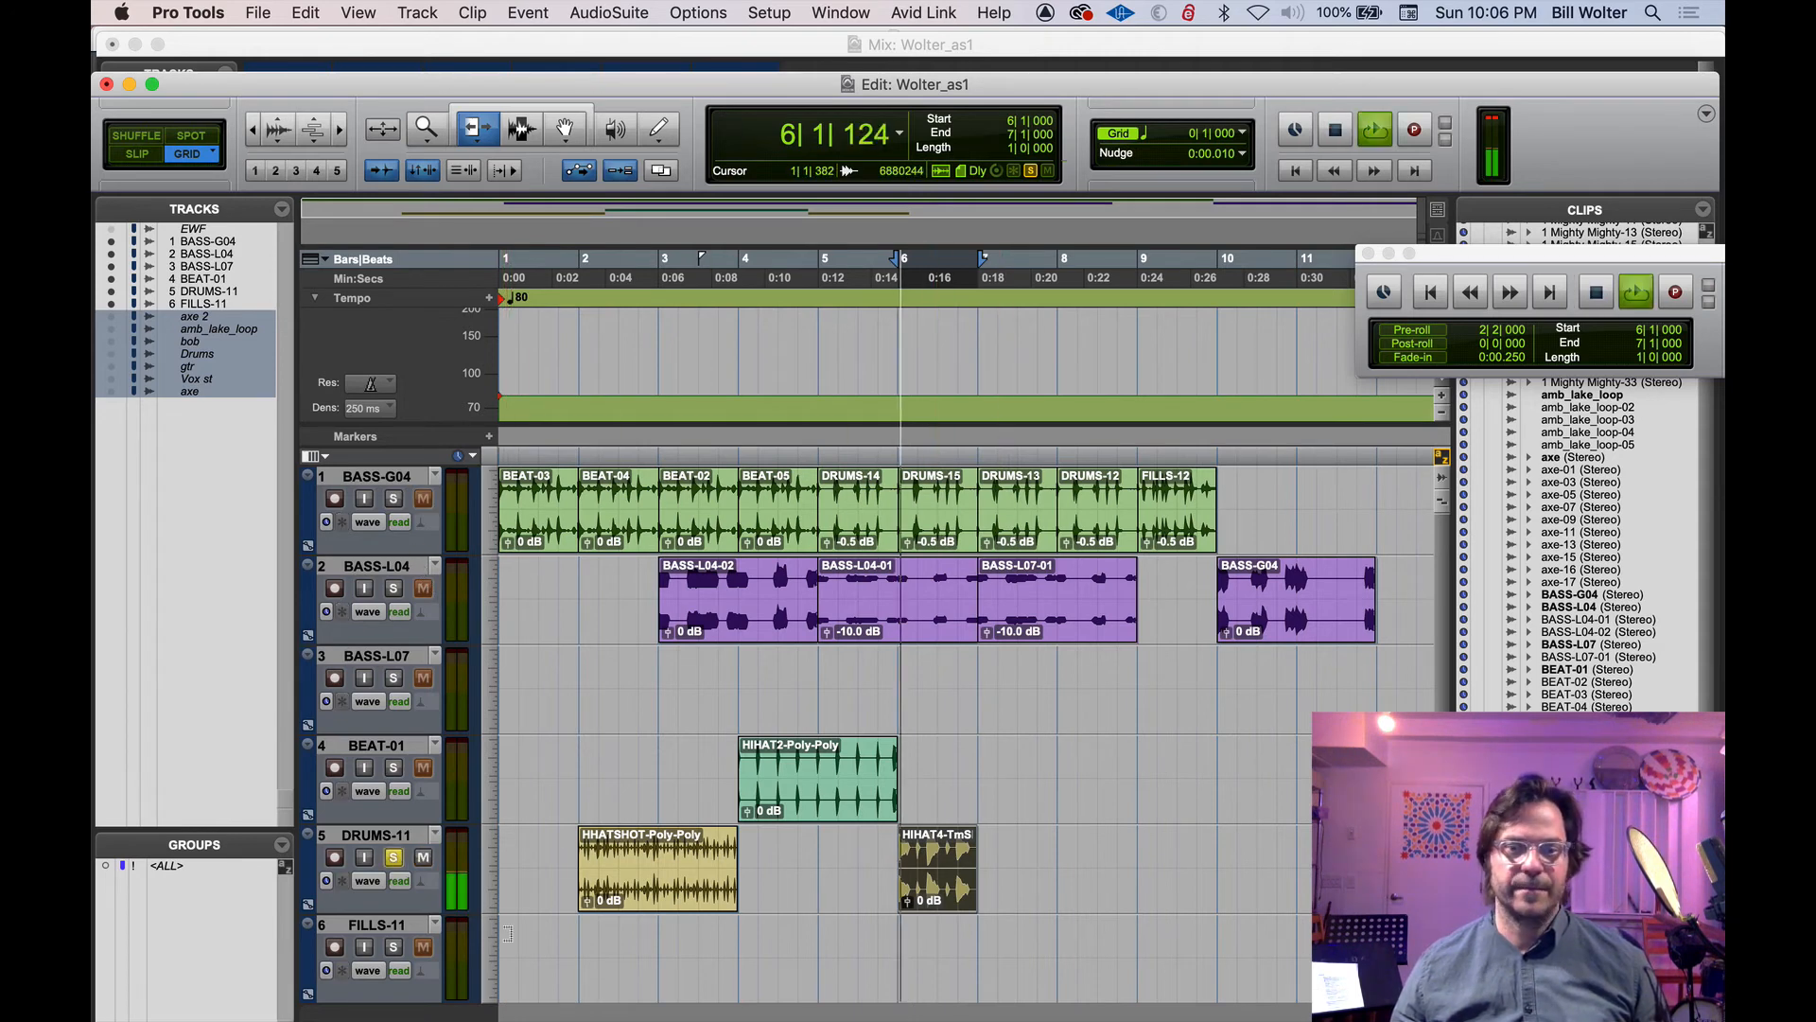
pyautogui.click(395, 499)
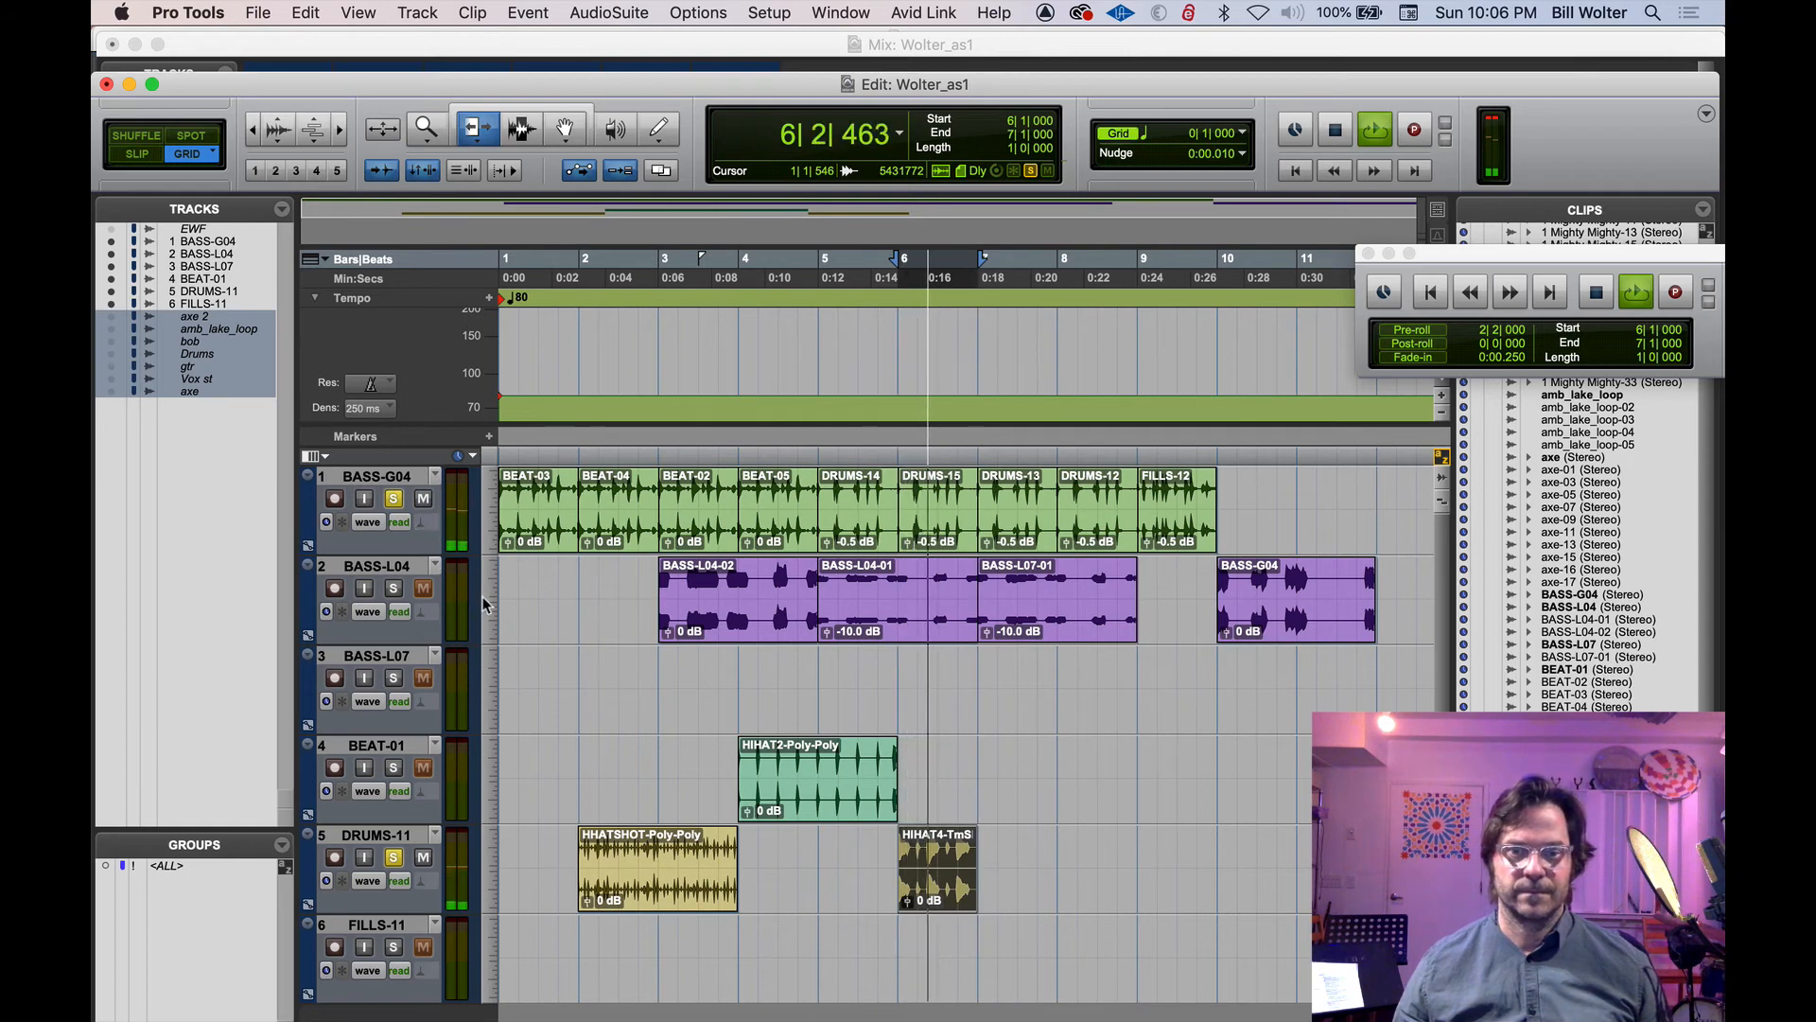
pyautogui.press('space')
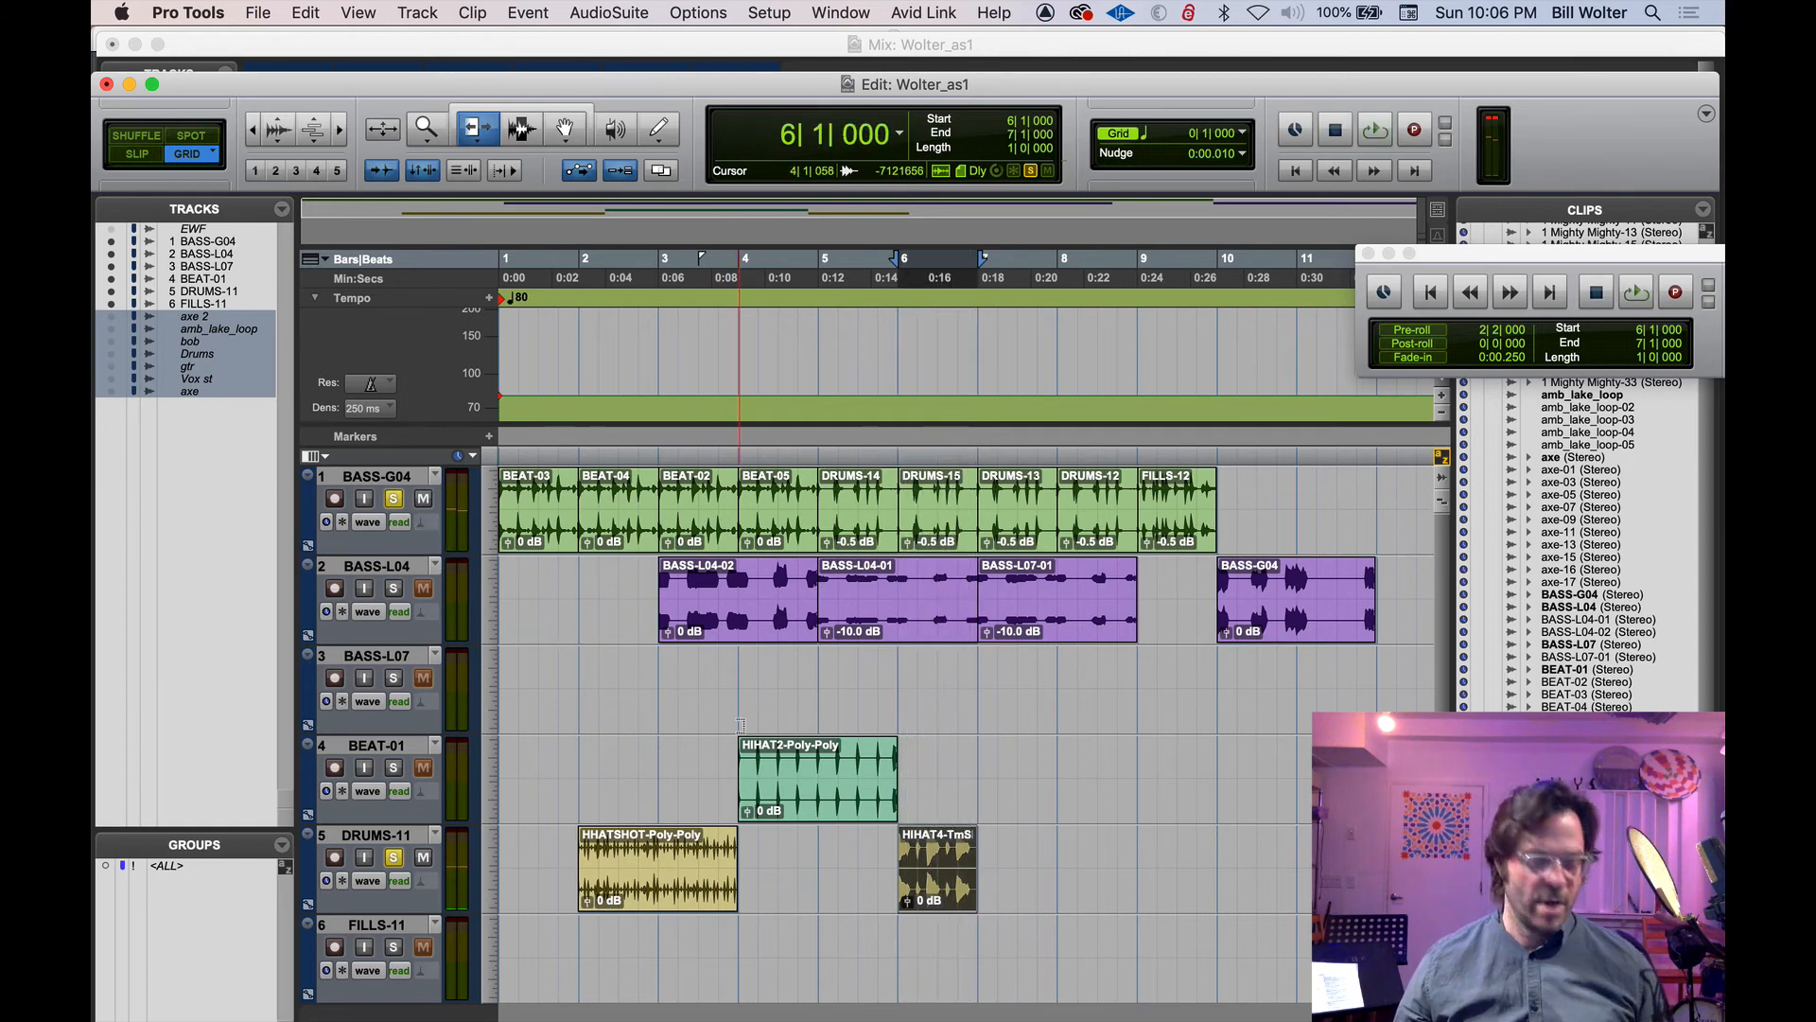
# Undo the HIHAT4 stretch, select 6|1|000 to 7|1|000 on the BASS-L07 track, and play that bar in a loop.
pyautogui.press('super+z')
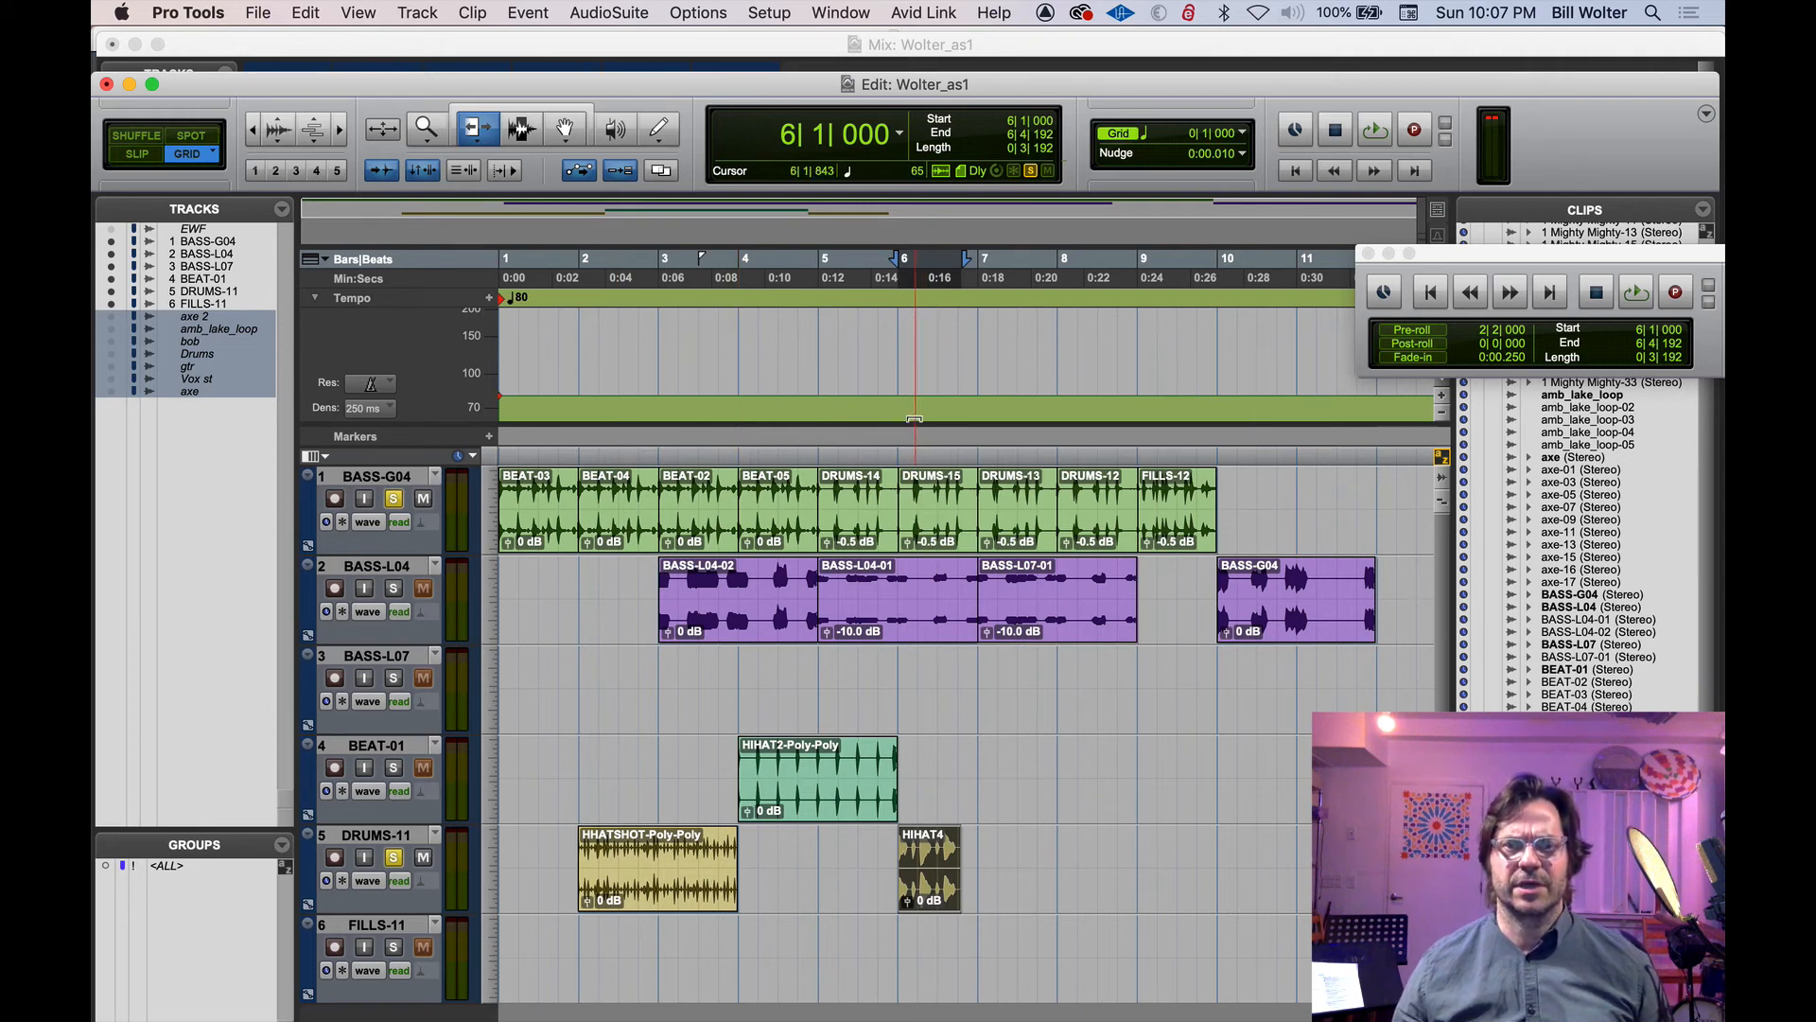
pyautogui.press('F7')
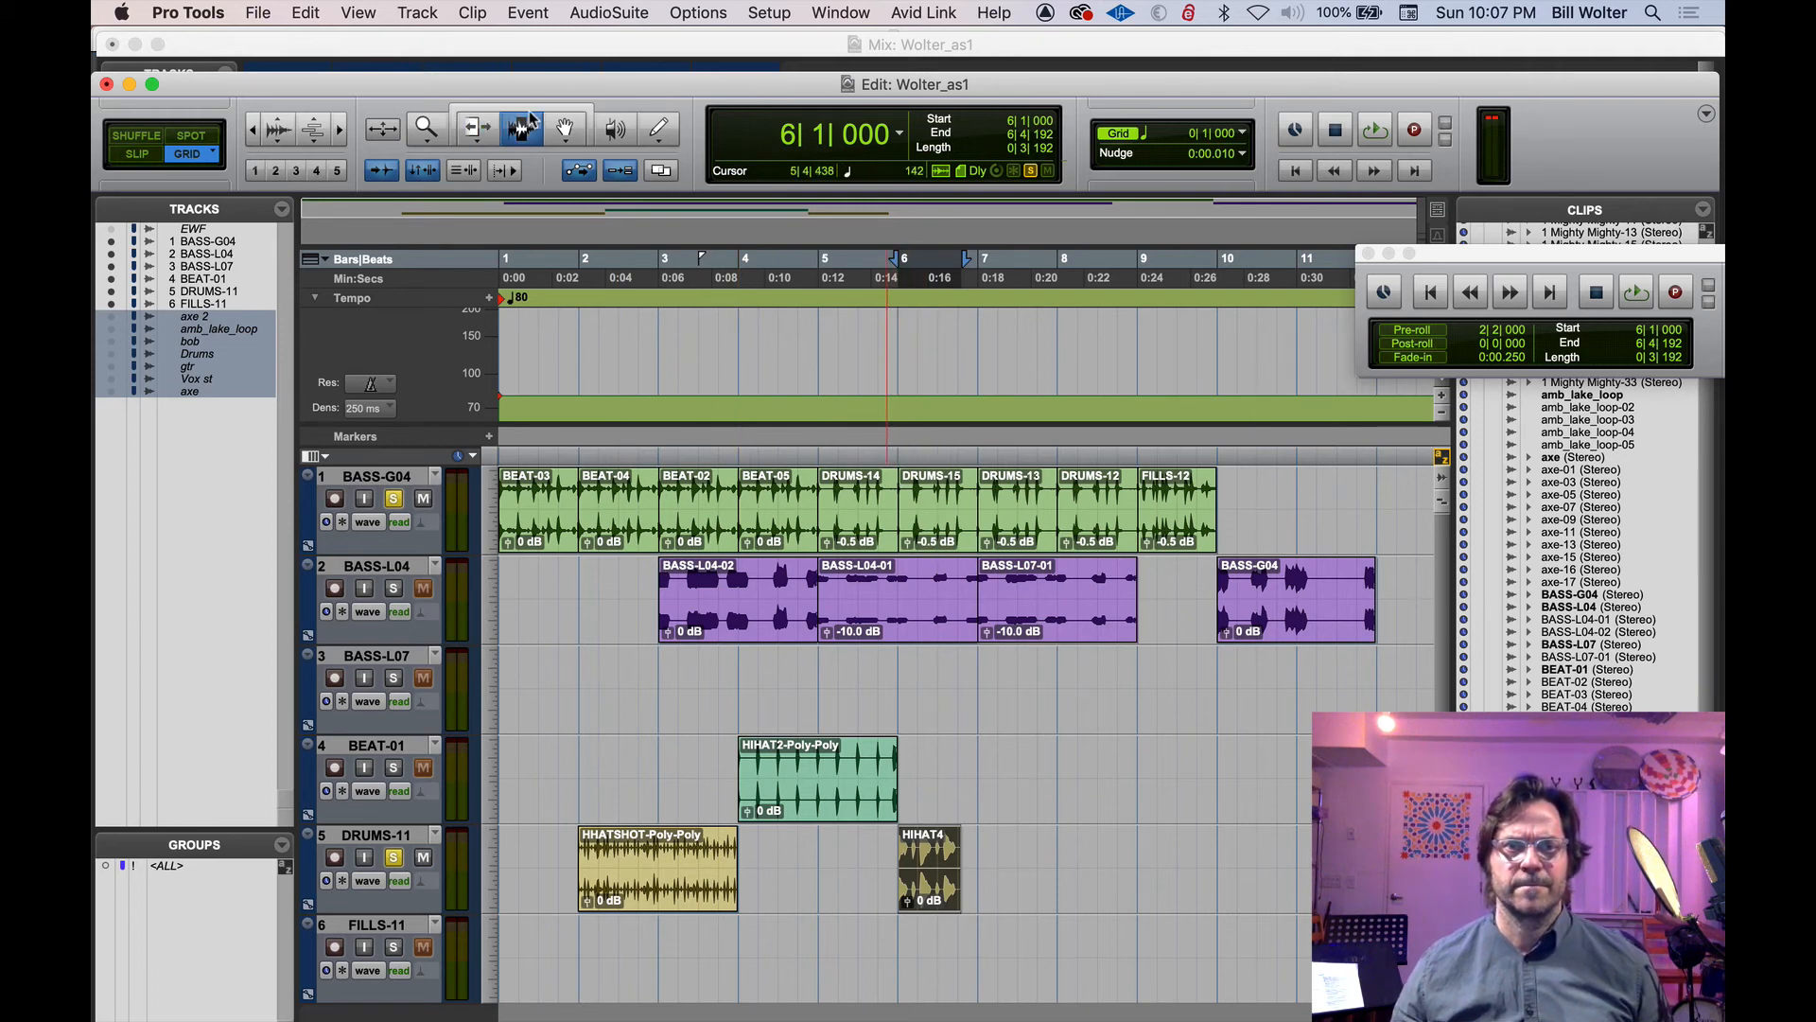
pyautogui.moveTo(895, 705); pyautogui.dragTo(982, 717)
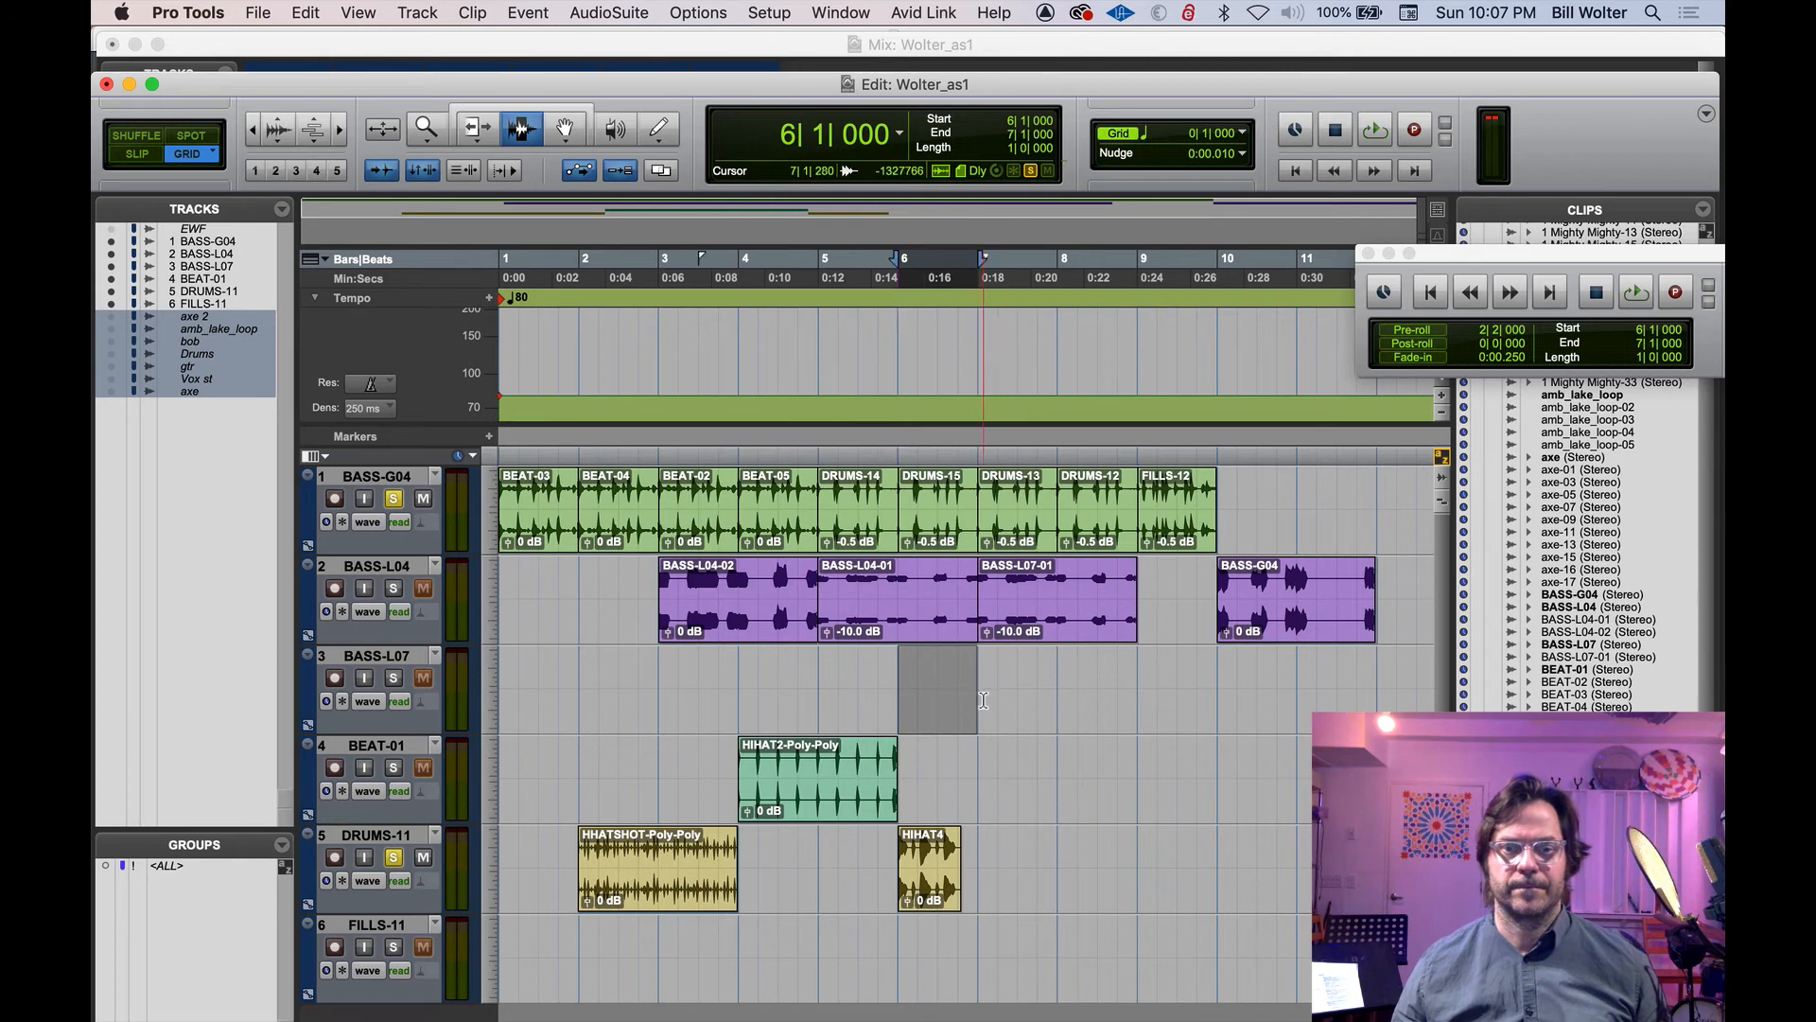
pyautogui.press('space')
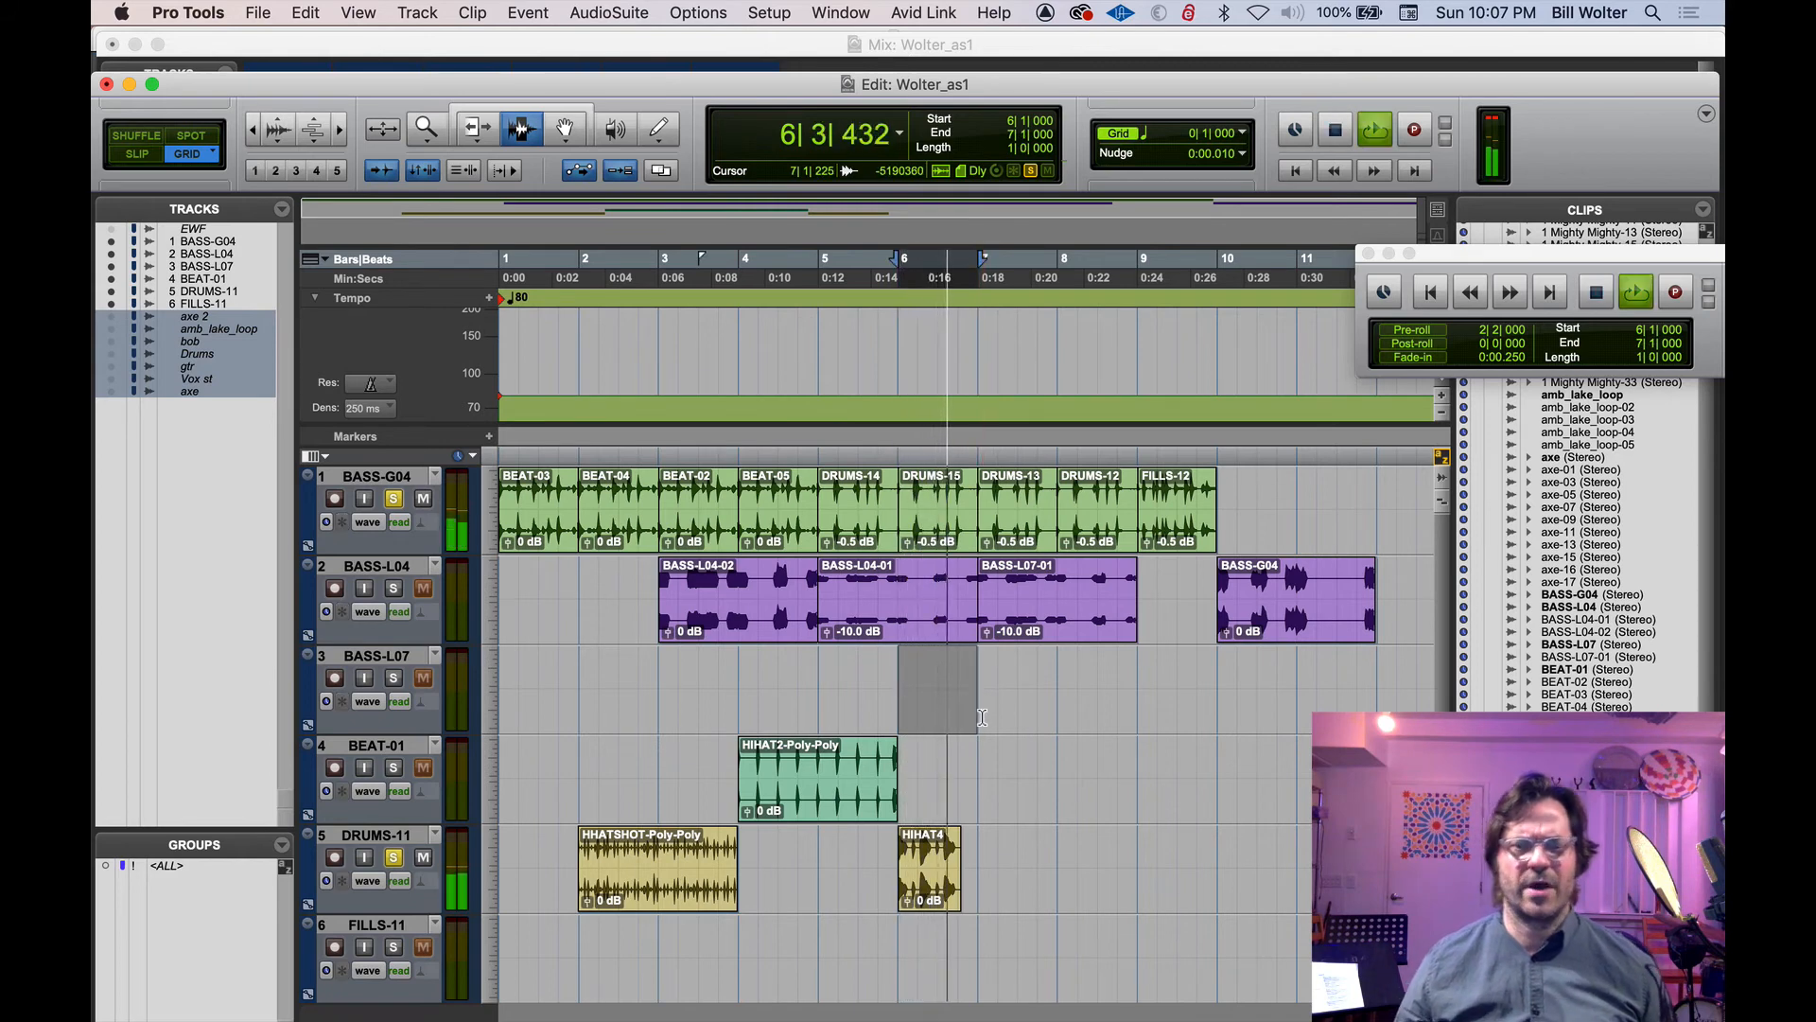
pyautogui.press('space')
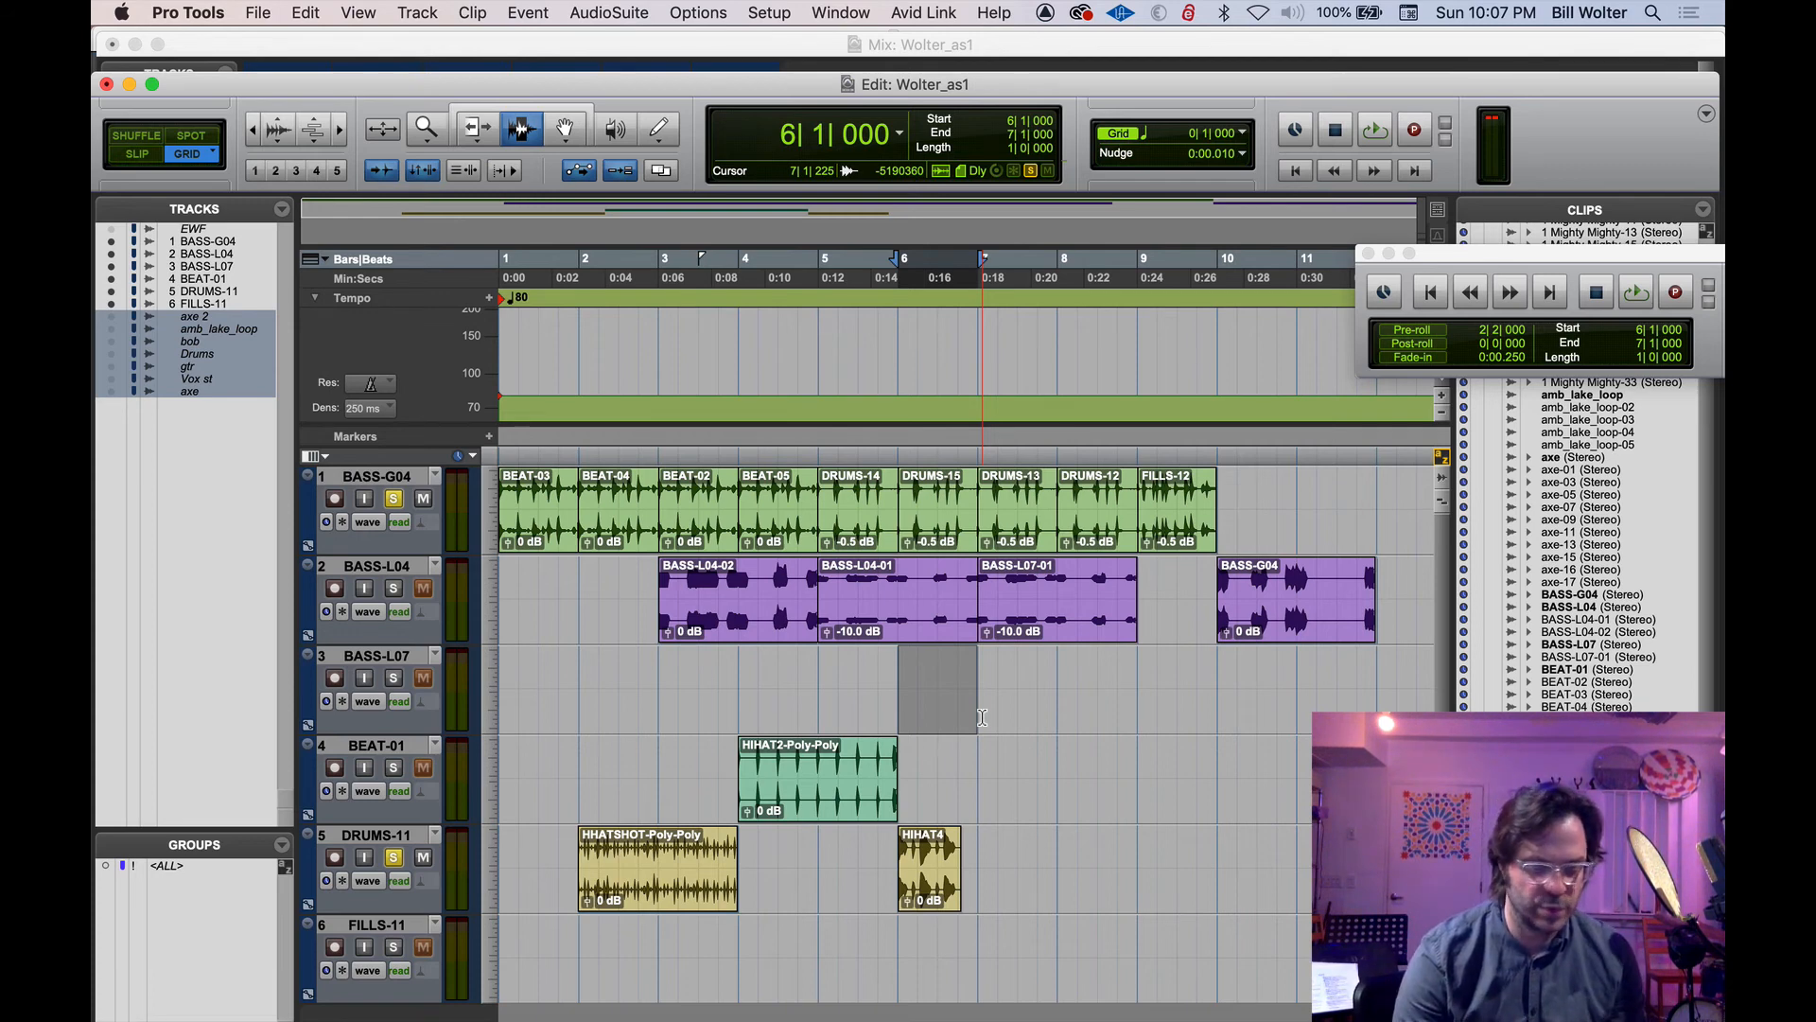
# Open the Workspace browser, turn on session-tempo conforming, move the window off the tracks, and close it.
pyautogui.hotkey('alt', ';')
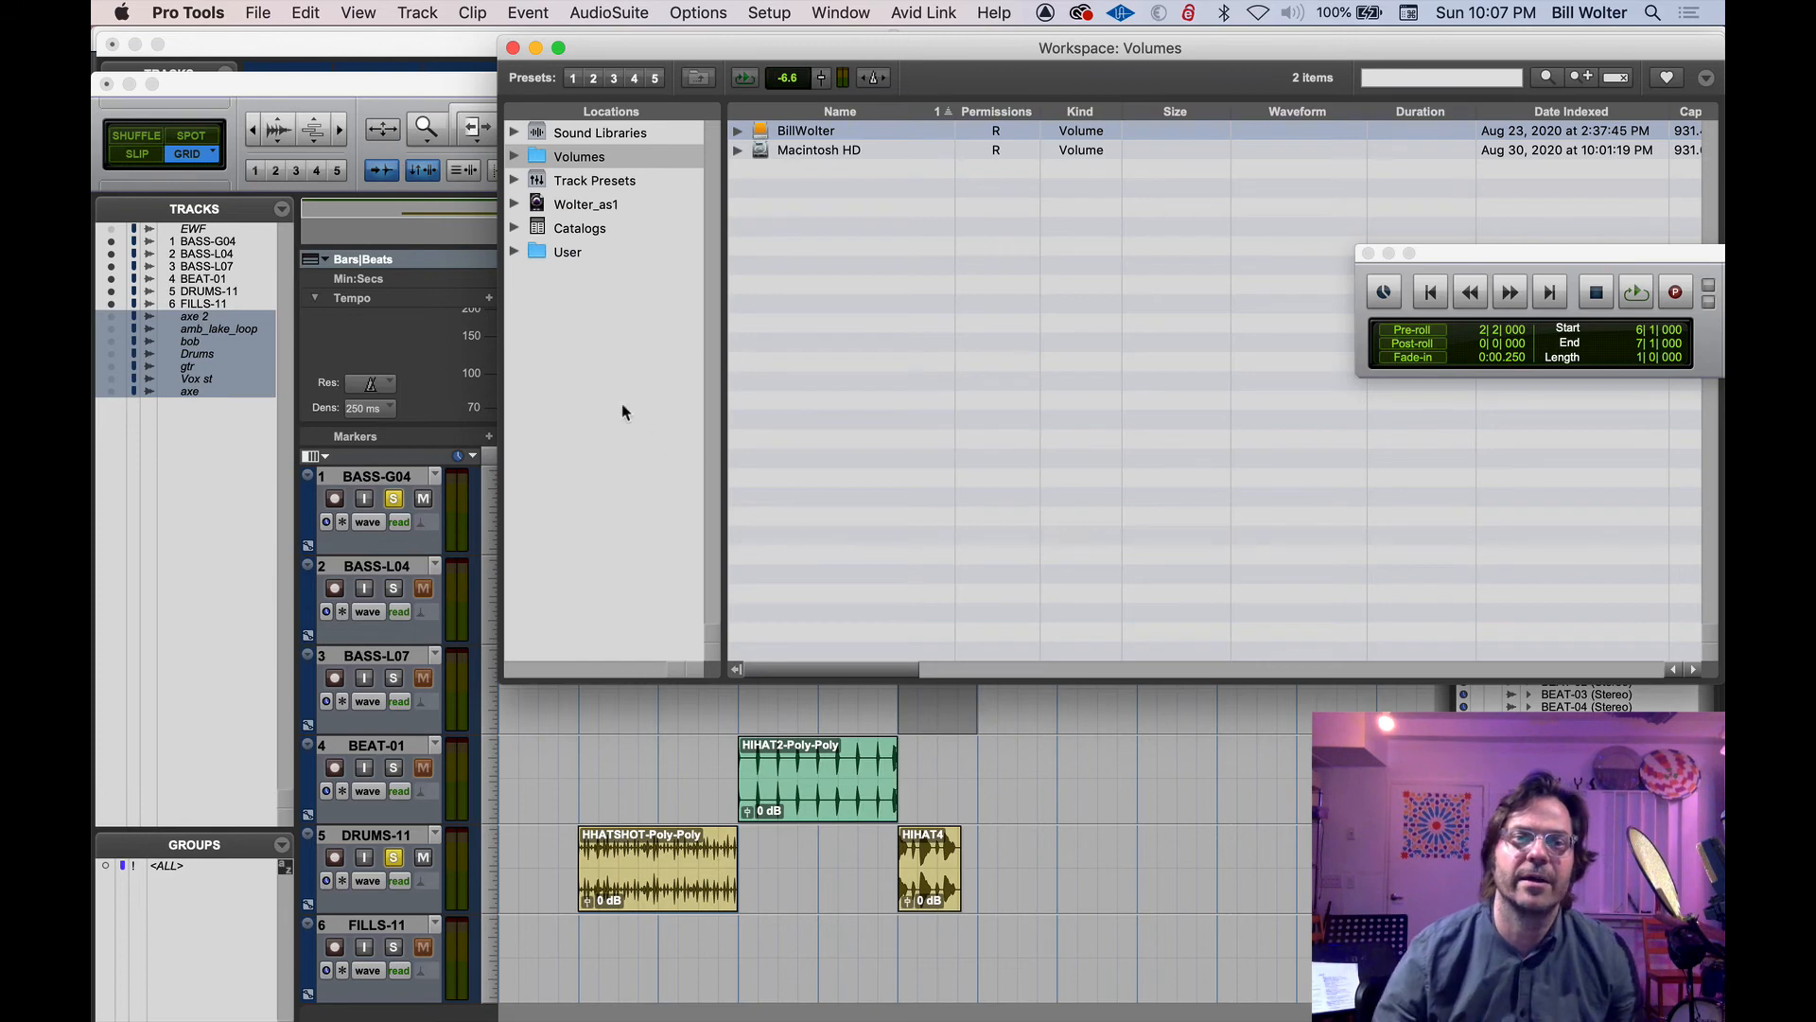
pyautogui.moveTo(752, 60); pyautogui.dragTo(641, 292)
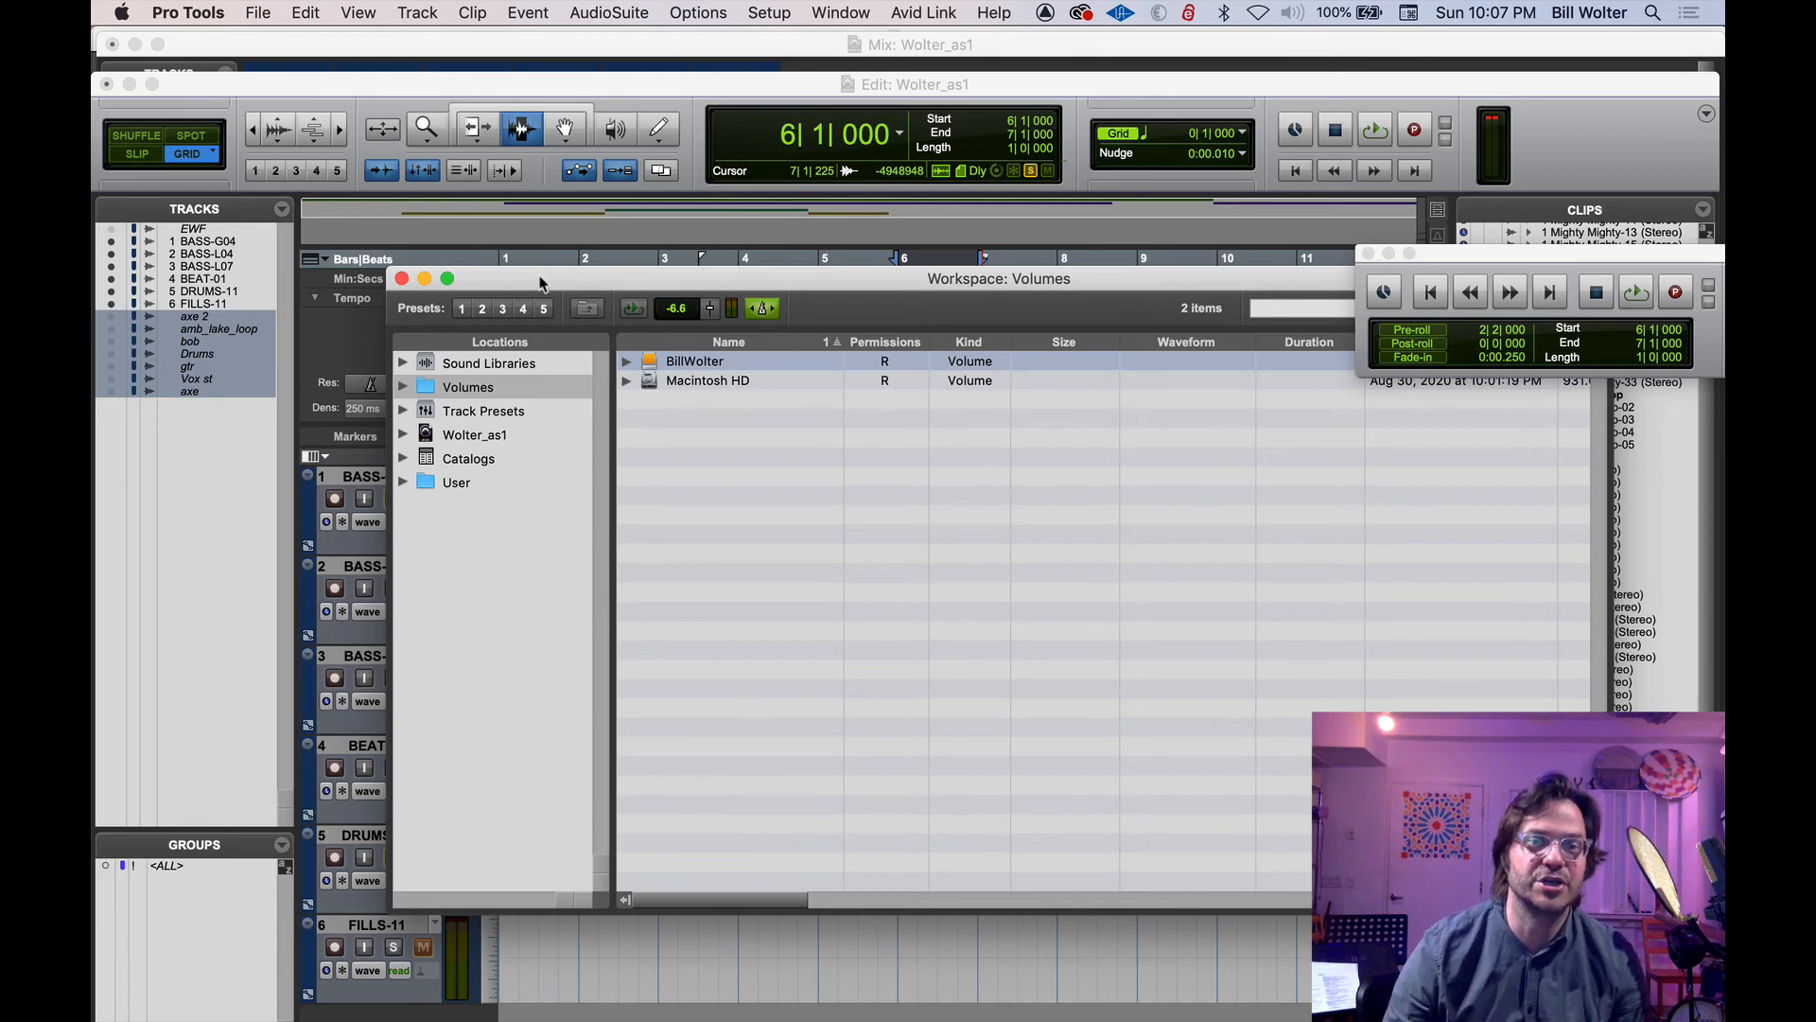
pyautogui.moveTo(542, 282); pyautogui.dragTo(903, 274)
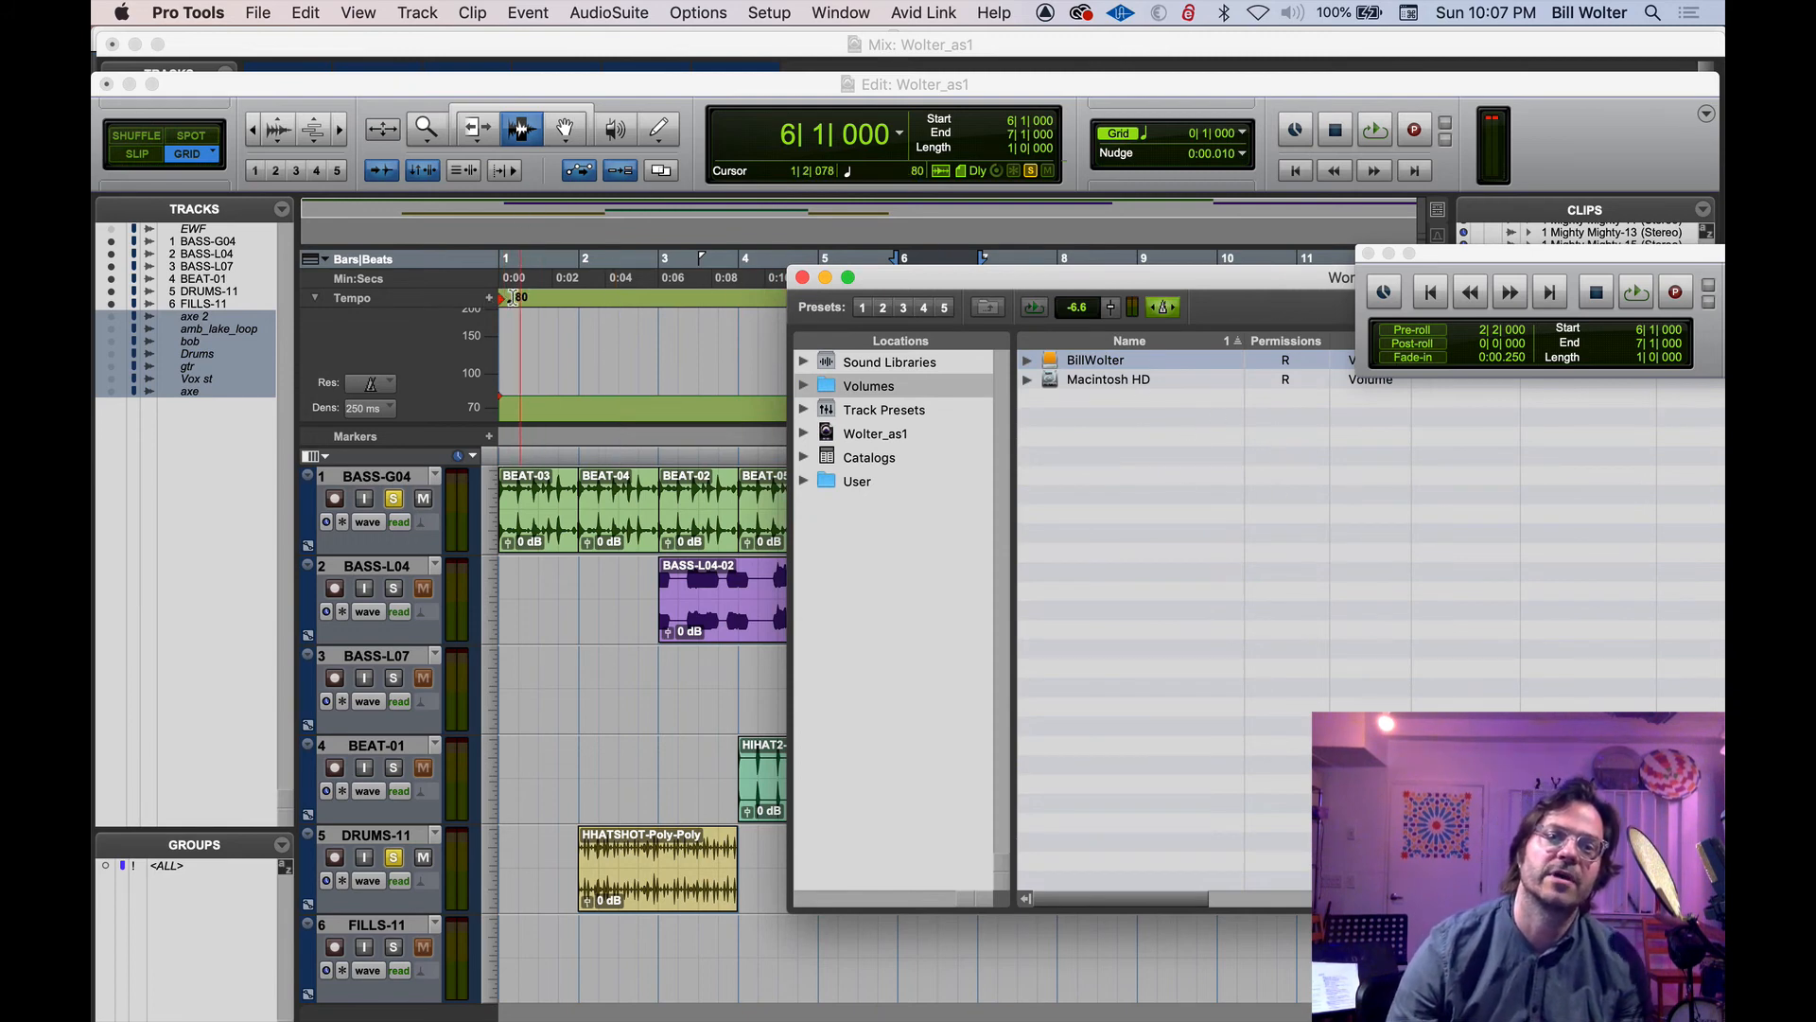
pyautogui.click(802, 277)
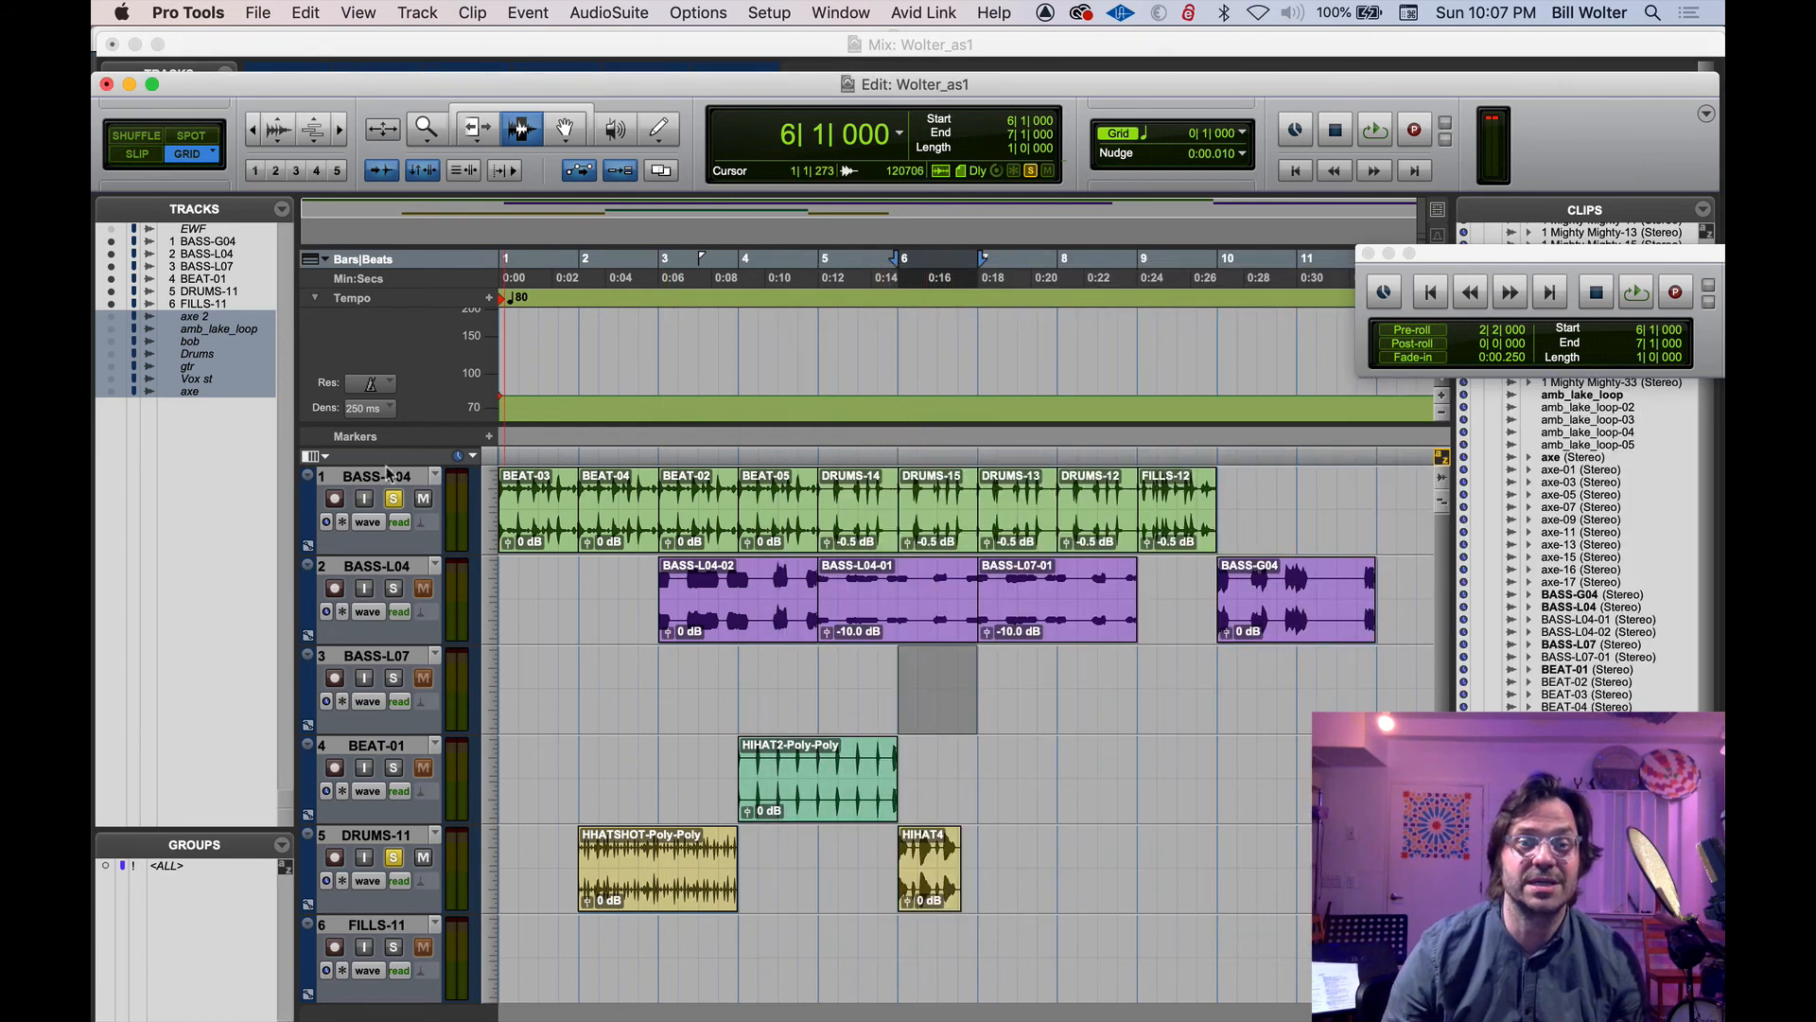
# Choose the TCE Trim tool, activate the Smart Tool, and stretch the HIHAT4 clip's end to 7|1|000.
pyautogui.moveTo(483, 129); pyautogui.dragTo(499, 169)
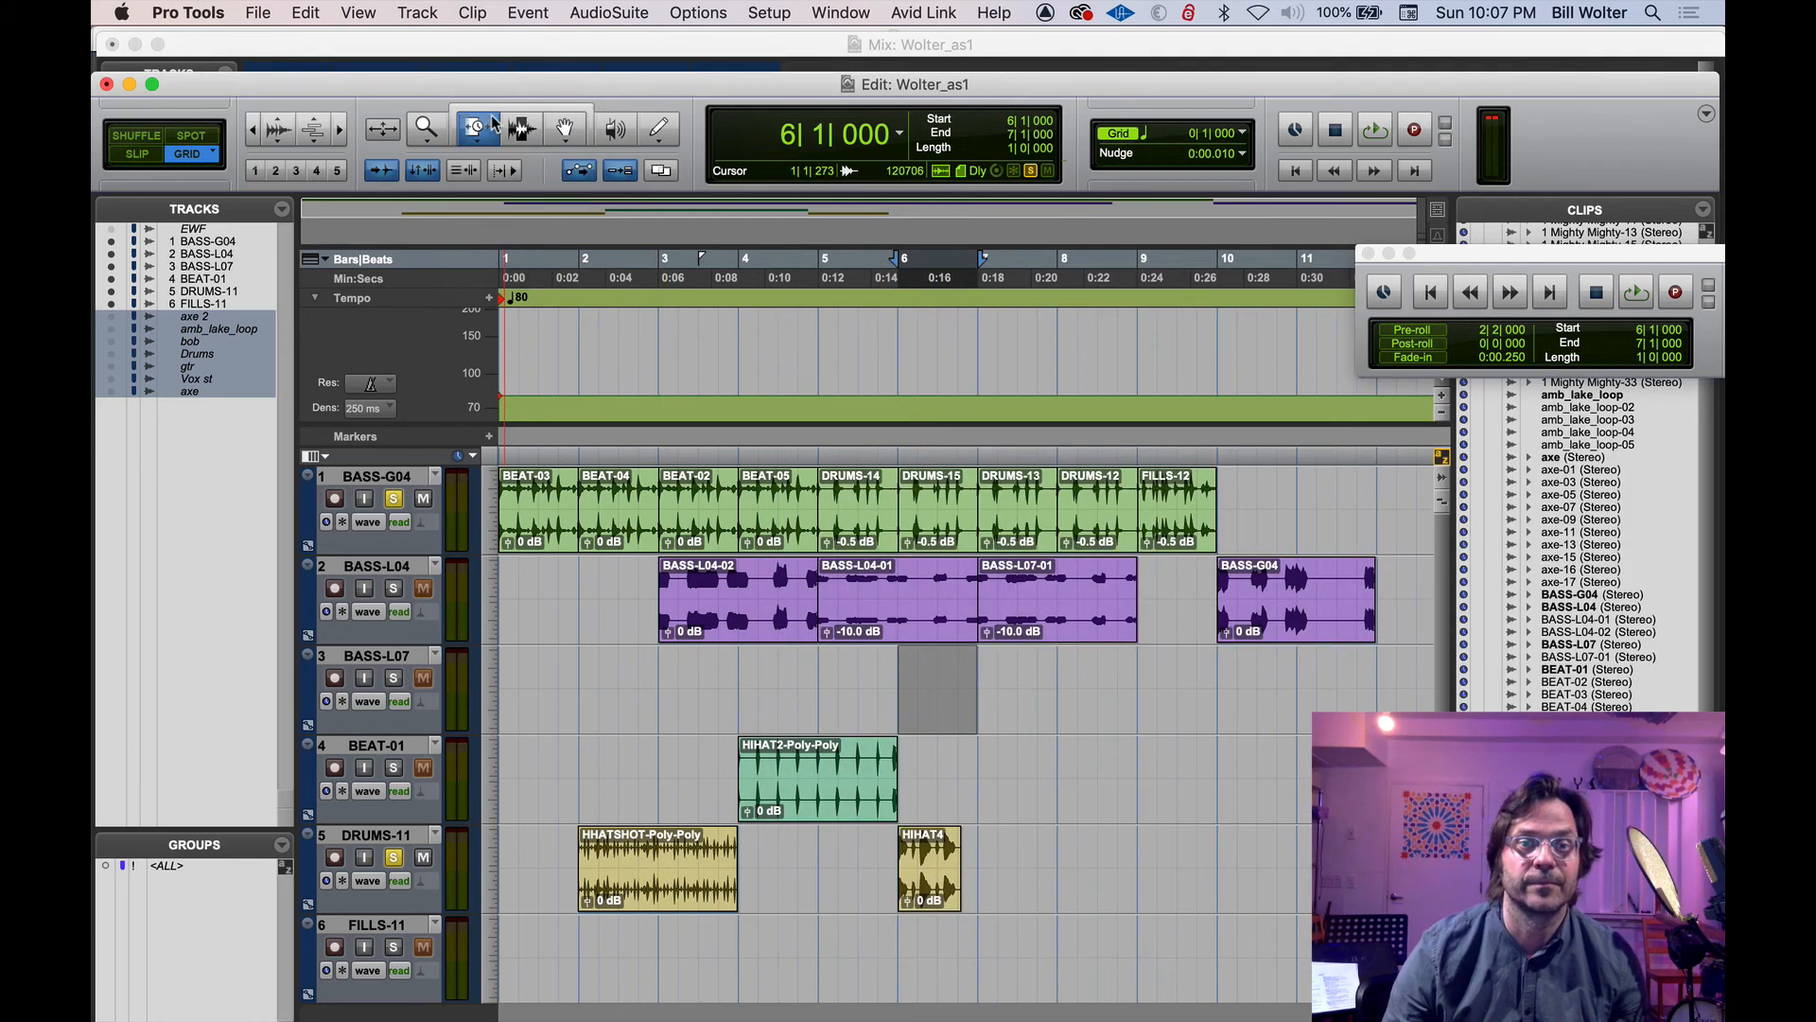
pyautogui.click(491, 108)
pyautogui.moveTo(959, 856); pyautogui.dragTo(980, 854)
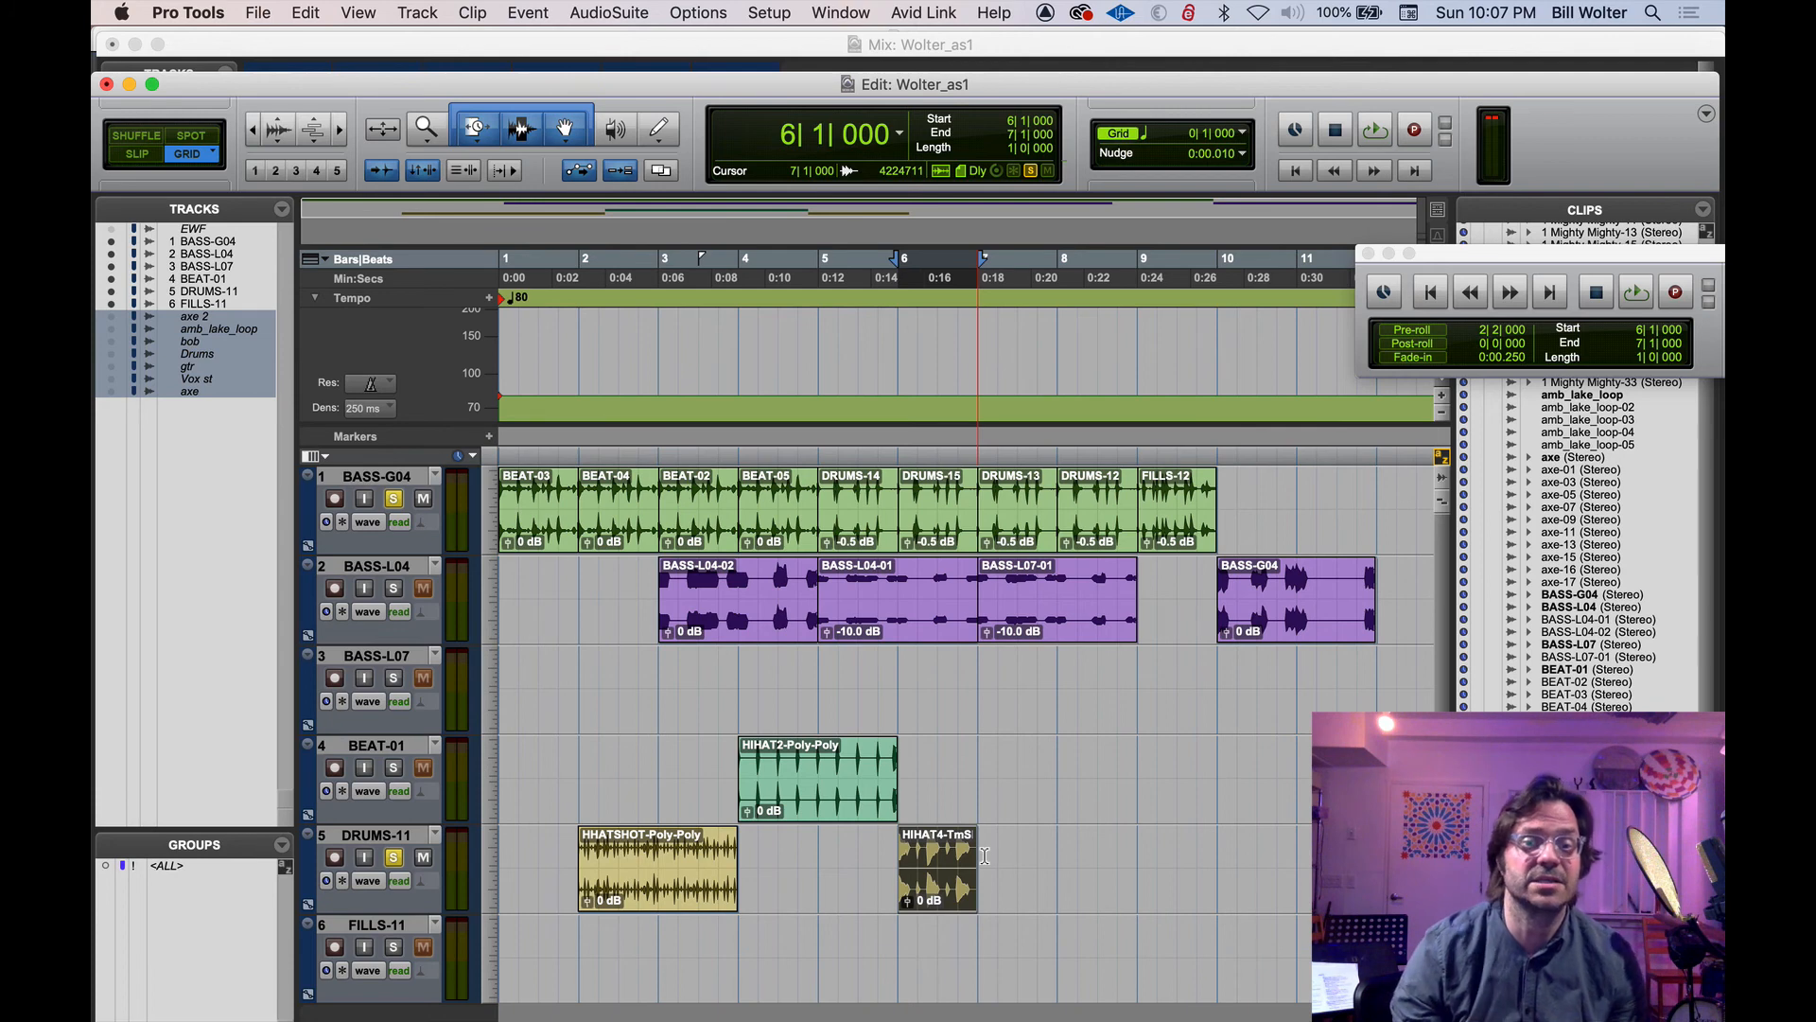
# Switch to Slip mode, solo only the BEAT-01 track, and play the HIHAT2 clip from 5|2|009.
pyautogui.click(137, 153)
pyautogui.click(838, 776)
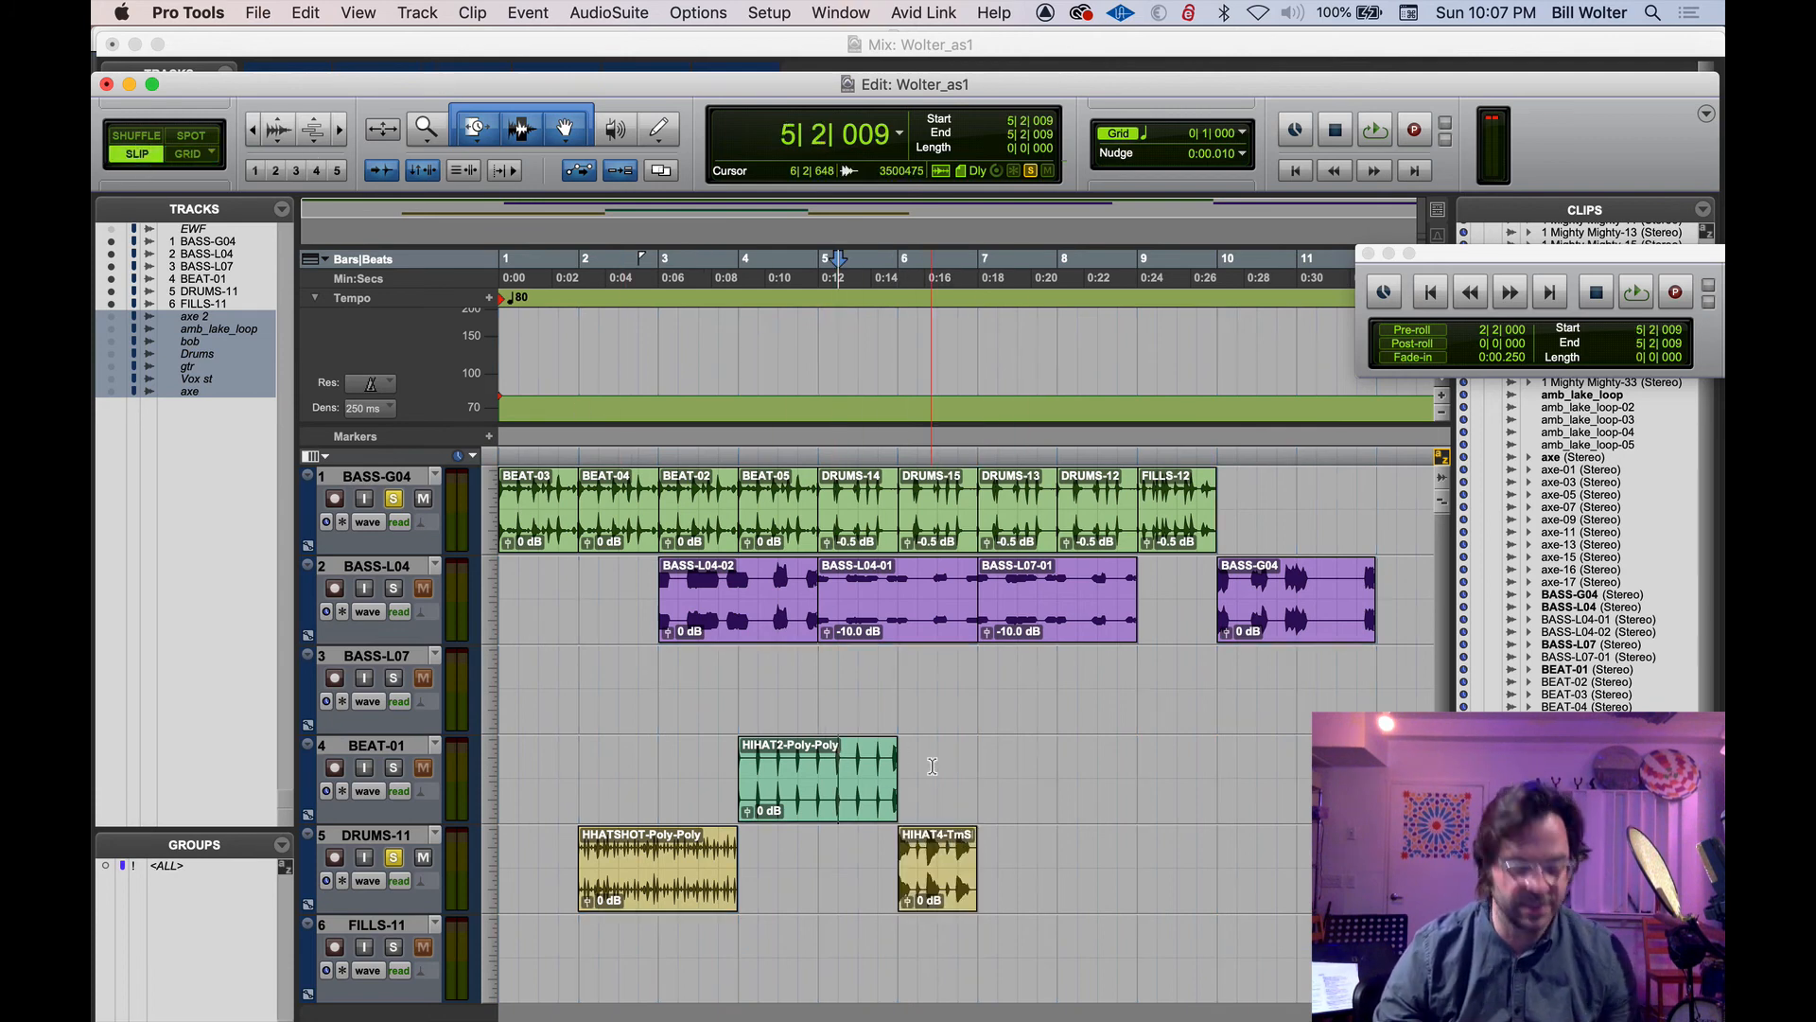
pyautogui.press('t')
pyautogui.press('t')
pyautogui.press('t')
pyautogui.click(394, 771)
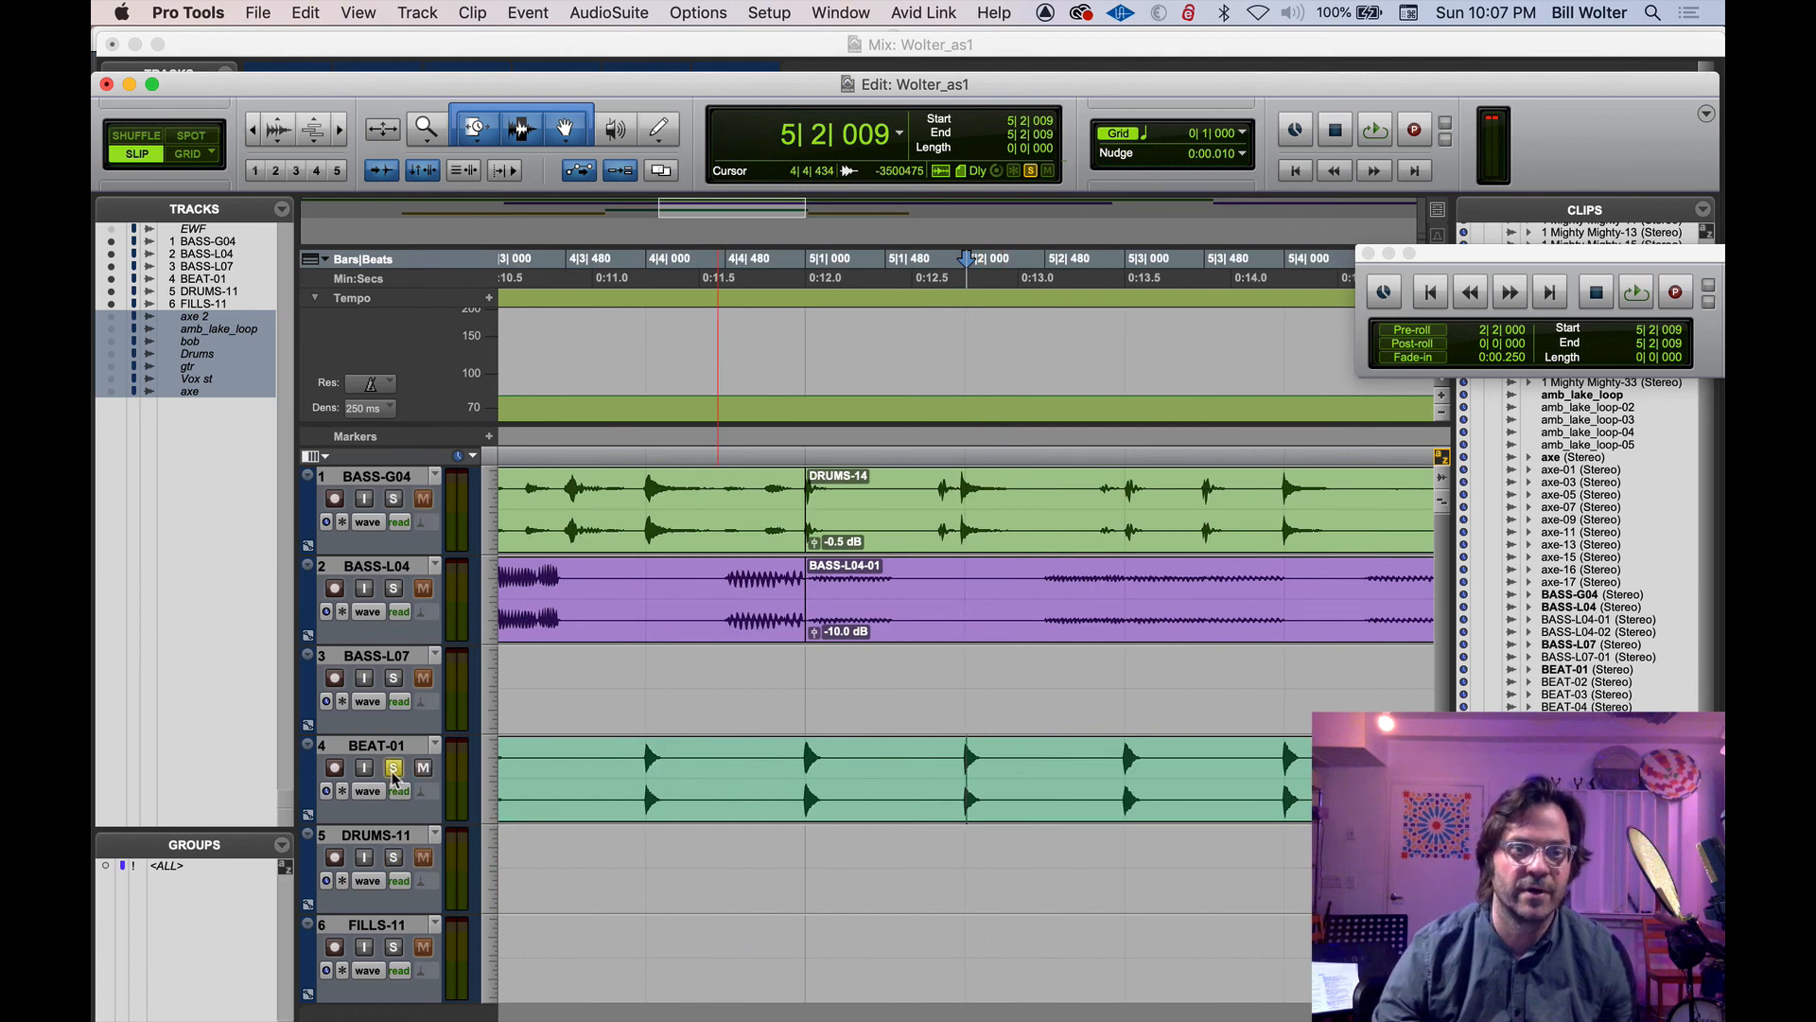
pyautogui.press('space')
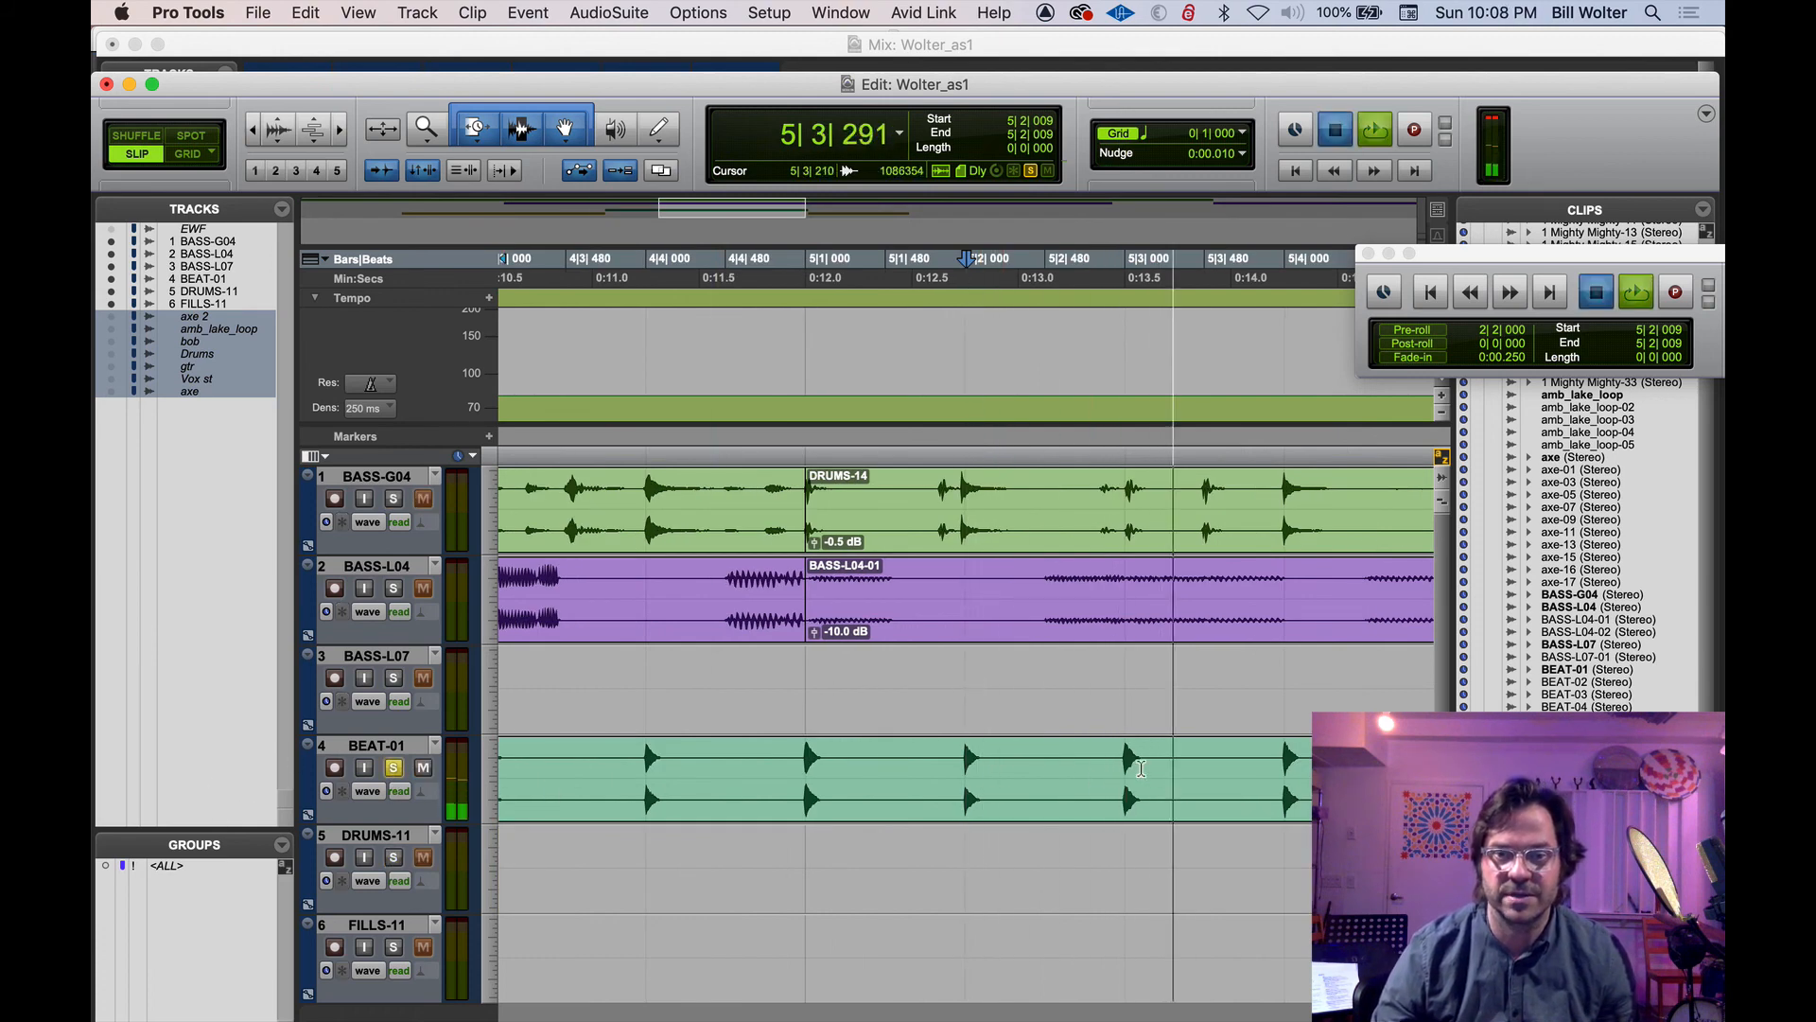
pyautogui.press('space')
# Select the single hi-hat hit in the HIHAT2 clip from 5|2|959 to 5|3|146 and audition it.
pyautogui.moveTo(1121, 768); pyautogui.dragTo(1183, 770)
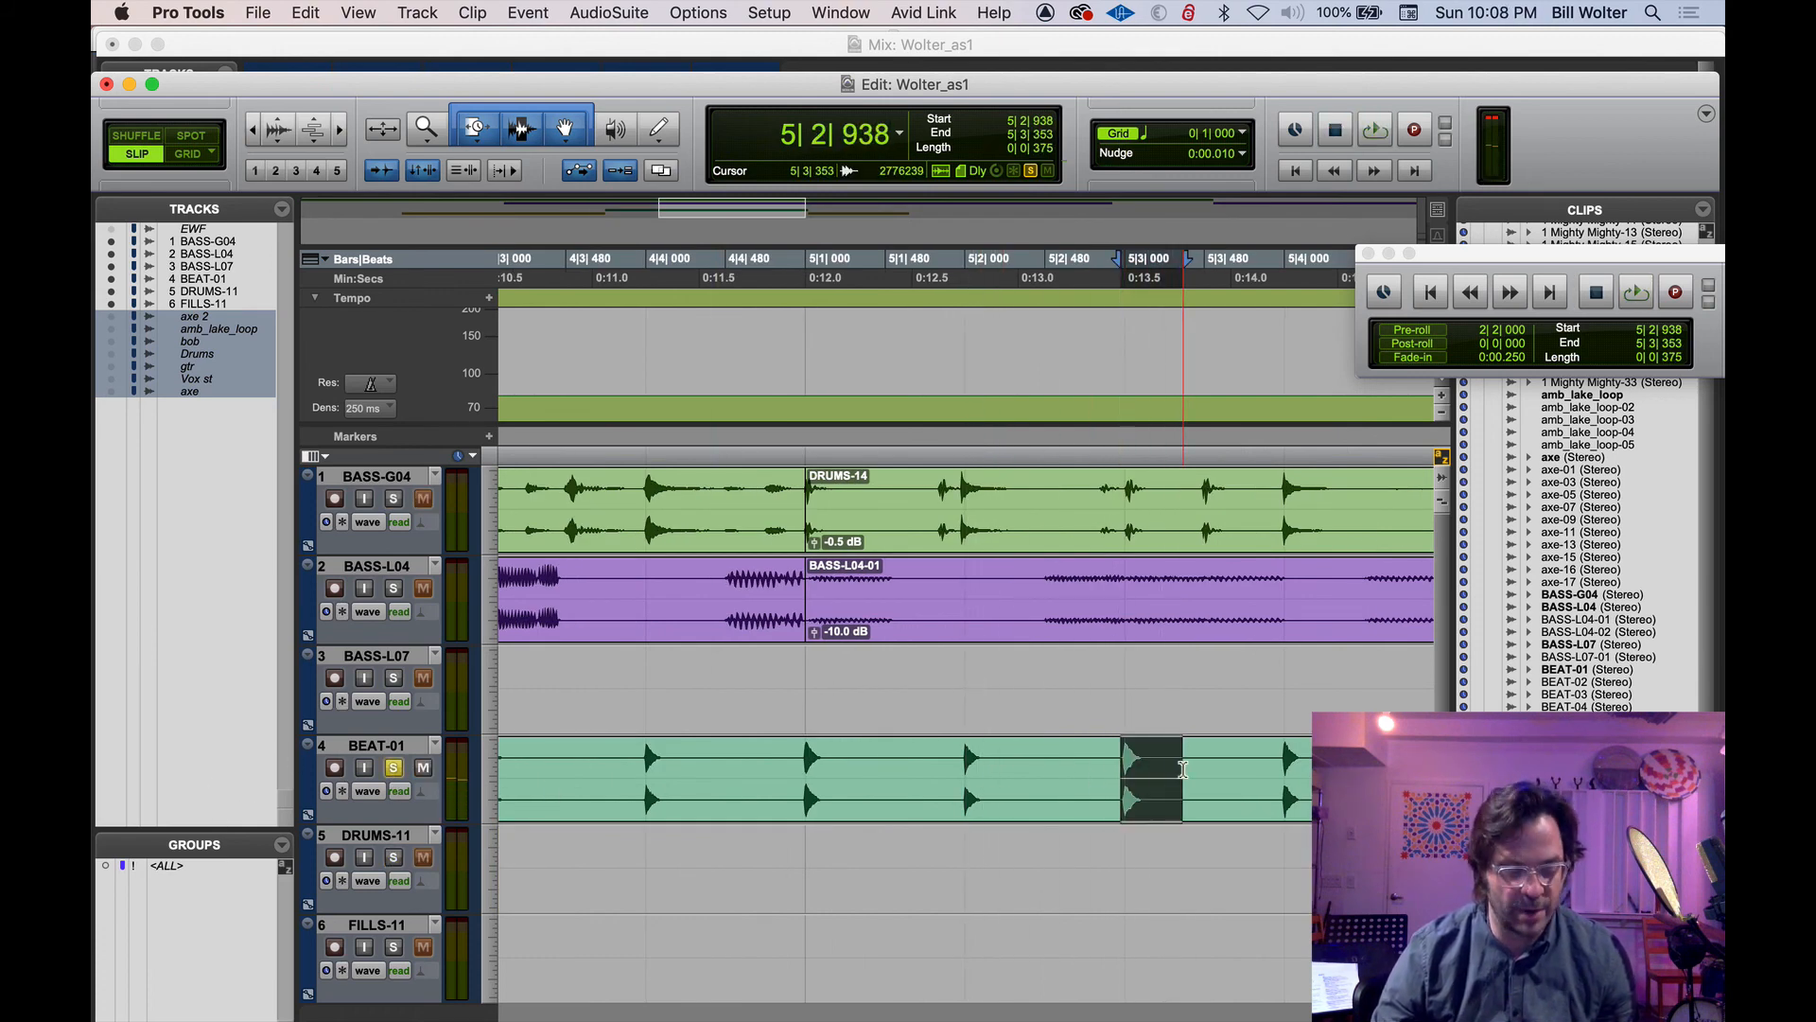
pyautogui.press('t')
pyautogui.press('t')
pyautogui.press('t')
pyautogui.moveTo(973, 771); pyautogui.dragTo(995, 776)
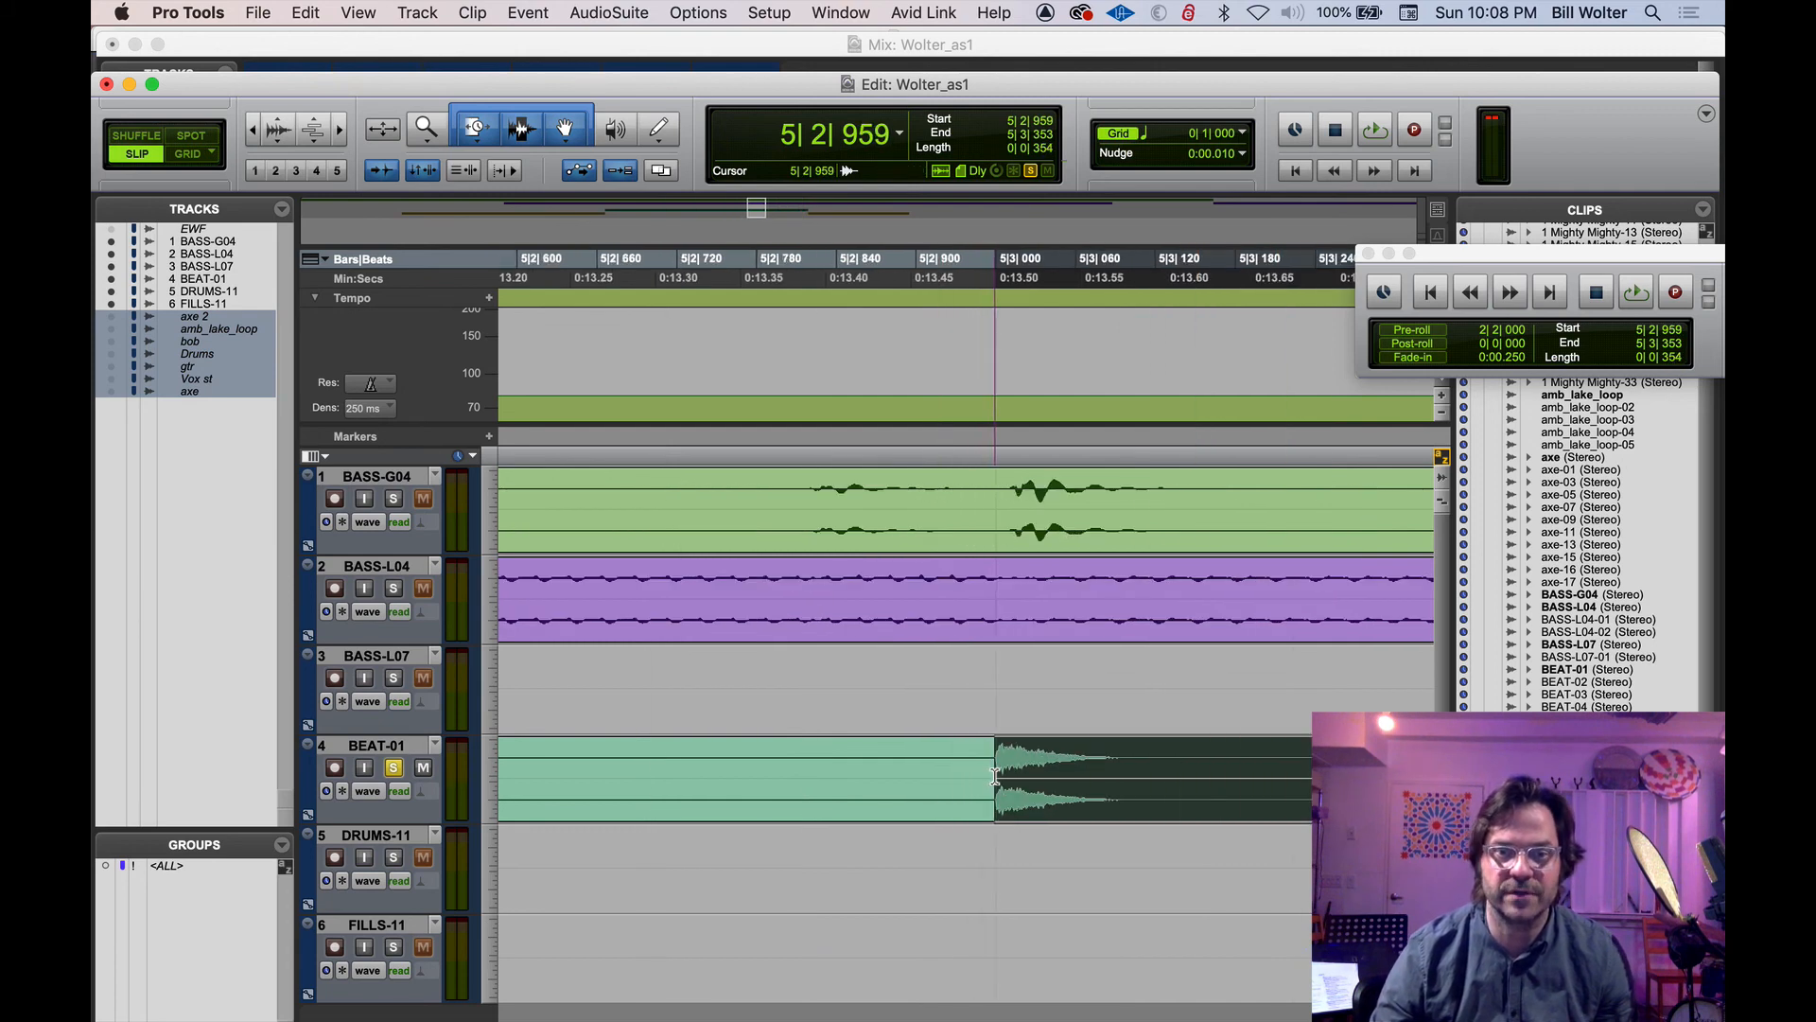
pyautogui.moveTo(1163, 761); pyautogui.dragTo(1115, 765)
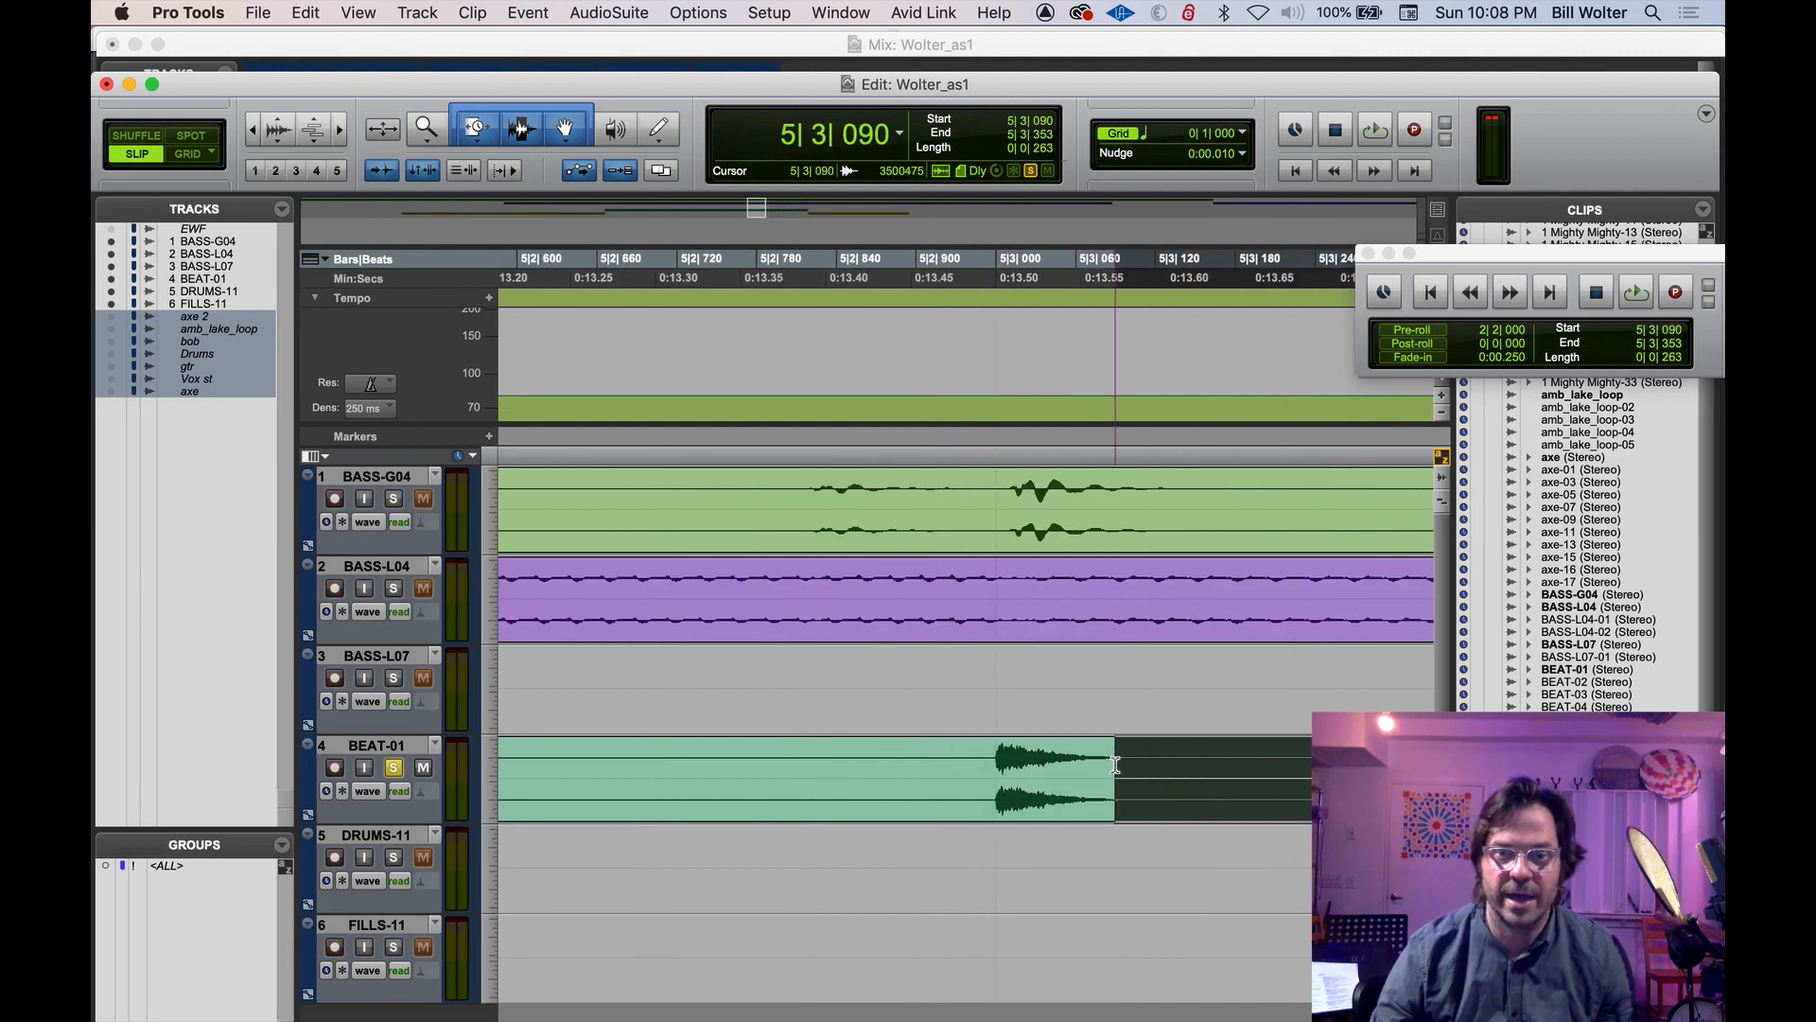
pyautogui.click(1049, 758)
pyautogui.moveTo(995, 753); pyautogui.dragTo(1187, 774)
pyautogui.press('space')
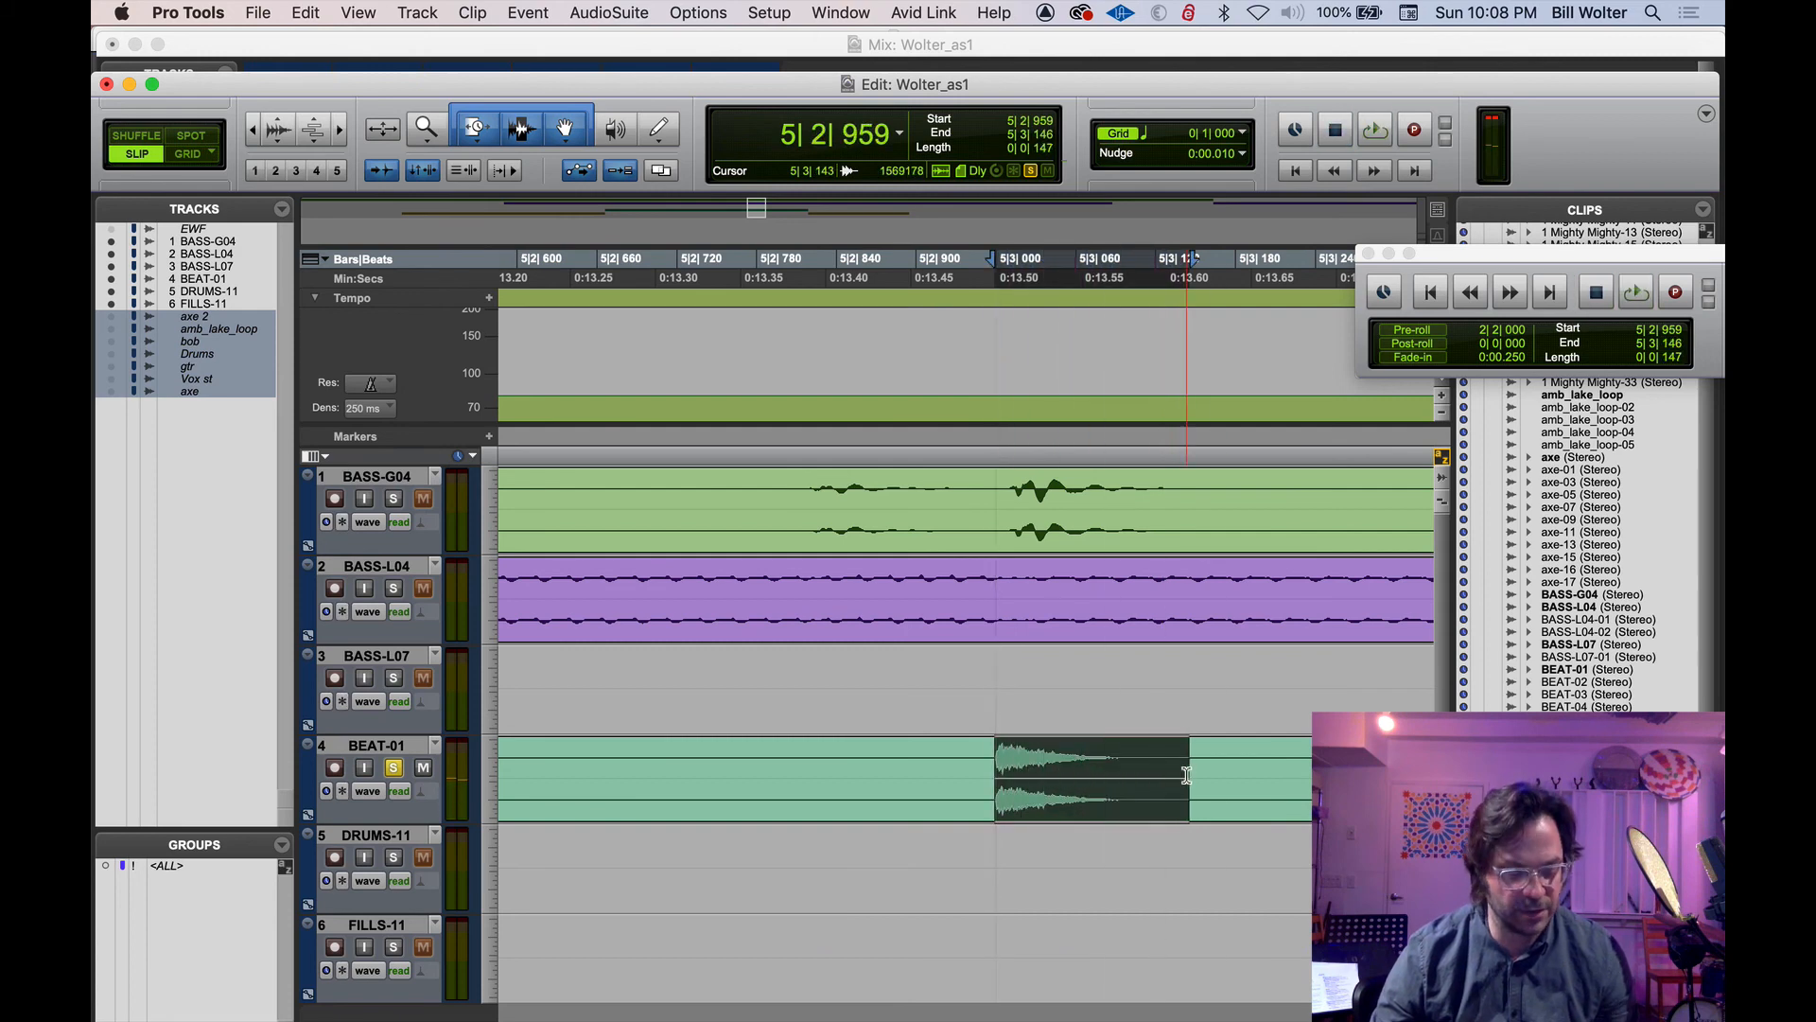
# Copy the selected hi-hat hit and, in Grid mode, paste it at 7|1|000 on the BEAT-01 track.
pyautogui.press('r')
pyautogui.press('r')
pyautogui.press('r')
pyautogui.press('r')
pyautogui.press('r')
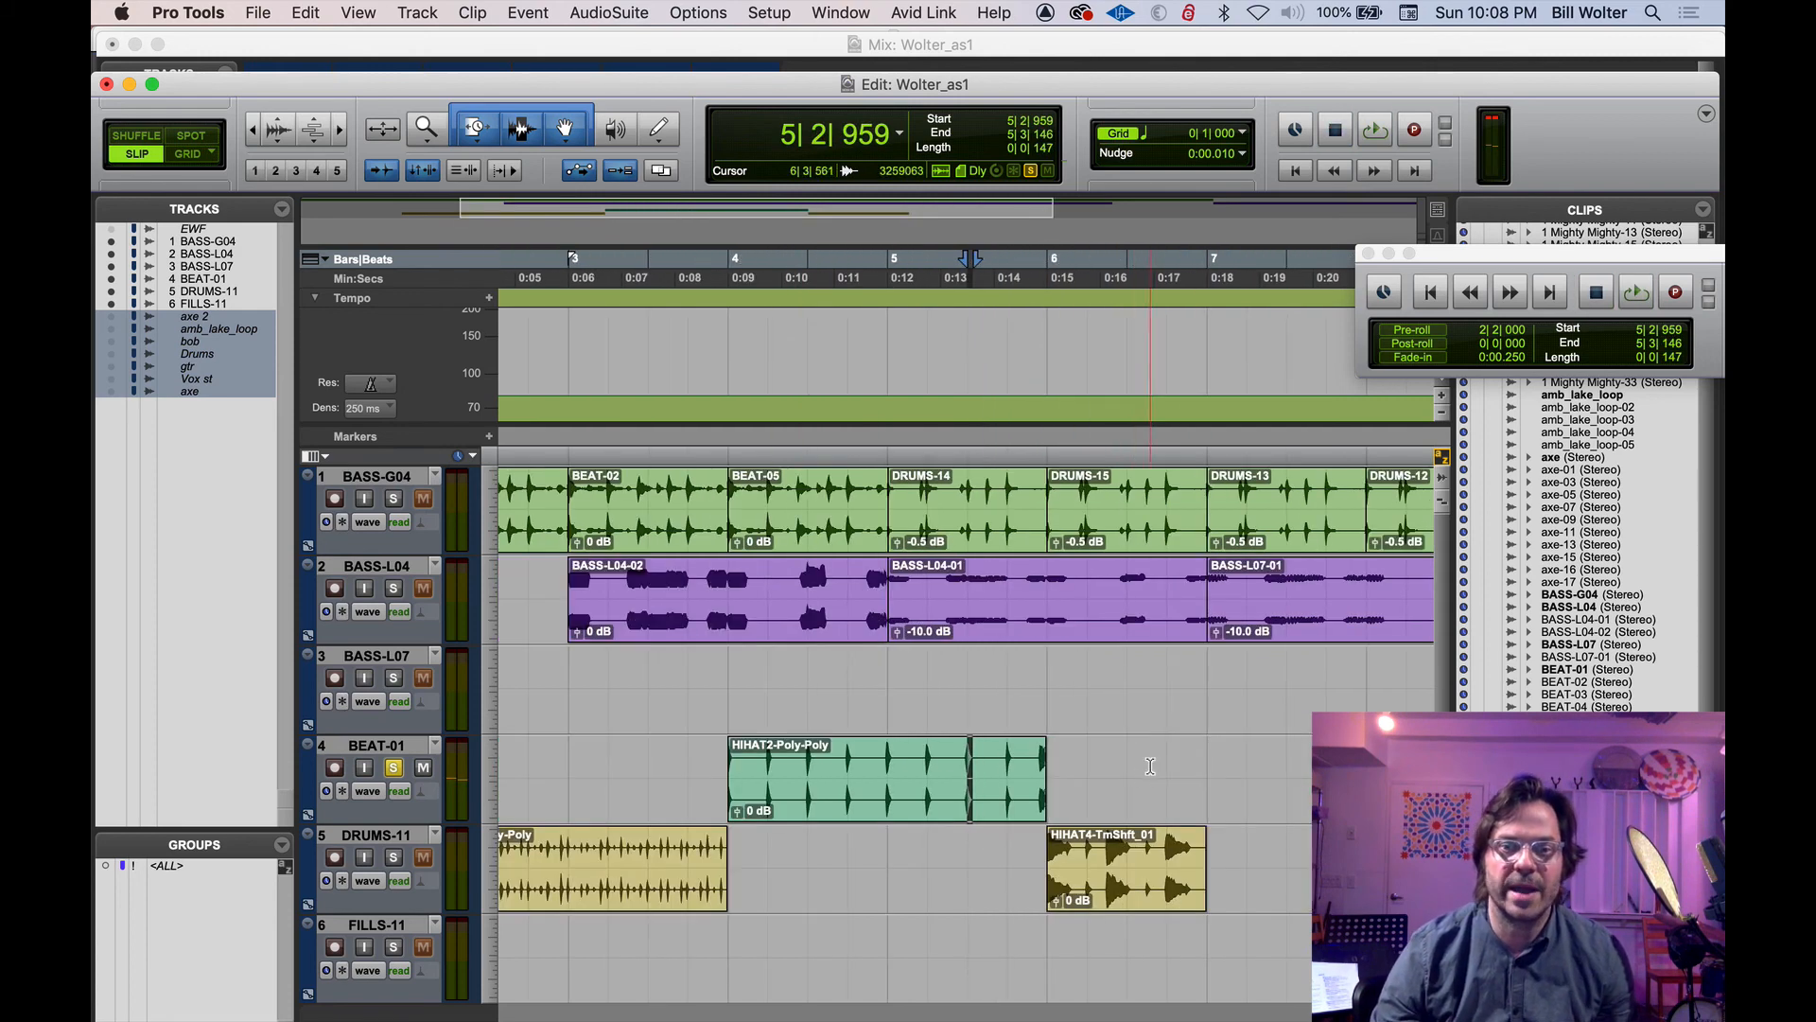
pyautogui.click(1149, 763)
pyautogui.press('F4')
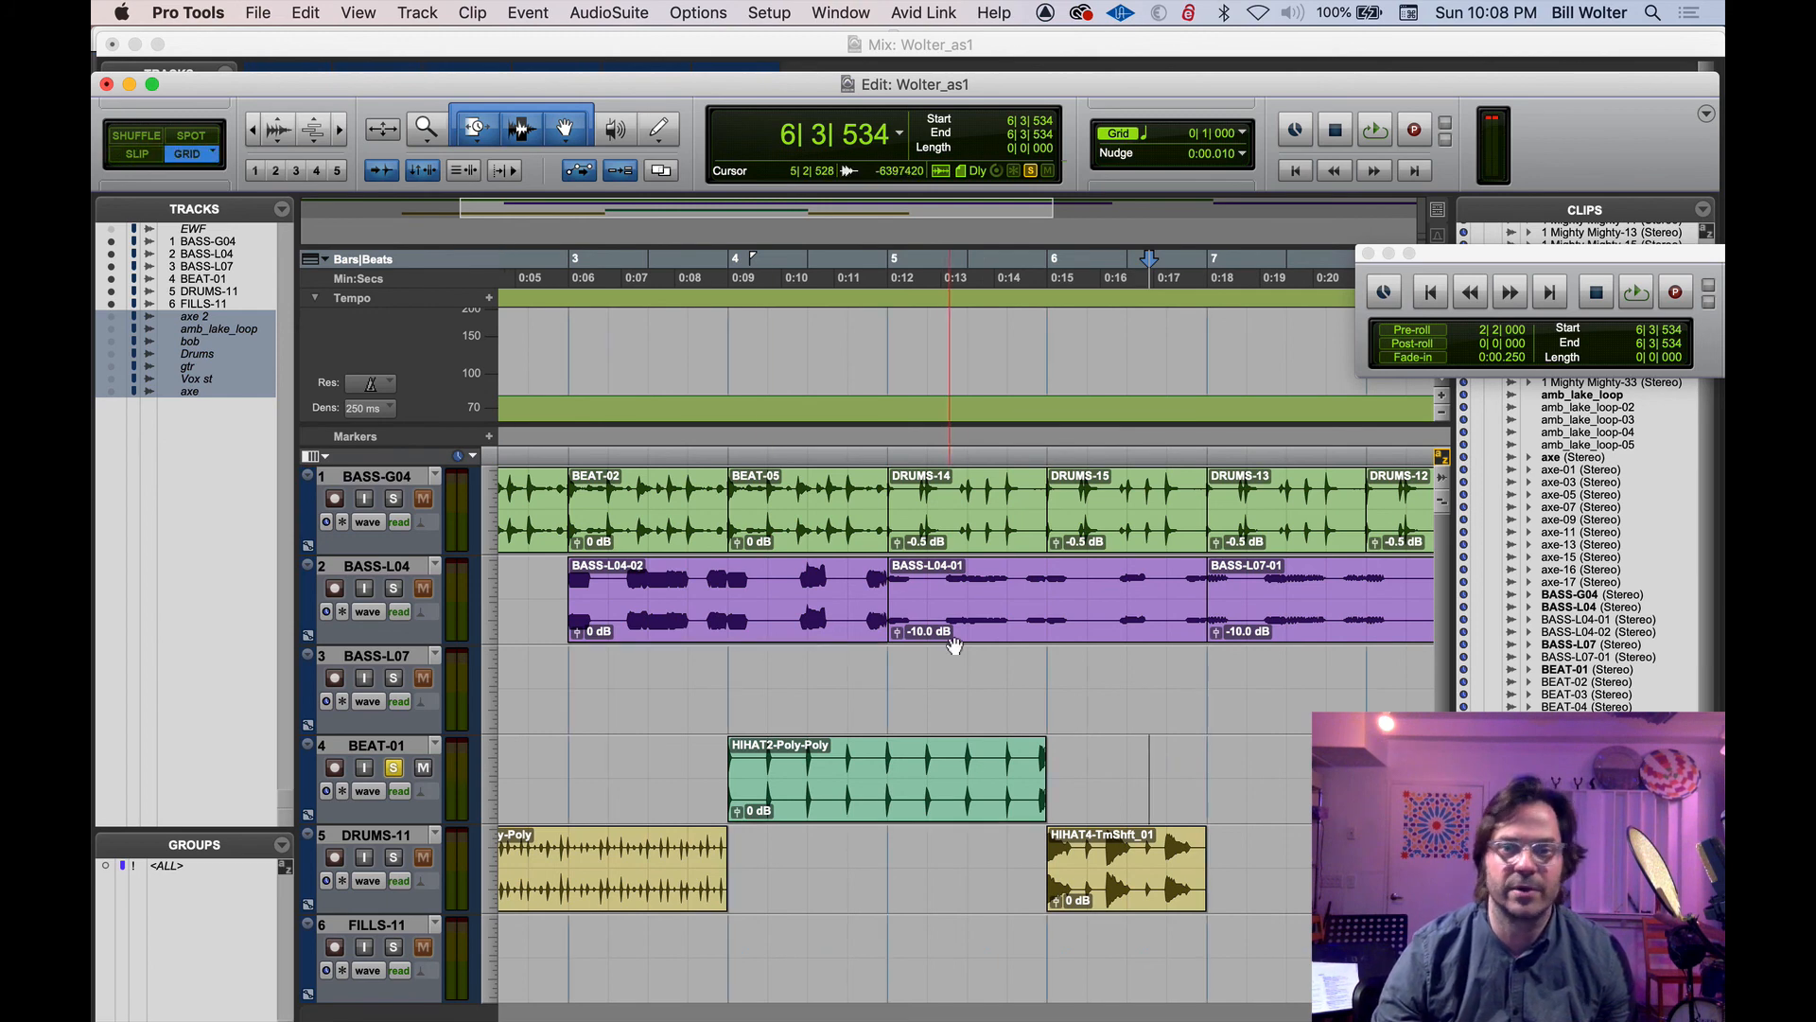
pyautogui.click(1234, 740)
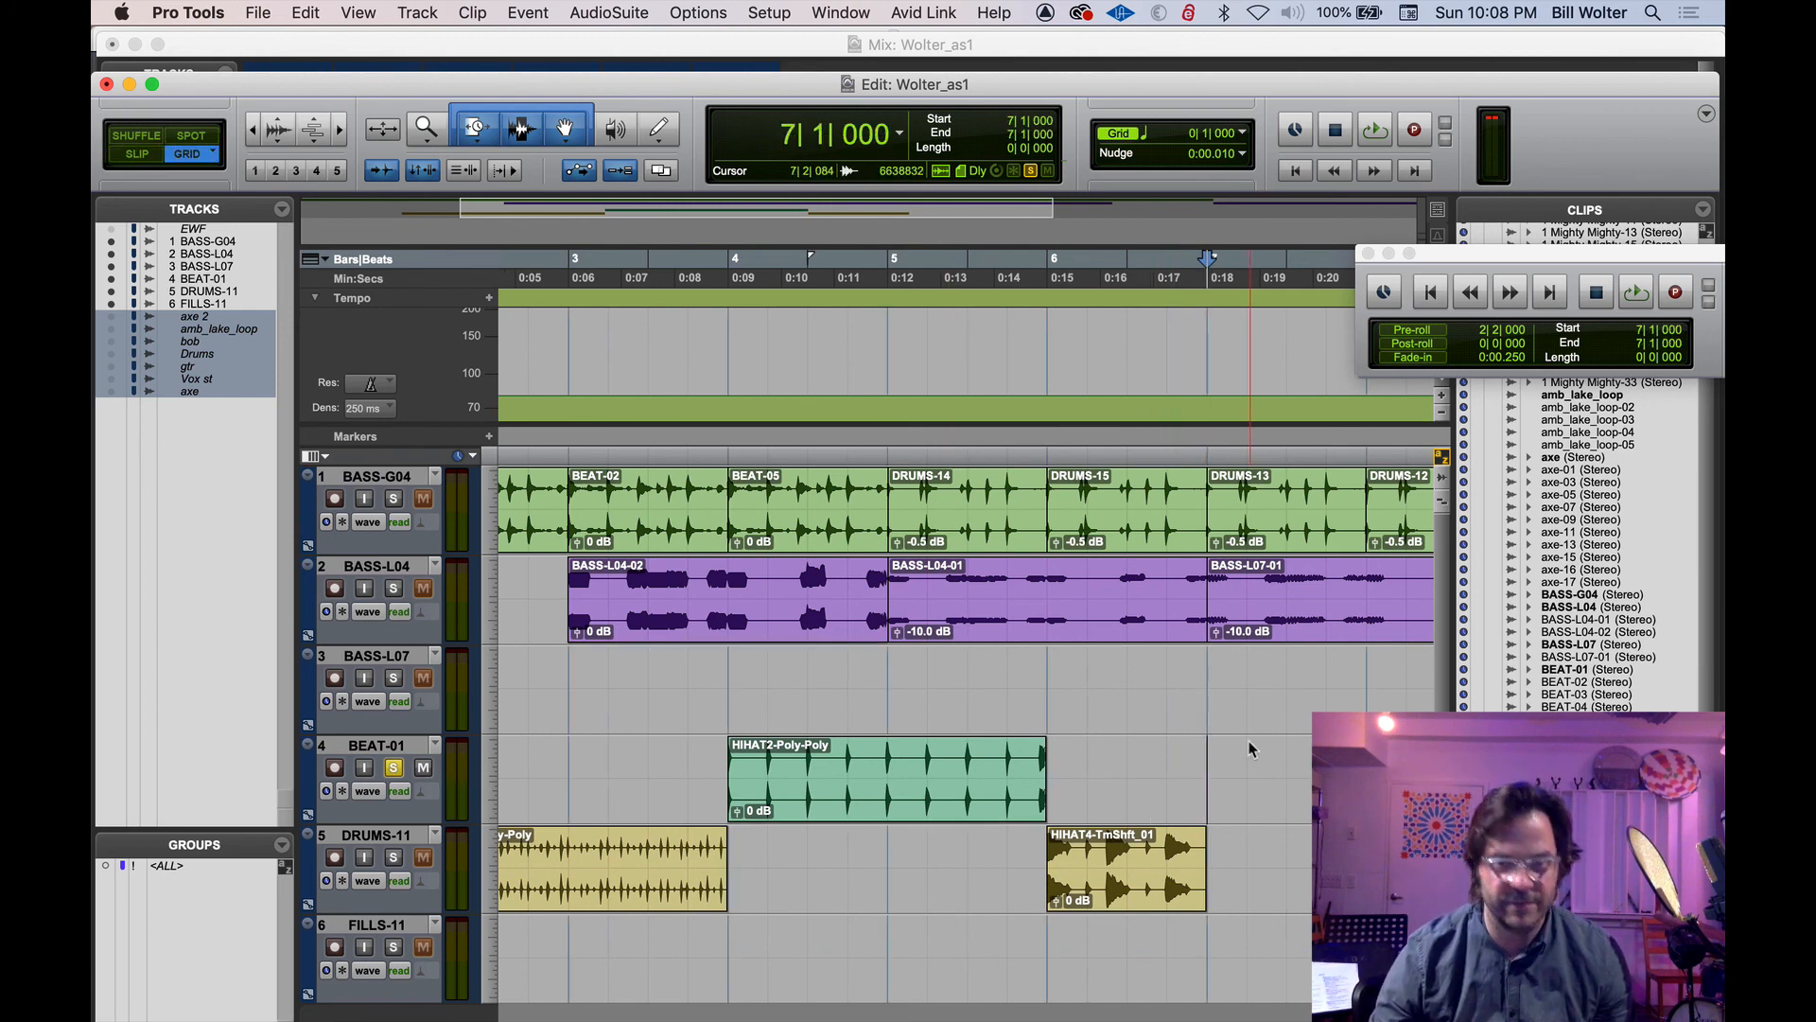
pyautogui.press('super+v')
# Set the grid to 1/16 note, repeat the pasted hit on each sixteenth for four hits, and play them from 7|1|000.
pyautogui.press('t')
pyautogui.press('t')
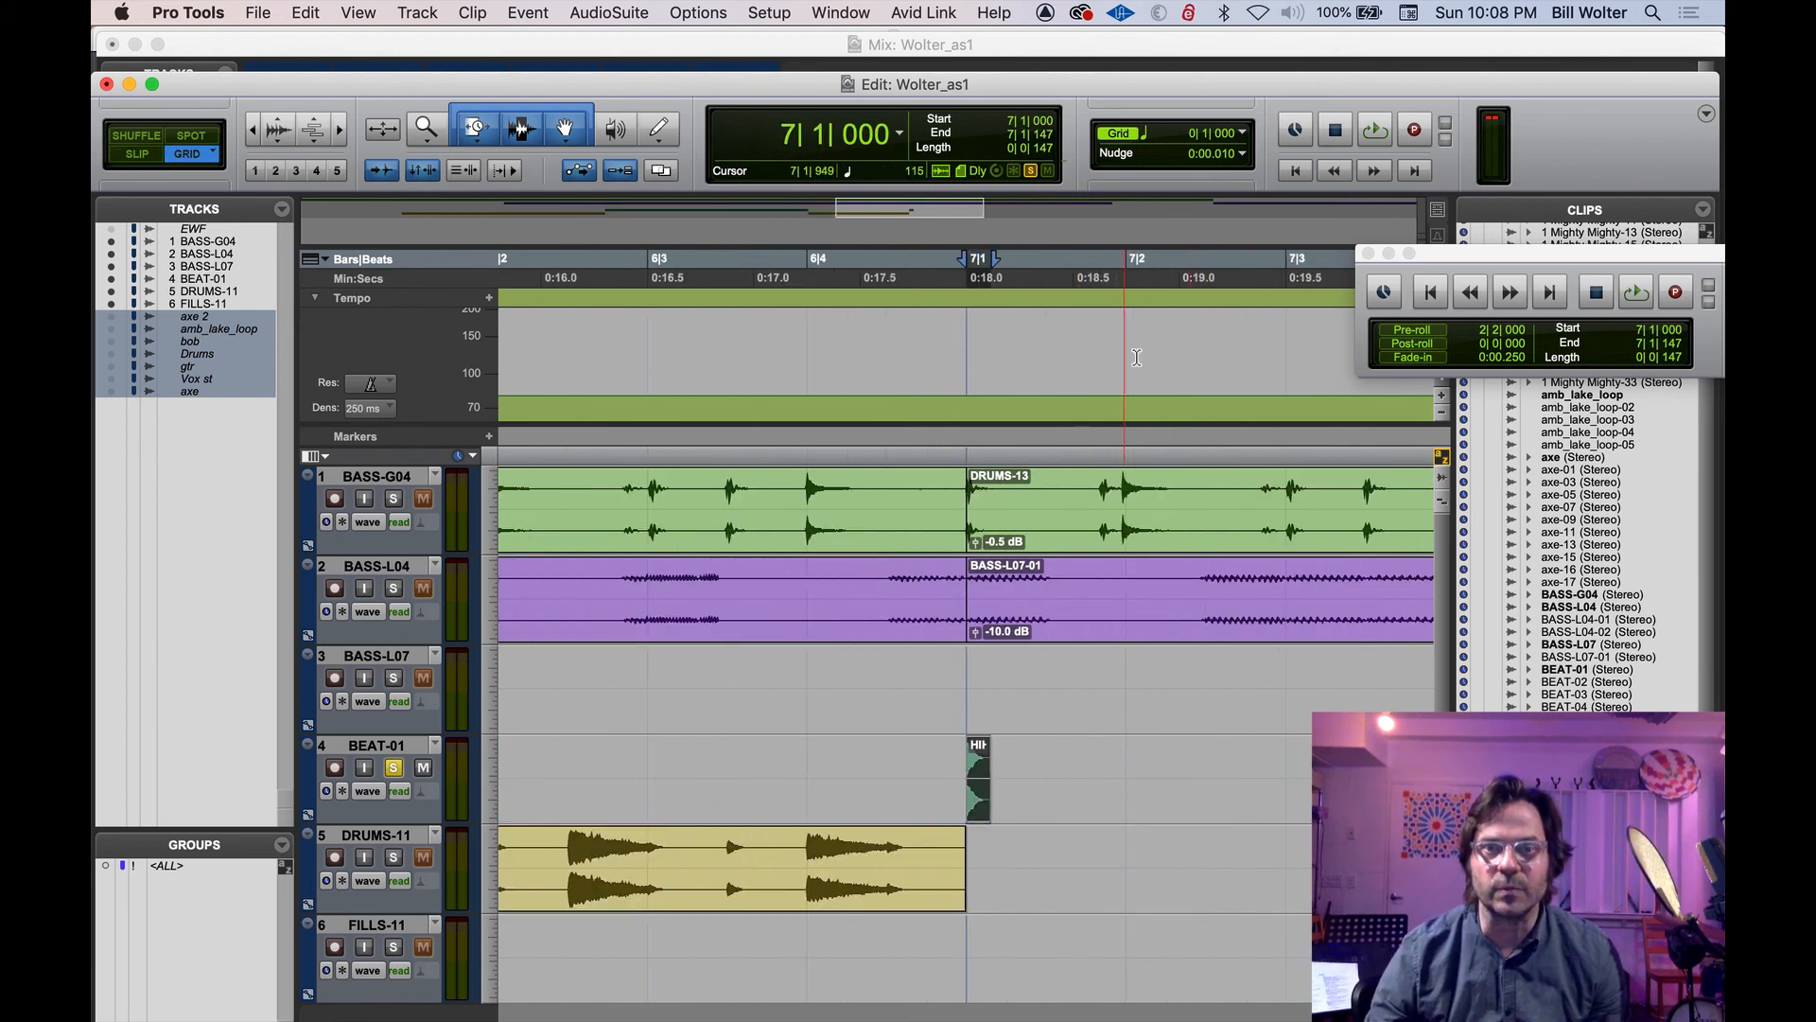
pyautogui.click(1243, 134)
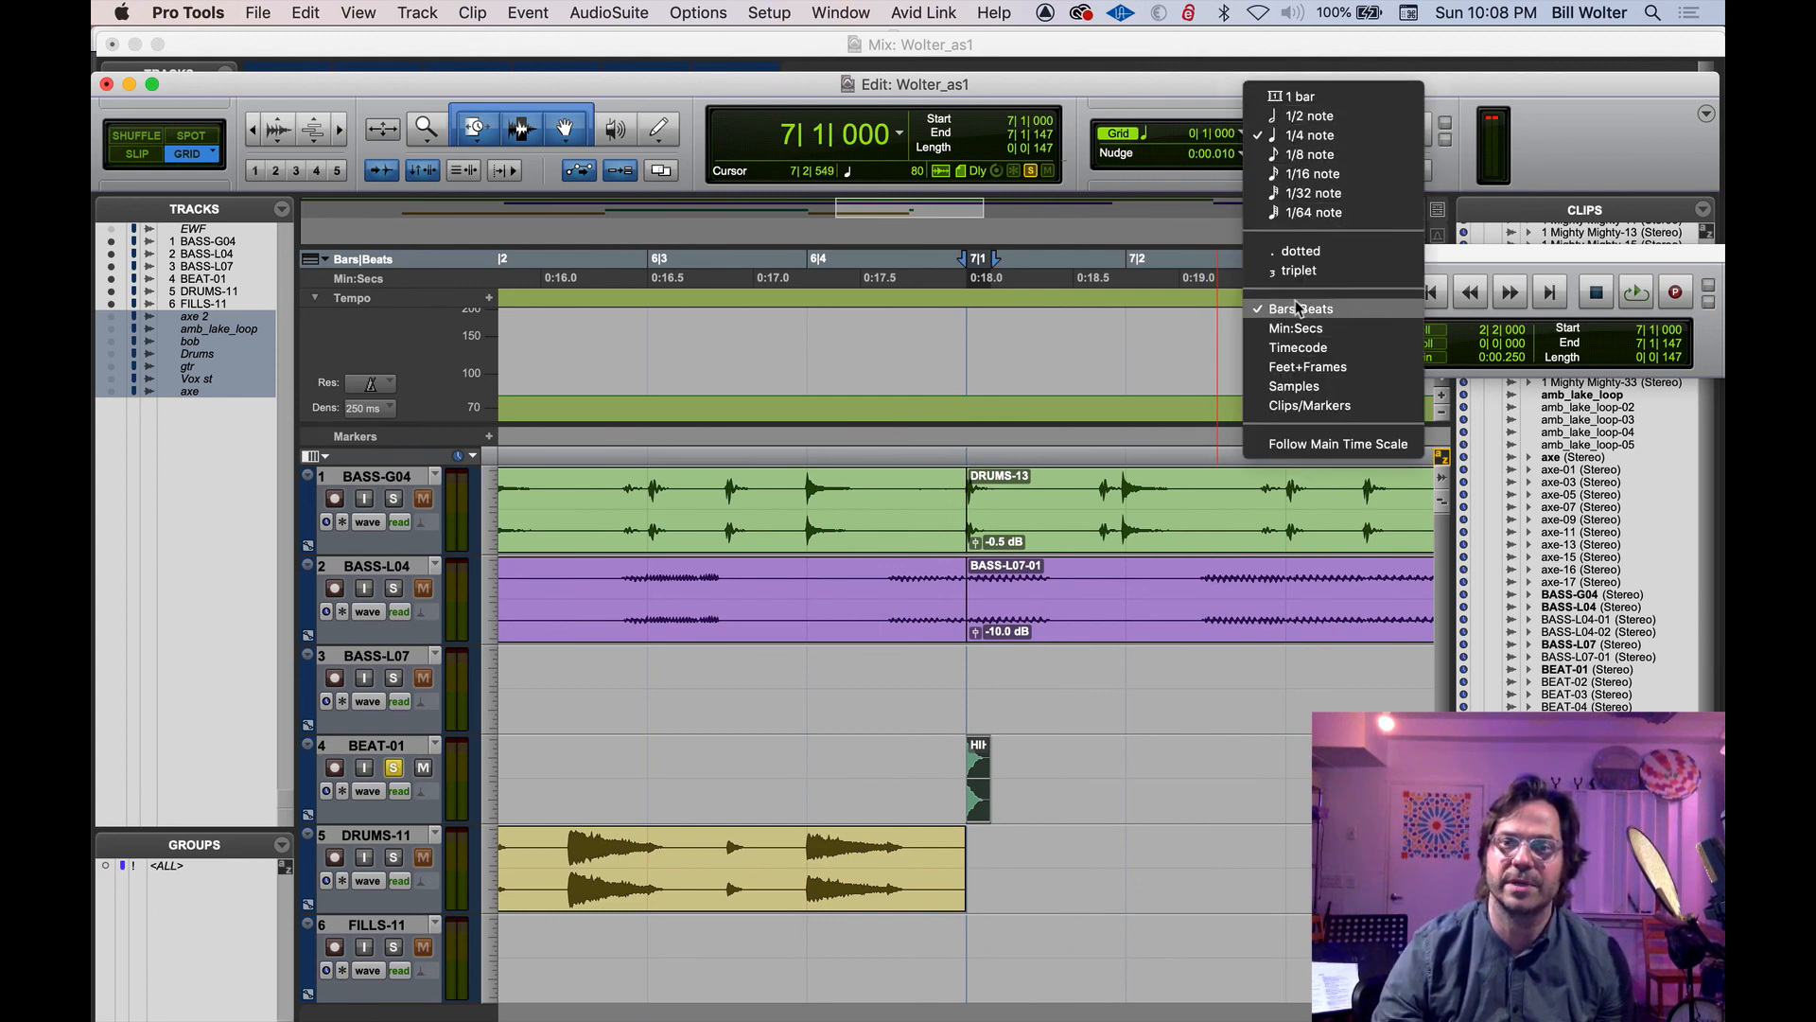
pyautogui.click(1312, 176)
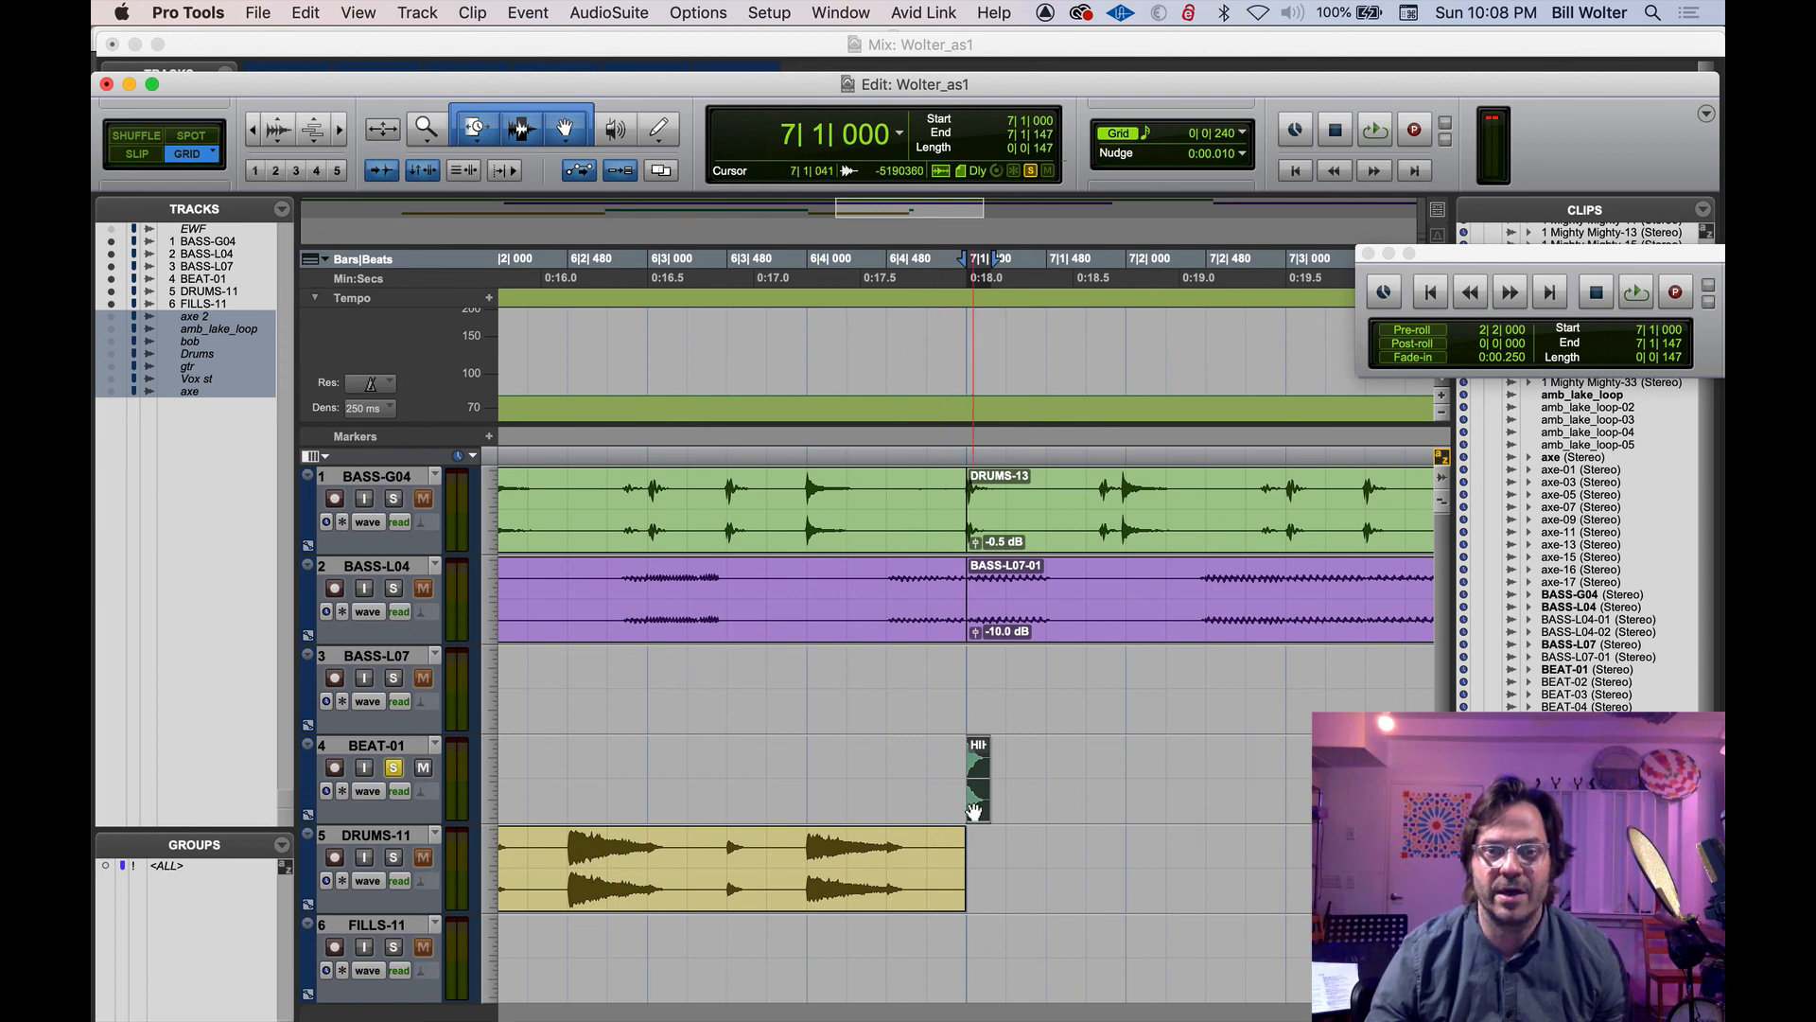
pyautogui.moveTo(985, 785); pyautogui.dragTo(1087, 794)
pyautogui.click(966, 701)
pyautogui.press('space')
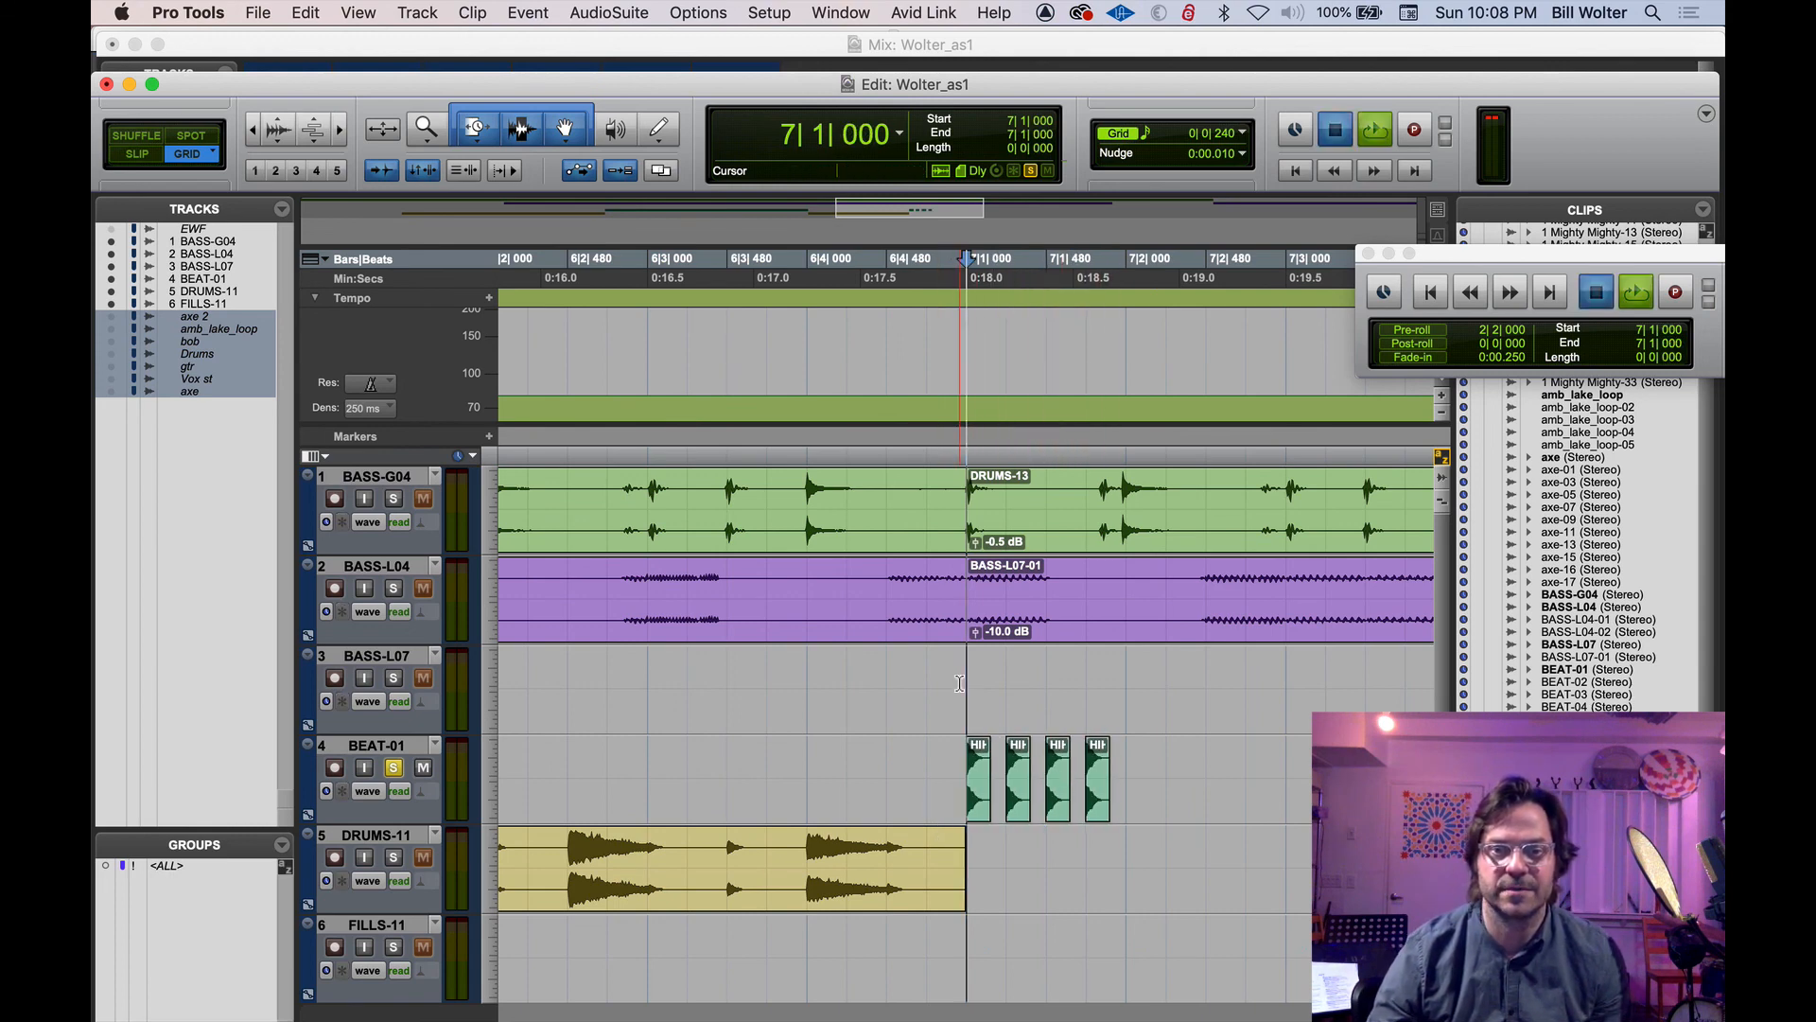
pyautogui.press('space')
# Select 7|1|000 to 7|2|000 on the BEAT-01 track, audition the four hits, and duplicate them into the next beat.
pyautogui.moveTo(1128, 770); pyautogui.dragTo(964, 751)
pyautogui.press('space')
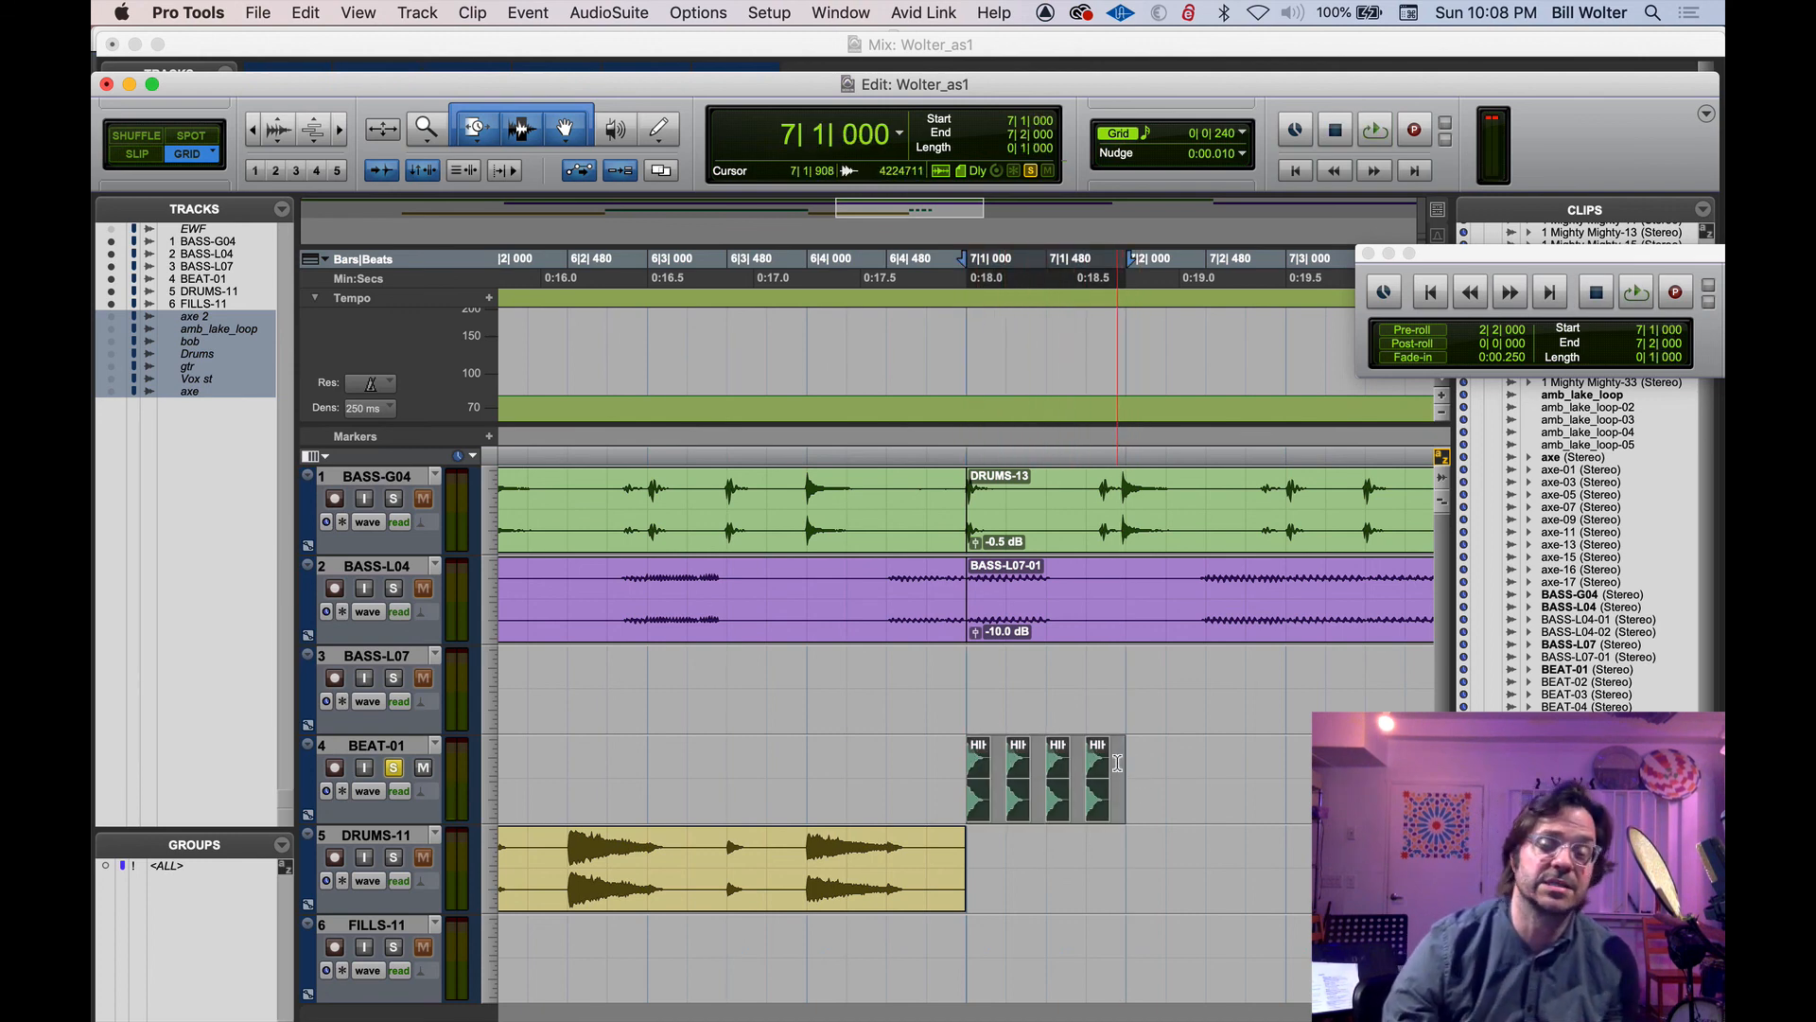
pyautogui.press('super+d')
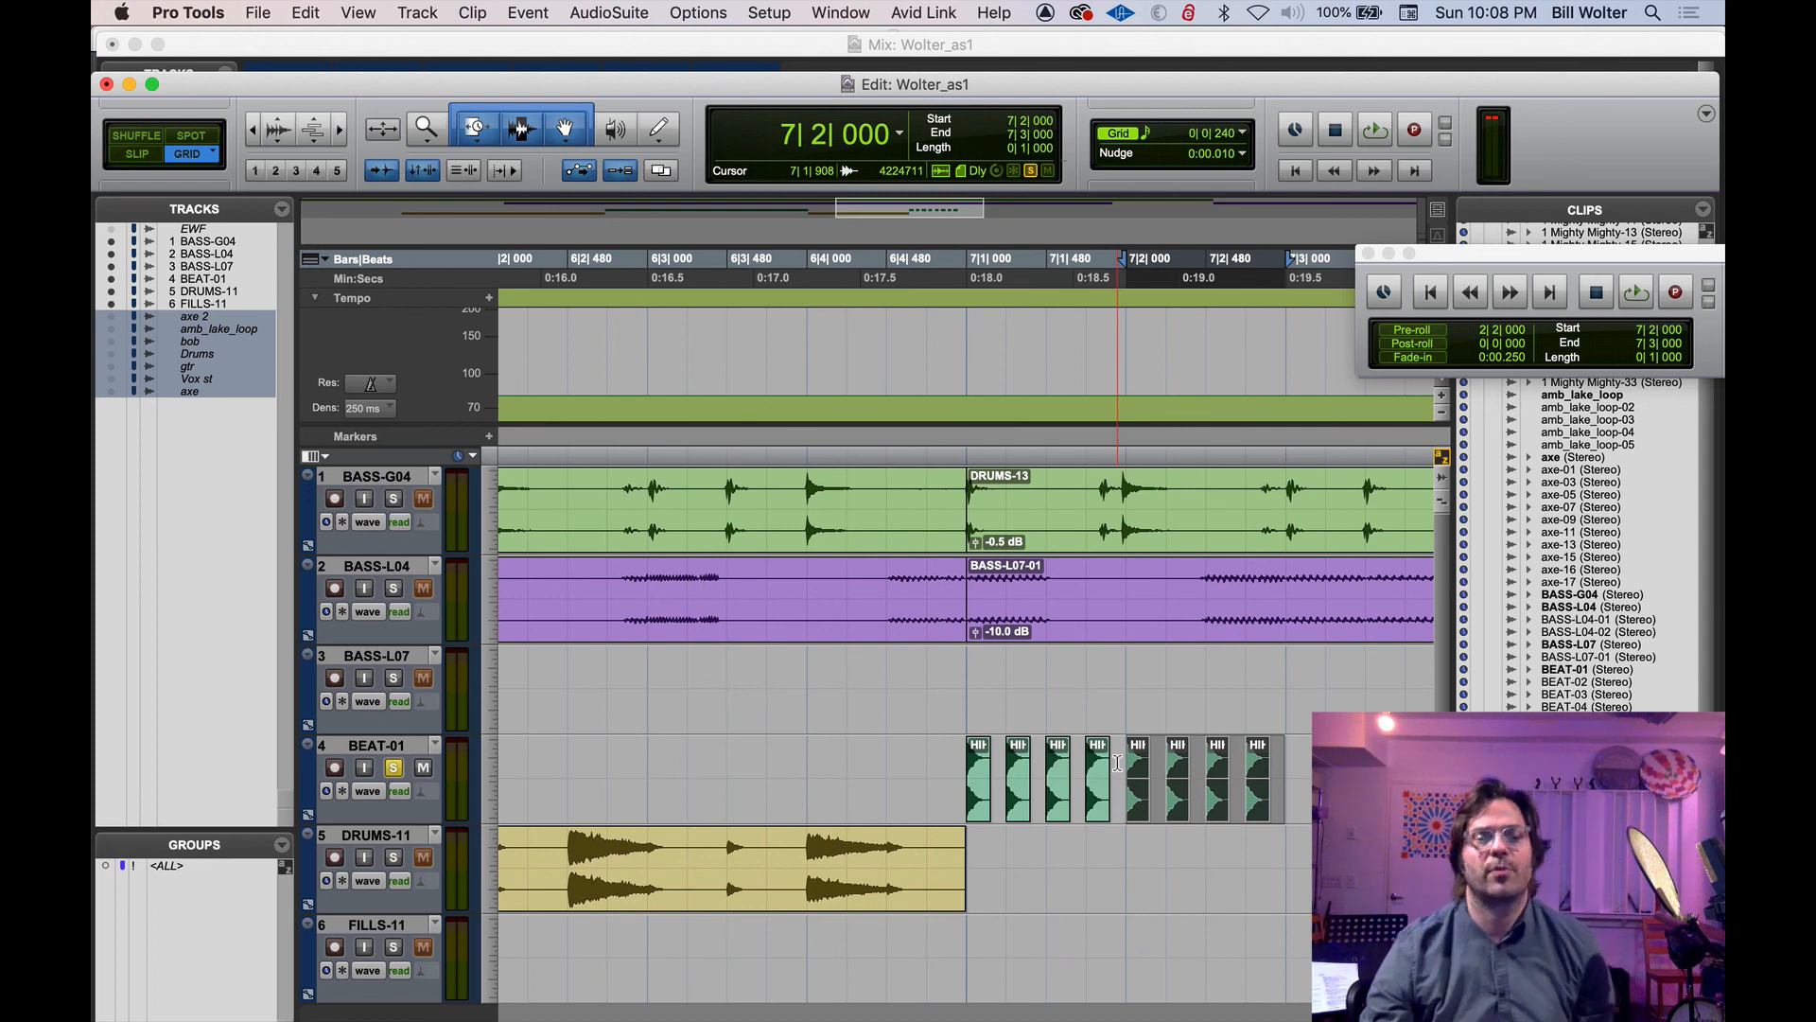